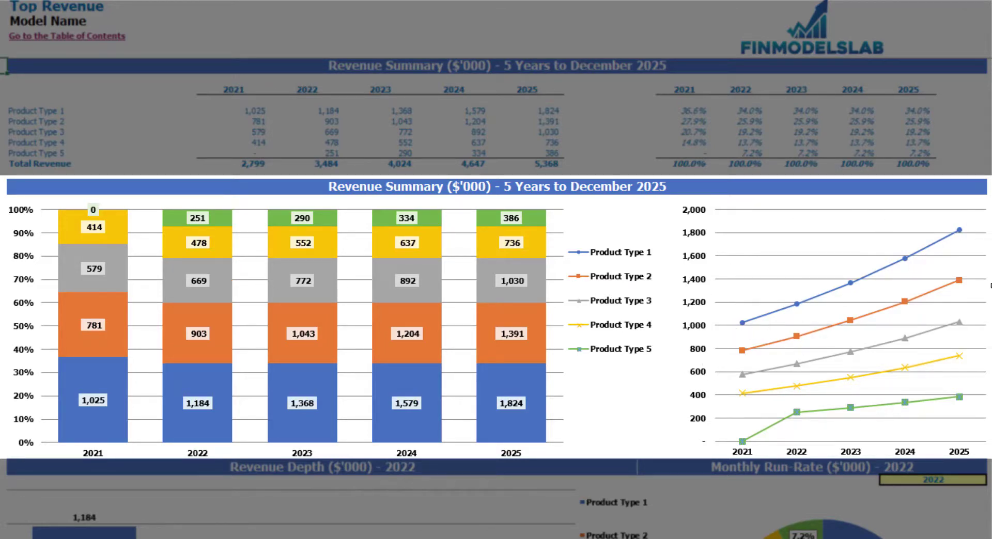
Step: Switch the year of the Revenue Depth and Monthly Run-Rate charts to 2023 and then to 2024
{"action": "scroll", "coordinate": [505, 335], "scroll_direction": "down", "scroll_amount": 10}
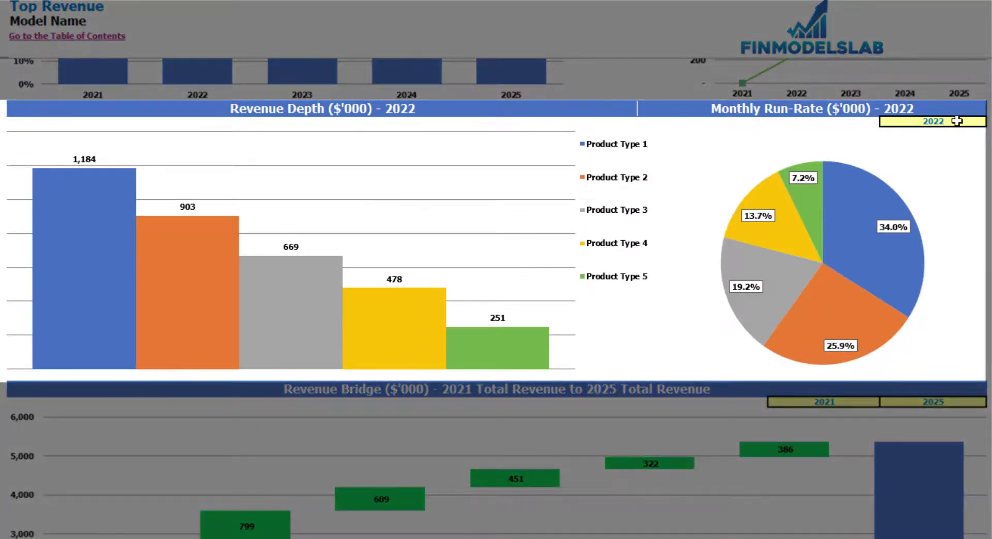
{"action": "left_click", "coordinate": [956, 121]}
{"action": "left_click", "coordinate": [987, 125]}
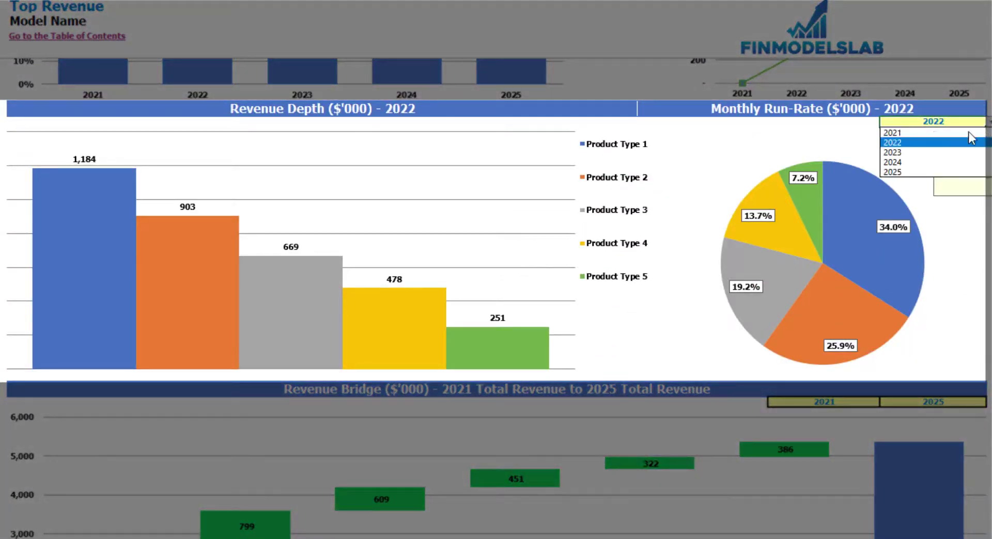
{"action": "left_click", "coordinate": [932, 152]}
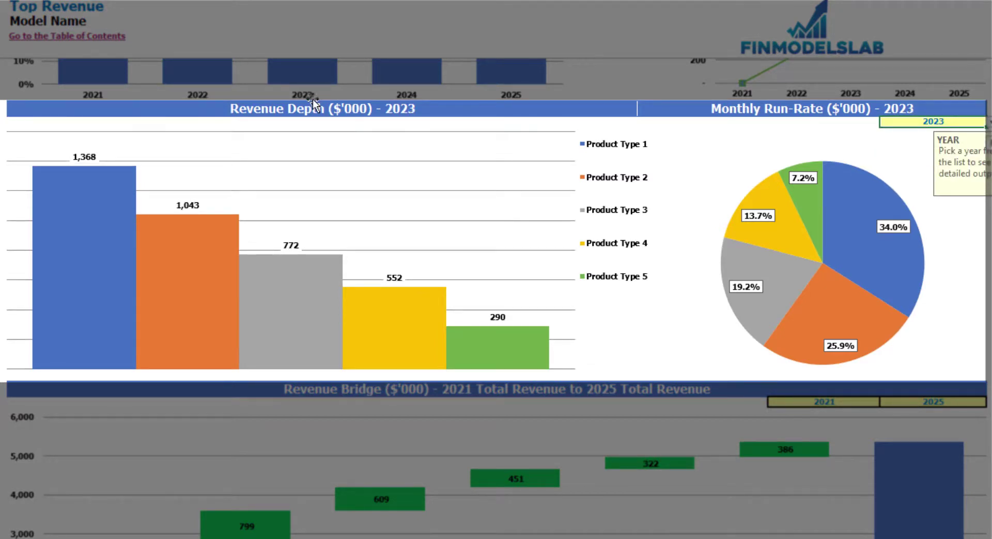
{"action": "left_click", "coordinate": [988, 125]}
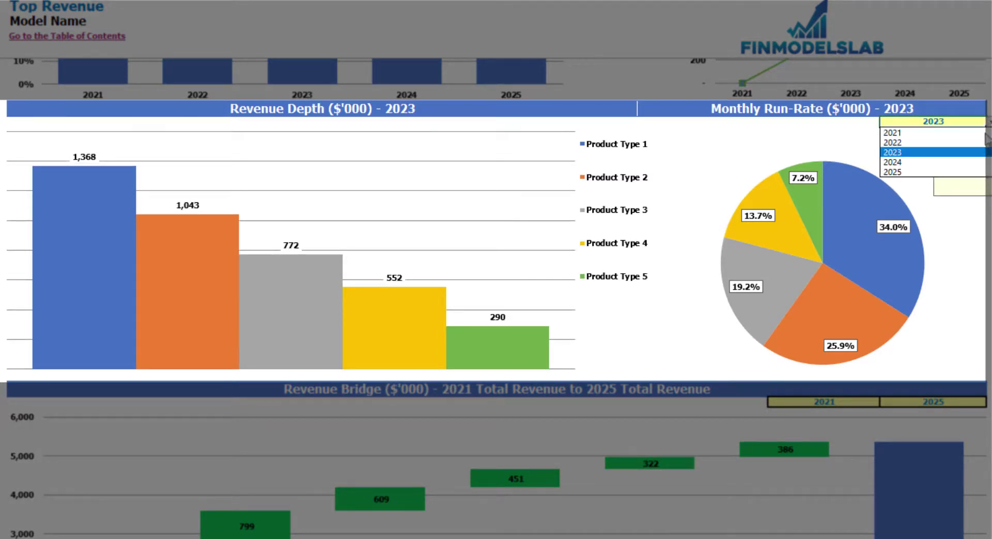
{"action": "left_click", "coordinate": [951, 162]}
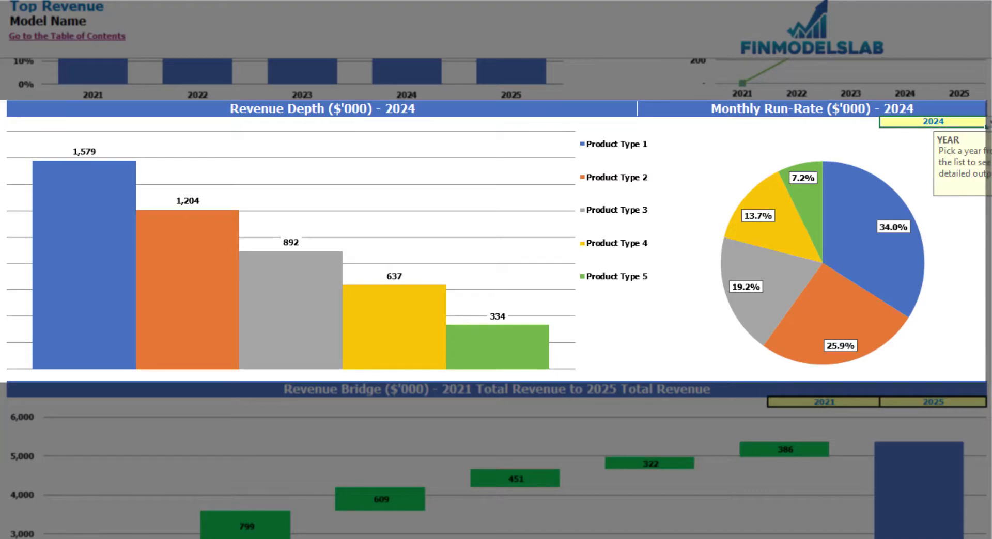
Step: Set the Revenue Bridge chart's first year to 2022 and pick a new last year for it
{"action": "scroll", "coordinate": [496, 299], "scroll_direction": "down", "scroll_amount": 5}
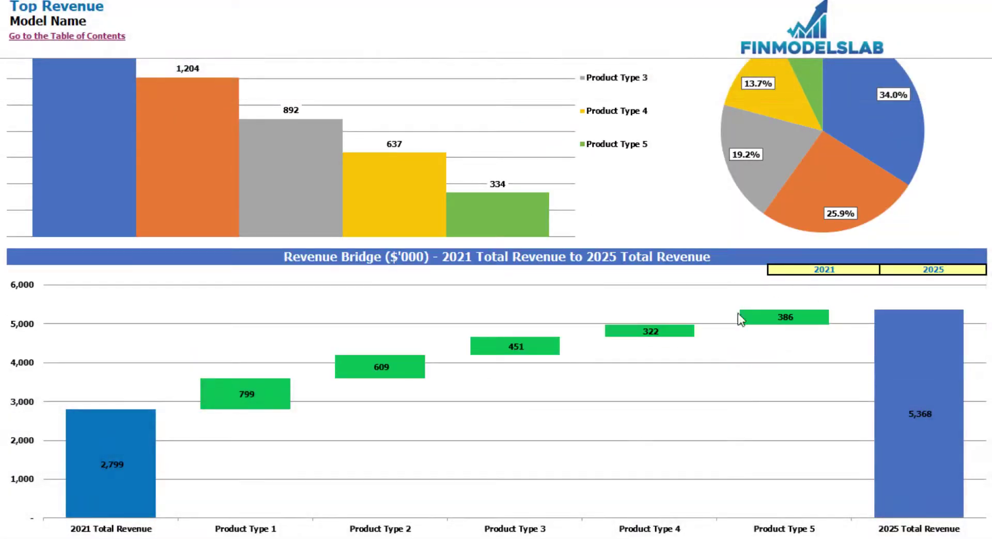
{"action": "left_click", "coordinate": [852, 269]}
{"action": "left_click", "coordinate": [884, 271]}
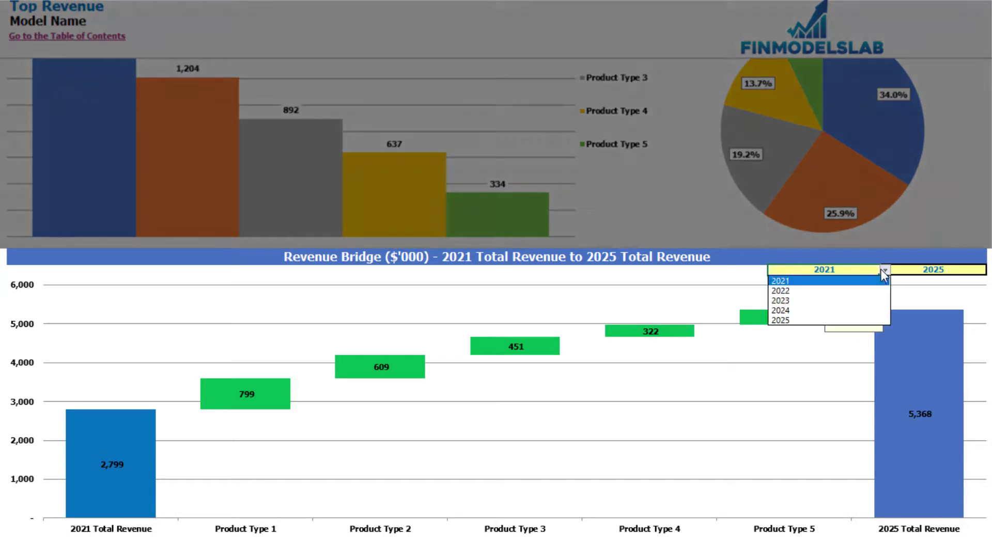
{"action": "left_click", "coordinate": [859, 291]}
{"action": "left_click", "coordinate": [958, 269]}
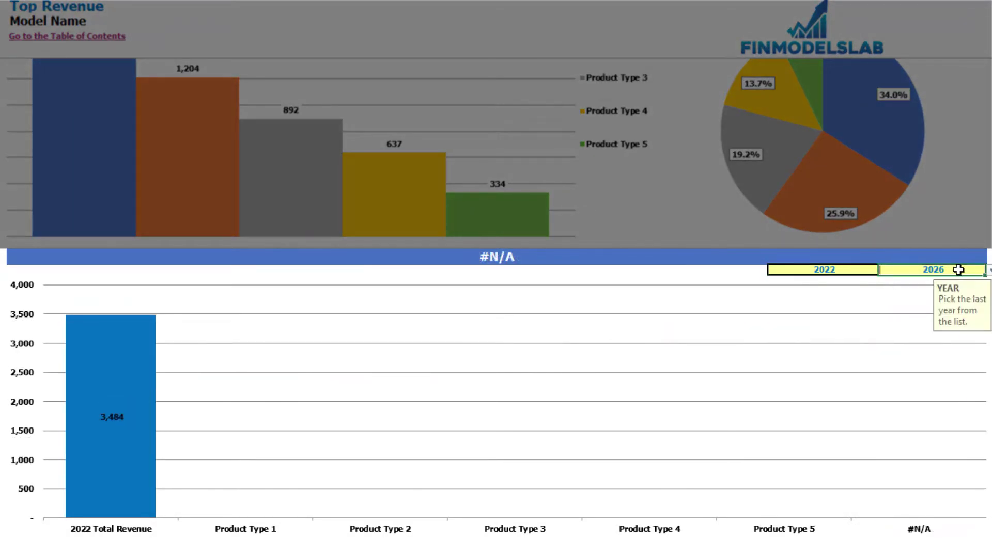
{"action": "left_click", "coordinate": [989, 270]}
{"action": "left_click", "coordinate": [953, 310]}
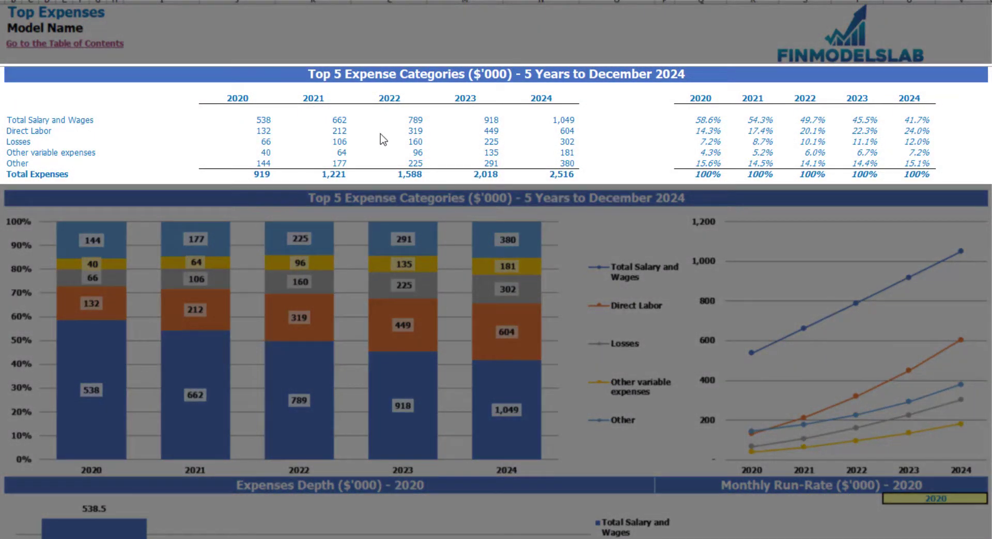
Step: Review the Top 5 Expense Categories names, yearly amounts, totals and percentage shares for 2020 to 2024, plus the stacked chart
{"action": "left_click_drag", "start_coordinate": [13, 122], "coordinate": [10, 160]}
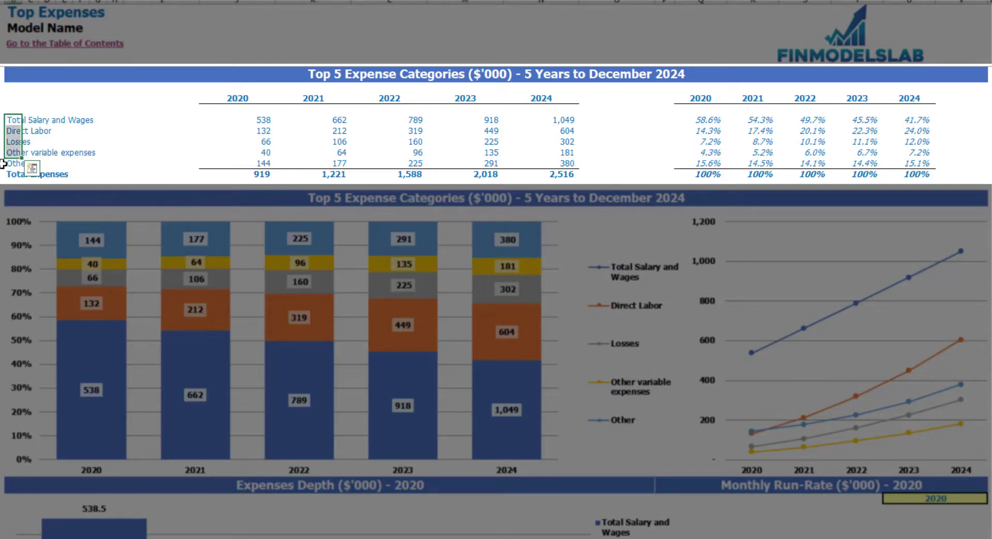
{"action": "left_click", "coordinate": [7, 162]}
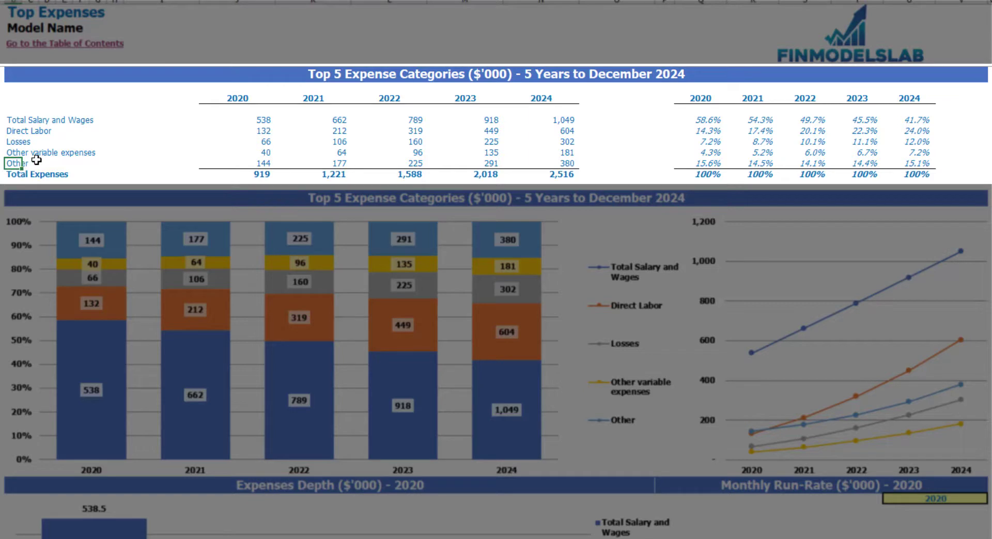
{"action": "left_click_drag", "start_coordinate": [238, 100], "coordinate": [526, 171]}
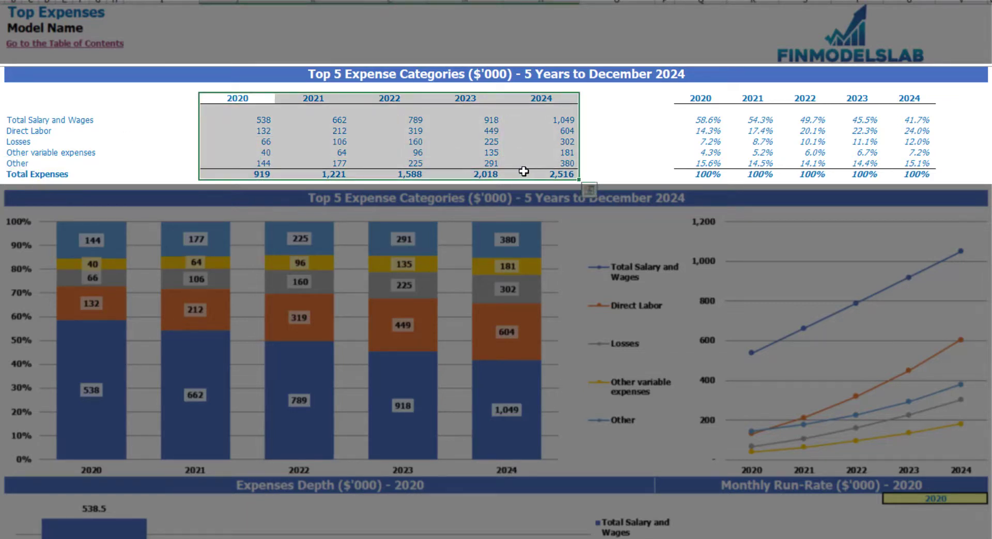
{"action": "left_click_drag", "start_coordinate": [258, 173], "coordinate": [574, 175]}
{"action": "left_click_drag", "start_coordinate": [700, 99], "coordinate": [916, 165]}
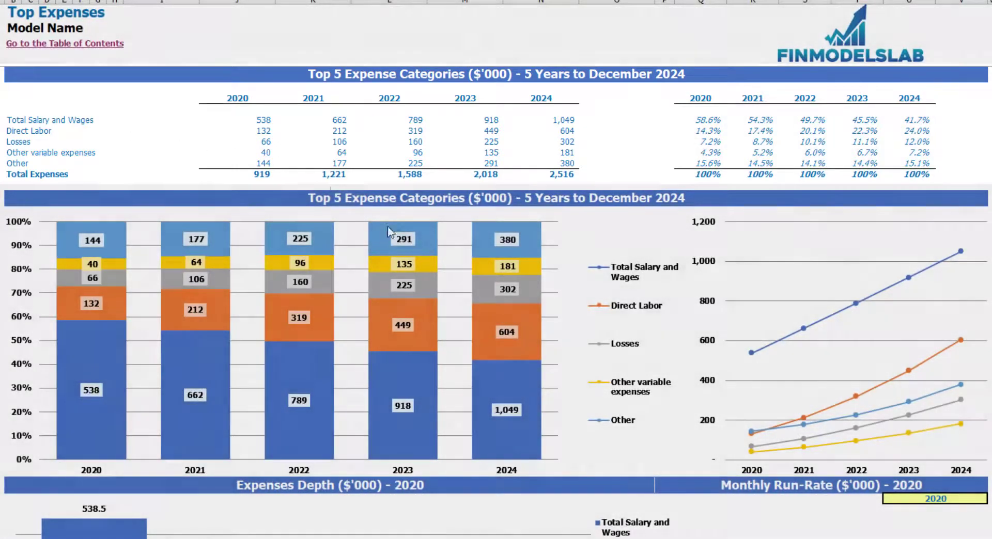
{"action": "left_click", "coordinate": [175, 227]}
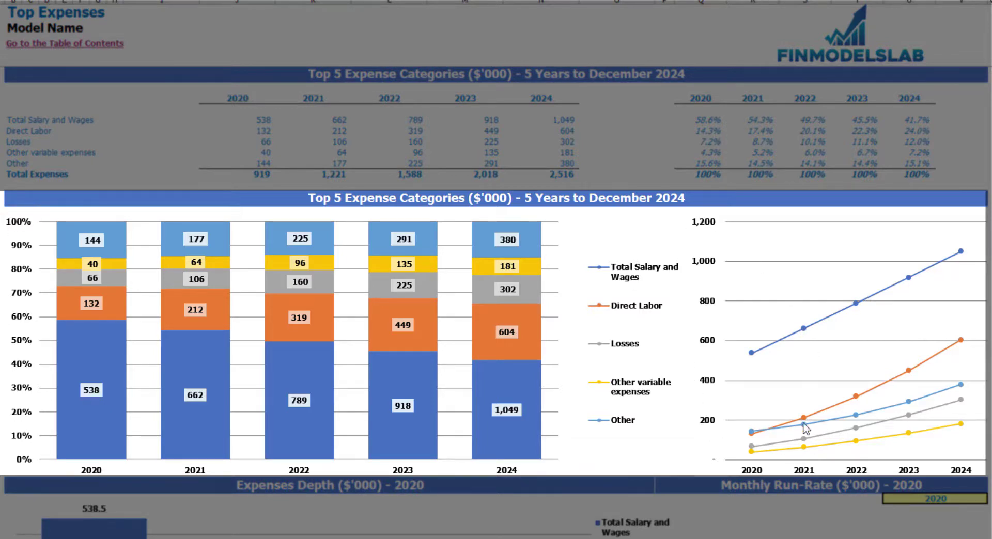
Step: Set the year of the Expenses Depth and Monthly Run-Rate charts to 2021
{"action": "scroll", "coordinate": [794, 223], "scroll_direction": "down", "scroll_amount": 10}
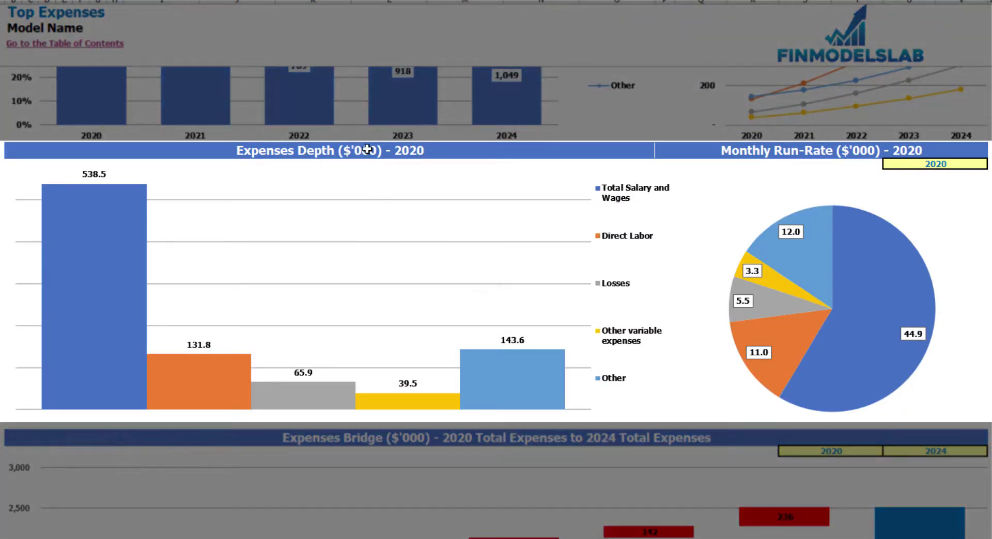
{"action": "left_click", "coordinate": [974, 162]}
{"action": "left_click", "coordinate": [989, 164]}
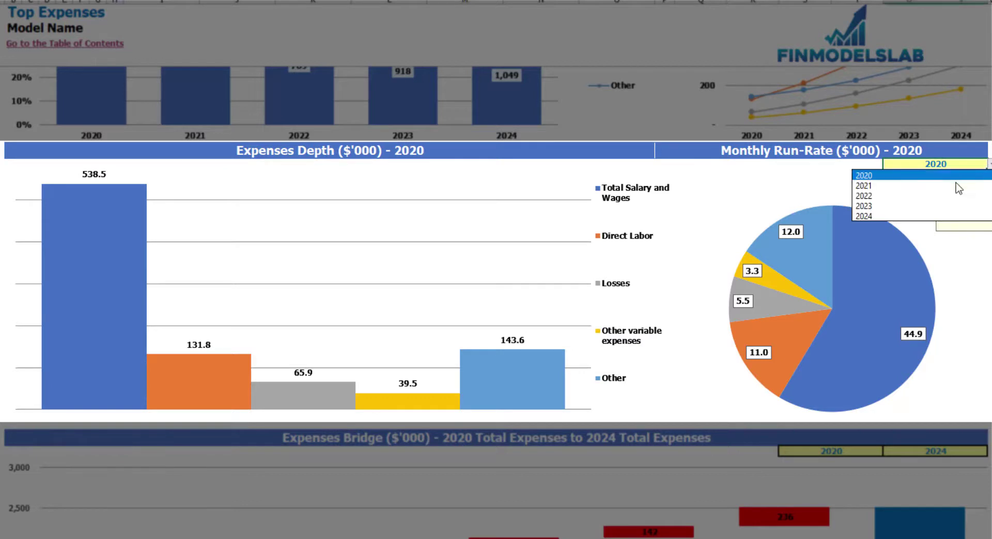
{"action": "left_click", "coordinate": [899, 188]}
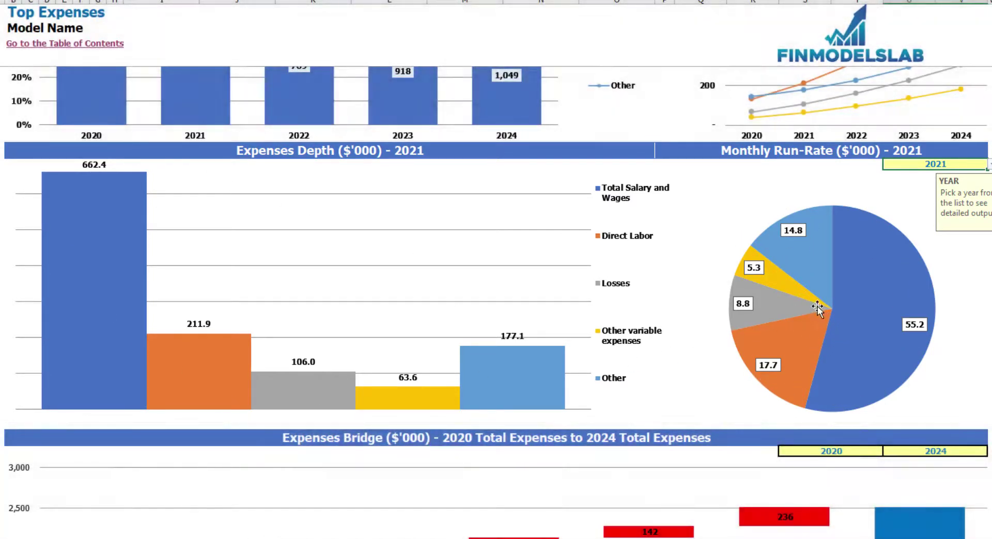
Step: Inspect the first-year and last-year selectors of the Expenses Bridge chart without choosing different years
{"action": "mouse_move", "coordinate": [816, 310]}
{"action": "scroll", "coordinate": [816, 310], "scroll_direction": "down", "scroll_amount": 5}
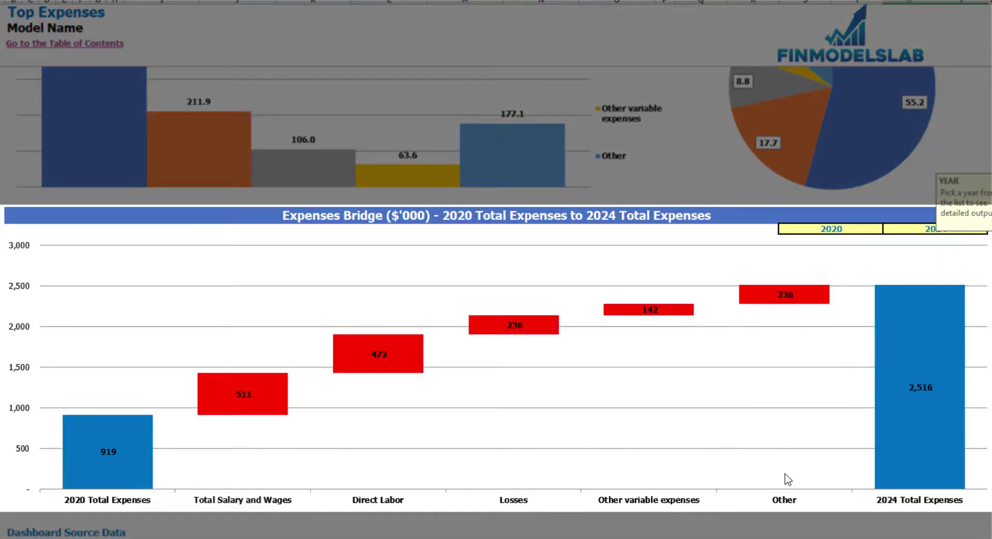
{"action": "left_click", "coordinate": [871, 229]}
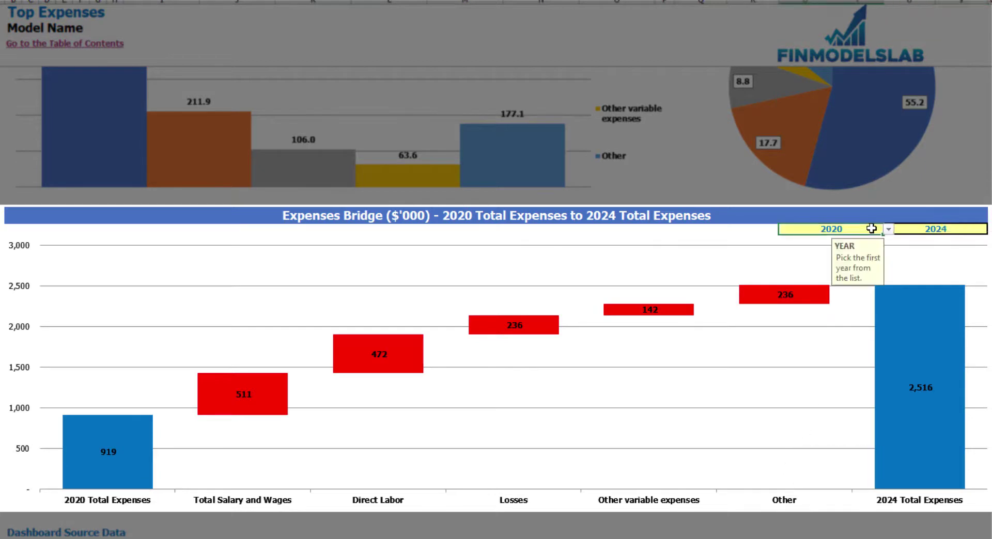
{"action": "left_click", "coordinate": [961, 226]}
{"action": "left_click", "coordinate": [872, 229]}
{"action": "left_click", "coordinate": [887, 229]}
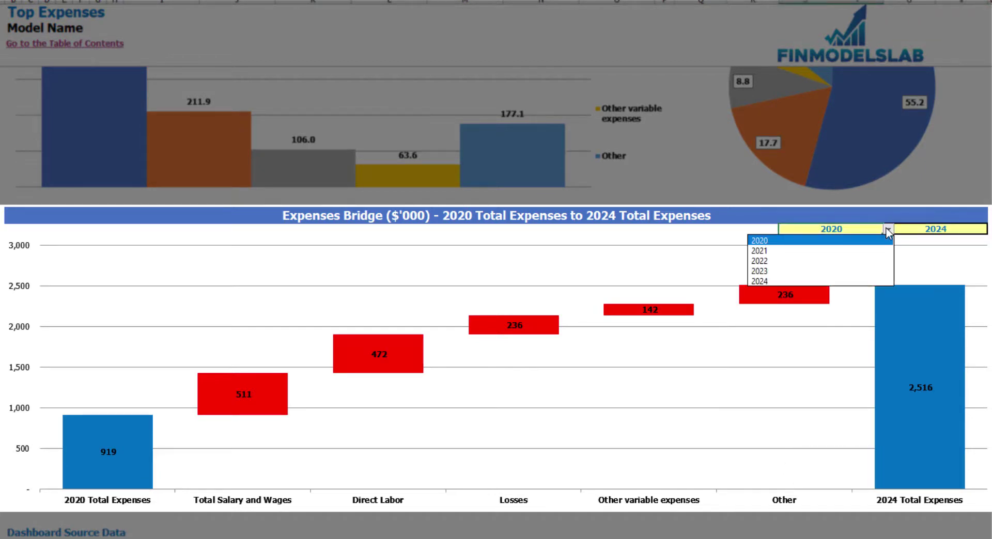
{"action": "key", "text": "Escape"}
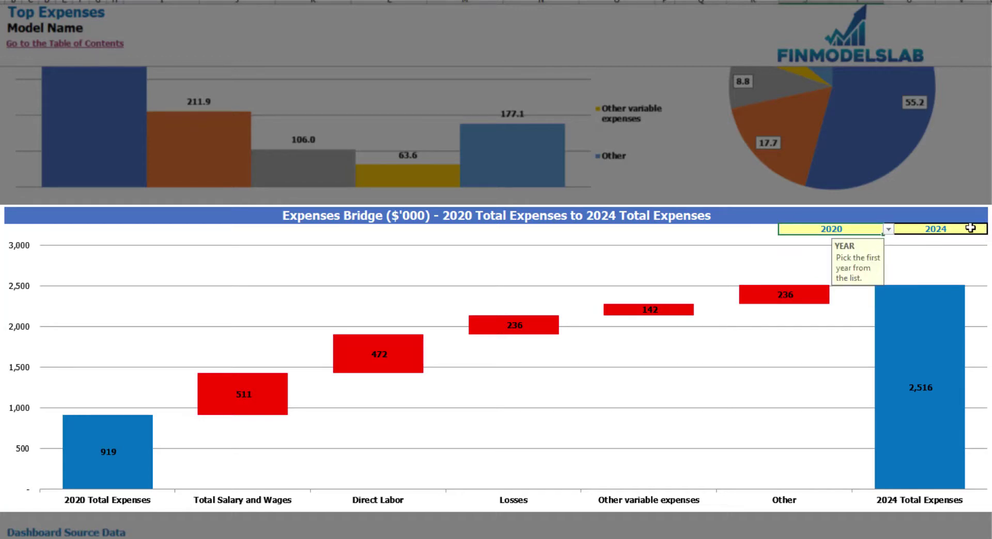
{"action": "left_click", "coordinate": [981, 228]}
{"action": "left_click", "coordinate": [990, 229]}
{"action": "left_click", "coordinate": [990, 229]}
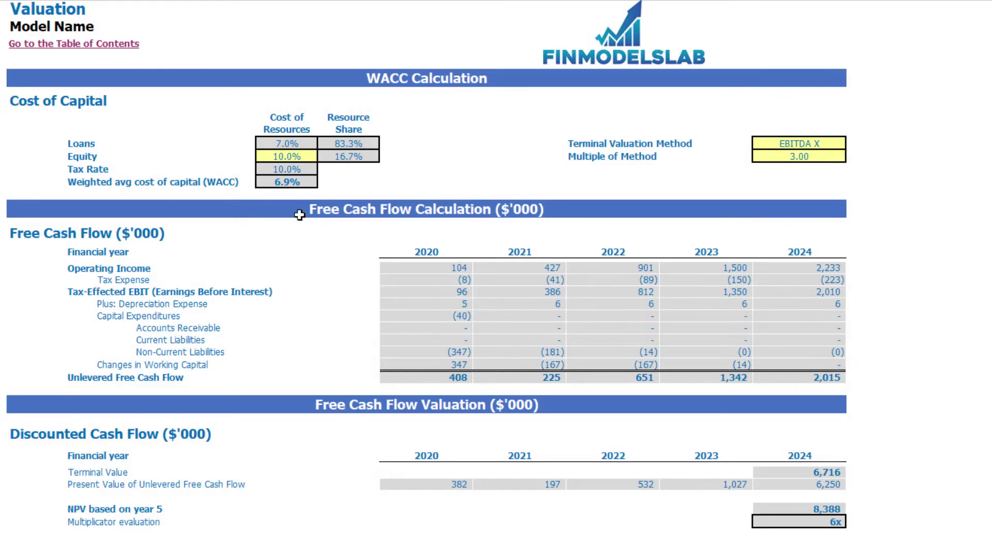
Step: Review the costs of equity and loans, their resource shares and the WACC in the Valuation sheet's Cost of Capital table
{"action": "left_click", "coordinate": [279, 156]}
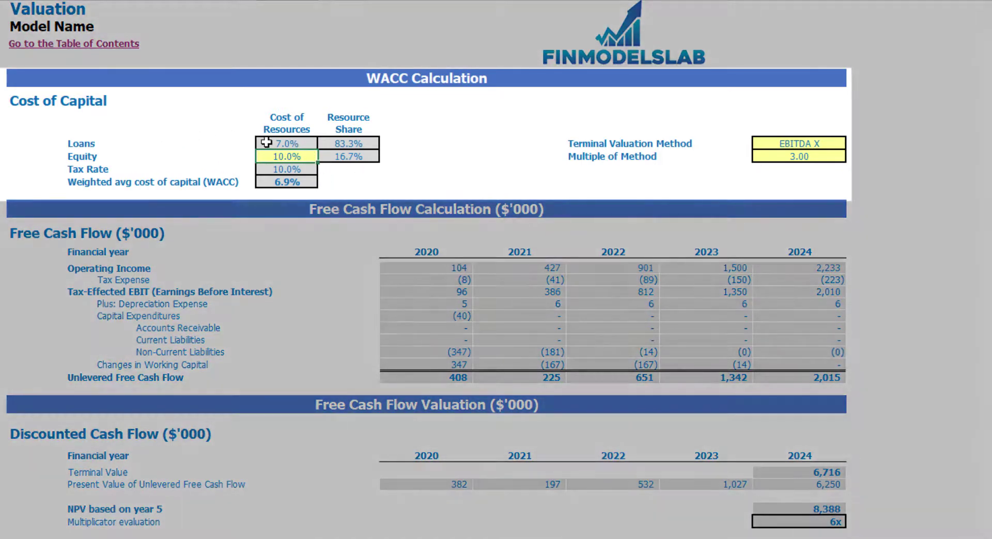
{"action": "left_click", "coordinate": [266, 142]}
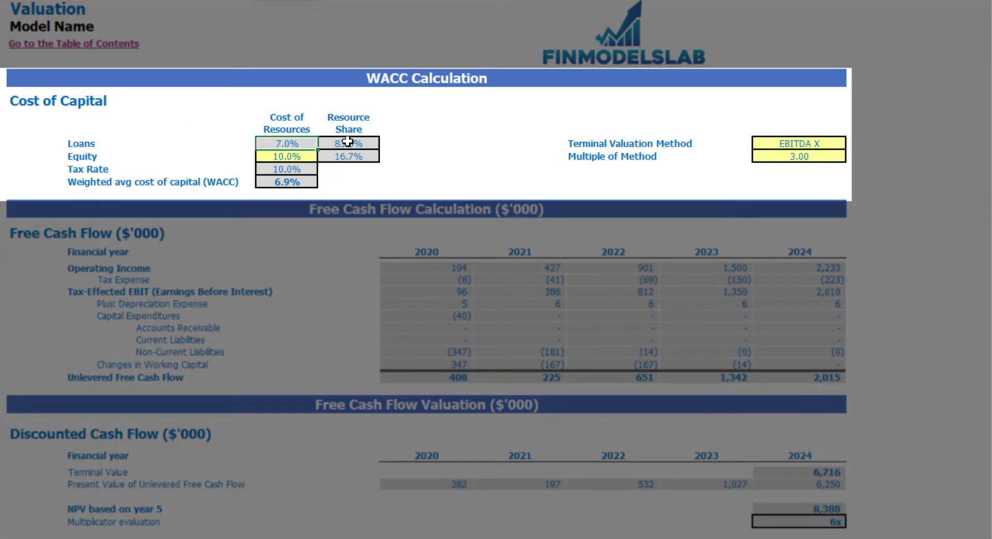
{"action": "left_click_drag", "start_coordinate": [347, 144], "coordinate": [347, 155]}
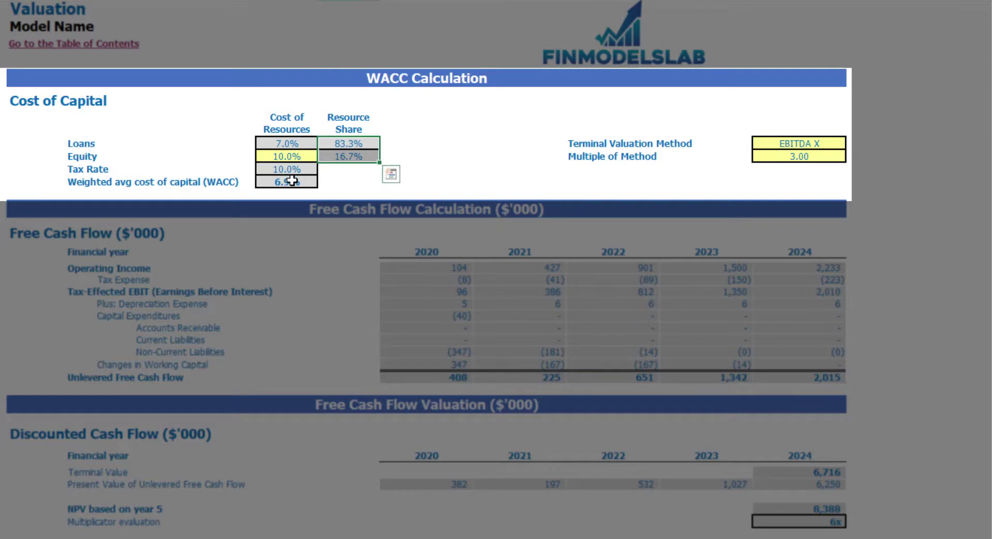
{"action": "left_click", "coordinate": [298, 184]}
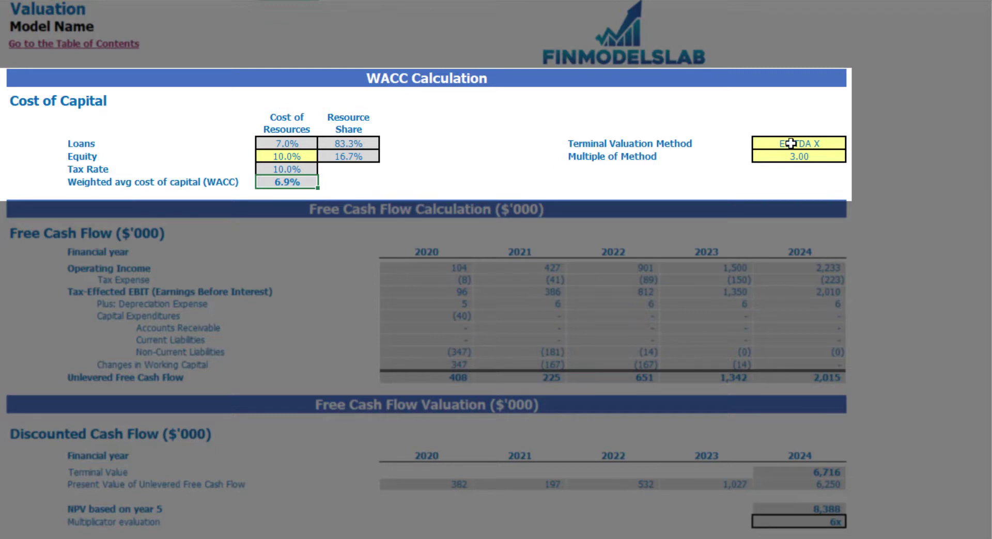
Step: Change the Terminal Valuation Method to Revenue X and select the Multiple of Method value
{"action": "left_click", "coordinate": [815, 147]}
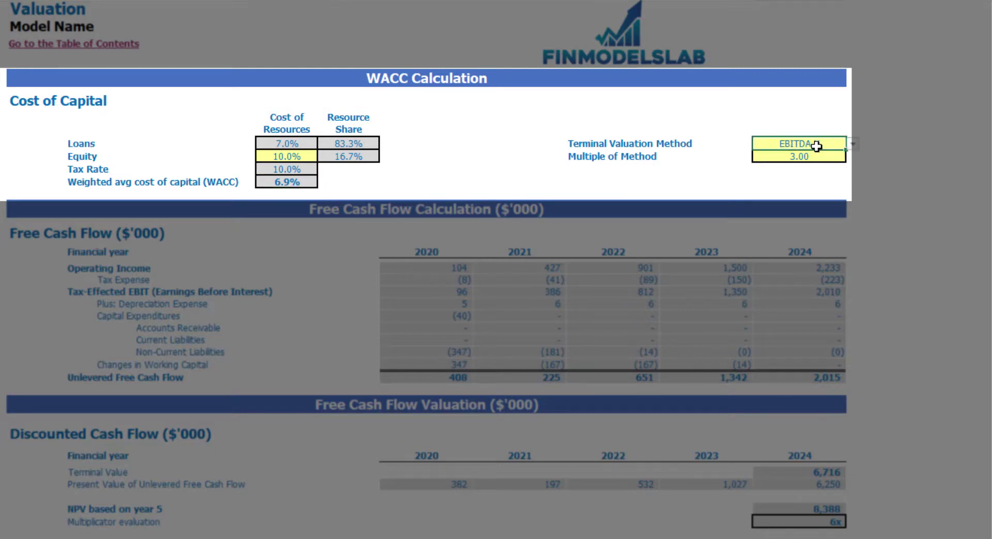
{"action": "left_click", "coordinate": [853, 146]}
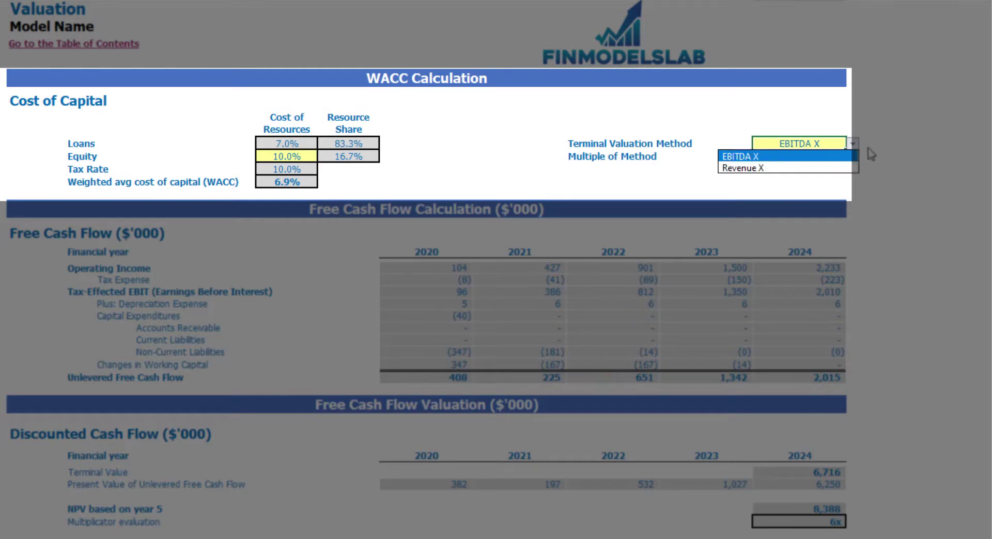
{"action": "left_click", "coordinate": [840, 167]}
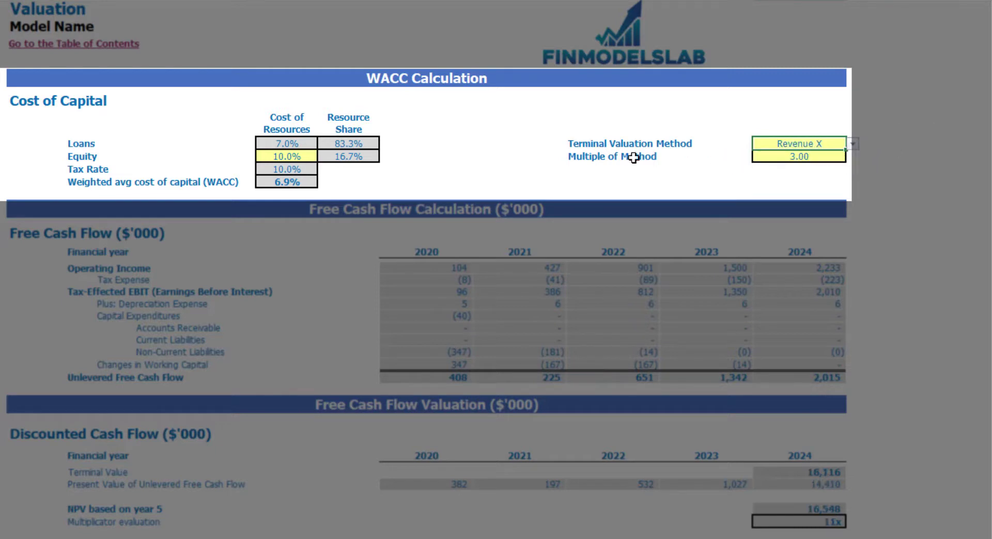
{"action": "left_click", "coordinate": [788, 157]}
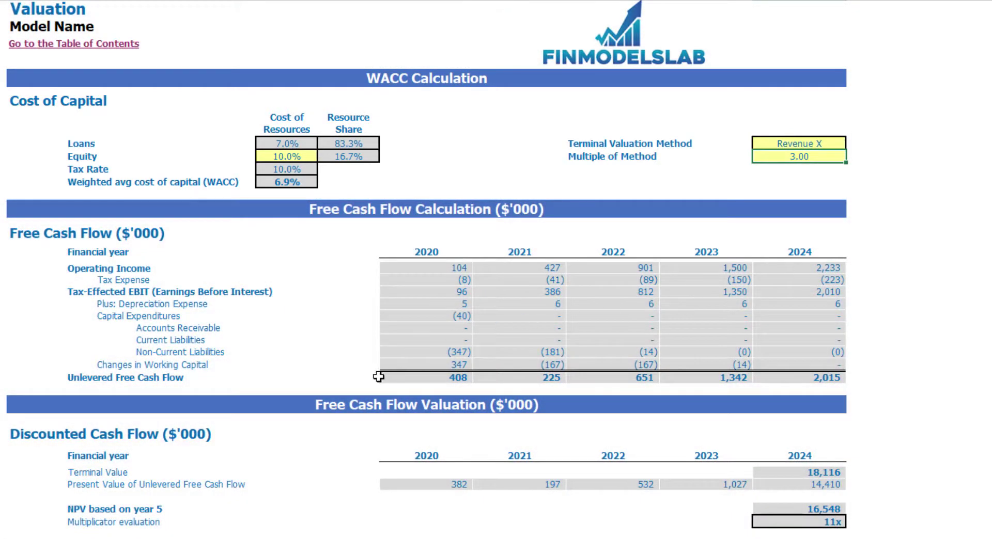
Step: Examine the 2024 Terminal Value, the Unlevered Free Cash Flow for 2020 to 2024 and the Multiplicator evaluation
{"action": "left_click", "coordinate": [786, 473]}
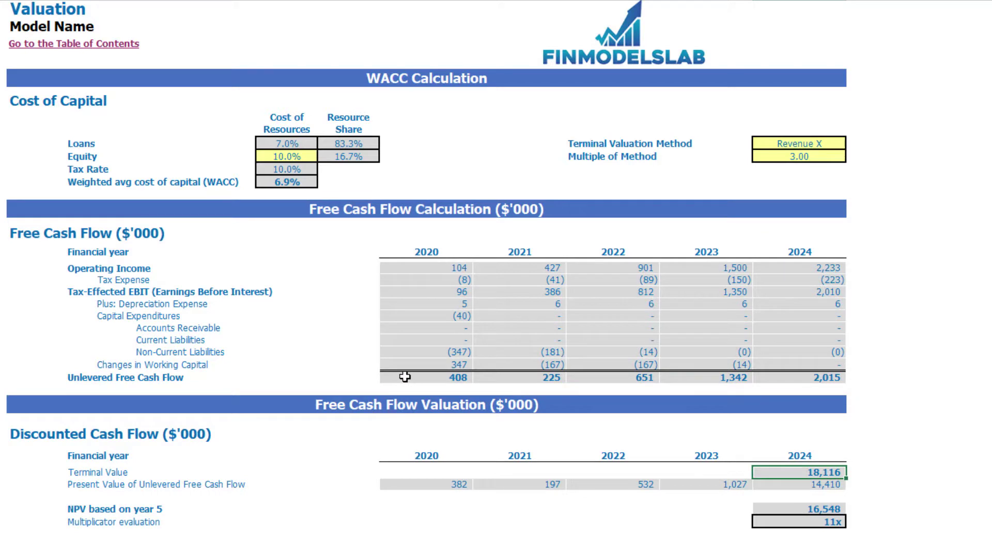
{"action": "left_click_drag", "start_coordinate": [404, 377], "coordinate": [778, 369]}
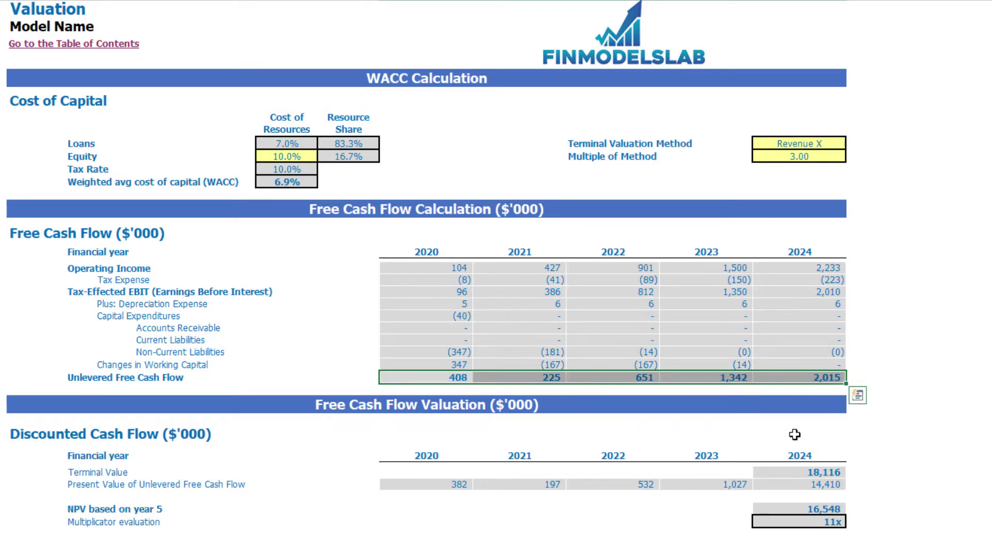
{"action": "left_click", "coordinate": [822, 523]}
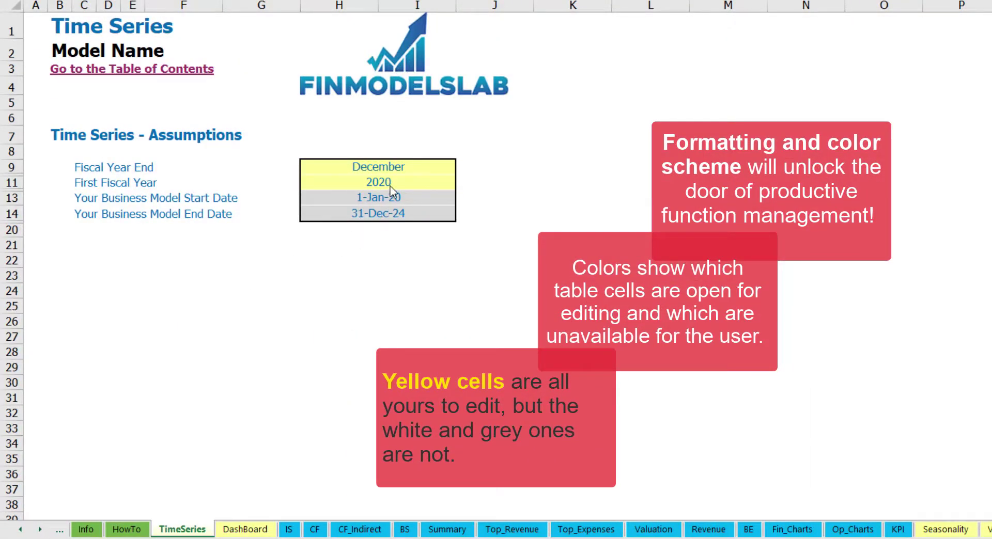
Step: Look through the workbook's color-coded sheets to see which ones hold editable inputs
{"action": "left_click", "coordinate": [41, 530]}
{"action": "left_click", "coordinate": [41, 529]}
{"action": "left_click", "coordinate": [41, 529]}
{"action": "left_click", "coordinate": [41, 529]}
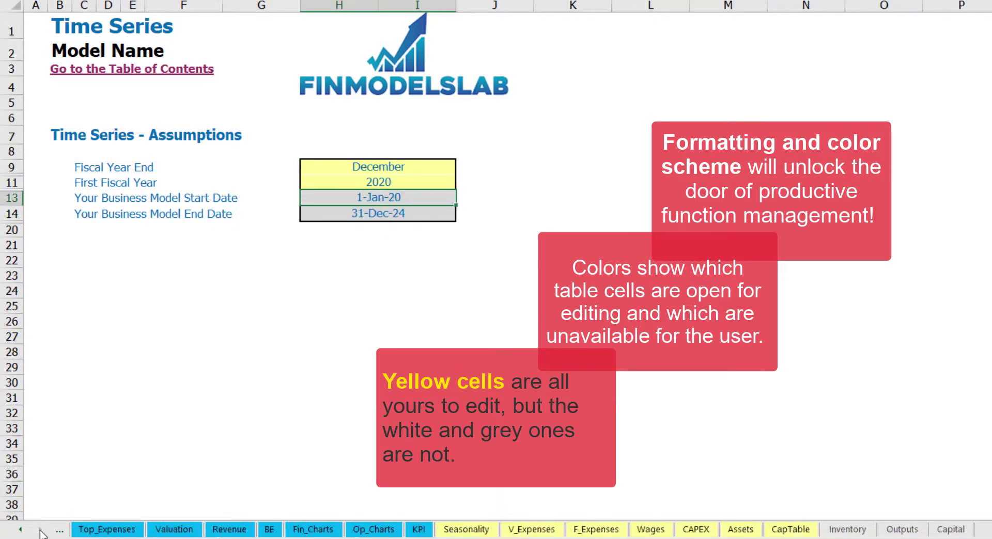
{"action": "left_click", "coordinate": [21, 530]}
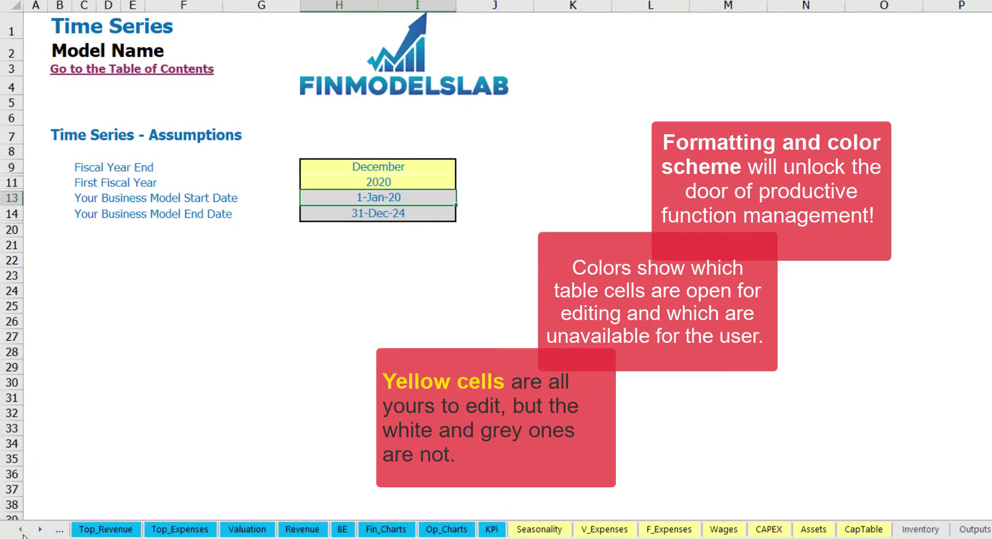
Step: Look through the workbook's sheet tabs in both directions to compare the blue report, yellow input and grey calculation sheets
{"action": "left_click", "coordinate": [20, 529]}
{"action": "left_click", "coordinate": [20, 529]}
{"action": "left_click", "coordinate": [21, 529]}
{"action": "left_click", "coordinate": [21, 532]}
{"action": "left_click", "coordinate": [22, 532]}
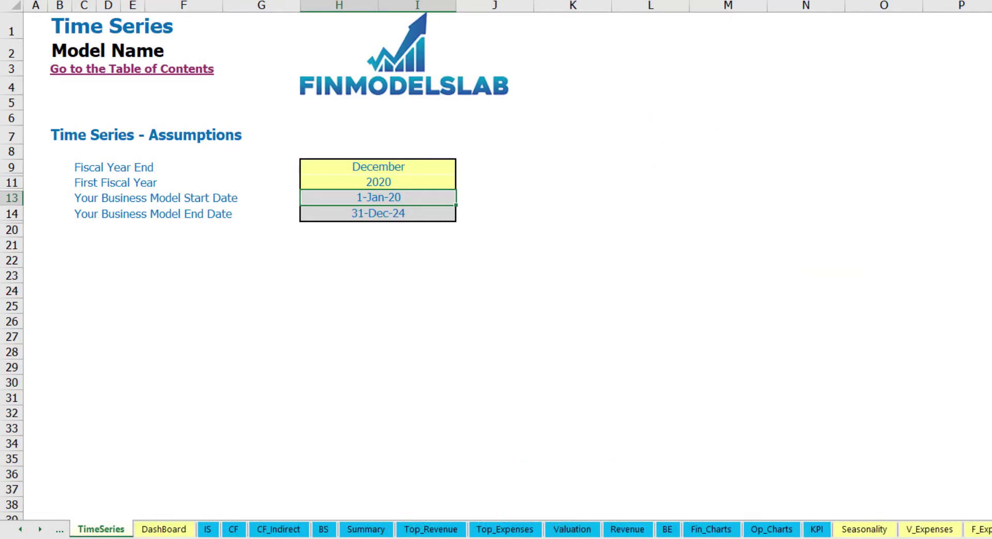
{"action": "left_click", "coordinate": [40, 530]}
{"action": "left_click", "coordinate": [40, 530]}
{"action": "left_click", "coordinate": [40, 530]}
{"action": "left_click", "coordinate": [41, 530]}
{"action": "left_click", "coordinate": [41, 530]}
{"action": "left_click", "coordinate": [40, 530]}
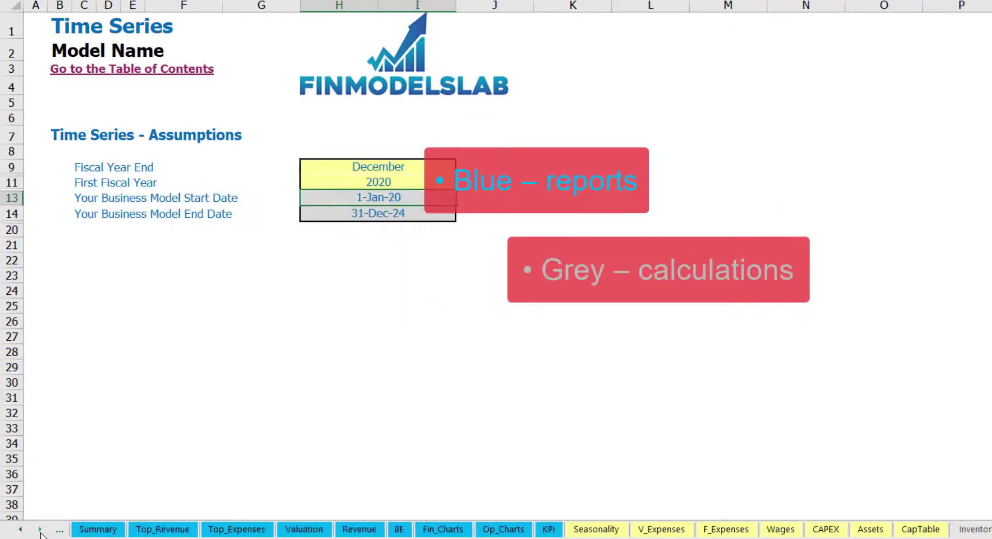
{"action": "left_click", "coordinate": [40, 530]}
{"action": "left_click", "coordinate": [40, 530]}
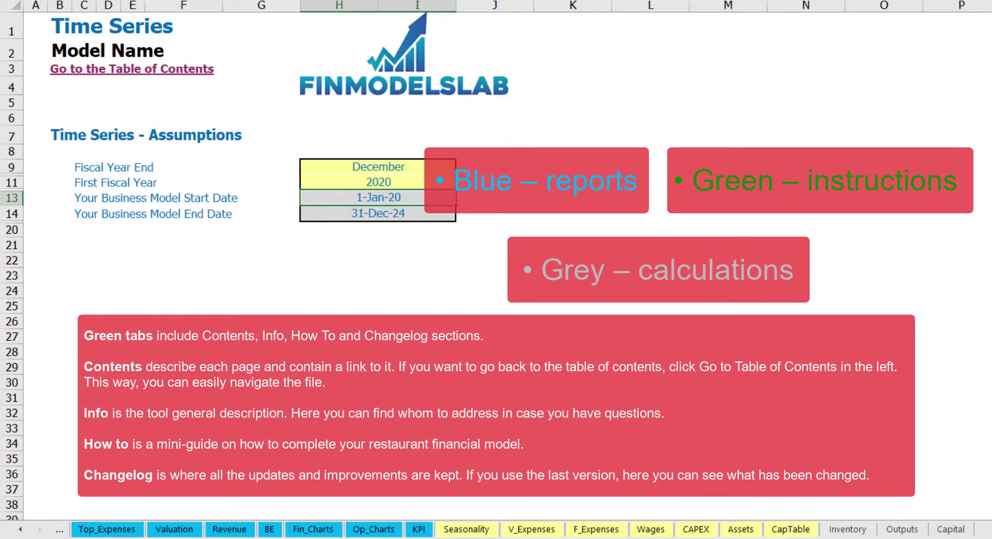
Step: View the Financial Statements Summary through its link on the Contents sheet and return to the table of contents
{"action": "left_click_drag", "start_coordinate": [20, 531], "coordinate": [20, 531]}
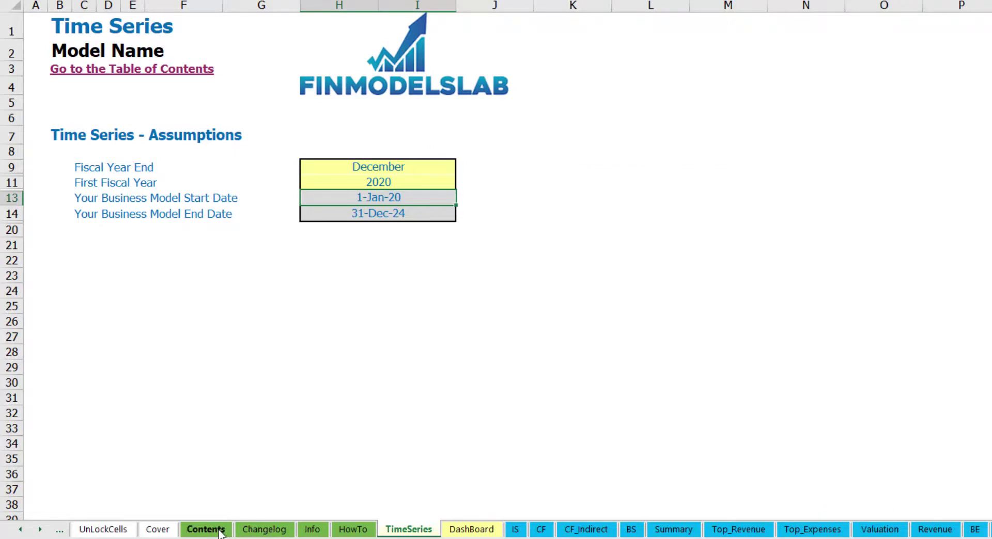
{"action": "left_click", "coordinate": [220, 530]}
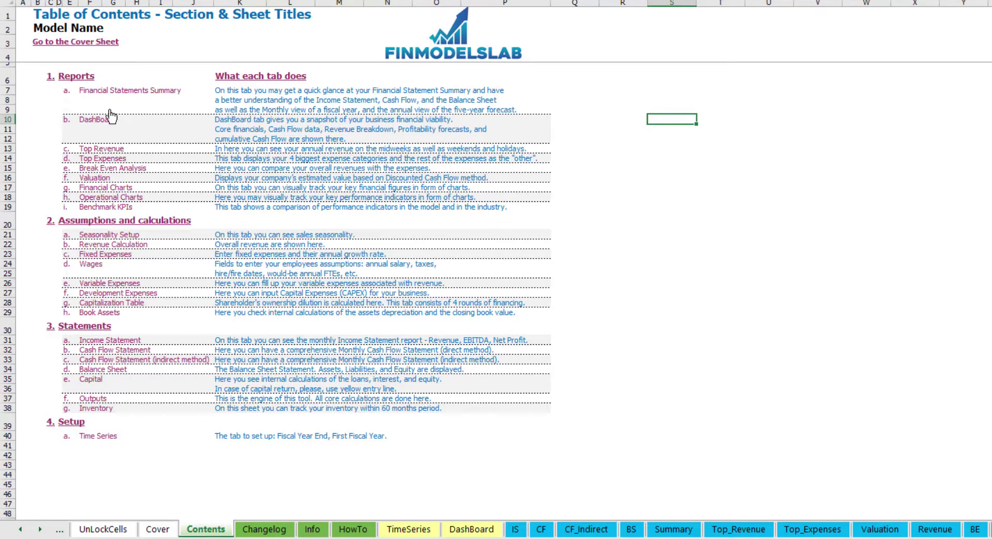
{"action": "left_click", "coordinate": [120, 93]}
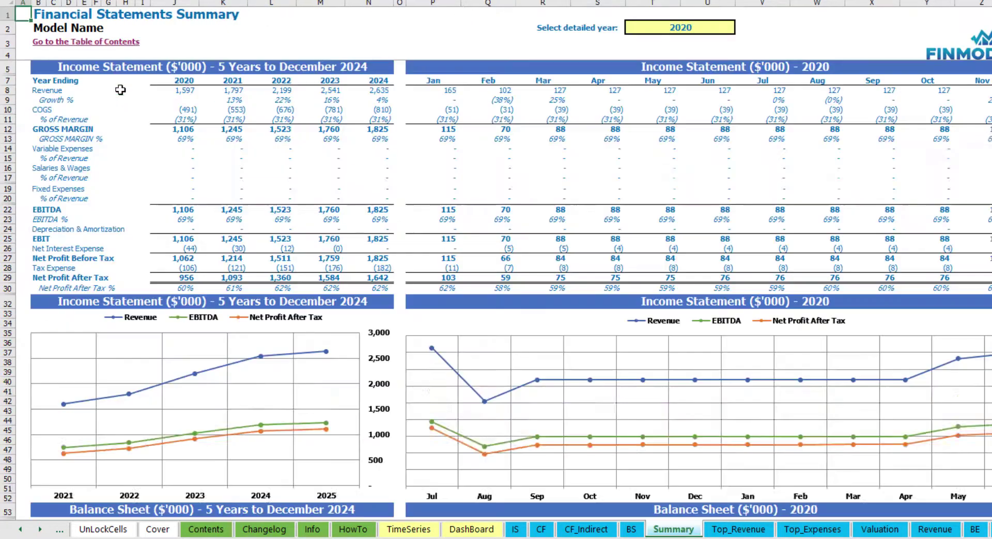
{"action": "left_click", "coordinate": [41, 46]}
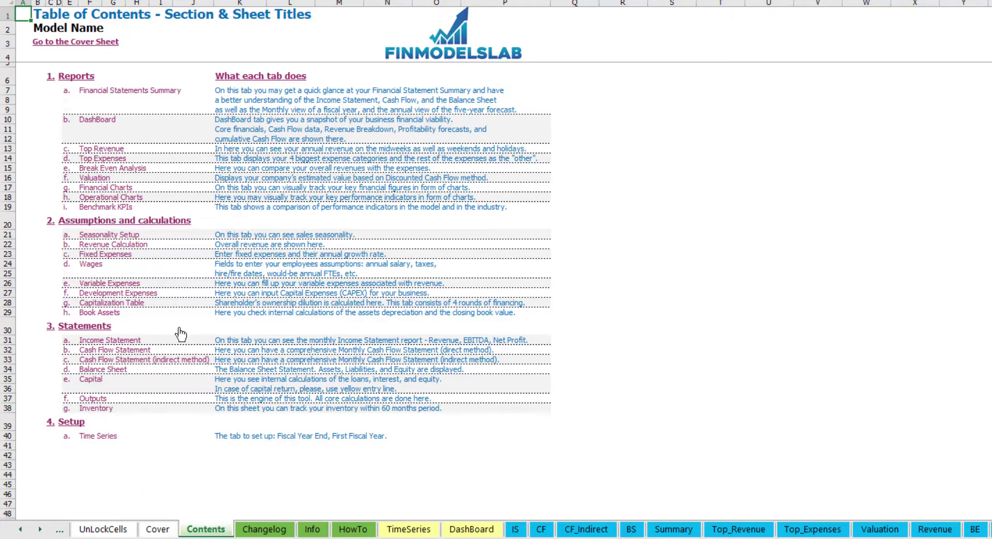
Step: Read the HowTo sheet's guidance from the Cover section through Time Series, DashBoard, expenses and Wages to Book Assets
{"action": "left_click", "coordinate": [353, 529]}
{"action": "scroll", "coordinate": [188, 306], "scroll_direction": "up", "scroll_amount": 20}
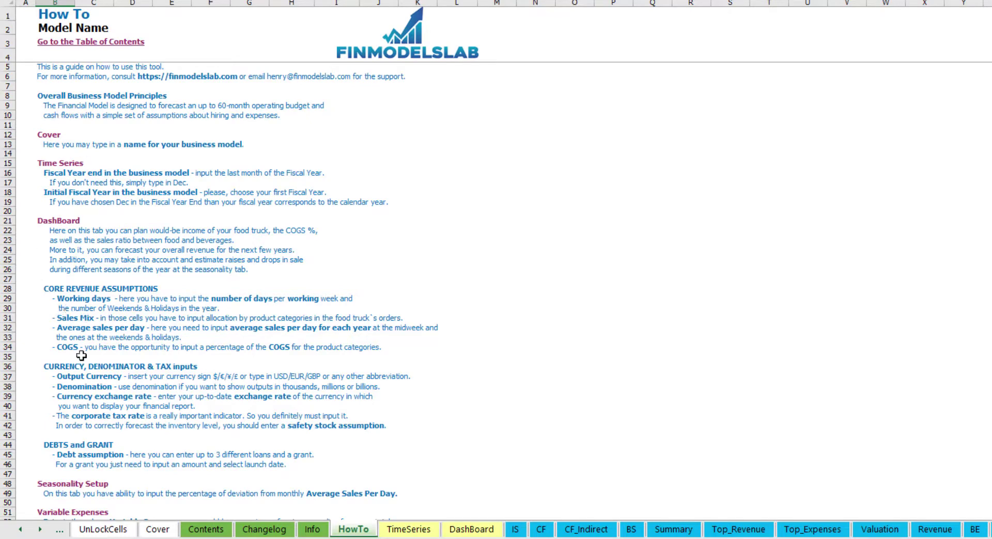
{"action": "scroll", "coordinate": [64, 297], "scroll_direction": "down", "scroll_amount": 3}
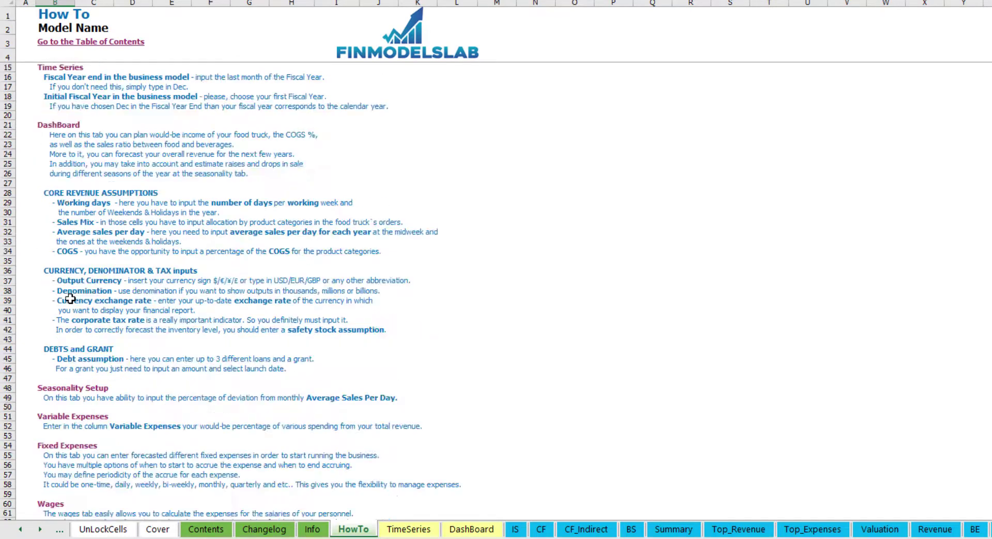
{"action": "scroll", "coordinate": [77, 350], "scroll_direction": "down", "scroll_amount": 3}
{"action": "scroll", "coordinate": [77, 352], "scroll_direction": "down", "scroll_amount": 3}
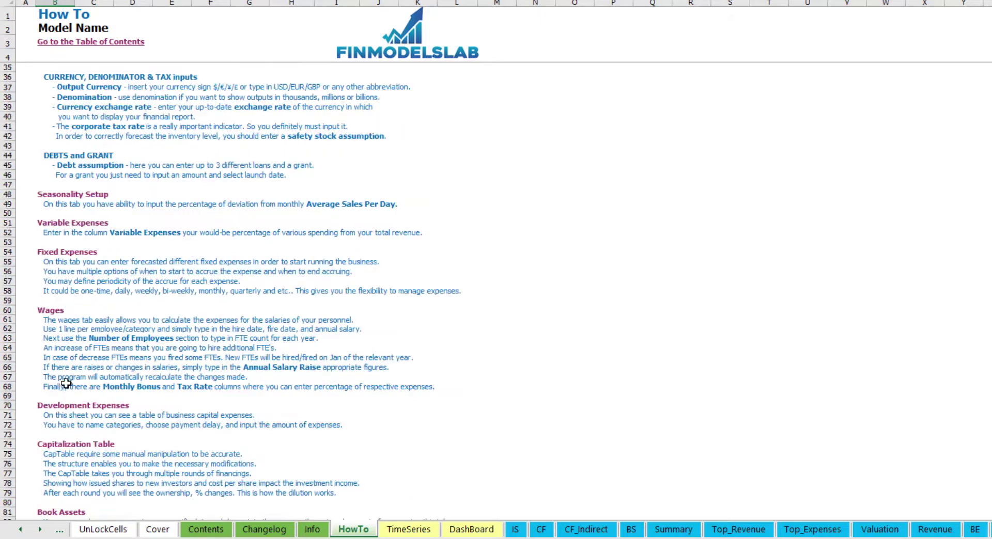
{"action": "scroll", "coordinate": [63, 384], "scroll_direction": "down", "scroll_amount": 3}
{"action": "scroll", "coordinate": [71, 298], "scroll_direction": "up", "scroll_amount": 13}
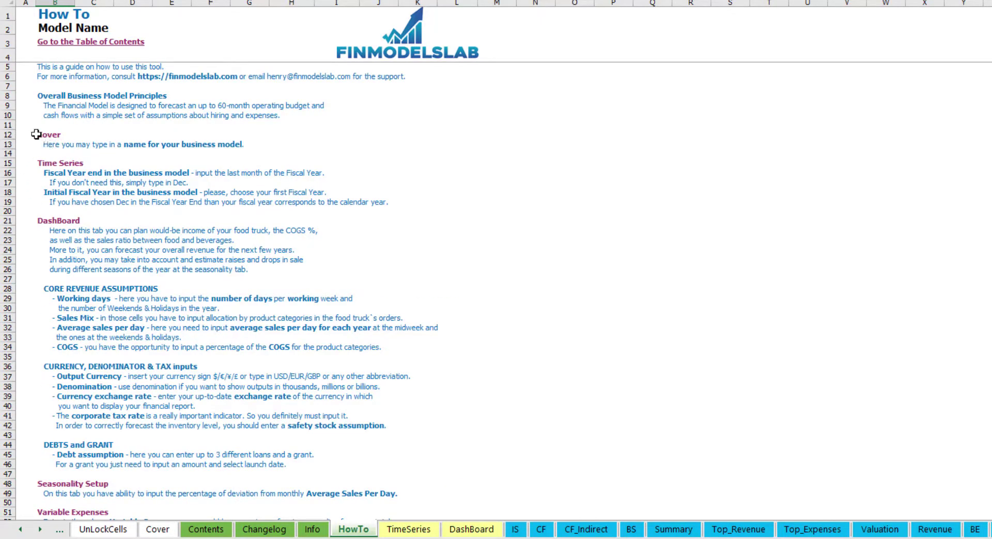
{"action": "scroll", "coordinate": [60, 273], "scroll_direction": "down", "scroll_amount": 6}
{"action": "scroll", "coordinate": [75, 283], "scroll_direction": "down", "scroll_amount": 3}
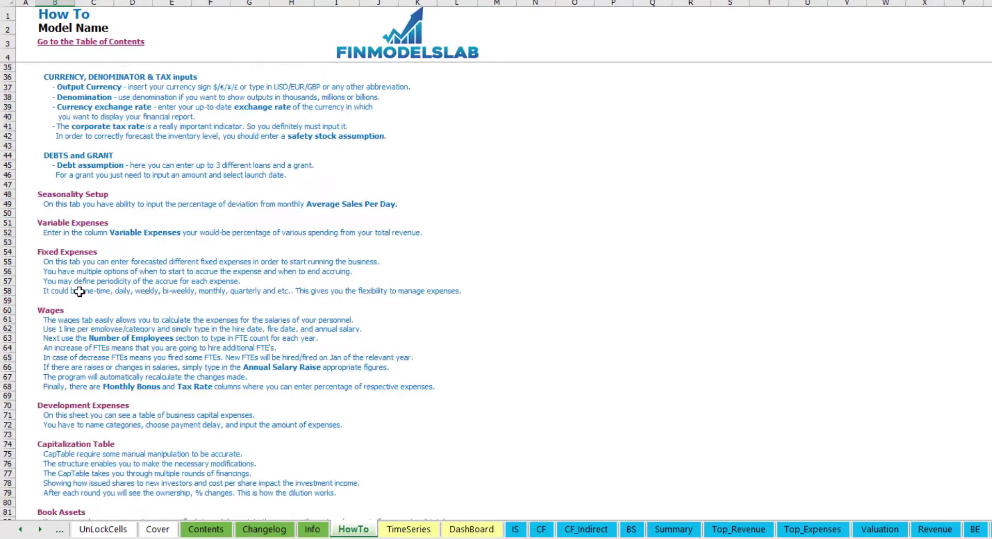
{"action": "scroll", "coordinate": [62, 232], "scroll_direction": "down", "scroll_amount": 3}
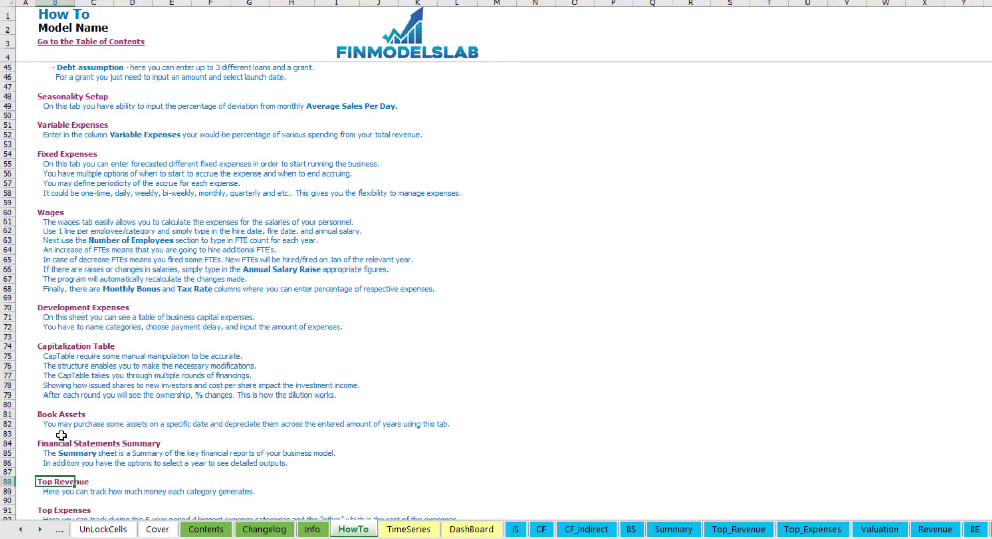
{"action": "left_click", "coordinate": [52, 414]}
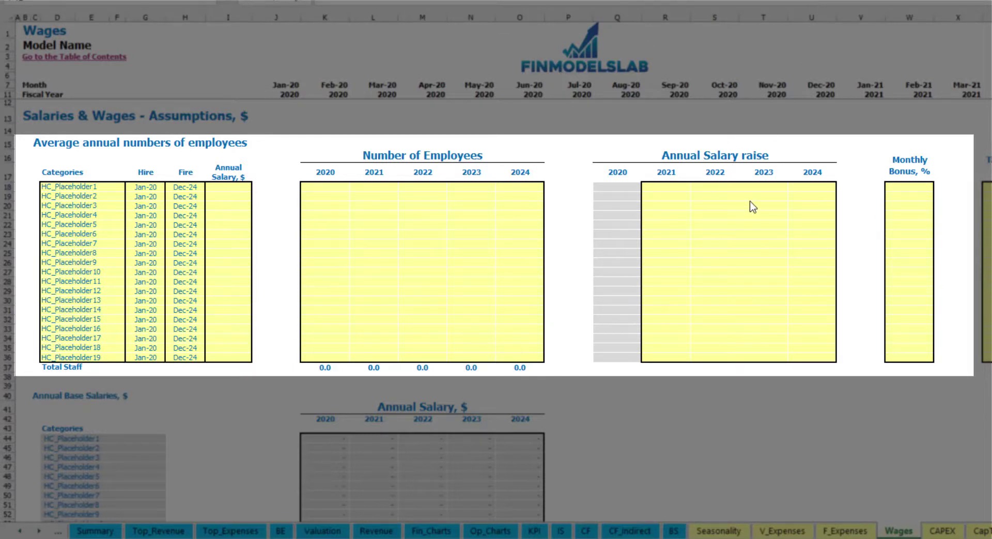
Step: Rename the first staff category in the Wages sheet as CFO and set its hire date to Mar-20
{"action": "left_click", "coordinate": [109, 187]}
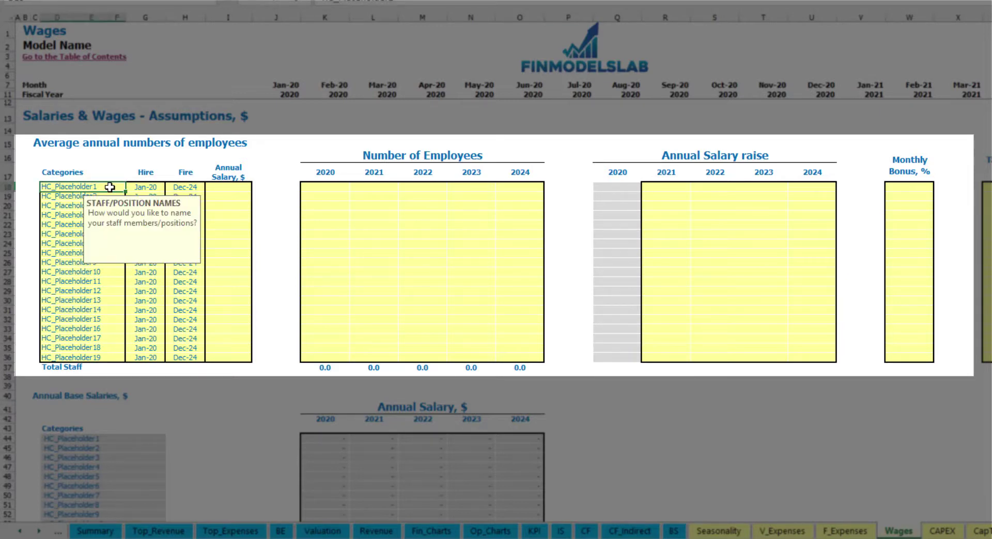
{"action": "type", "text": "CFO"}
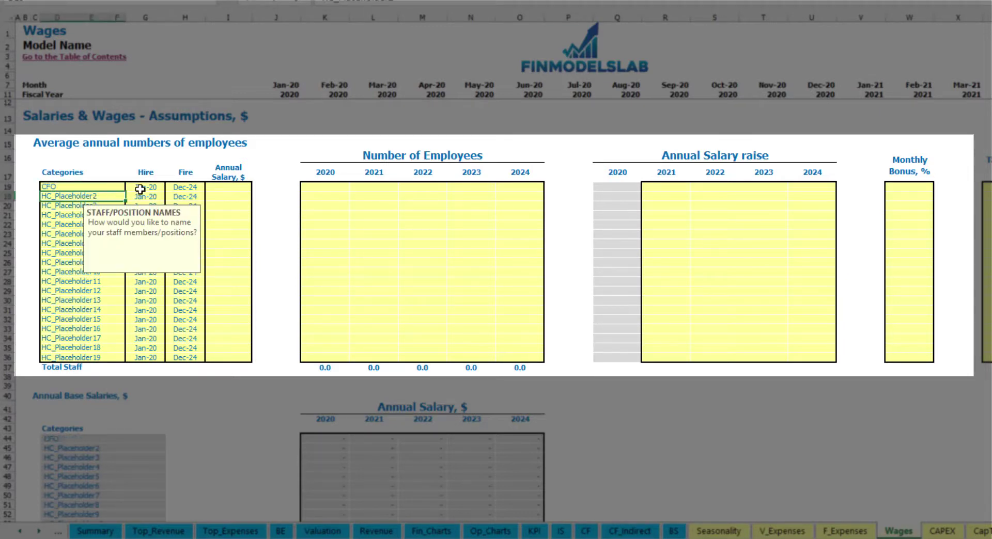
{"action": "left_click", "coordinate": [147, 189]}
{"action": "left_click", "coordinate": [169, 186]}
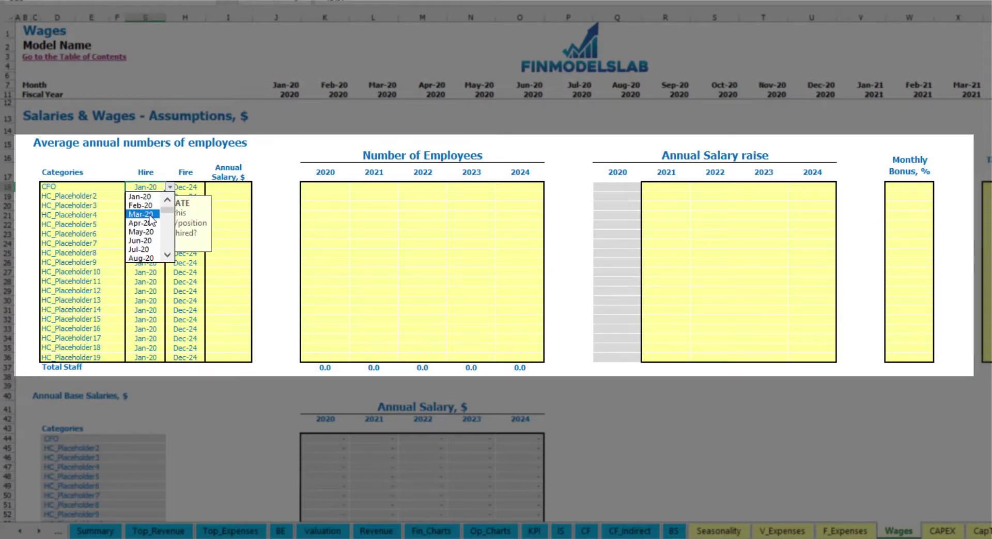
{"action": "left_click", "coordinate": [153, 214]}
{"action": "left_click", "coordinate": [182, 174]}
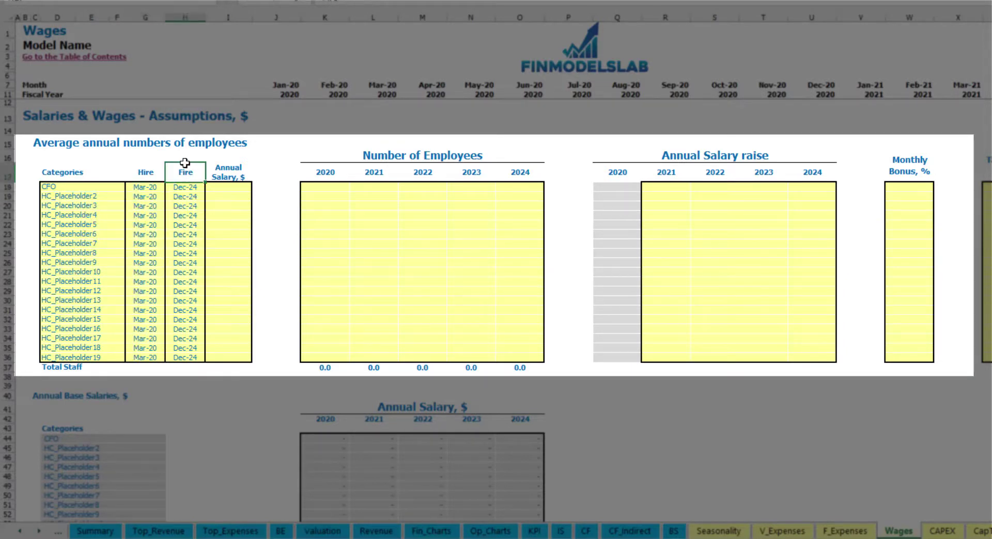
Step: Check the CFO's fire date and set the CFO's annual salary to 50,000
{"action": "left_click", "coordinate": [192, 187]}
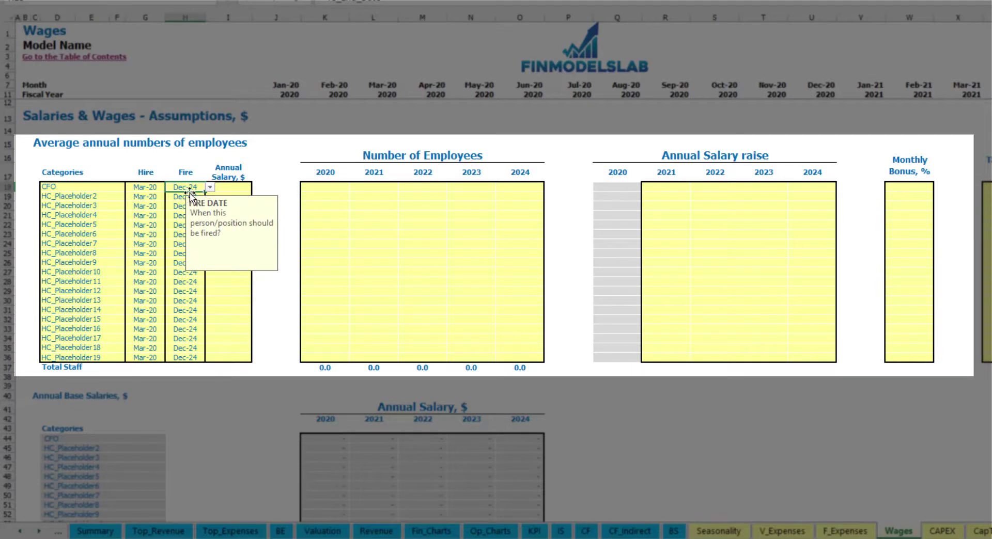
{"action": "left_click", "coordinate": [231, 189]}
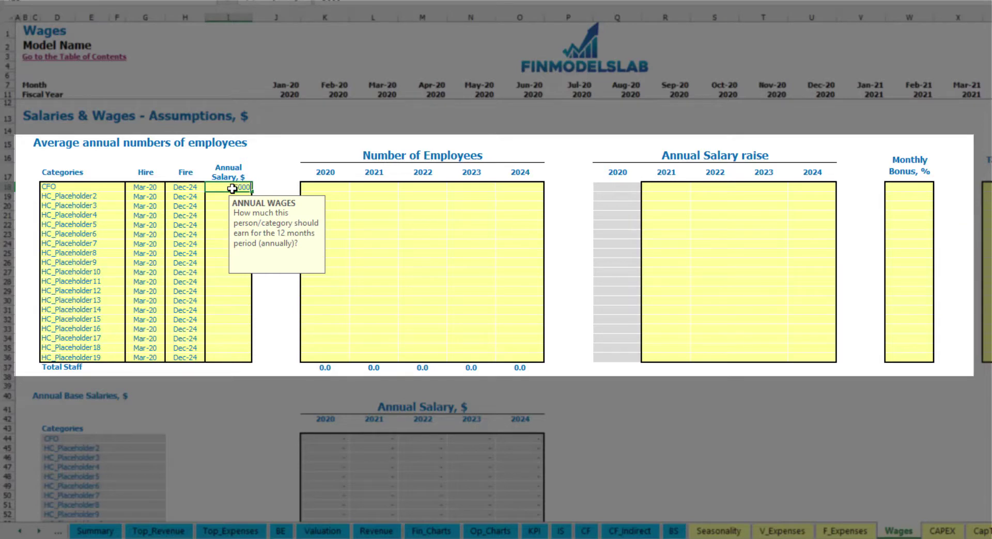
{"action": "key", "text": "Return"}
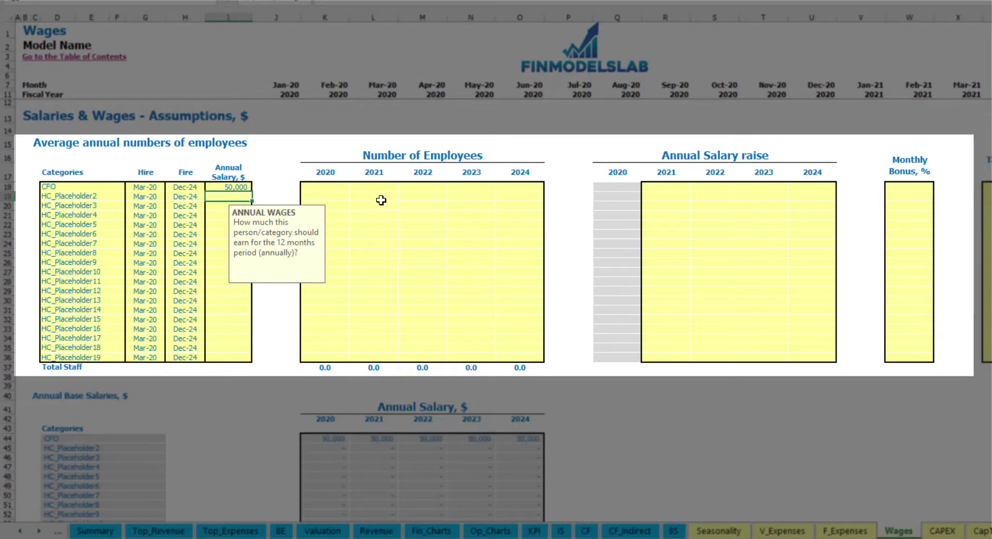
Step: Enter 1 as the CFO's Number of Employees for each year from 2020 to 2024
{"action": "left_click", "coordinate": [338, 190]}
{"action": "type", "text": "1"}
{"action": "key", "text": "Tab"}
{"action": "type", "text": "1"}
{"action": "key", "text": "Tab"}
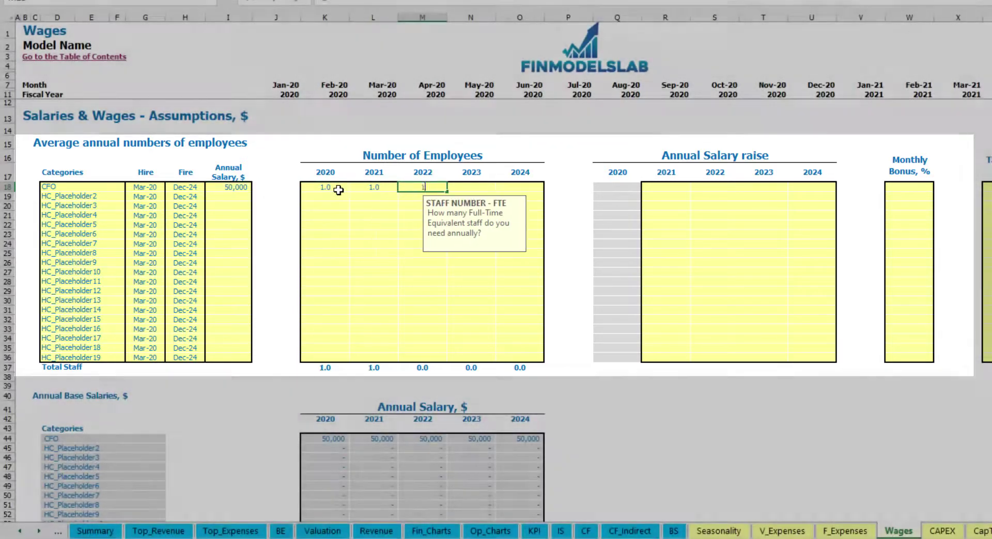
{"action": "type", "text": "1"}
{"action": "key", "text": "Tab"}
{"action": "type", "text": "1\t1"}
{"action": "key", "text": "Tab"}
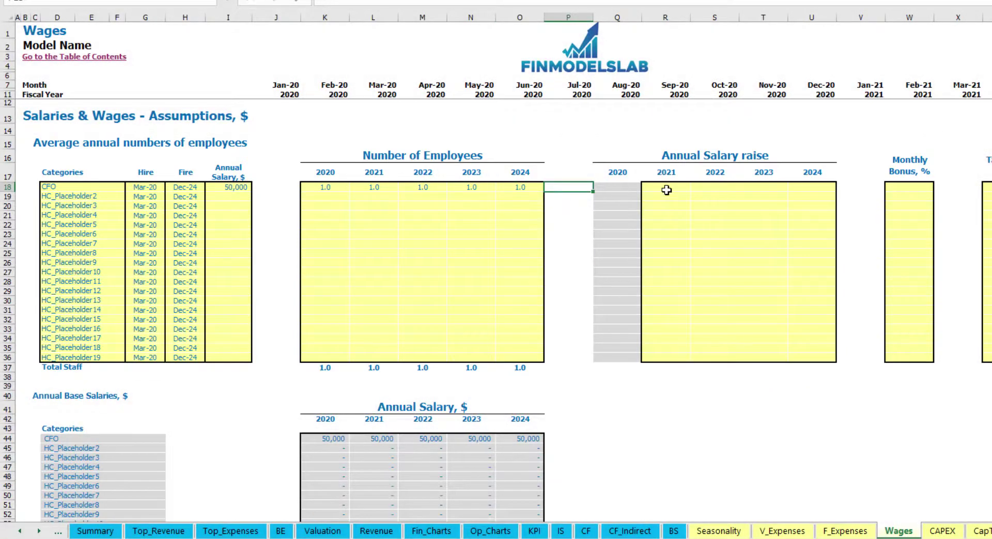
Step: Examine the CFO row in the Total Staff Numbers table across the months from 2020 to 2024
{"action": "scroll", "coordinate": [576, 276], "scroll_direction": "down", "scroll_amount": 3}
{"action": "scroll", "coordinate": [583, 260], "scroll_direction": "up", "scroll_amount": 3}
{"action": "scroll", "coordinate": [427, 356], "scroll_direction": "down", "scroll_amount": 13}
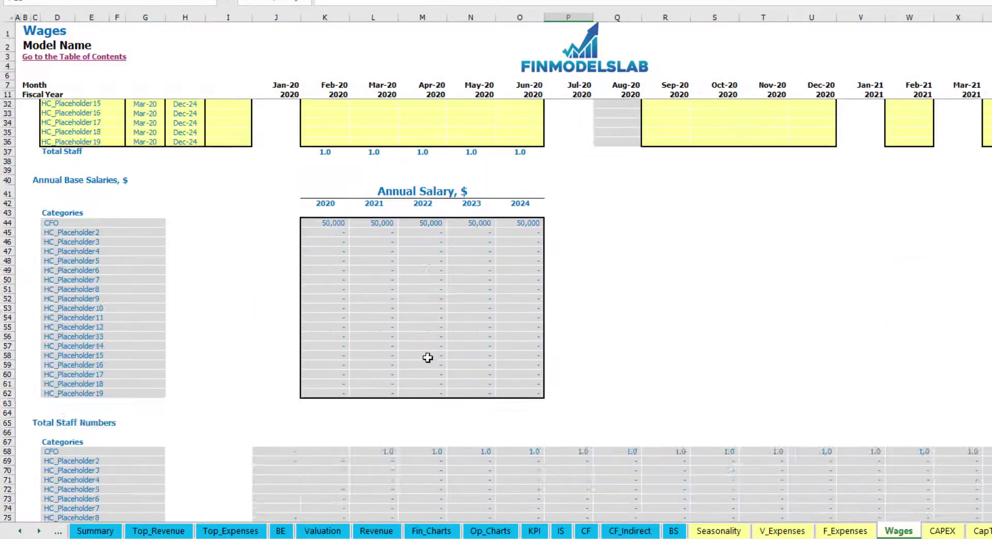
{"action": "left_click", "coordinate": [389, 255]}
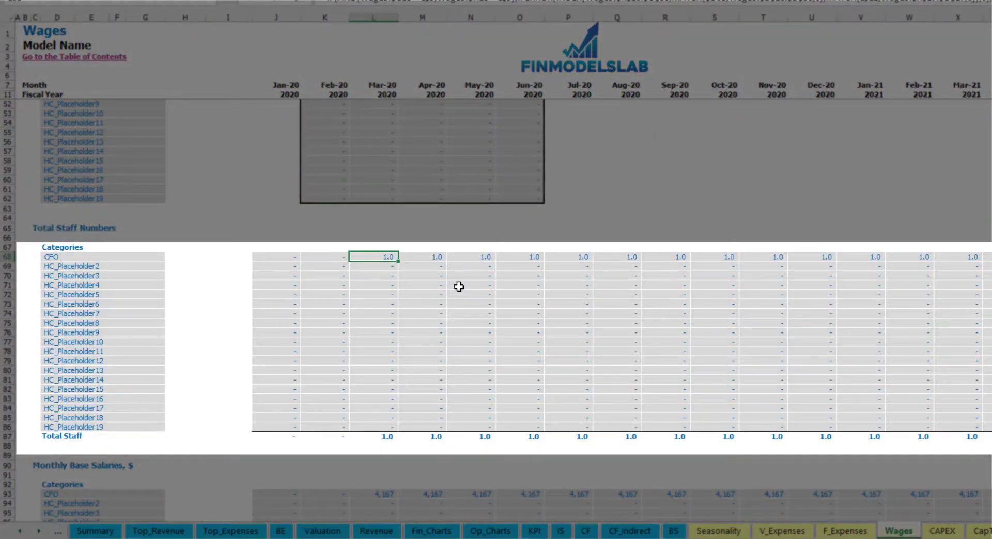
{"action": "scroll", "coordinate": [459, 286], "scroll_direction": "right", "scroll_amount": 14}
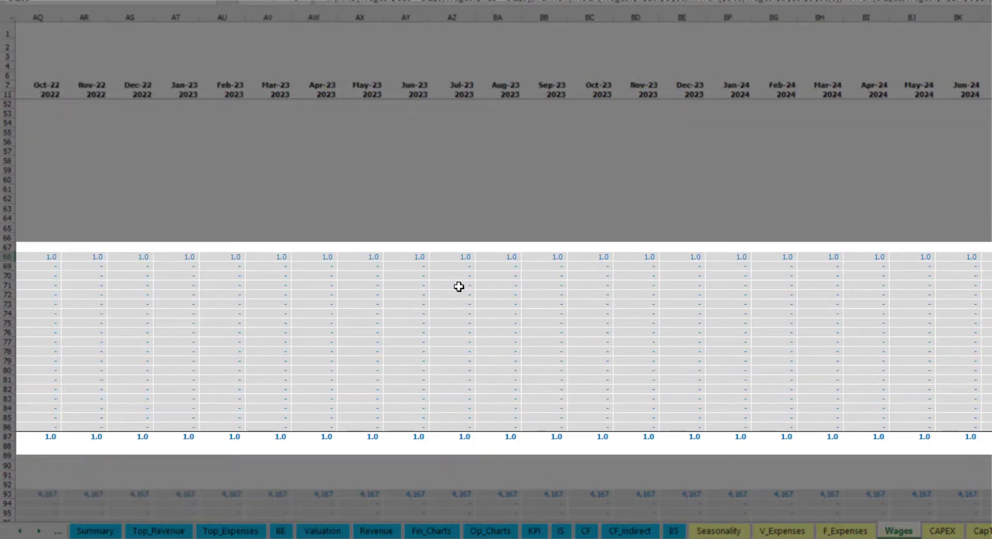
{"action": "scroll", "coordinate": [459, 287], "scroll_direction": "left", "scroll_amount": 14}
{"action": "scroll", "coordinate": [421, 355], "scroll_direction": "up", "scroll_amount": 13}
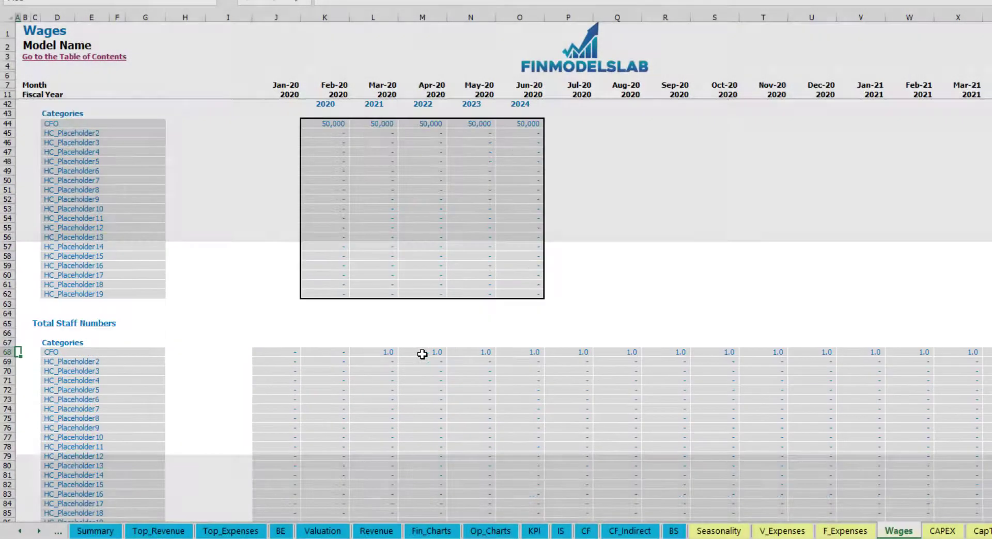
Step: Set the CFO's Annual Salary raise to 5% for 2021 and copy it to 2022 through 2024
{"action": "left_click", "coordinate": [670, 187]}
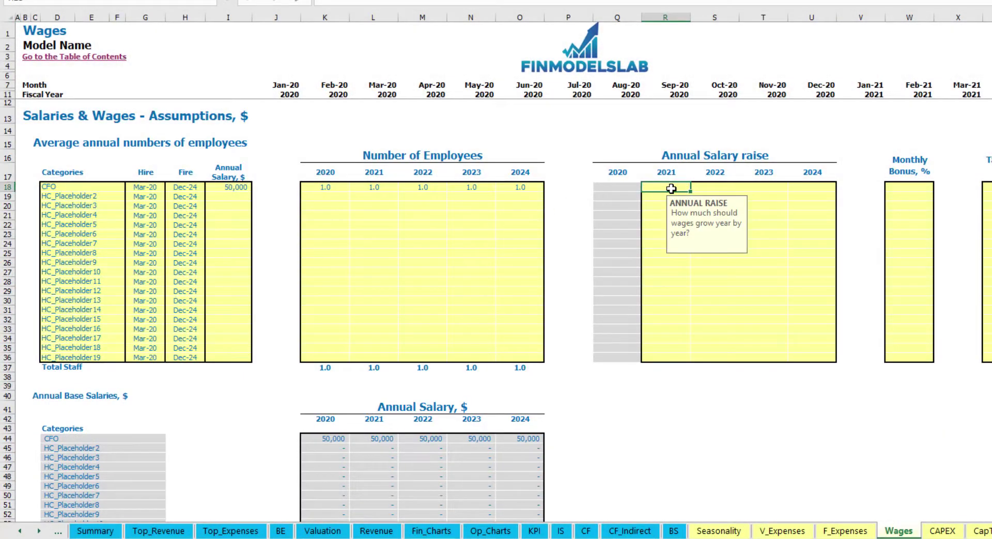
{"action": "key", "text": "ctrl+c"}
{"action": "key", "text": "Right"}
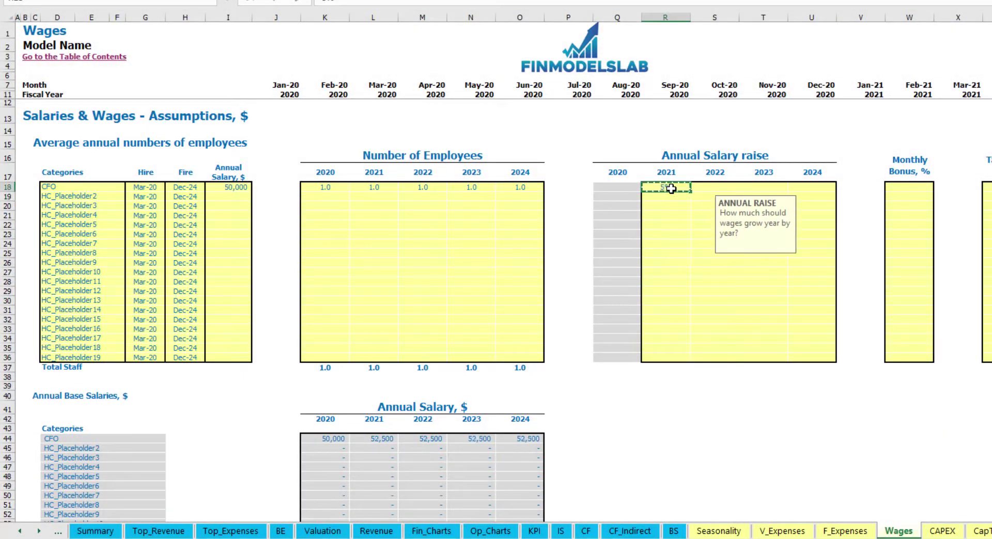
{"action": "key", "text": "shift+Right"}
{"action": "key", "text": "shift+Right"}
{"action": "key", "text": "ctrl+v"}
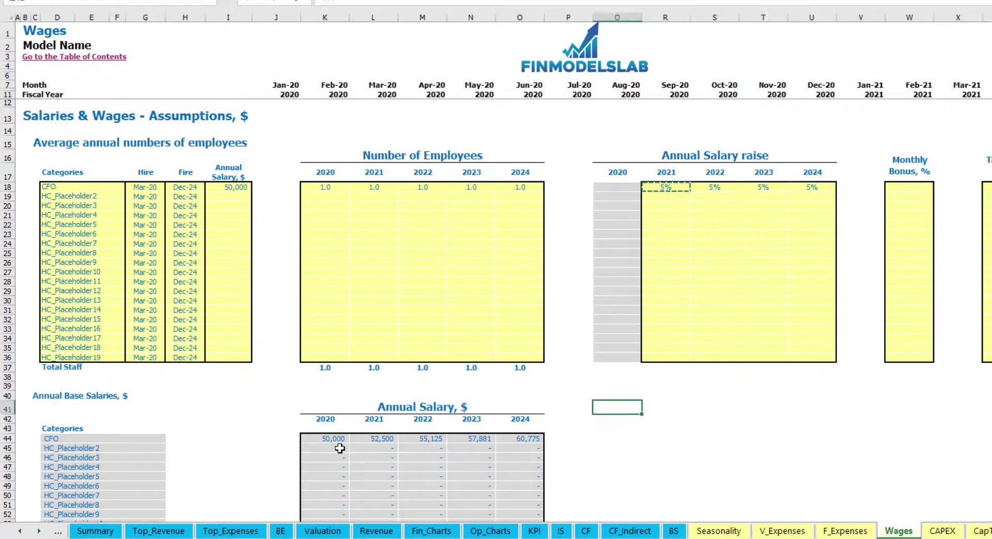
Step: Compare the CFO's calculated yearly salaries in the Annual Base Salaries table with the entered annual salary and raises
{"action": "left_click_drag", "start_coordinate": [333, 442], "coordinate": [494, 435]}
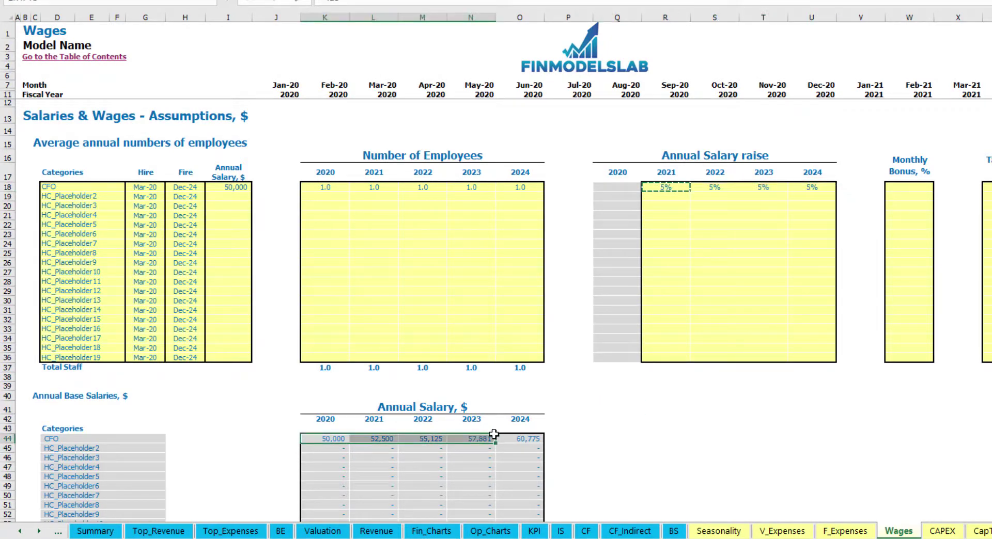
{"action": "left_click", "coordinate": [384, 449]}
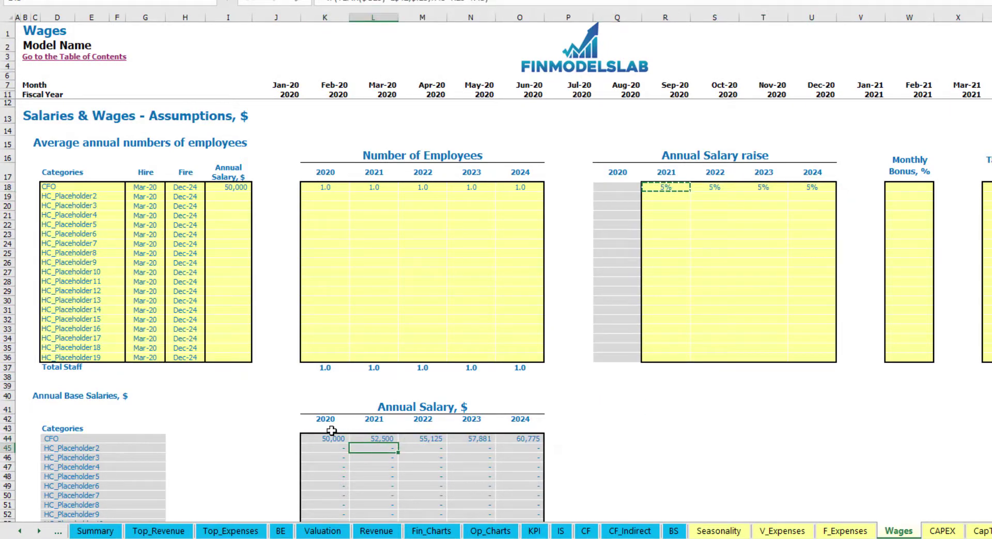
{"action": "left_click", "coordinate": [236, 188]}
{"action": "left_click_drag", "start_coordinate": [677, 188], "coordinate": [807, 189]}
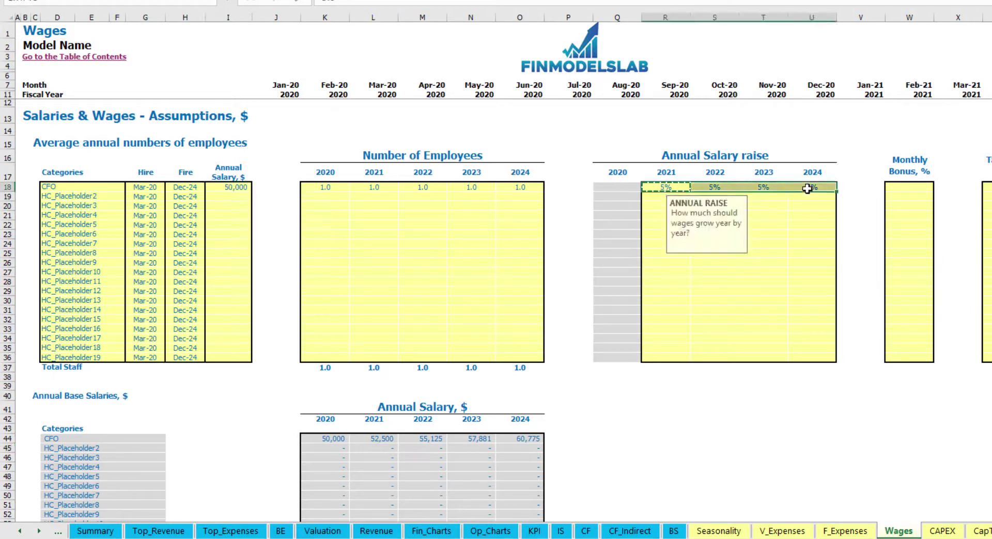
{"action": "left_click", "coordinate": [374, 438]}
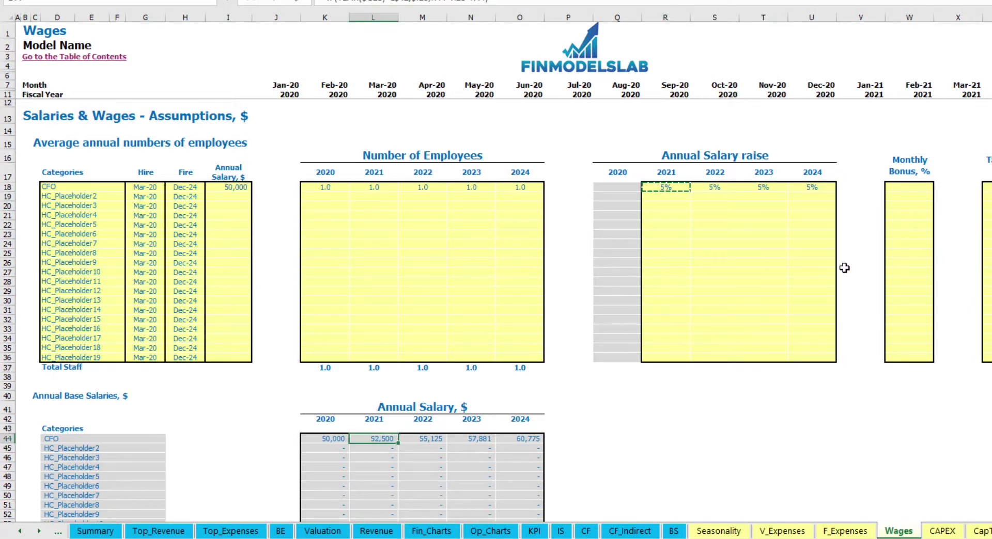
Step: Set the CFO's Monthly Bonus to 10% and fill in the CFO's tax rate
{"action": "left_click", "coordinate": [915, 187]}
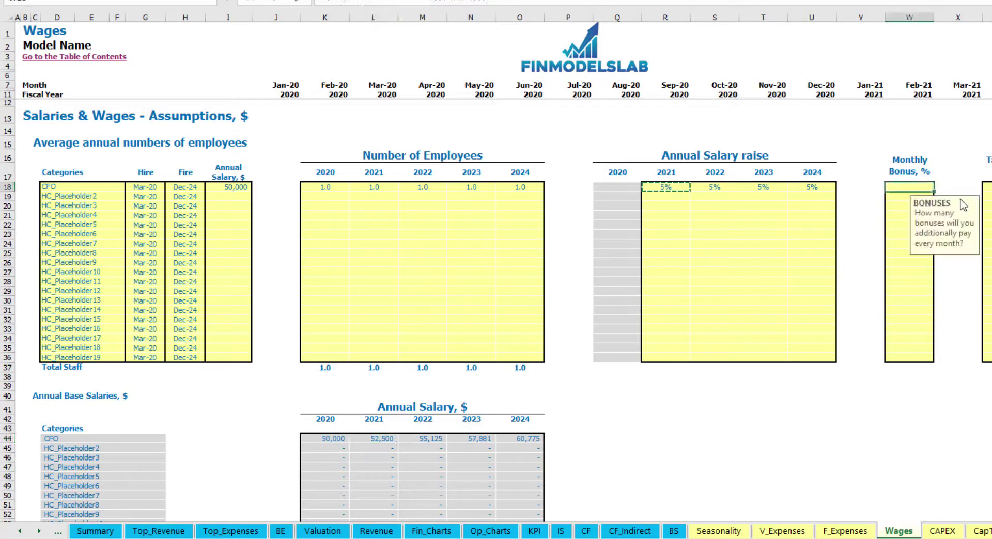
{"action": "type", "text": "10%"}
{"action": "key", "text": "Return"}
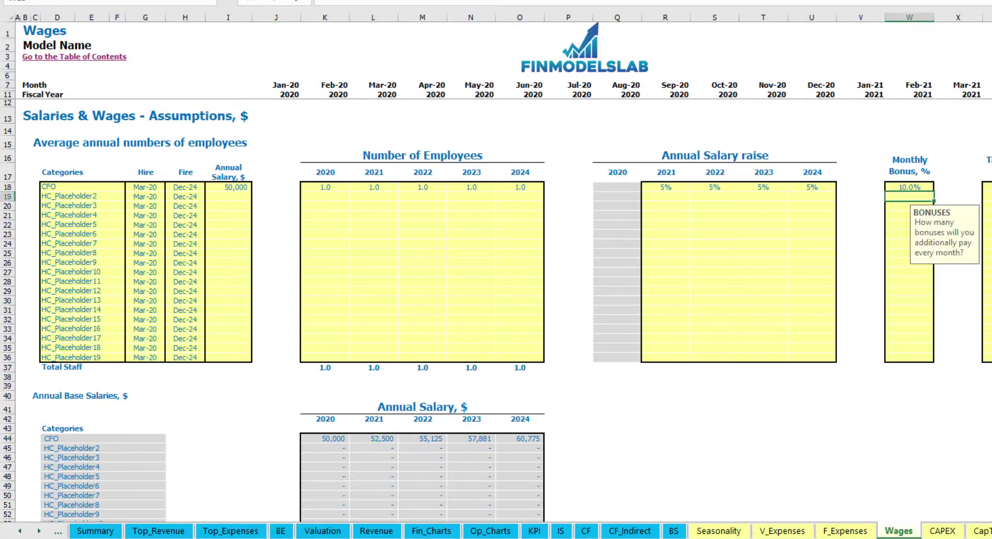
{"action": "left_click", "coordinate": [986, 186]}
{"action": "key", "text": "Return"}
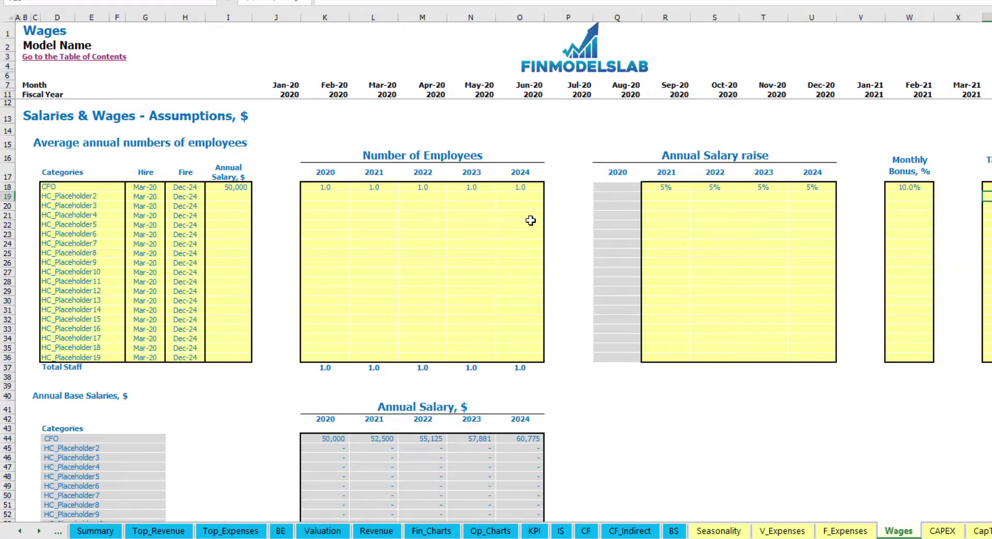
Step: Examine the CFO rows in the Monthly Base Salaries, Monthly Bonus and Monthly Base Taxes tables
{"action": "scroll", "coordinate": [531, 221], "scroll_direction": "down", "scroll_amount": 17}
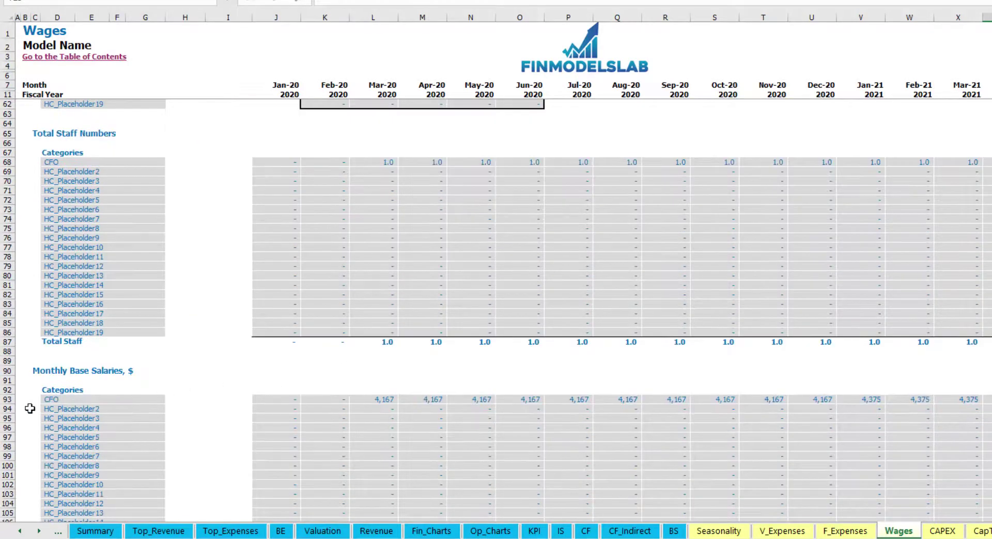
{"action": "scroll", "coordinate": [30, 408], "scroll_direction": "down", "scroll_amount": 3}
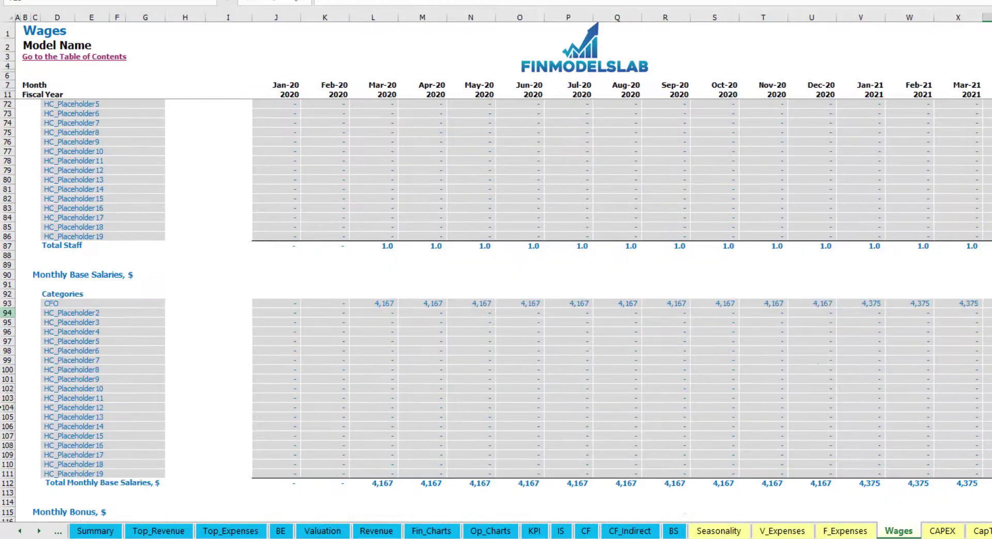
{"action": "left_click", "coordinate": [4, 304]}
{"action": "left_click", "coordinate": [387, 303]}
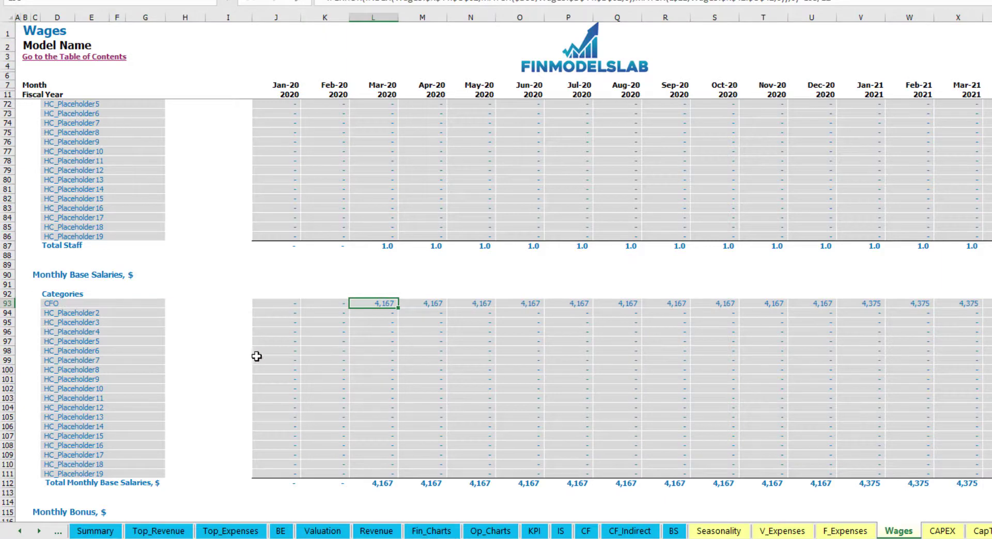
{"action": "scroll", "coordinate": [257, 357], "scroll_direction": "down", "scroll_amount": 7}
{"action": "left_click", "coordinate": [7, 350]}
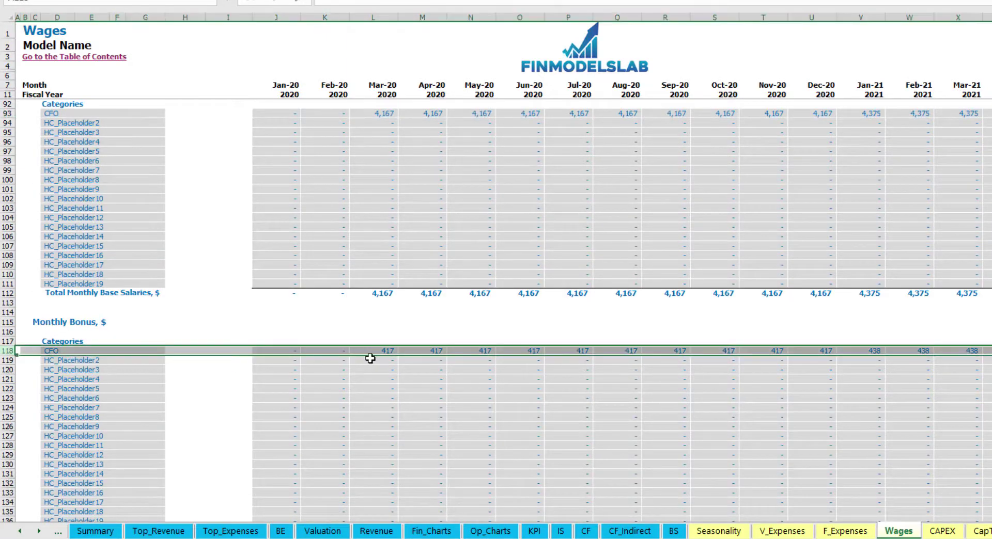
{"action": "left_click", "coordinate": [387, 350]}
{"action": "scroll", "coordinate": [73, 359], "scroll_direction": "down", "scroll_amount": 7}
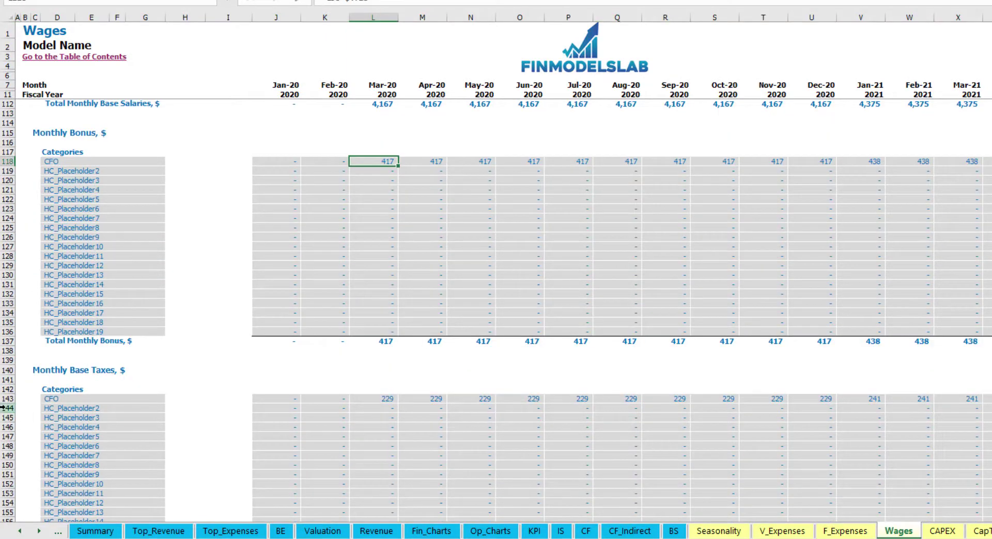
{"action": "left_click", "coordinate": [9, 400]}
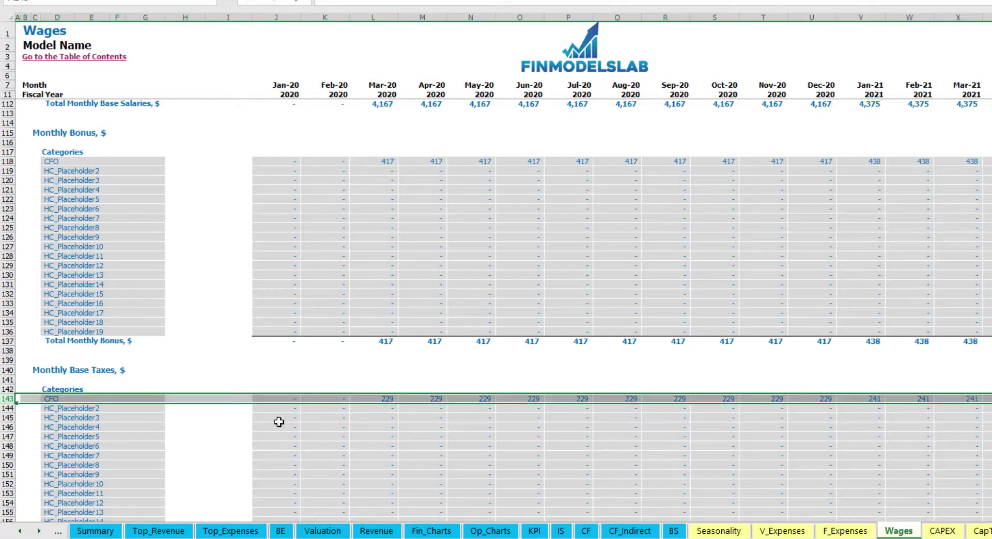
Step: Rename the second staff category, HC_Placeholder2, as Admin HC and set its Hire date to Apr-20
{"action": "scroll", "coordinate": [458, 378], "scroll_direction": "up", "scroll_amount": 20}
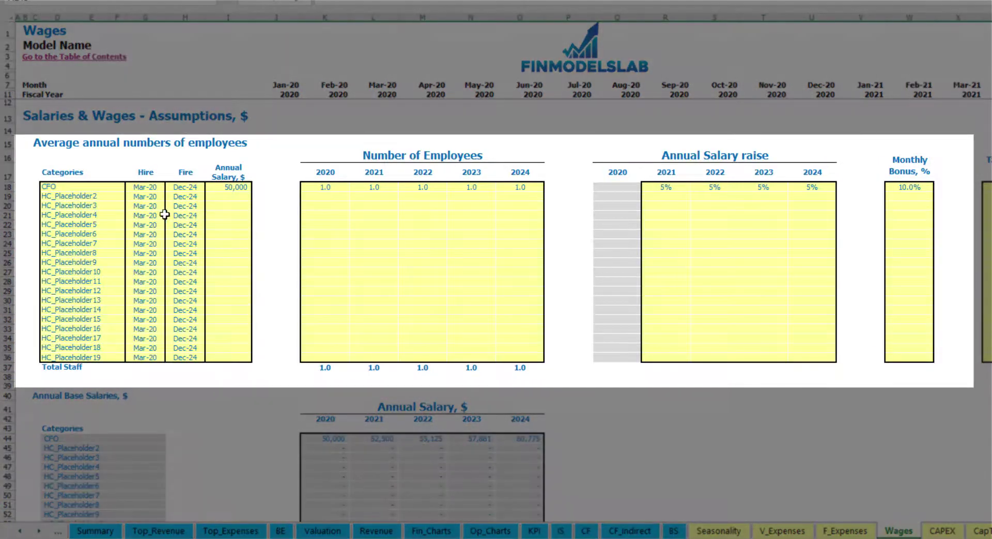
{"action": "left_click", "coordinate": [80, 196]}
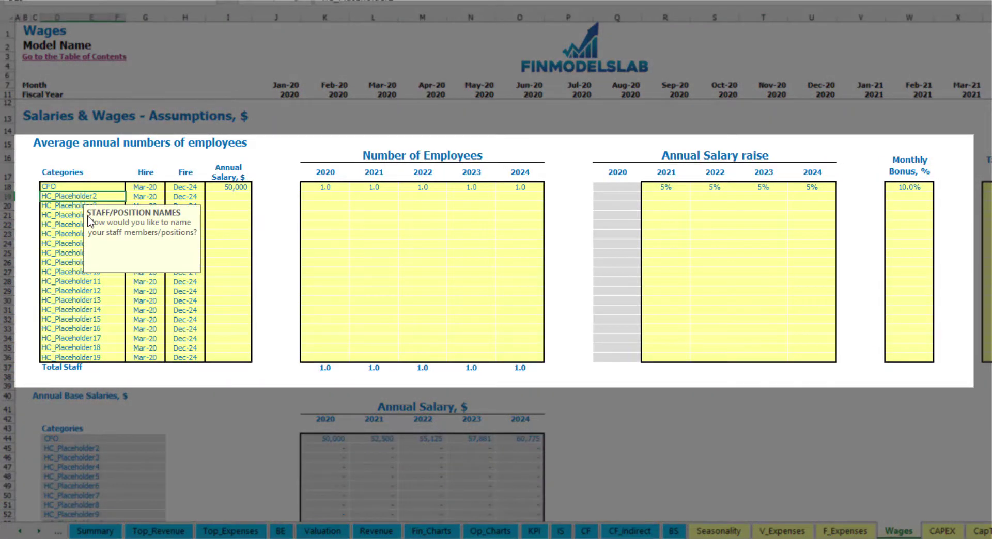
{"action": "type", "text": "Admin HC"}
{"action": "key", "text": "Return"}
{"action": "left_click", "coordinate": [155, 197]}
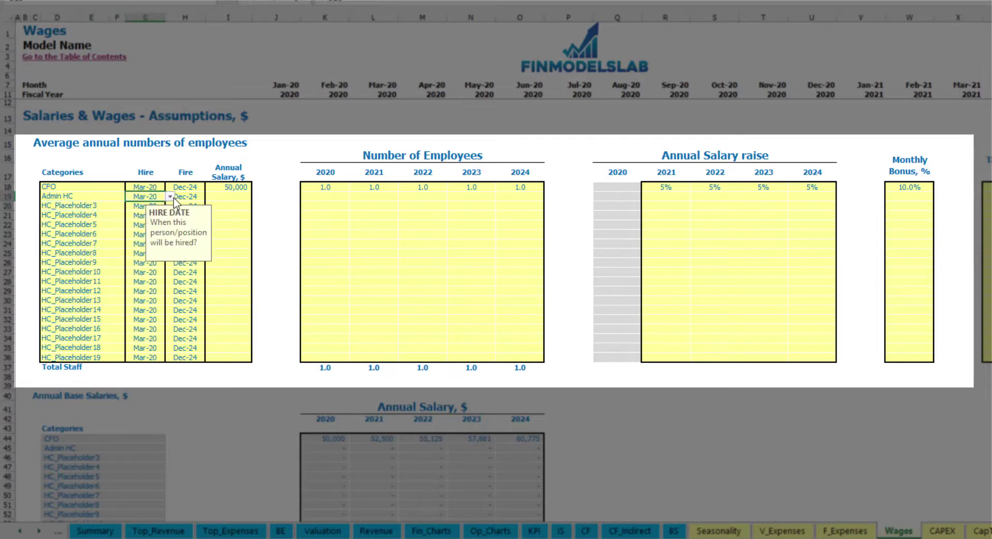
{"action": "left_click", "coordinate": [170, 197]}
{"action": "left_click", "coordinate": [145, 213]}
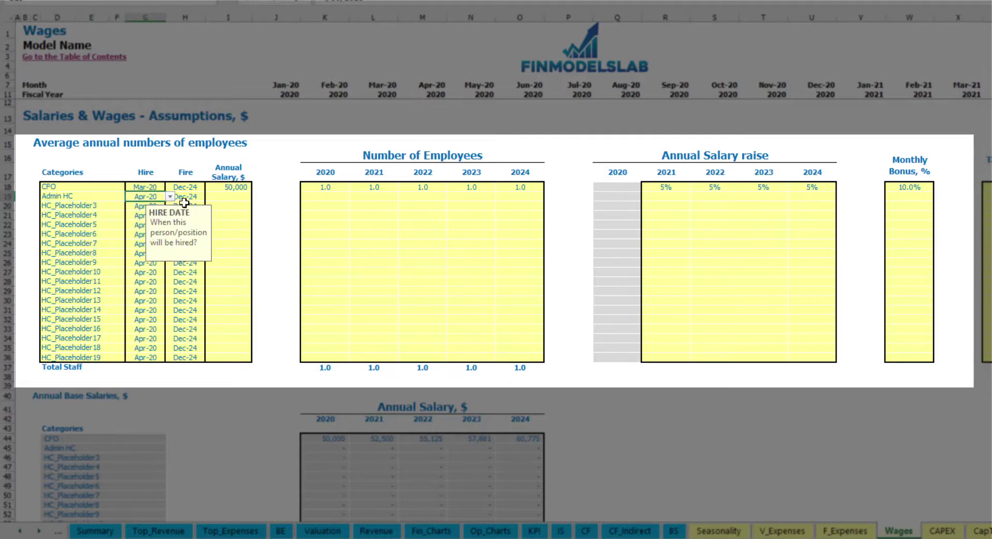
Step: Set the Annual Salary of Admin HC to 30,000
{"action": "left_click", "coordinate": [194, 198]}
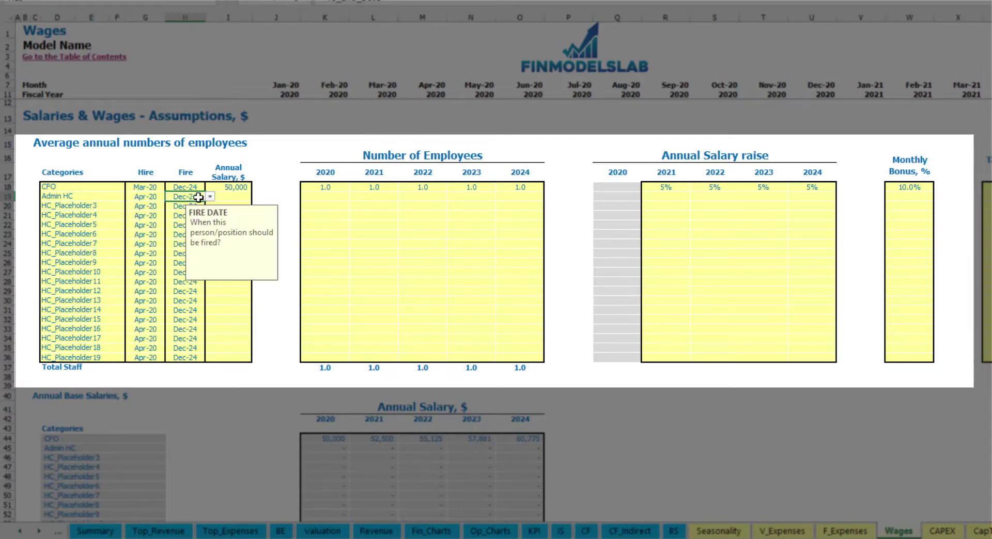
{"action": "left_click", "coordinate": [225, 195]}
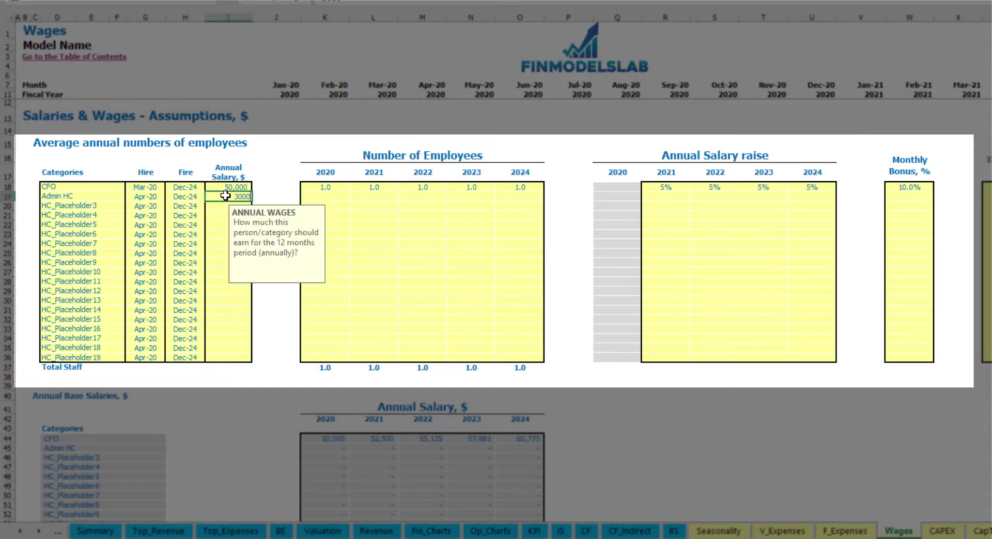
{"action": "key", "text": "Return"}
Step: Enter 2, 4, 6, 8 and 10 as Admin HC's Number of Employees for 2020 through 2024
{"action": "left_click", "coordinate": [334, 197]}
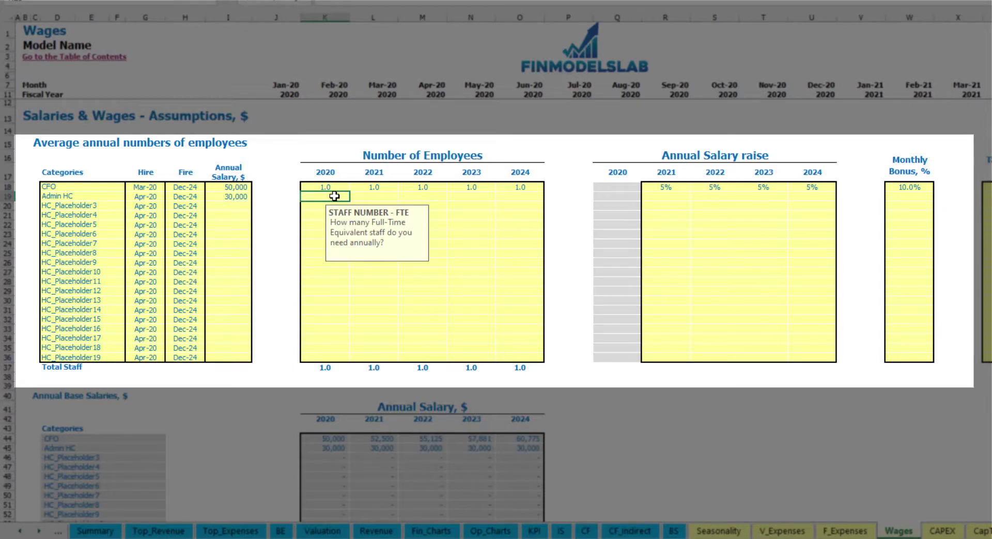
{"action": "key", "text": "Tab"}
{"action": "type", "text": "4"}
{"action": "key", "text": "Tab"}
{"action": "type", "text": "6"}
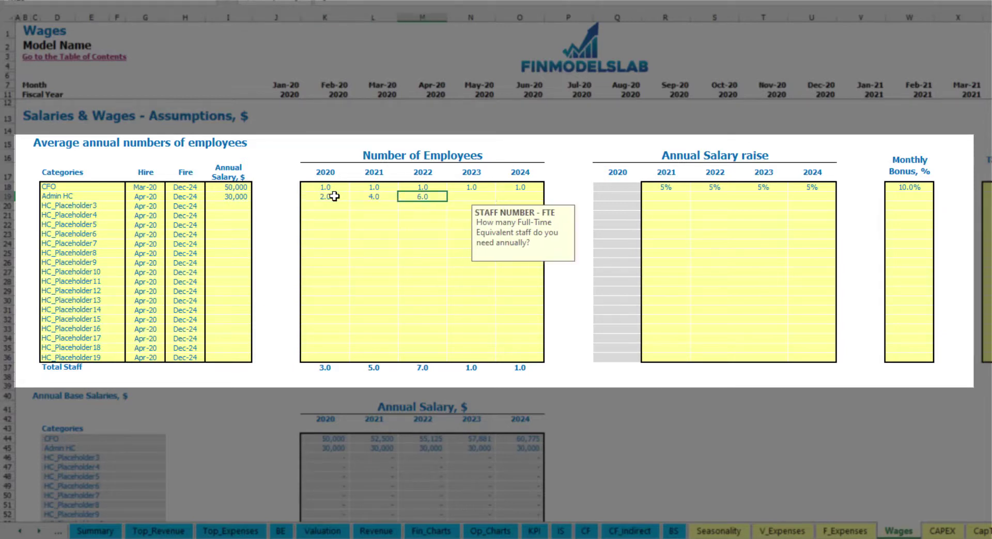
{"action": "key", "text": "Tab"}
{"action": "type", "text": "8"}
{"action": "key", "text": "Tab"}
{"action": "type", "text": "1"}
{"action": "key", "text": "Tab"}
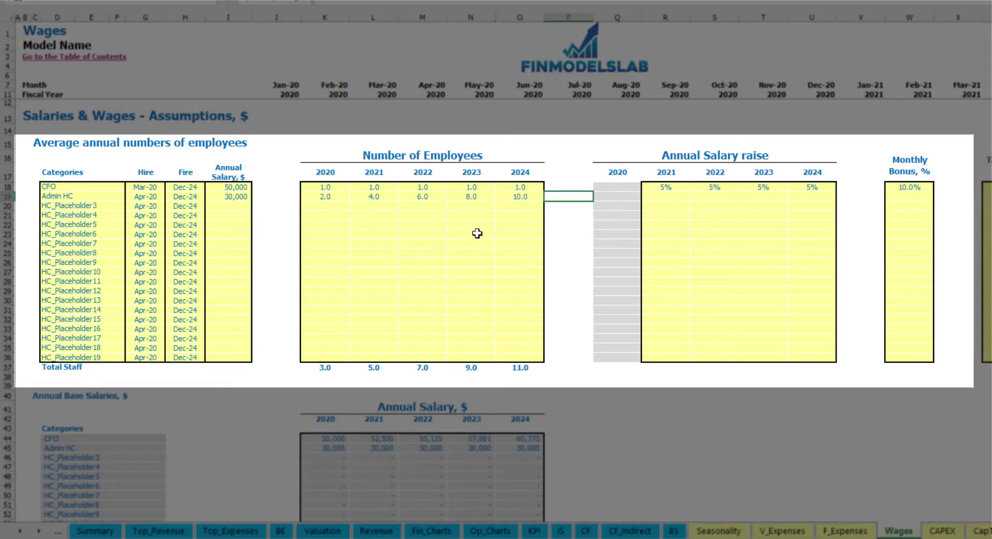
Step: Set Admin HC's Annual Salary raise to 3% for 2021 and copy it to 2022 through 2024
{"action": "left_click", "coordinate": [663, 196]}
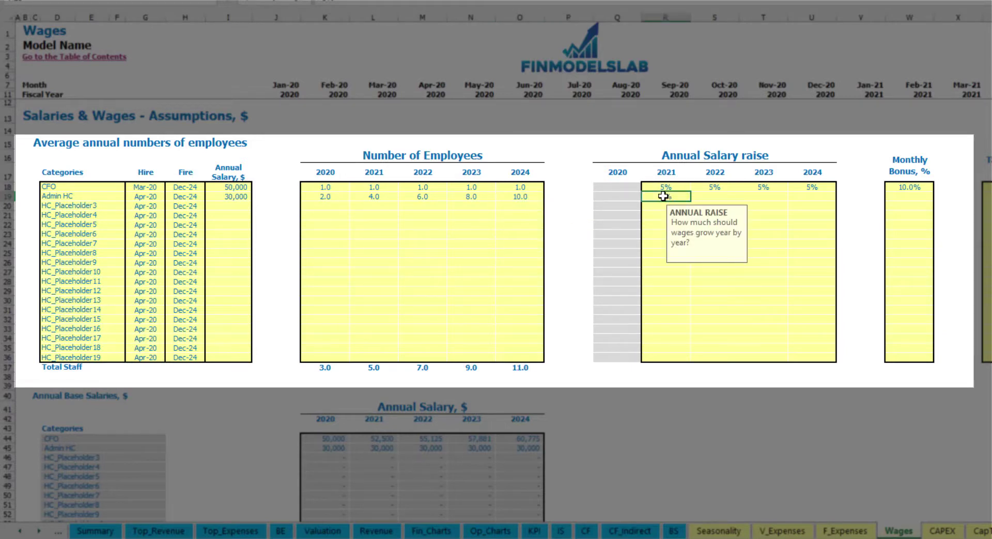
{"action": "key", "text": "ctrl+c"}
{"action": "left_click_drag", "start_coordinate": [714, 196], "coordinate": [812, 196]}
{"action": "key", "text": "ctrl+v"}
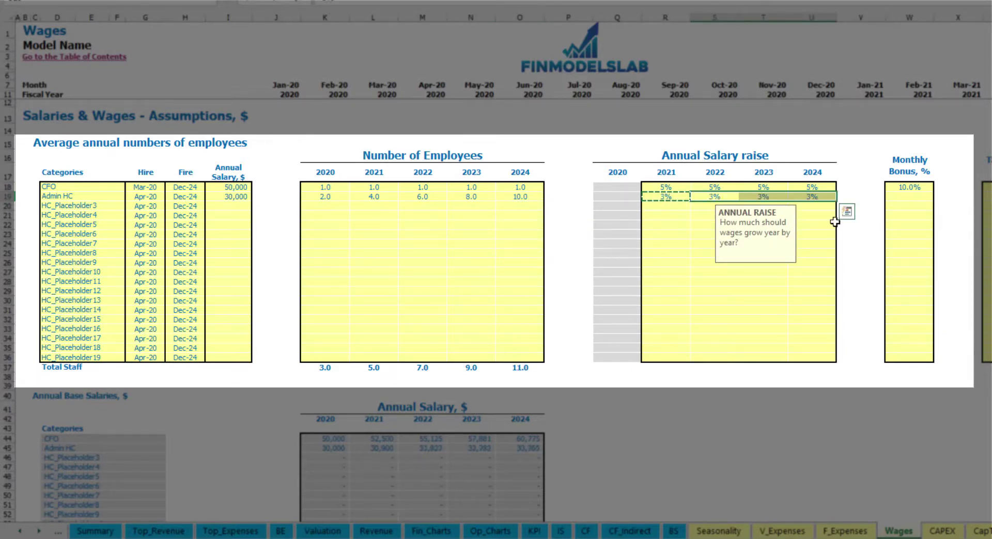
Step: Set the Monthly Bonus of Admin HC to 5%
{"action": "left_click", "coordinate": [924, 201]}
{"action": "type", "text": "5"}
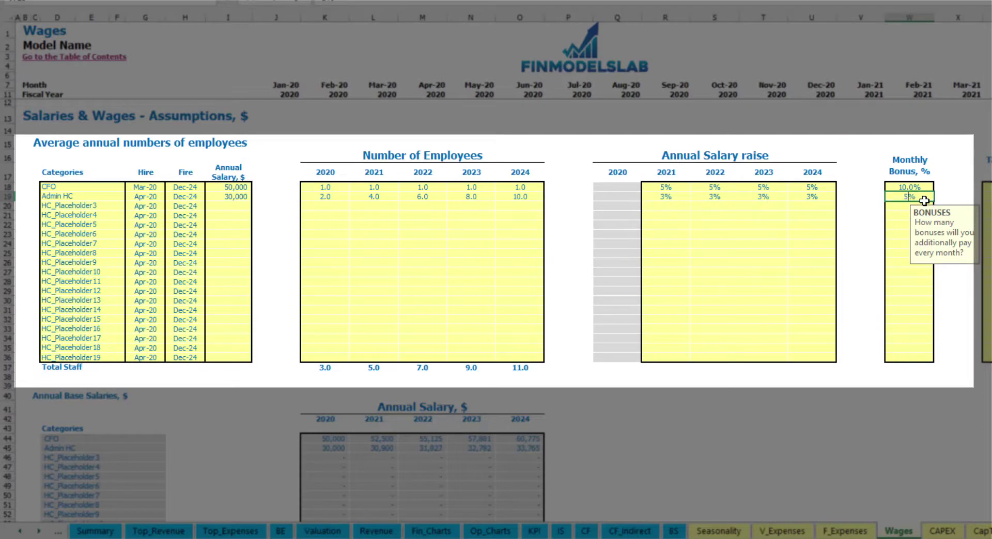
{"action": "key", "text": "Tab"}
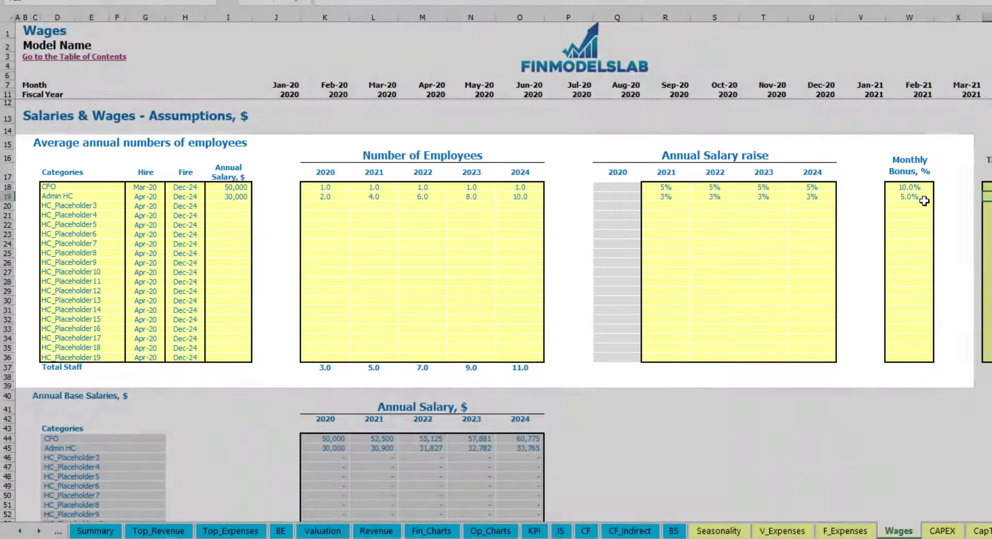
{"action": "key", "text": "Down"}
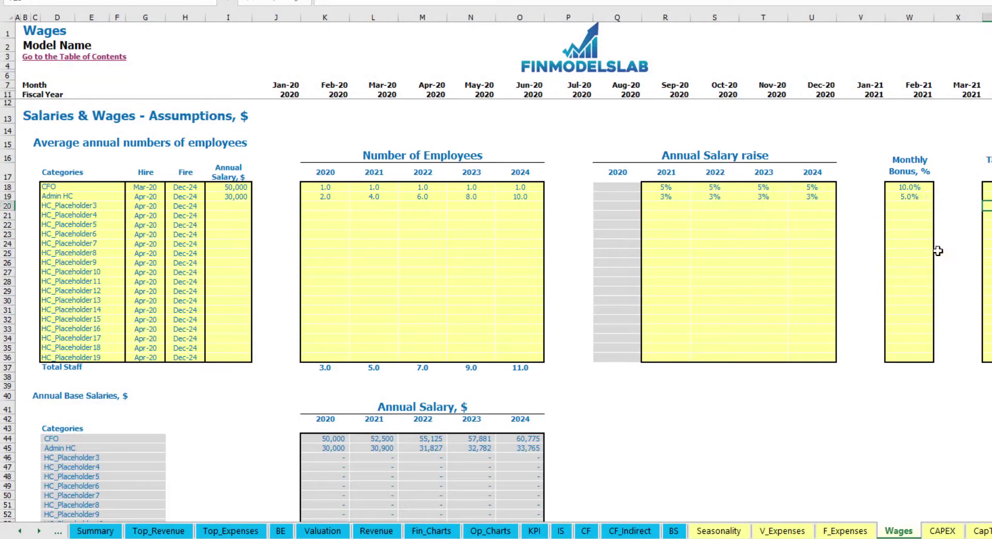
Step: Examine how the Admin HC row in the Total Staff Numbers table develops from the hire month through 2024
{"action": "scroll", "coordinate": [411, 307], "scroll_direction": "down", "scroll_amount": 13}
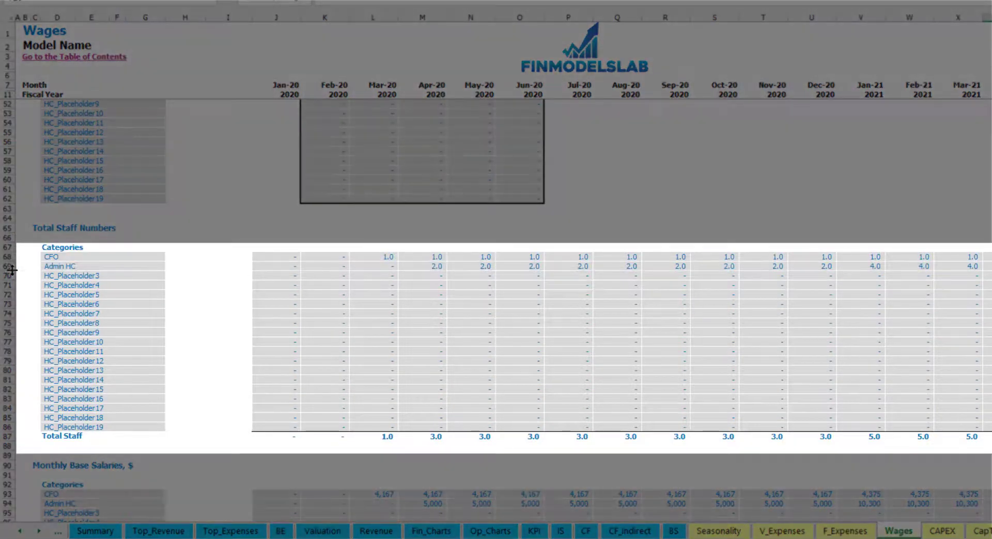
{"action": "left_click", "coordinate": [10, 266]}
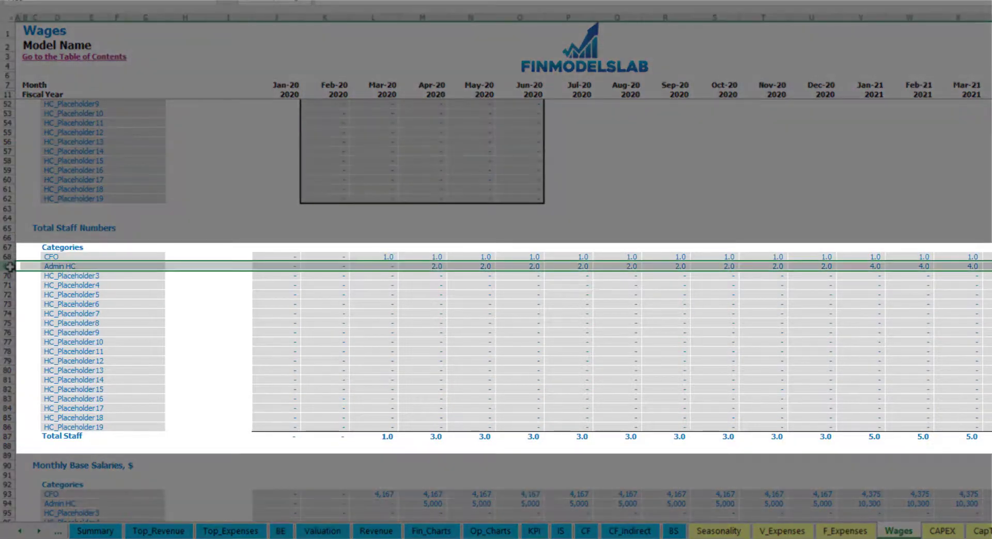
{"action": "left_click", "coordinate": [436, 266]}
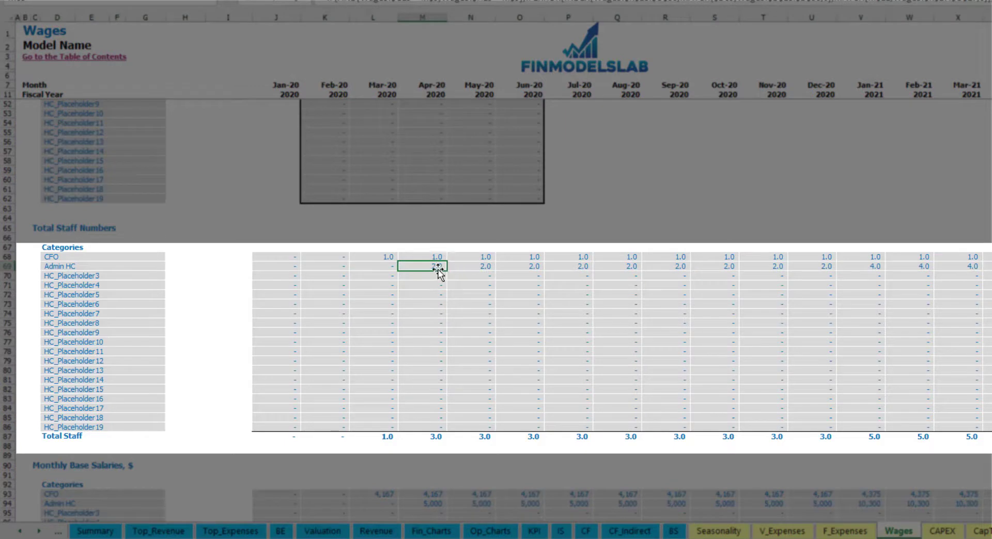
{"action": "left_click_drag", "start_coordinate": [438, 270], "coordinate": [821, 265]}
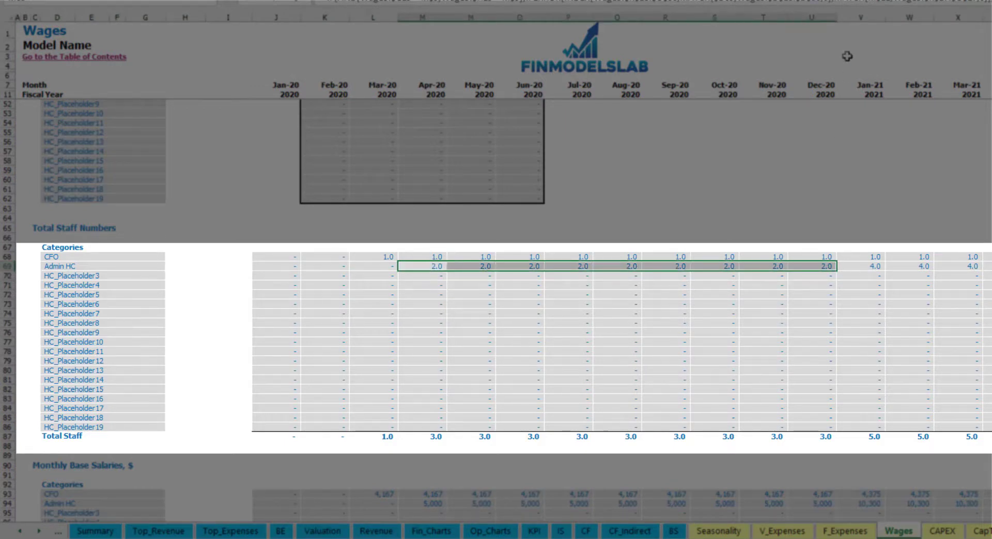
{"action": "left_click", "coordinate": [878, 266]}
{"action": "left_click_drag", "start_coordinate": [879, 265], "coordinate": [990, 268]}
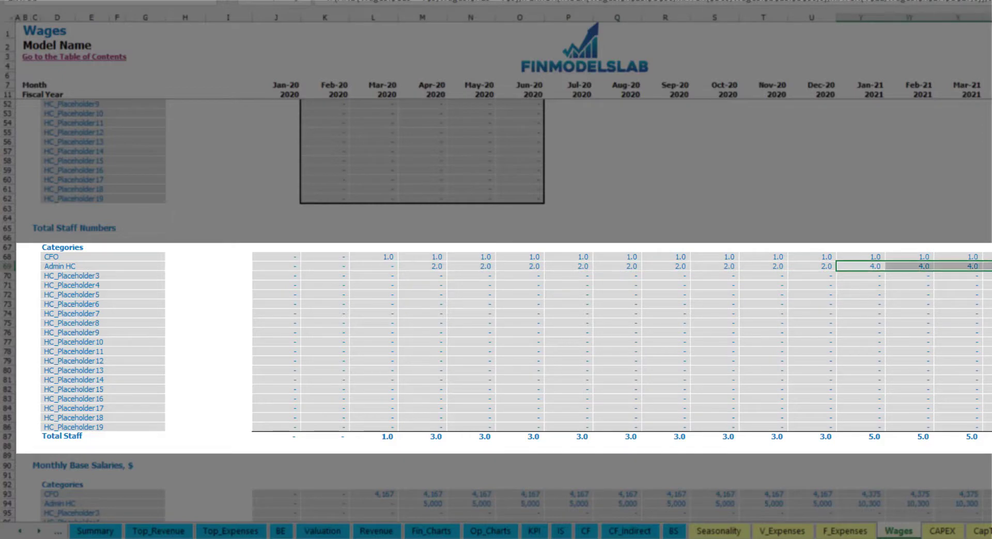
{"action": "scroll", "coordinate": [496, 266], "scroll_direction": "right", "scroll_amount": 6}
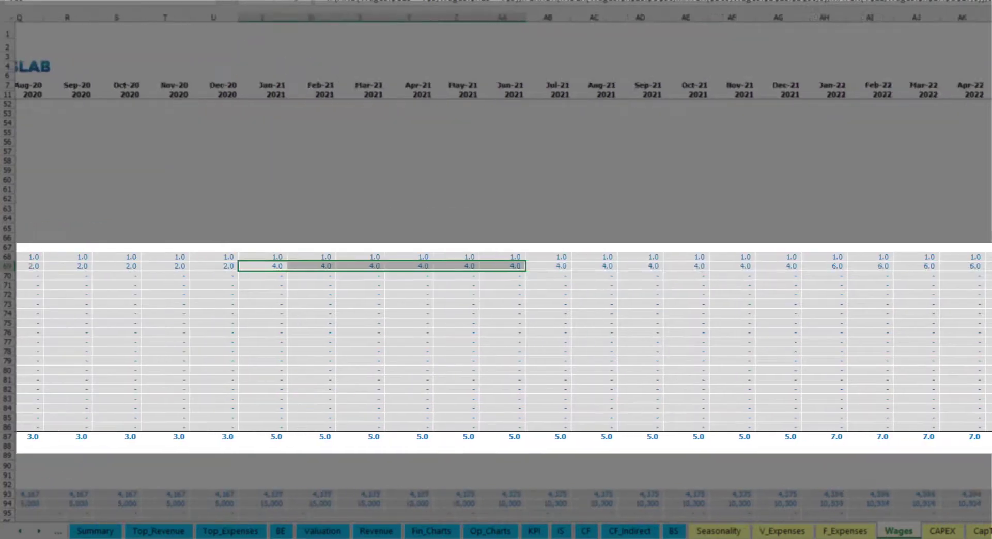
{"action": "scroll", "coordinate": [496, 266], "scroll_direction": "right", "scroll_amount": 2}
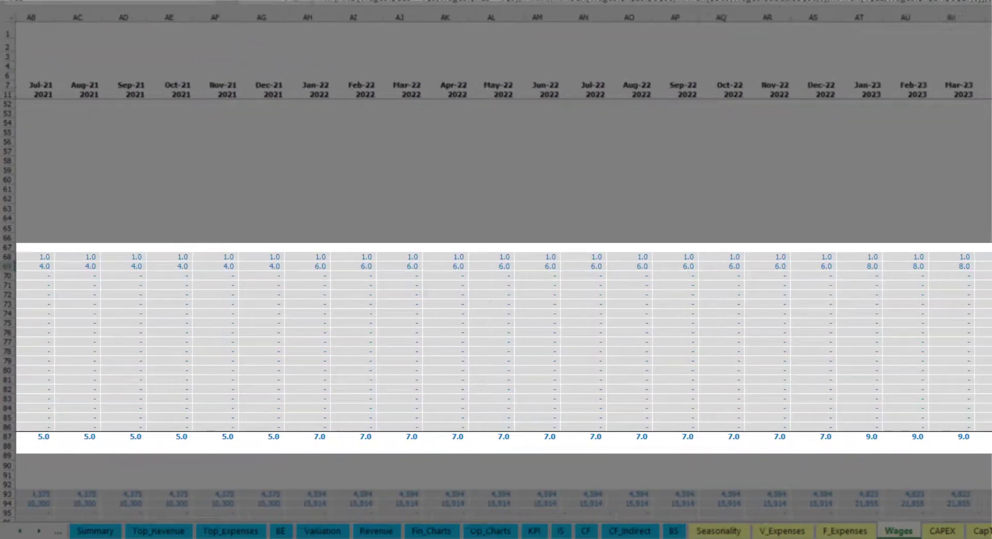
{"action": "left_click", "coordinate": [987, 266]}
{"action": "scroll", "coordinate": [981, 290], "scroll_direction": "right", "scroll_amount": 5}
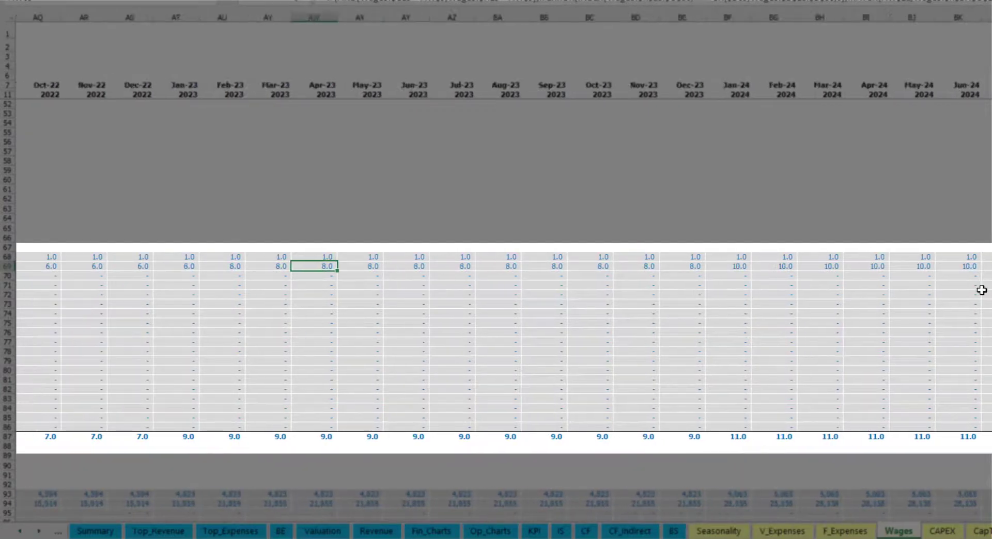
{"action": "key", "text": "Home"}
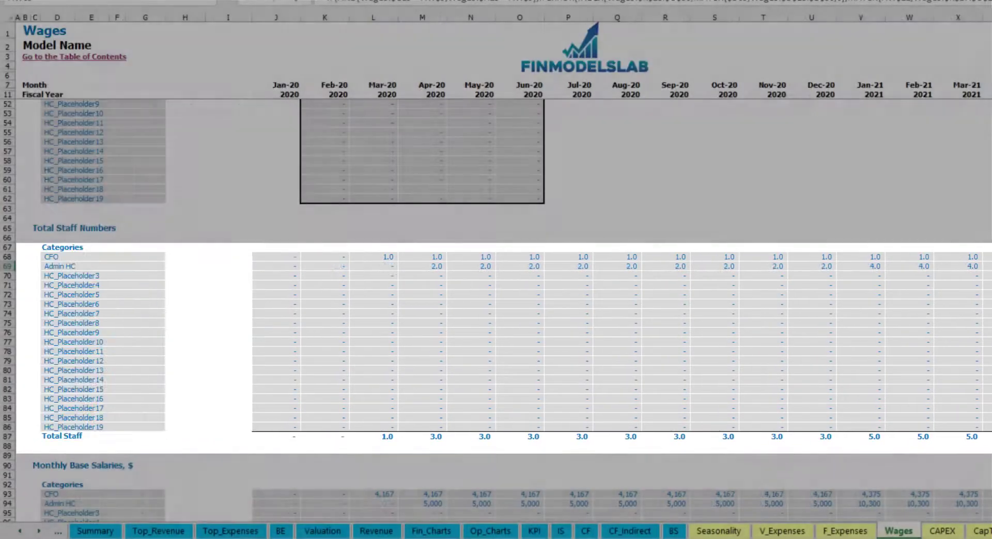
Step: Compare Admin HC's amounts in the Monthly Base Salaries table with its monthly headcount in Total Staff Numbers
{"action": "scroll", "coordinate": [3, 409], "scroll_direction": "down", "scroll_amount": 3}
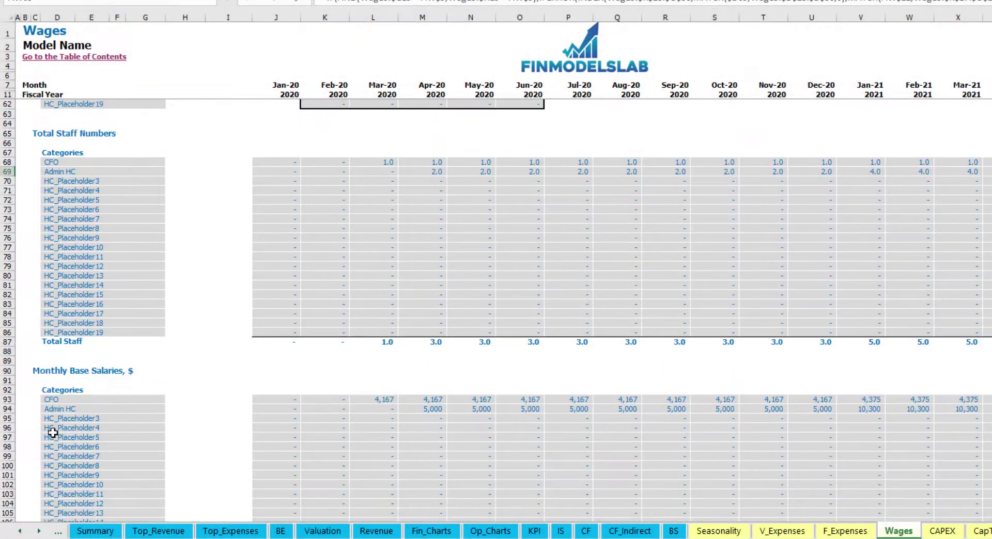
{"action": "left_click", "coordinate": [2, 409]}
{"action": "left_click", "coordinate": [426, 410]}
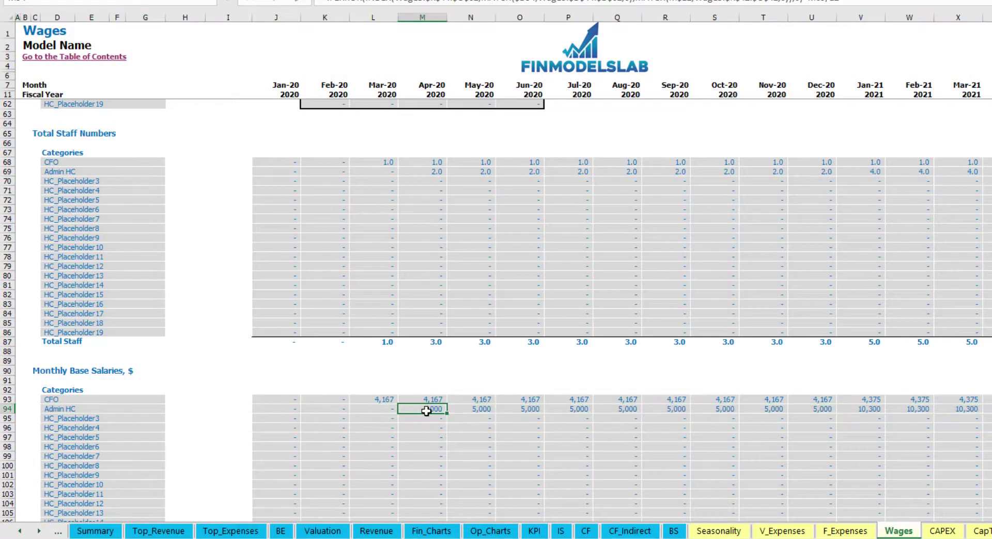
{"action": "left_click", "coordinate": [430, 172]}
{"action": "left_click", "coordinate": [989, 171]}
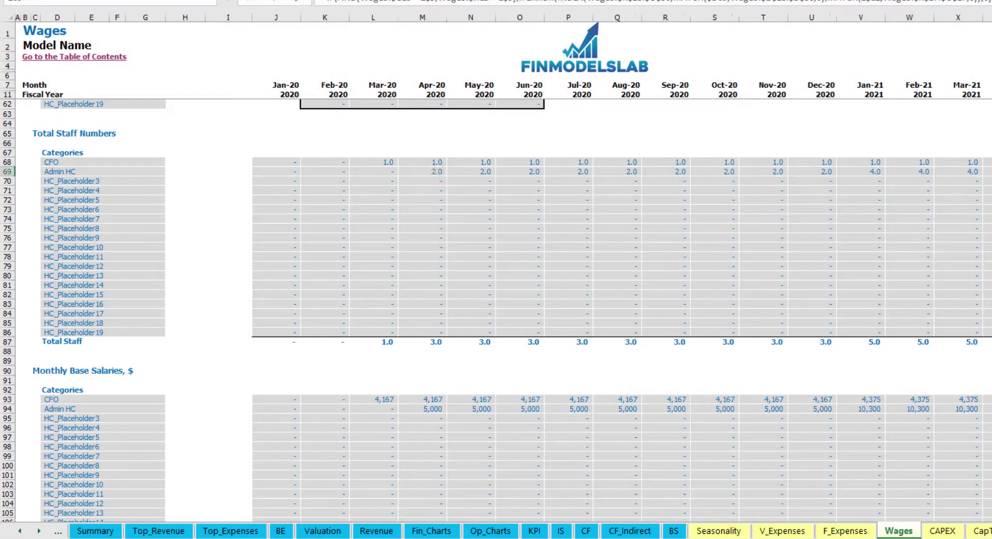
Step: Examine the CFO and Admin HC rows in the Monthly Base Salaries, Monthly Bonus and Monthly Base Taxes tables
{"action": "left_click", "coordinate": [989, 409]}
{"action": "scroll", "coordinate": [673, 463], "scroll_direction": "down", "scroll_amount": 10}
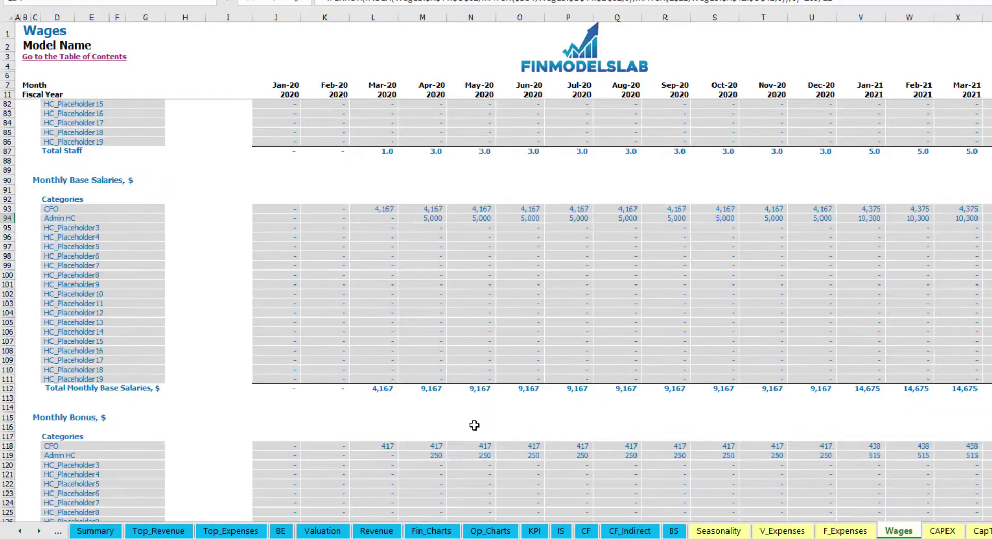
{"action": "scroll", "coordinate": [372, 372], "scroll_direction": "down", "scroll_amount": 7}
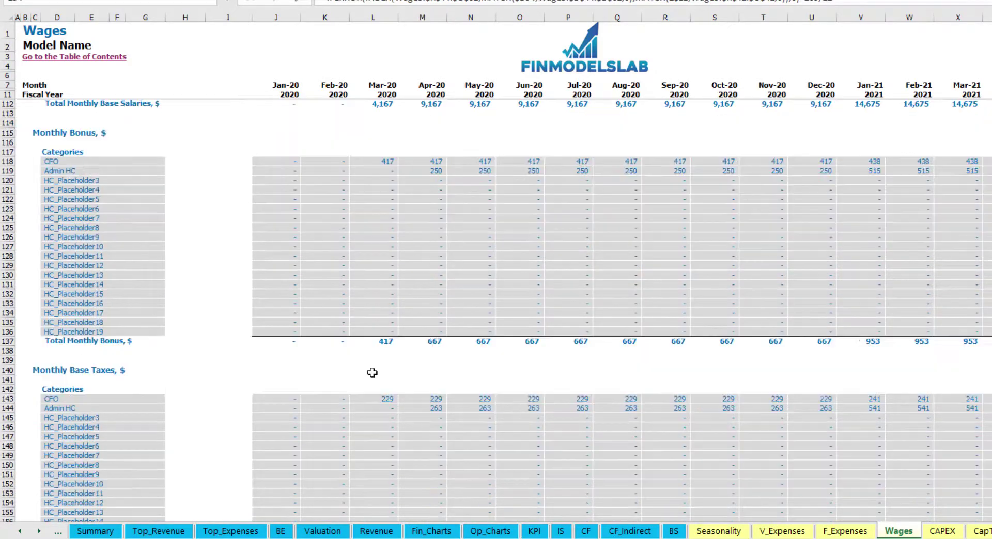
{"action": "scroll", "coordinate": [191, 402], "scroll_direction": "down", "scroll_amount": 3}
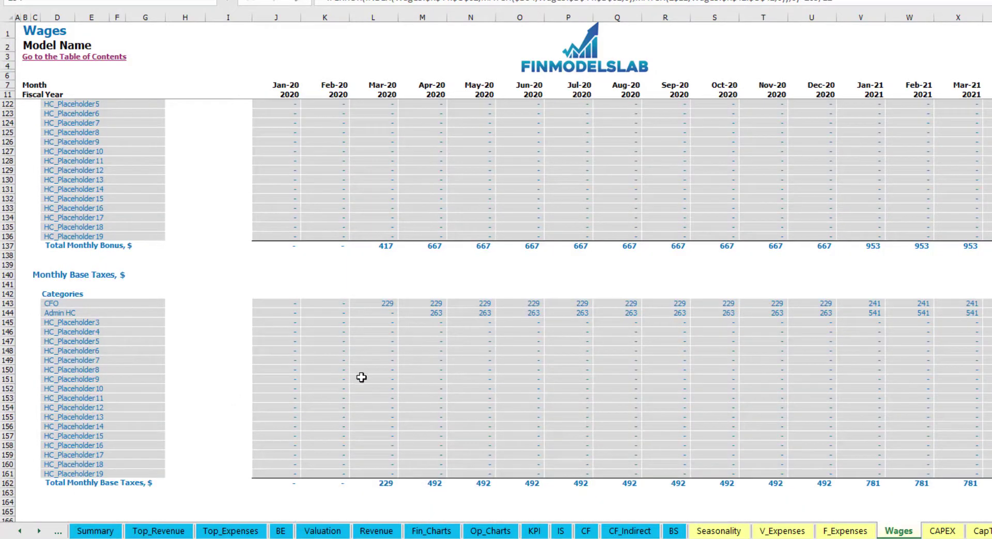
Step: Expand Total Salary and Wages in the Income Statement sheet and review the CFO, Admin HC and placeholder lines
{"action": "left_click", "coordinate": [561, 531]}
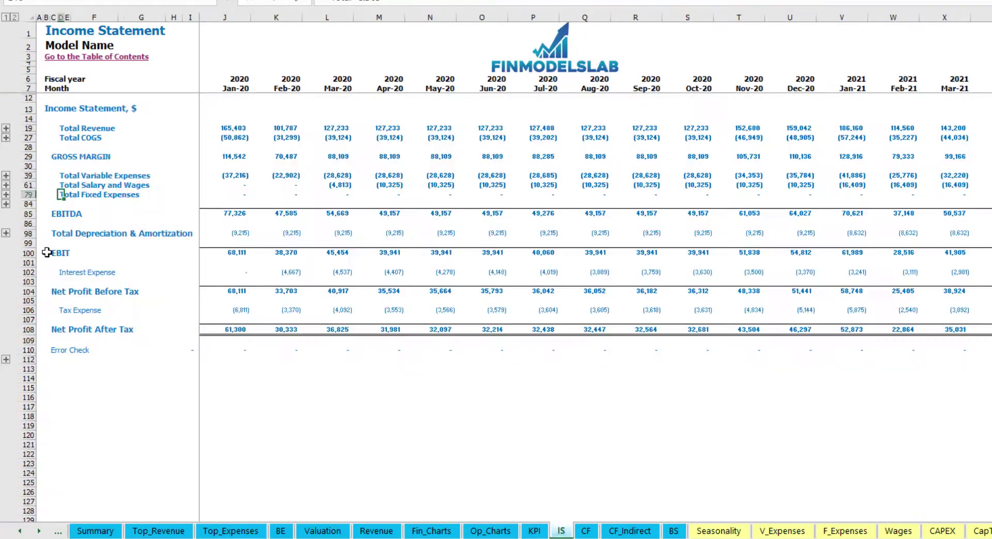
{"action": "left_click", "coordinate": [6, 185]}
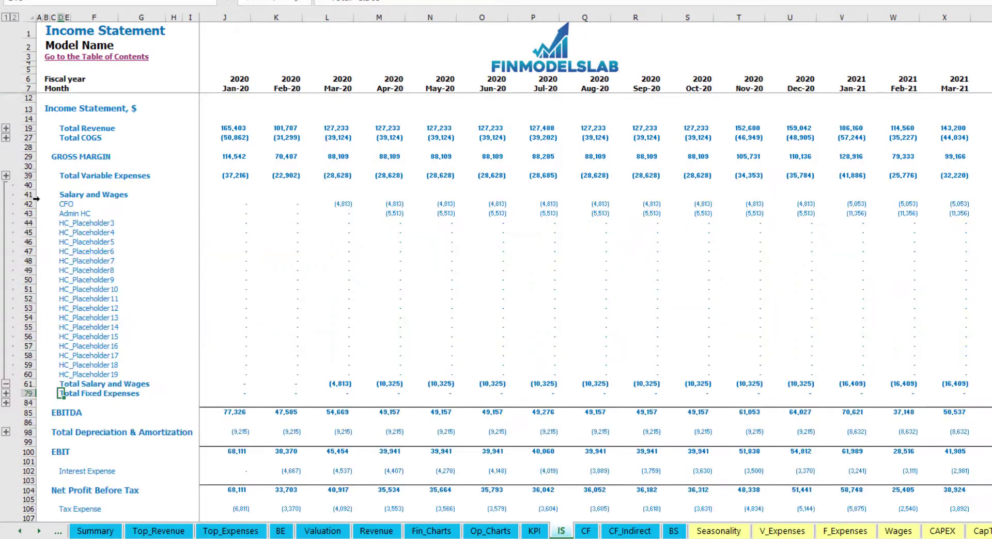
{"action": "left_click", "coordinate": [209, 205]}
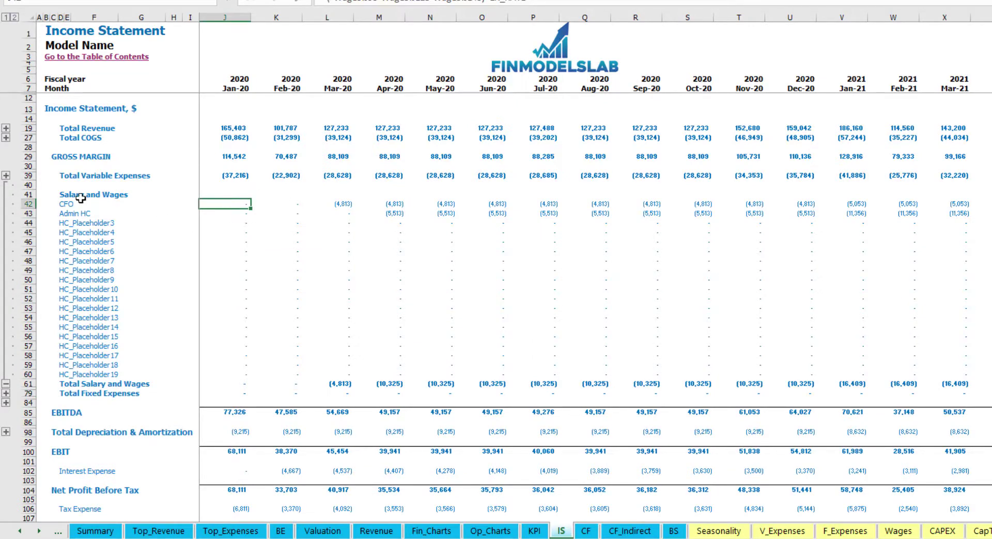
{"action": "left_click_drag", "start_coordinate": [65, 203], "coordinate": [67, 370]}
{"action": "left_click", "coordinate": [117, 216]}
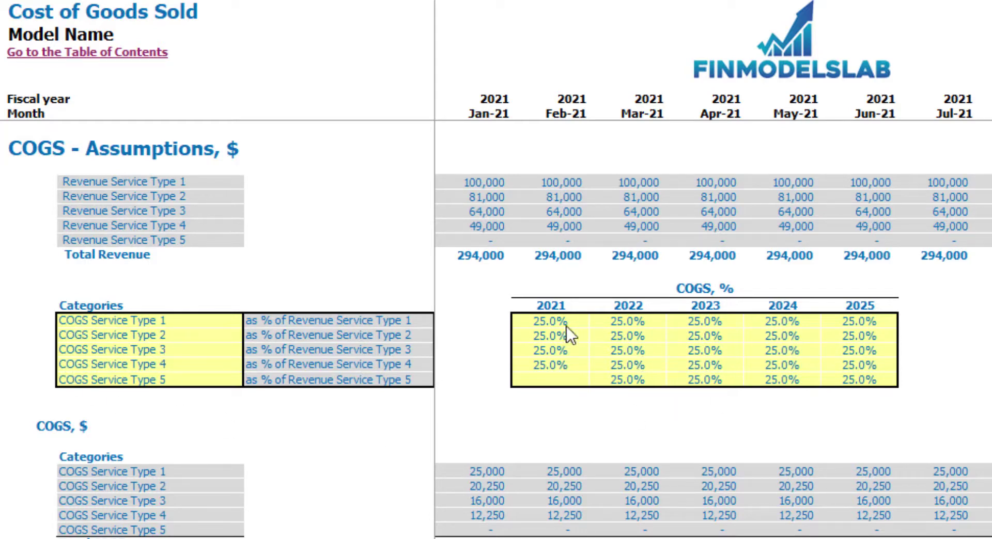
Step: Set COGS Service Type 1 to 30%, 28%, 26%, 24% and 22% for 2021 through 2025, and expand Total COGS in the Income Statement
{"action": "left_click_drag", "start_coordinate": [564, 321], "coordinate": [912, 405]}
{"action": "left_click", "coordinate": [979, 350]}
{"action": "left_click", "coordinate": [550, 321]}
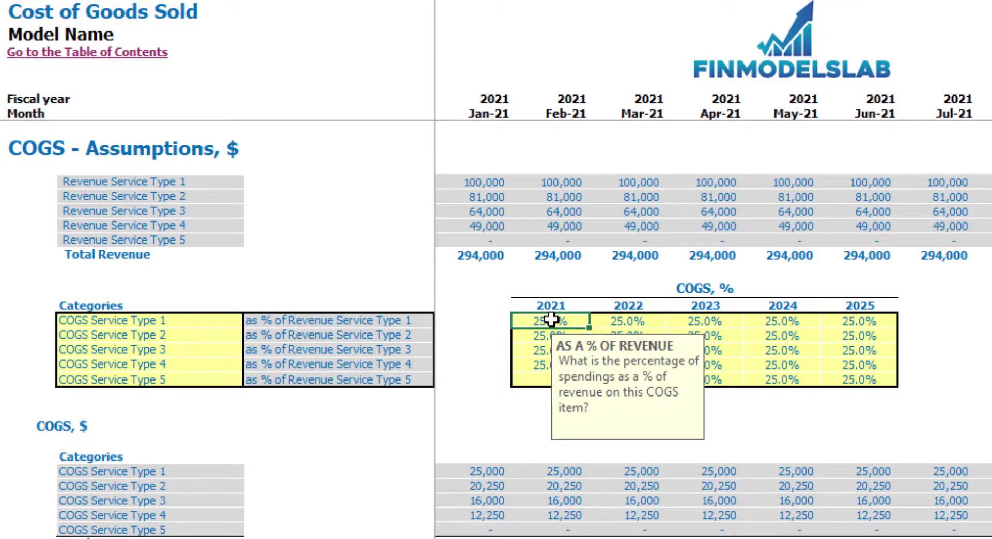
{"action": "type", "text": "30"}
{"action": "key", "text": "Tab"}
{"action": "type", "text": "3"}
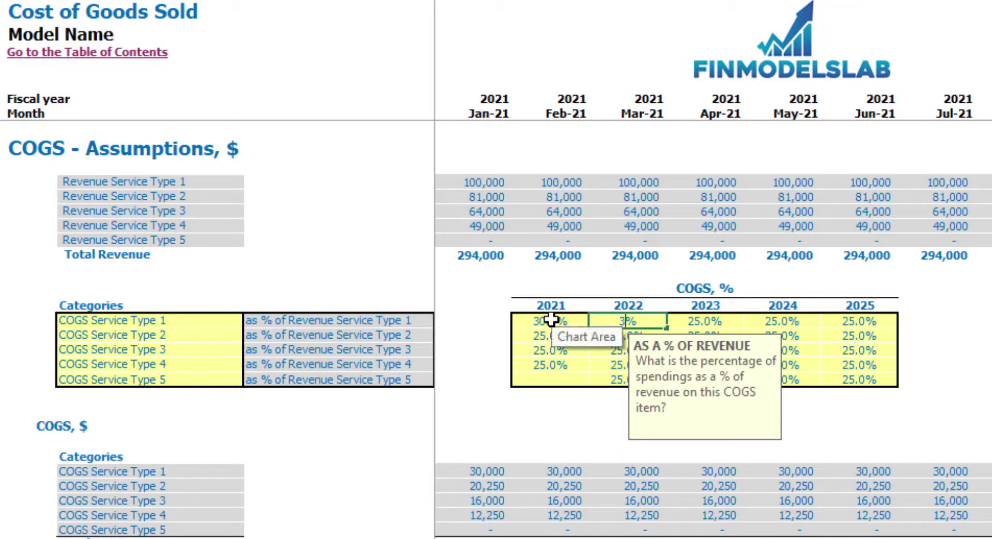
{"action": "type", "text": "8"}
{"action": "key", "text": "Tab"}
{"action": "type", "text": "26"}
{"action": "key", "text": "Tab"}
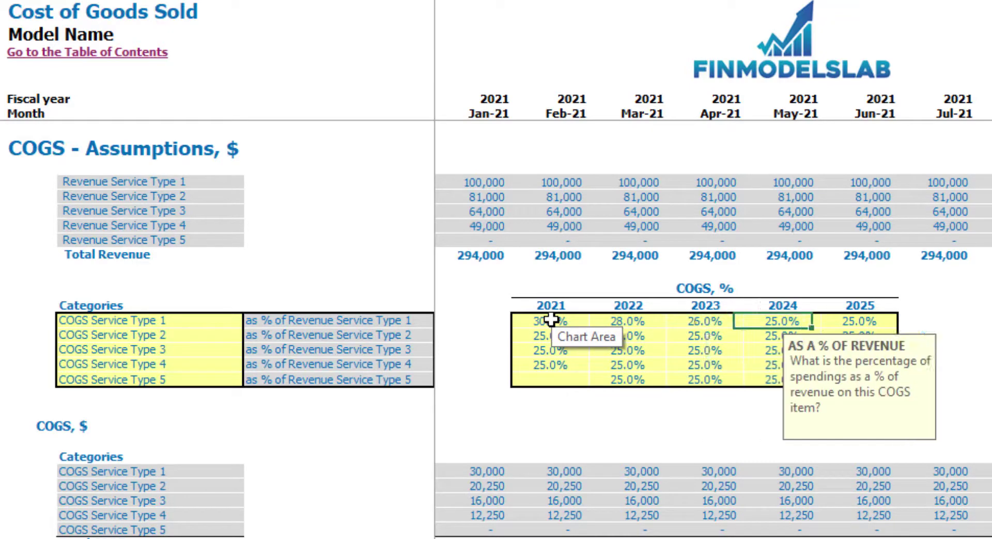
{"action": "type", "text": "24"}
{"action": "key", "text": "Tab"}
{"action": "type", "text": "22"}
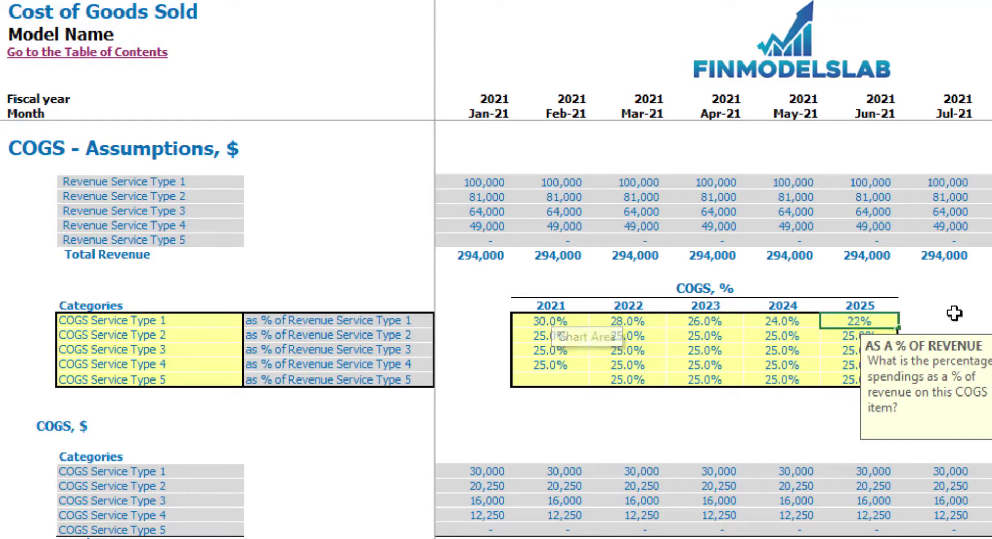
{"action": "key", "text": "Tab"}
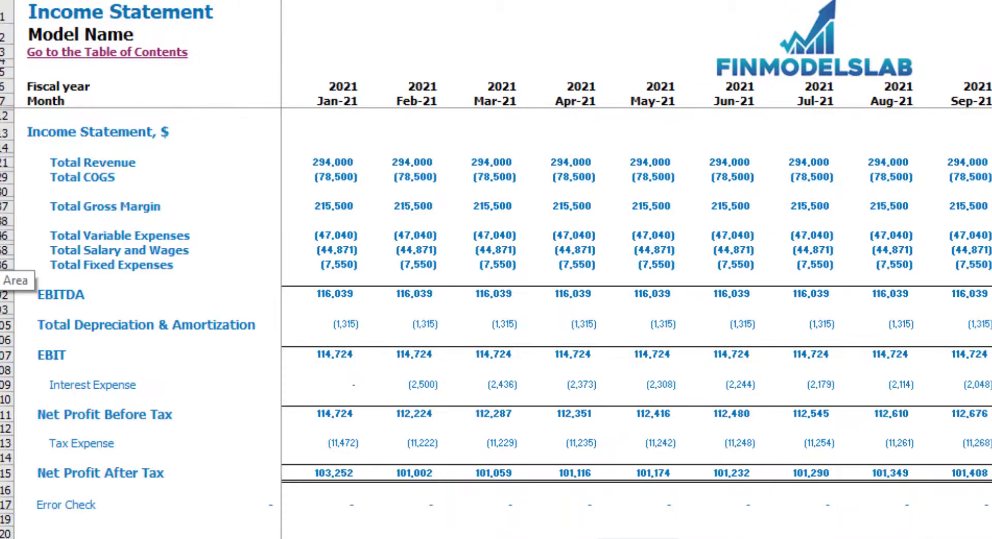
{"action": "left_click", "coordinate": [1, 178]}
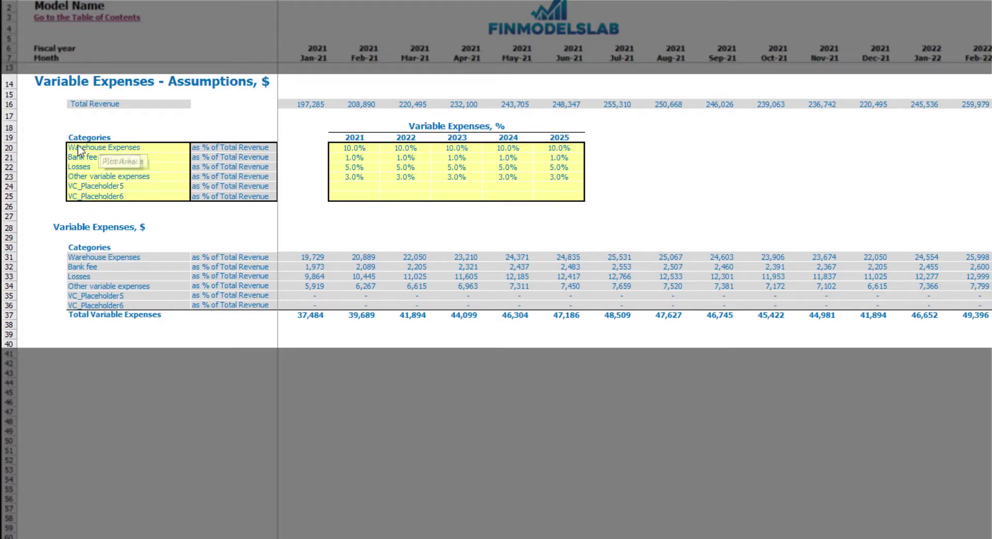
Step: Set Warehouse Expenses to 12%, 14%, 16% and 18% of revenue for 2022 through 2025
{"action": "left_click", "coordinate": [114, 151]}
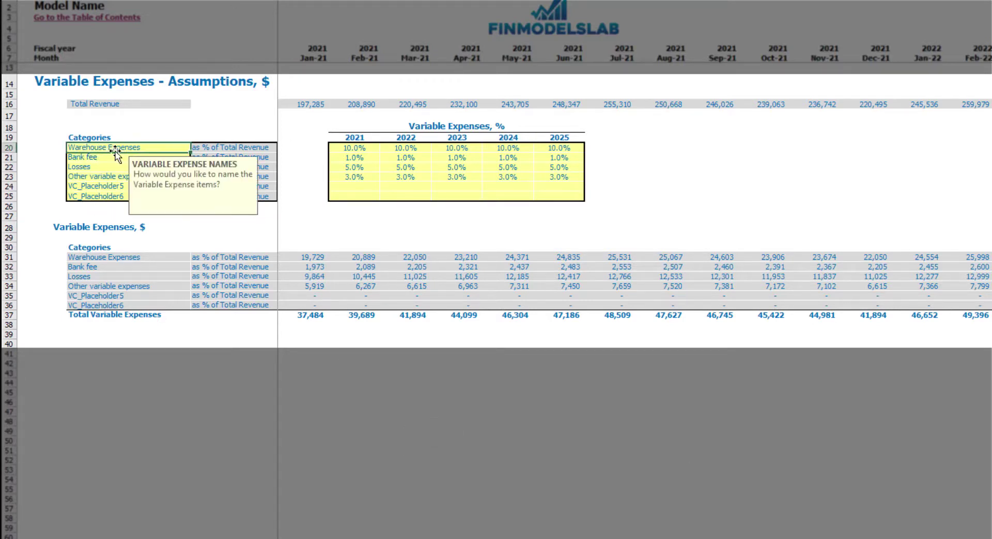
{"action": "left_click", "coordinate": [138, 125]}
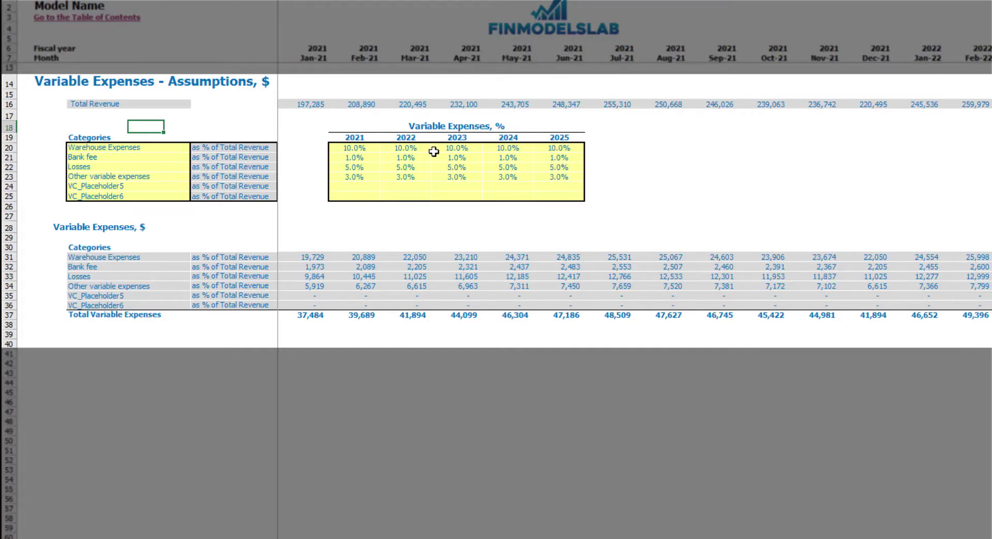
{"action": "left_click", "coordinate": [363, 150]}
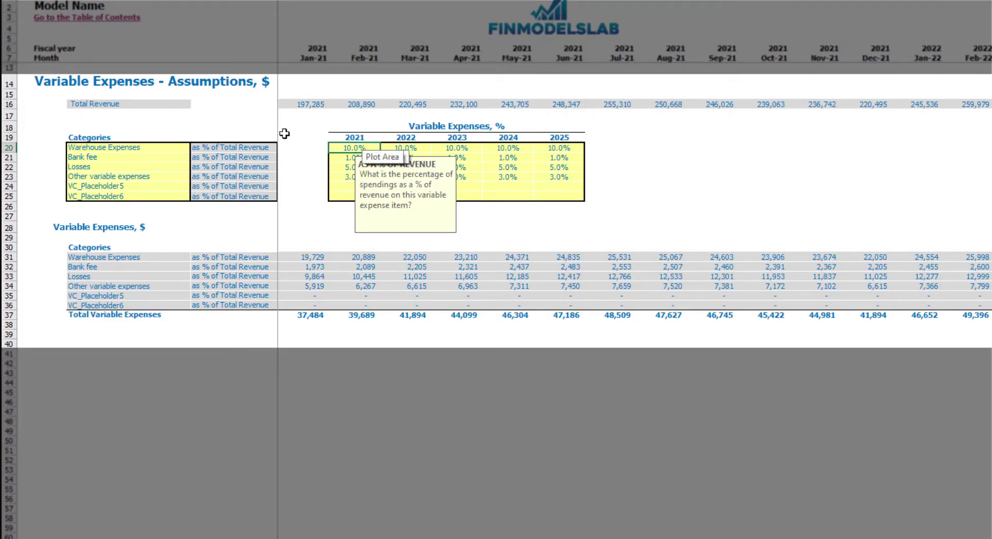
{"action": "left_click", "coordinate": [392, 150]}
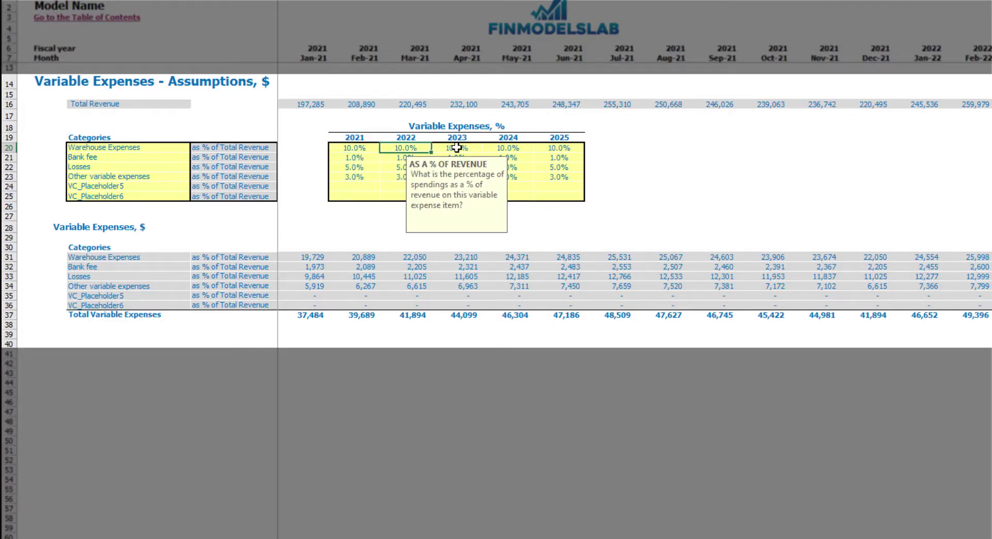
{"action": "type", "text": "12"}
{"action": "key", "text": "Tab"}
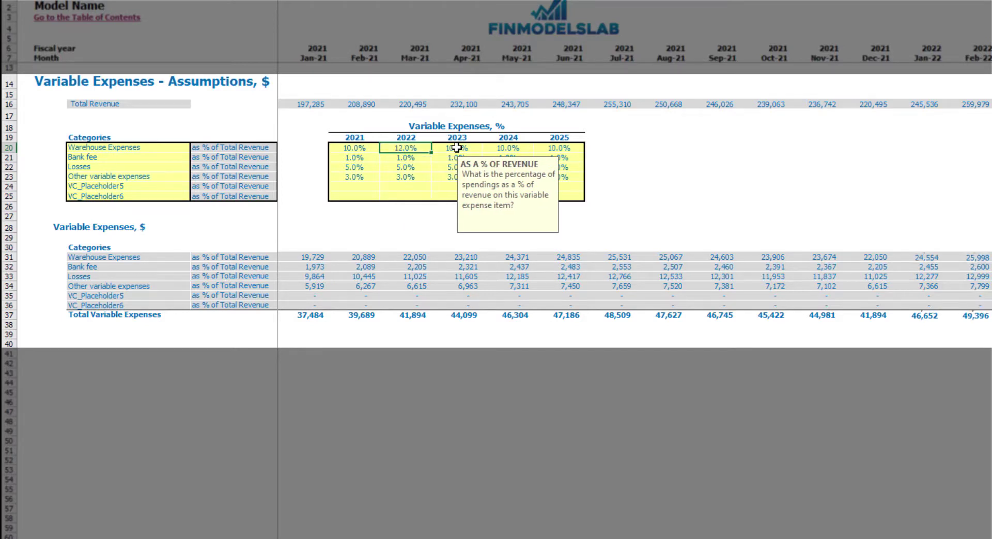
{"action": "type", "text": "14"}
{"action": "key", "text": "Tab"}
{"action": "type", "text": "16"}
{"action": "key", "text": "Tab"}
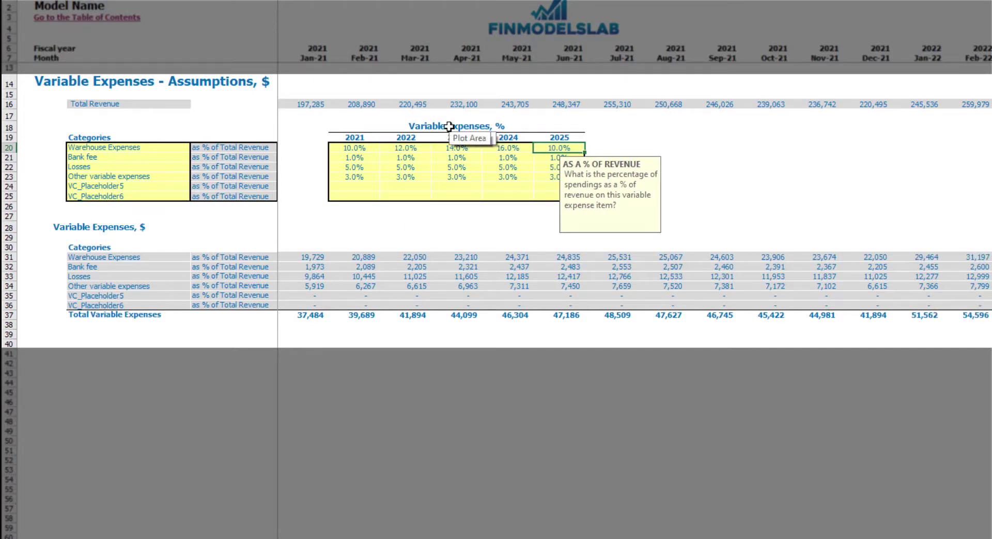
{"action": "type", "text": "18"}
{"action": "left_click", "coordinate": [659, 150]}
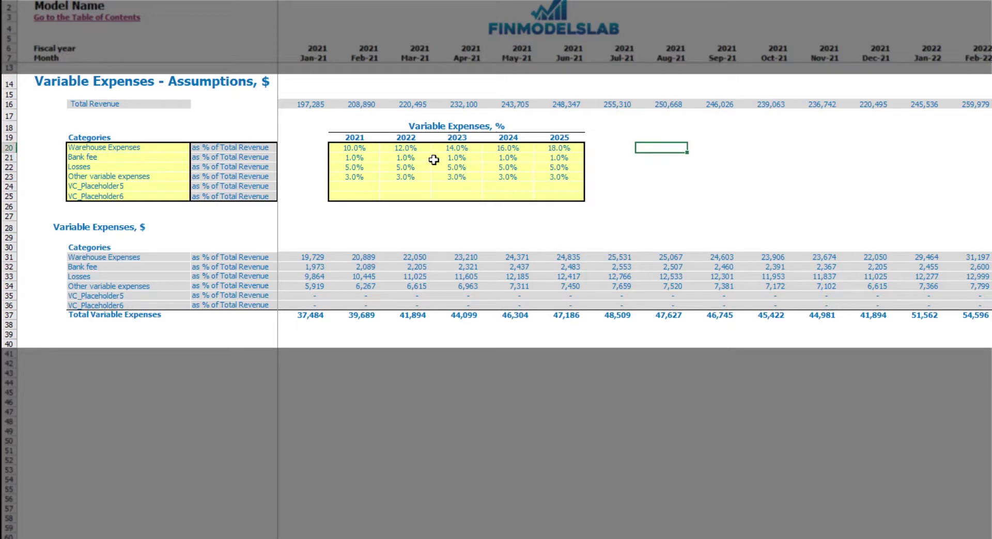
Step: Set Warehouse Expenses to 9%, 8%, 7% and 6% for 2022 through 2025, and expand Total Variable Expenses in the Income Statement
{"action": "left_click", "coordinate": [408, 148]}
{"action": "type", "text": "9"}
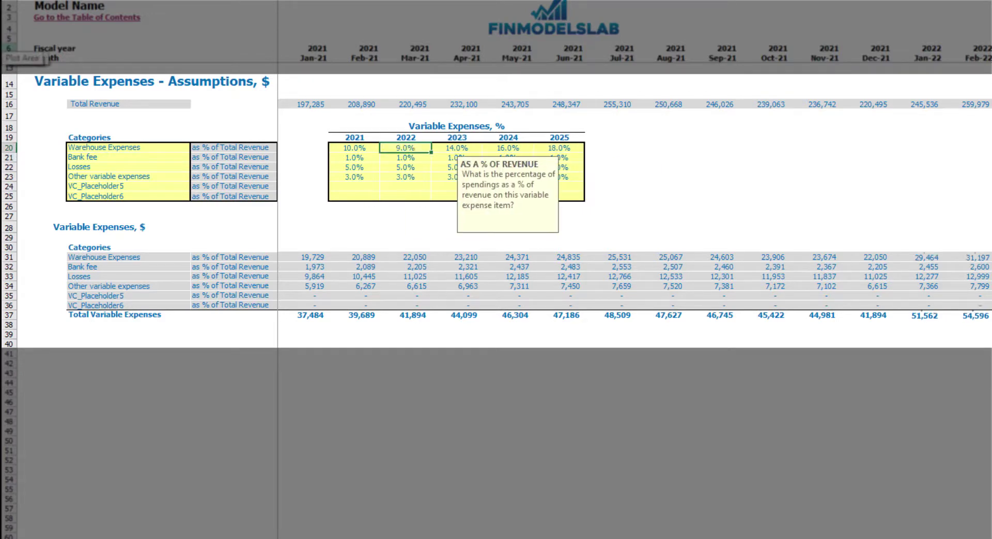
{"action": "key", "text": "Tab"}
{"action": "type", "text": "8"}
{"action": "key", "text": "Tab"}
{"action": "type", "text": "7"}
{"action": "key", "text": "Tab"}
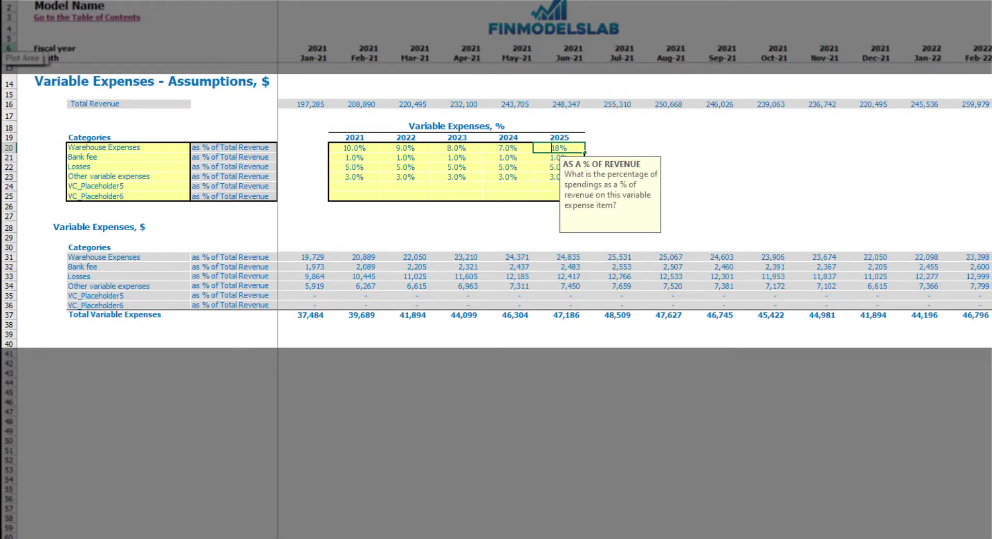
{"action": "type", "text": "6"}
{"action": "key", "text": "Tab"}
{"action": "left_click", "coordinate": [643, 187]}
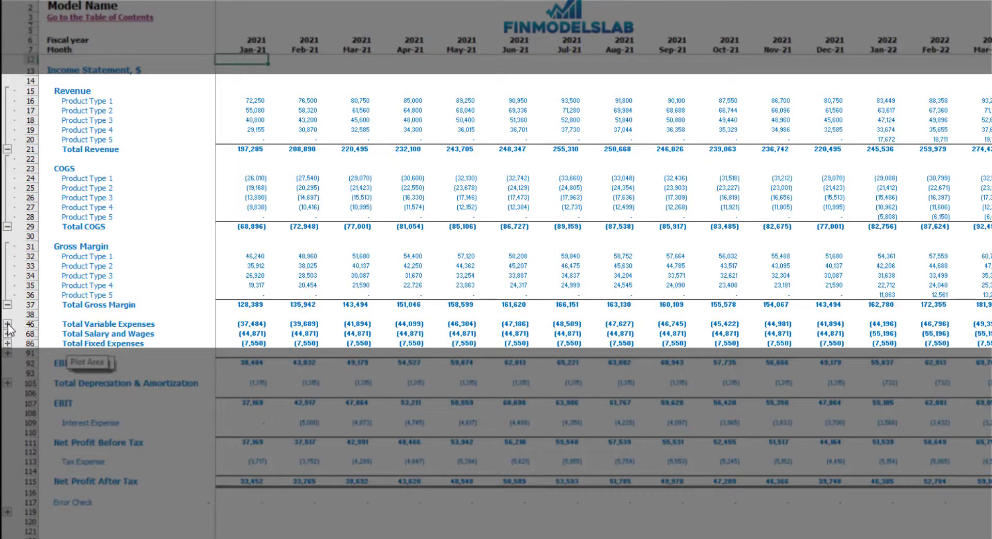
{"action": "left_click", "coordinate": [8, 324]}
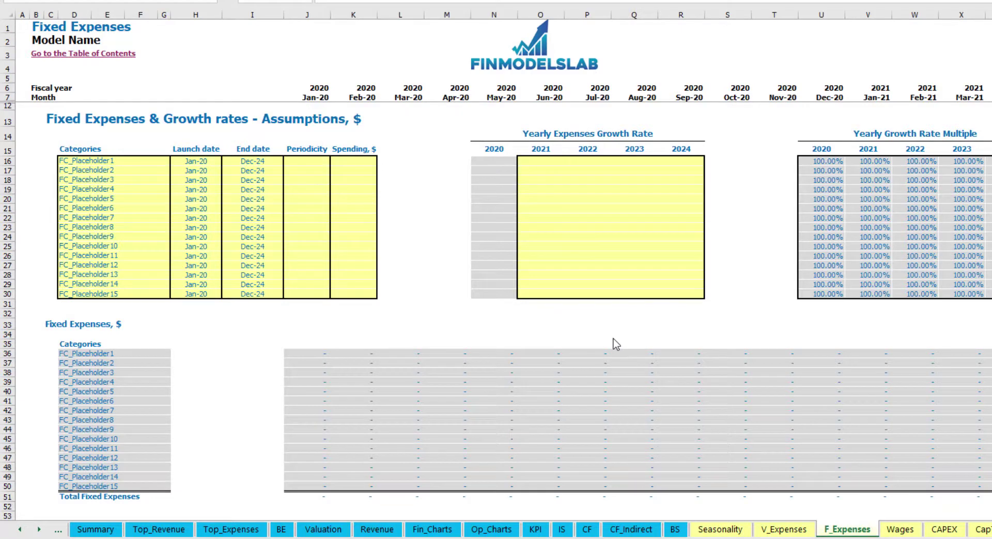
Step: Name the first fixed expense category Utilities and set its launch date to Mar-20
{"action": "left_click", "coordinate": [116, 161]}
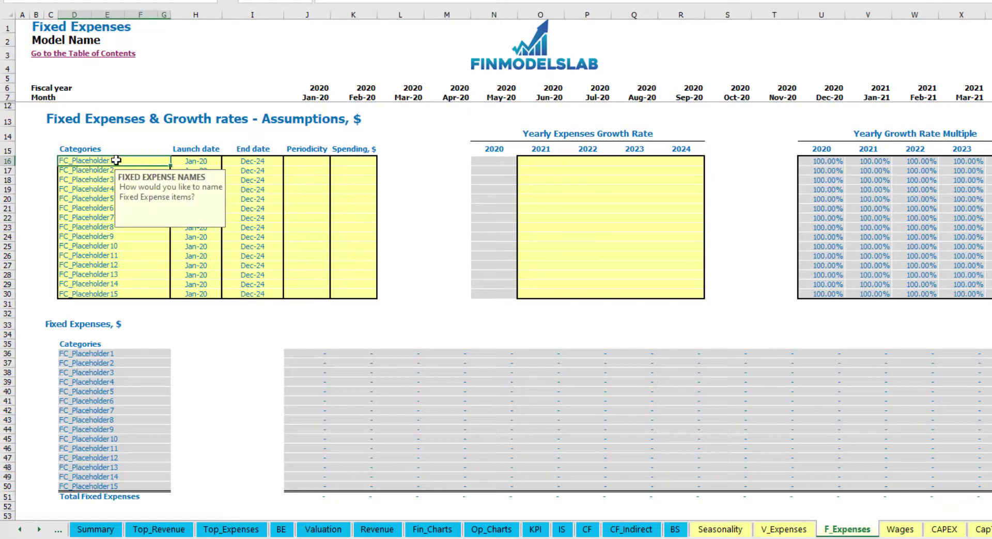
{"action": "type", "text": "Utilities"}
{"action": "key", "text": "Return"}
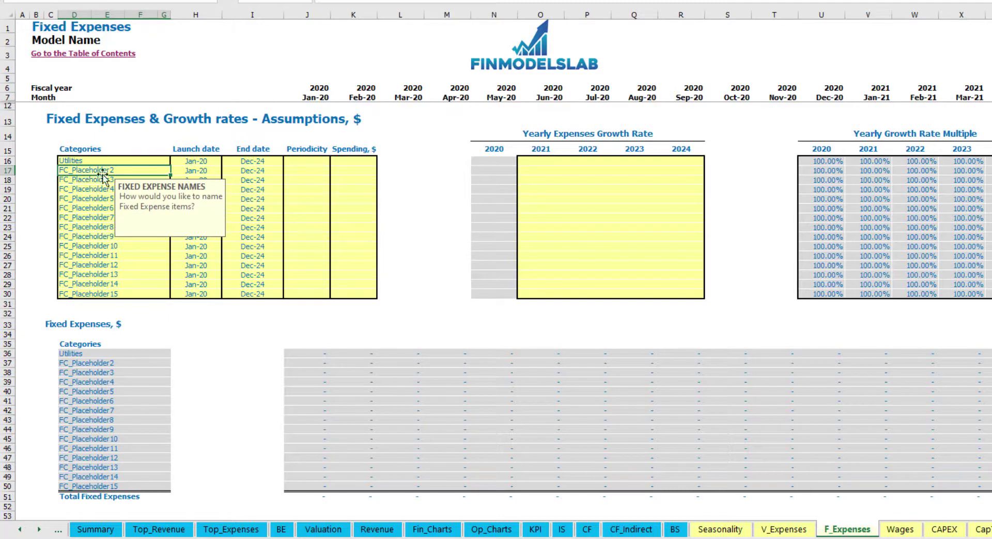
{"action": "left_click", "coordinate": [197, 161]}
{"action": "left_click", "coordinate": [227, 162]}
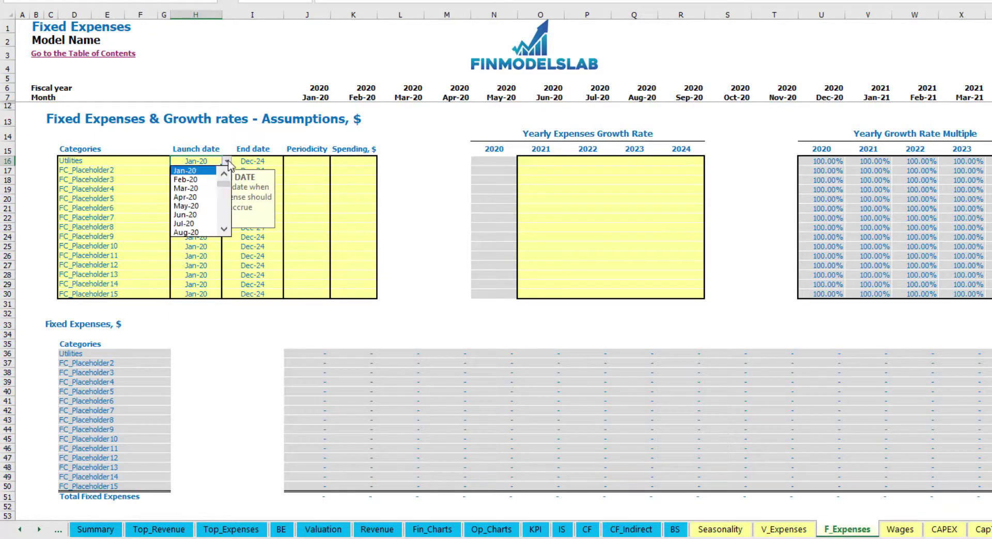
{"action": "left_click", "coordinate": [196, 189]}
{"action": "left_click", "coordinate": [260, 163]}
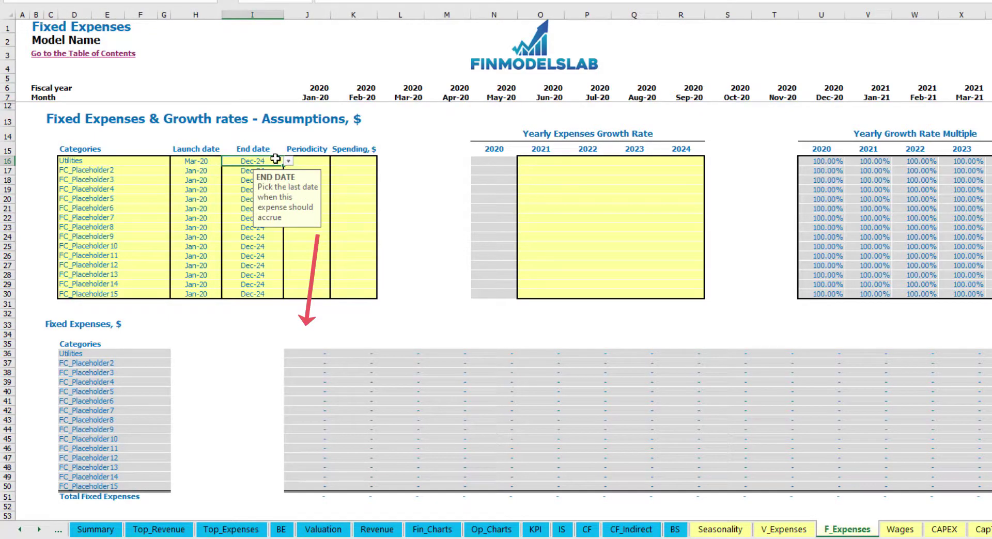
Step: Set the Utilities periodicity to Daily with spending of $50, and check its Mar-20 and Apr-20 amounts in the Fixed Expenses table
{"action": "left_click", "coordinate": [317, 98]}
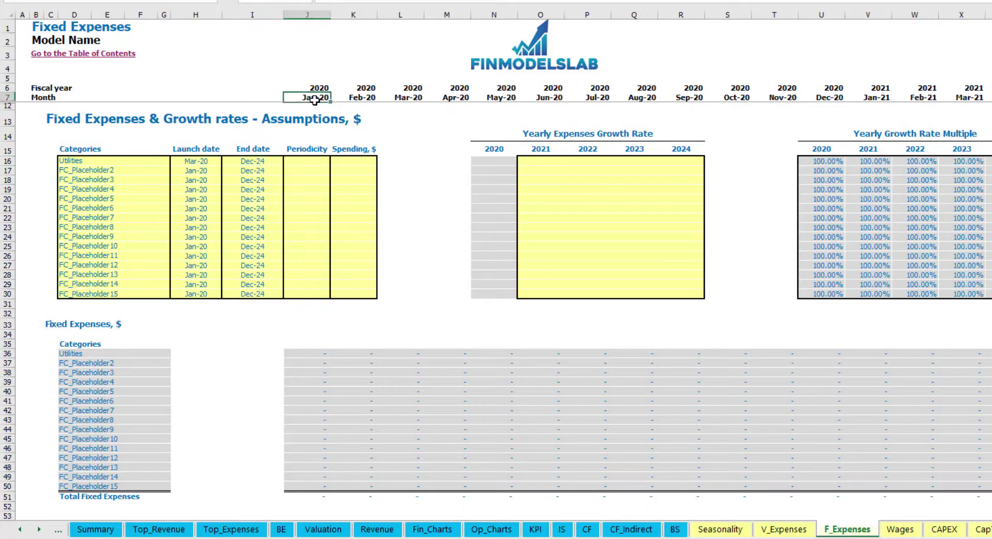
{"action": "scroll", "coordinate": [314, 100], "scroll_direction": "right", "scroll_amount": 10}
{"action": "scroll", "coordinate": [315, 99], "scroll_direction": "left", "scroll_amount": 10}
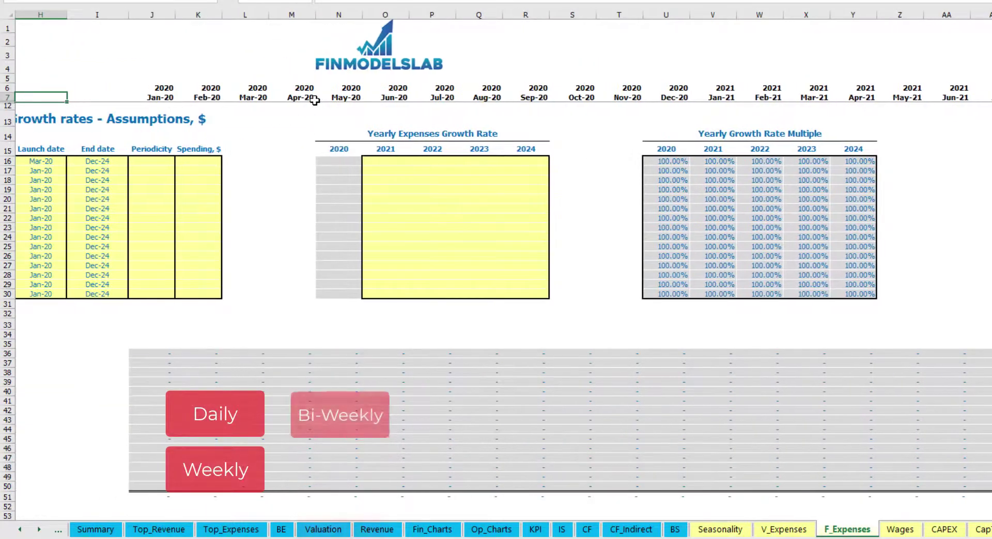
{"action": "scroll", "coordinate": [315, 100], "scroll_direction": "left", "scroll_amount": 3}
{"action": "left_click", "coordinate": [318, 162]}
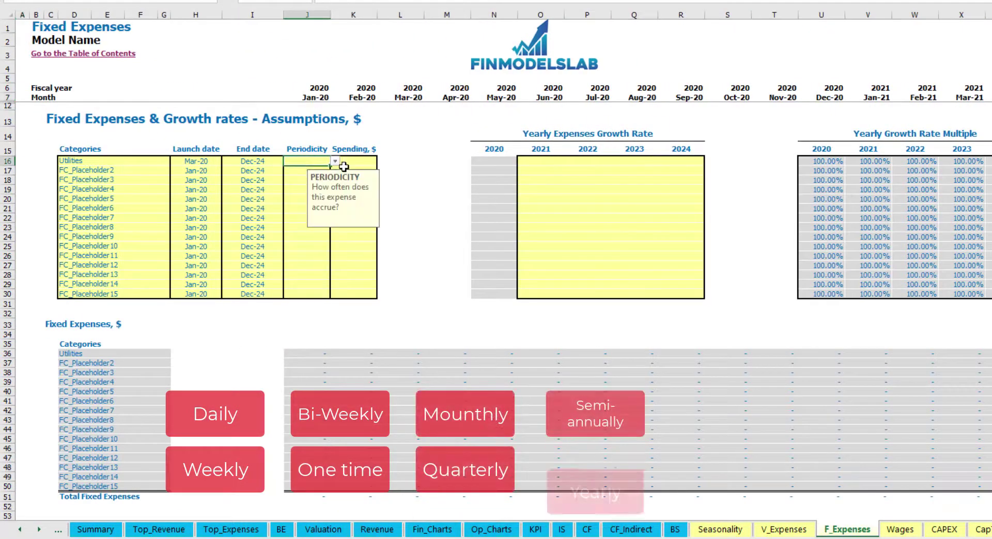
{"action": "left_click", "coordinate": [335, 162]}
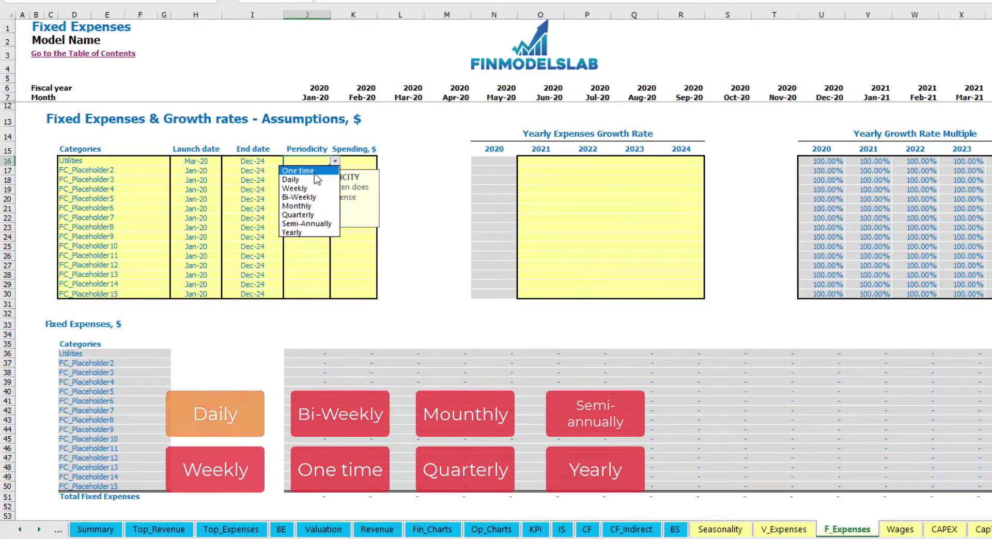
{"action": "left_click", "coordinate": [314, 180]}
{"action": "key", "text": "Tab"}
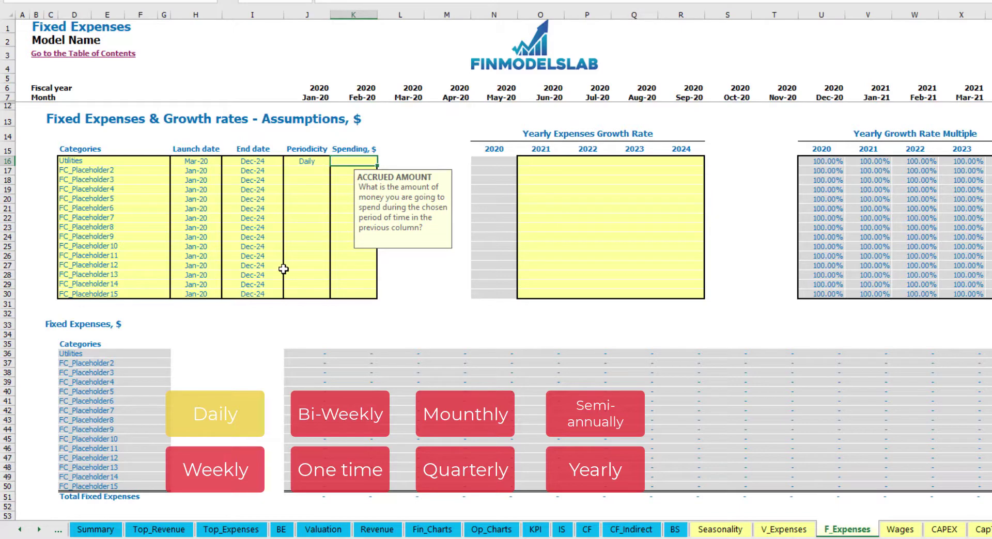
{"action": "type", "text": "50"}
{"action": "key", "text": "Return"}
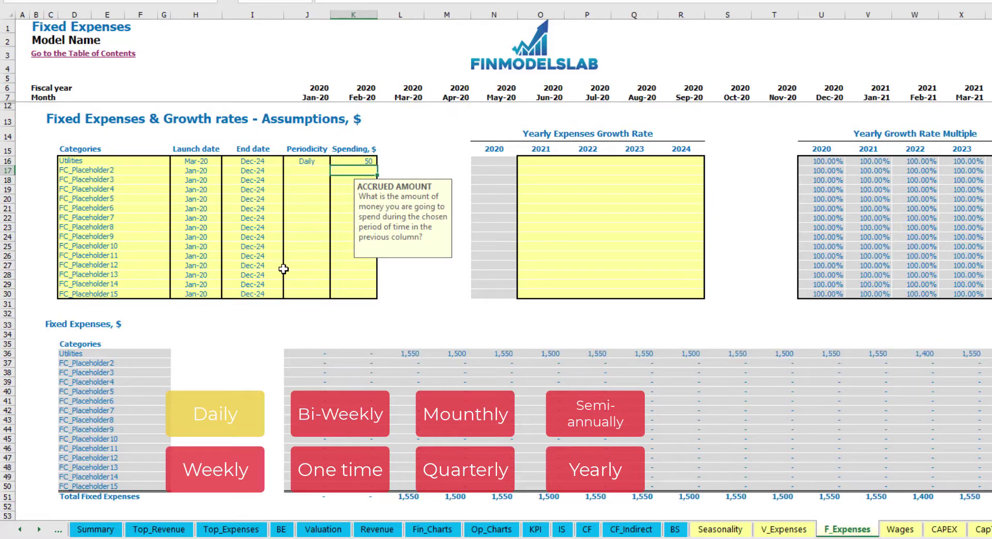
{"action": "left_click", "coordinate": [408, 355]}
{"action": "left_click", "coordinate": [454, 357]}
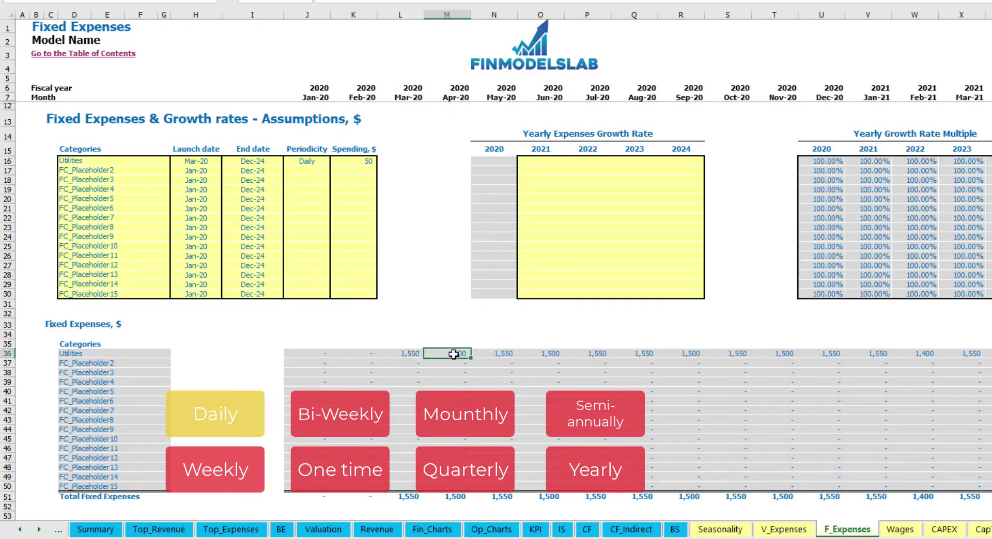
Step: Compare the Utilities amounts for March, April and May 2020 in the monthly Fixed Expenses table
{"action": "left_click", "coordinate": [506, 356]}
{"action": "left_click", "coordinate": [411, 344]}
{"action": "left_click", "coordinate": [420, 355]}
{"action": "left_click", "coordinate": [439, 357]}
{"action": "left_click", "coordinate": [404, 97]}
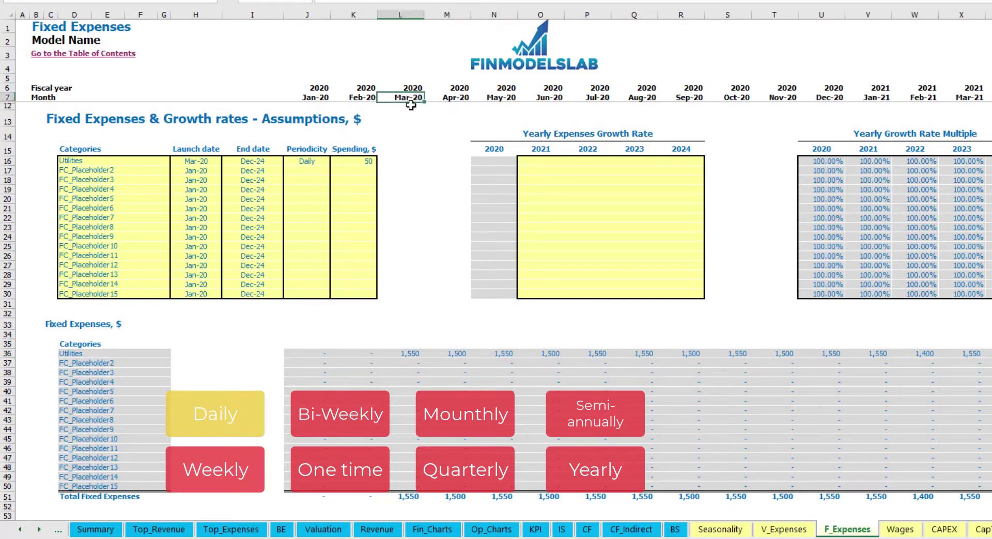
{"action": "left_click", "coordinate": [411, 355]}
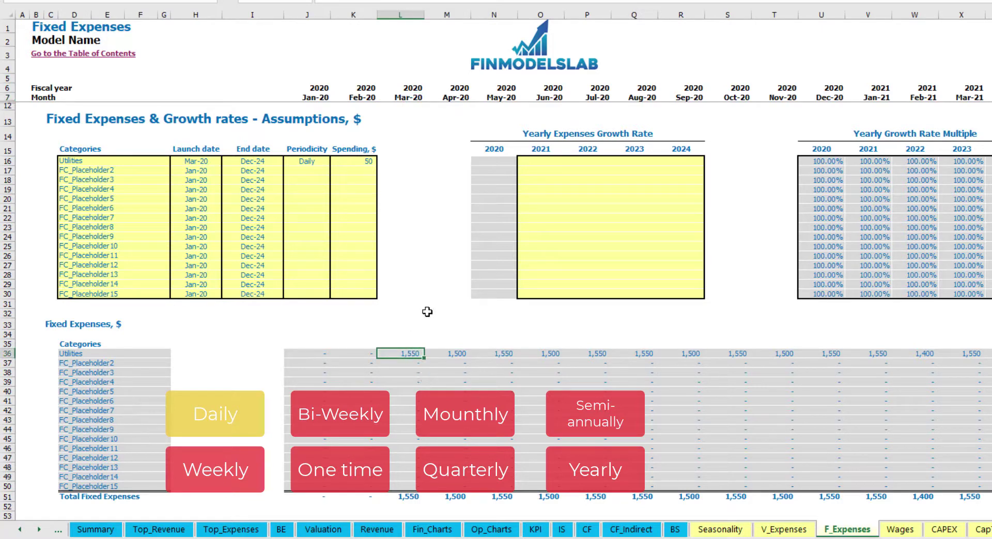
{"action": "left_click", "coordinate": [457, 355]}
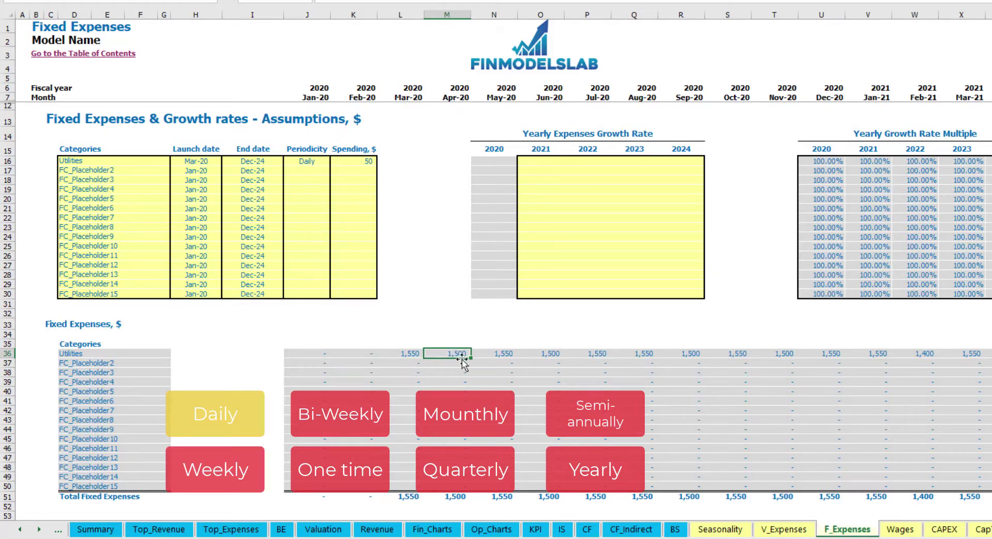
Step: Set the Utilities yearly growth rate to 5% for 2021 through 2024 and review the monthly amounts across the years
{"action": "left_click", "coordinate": [548, 163]}
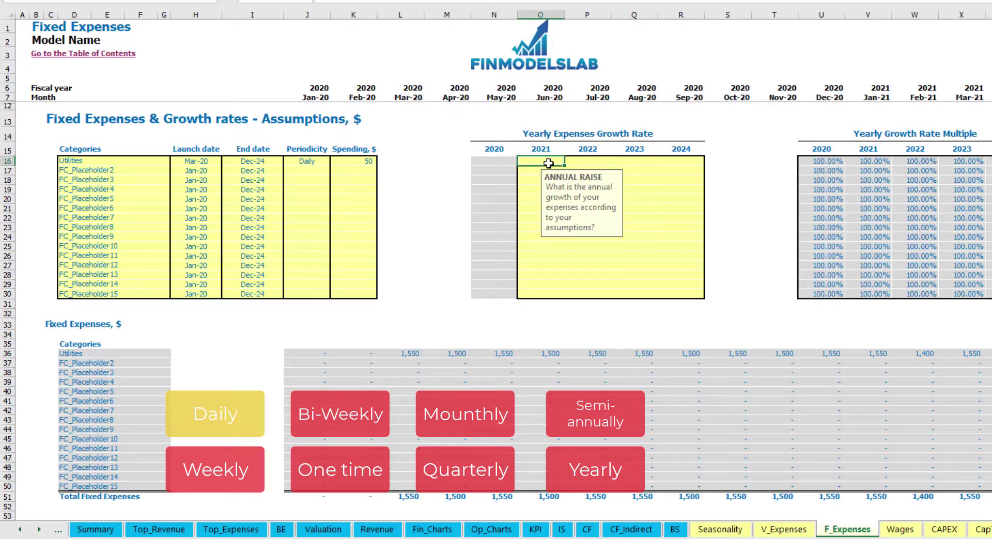
{"action": "key", "text": "ctrl+c"}
{"action": "key", "text": "Right"}
{"action": "key", "text": "shift+Right"}
{"action": "key", "text": "shift+Right"}
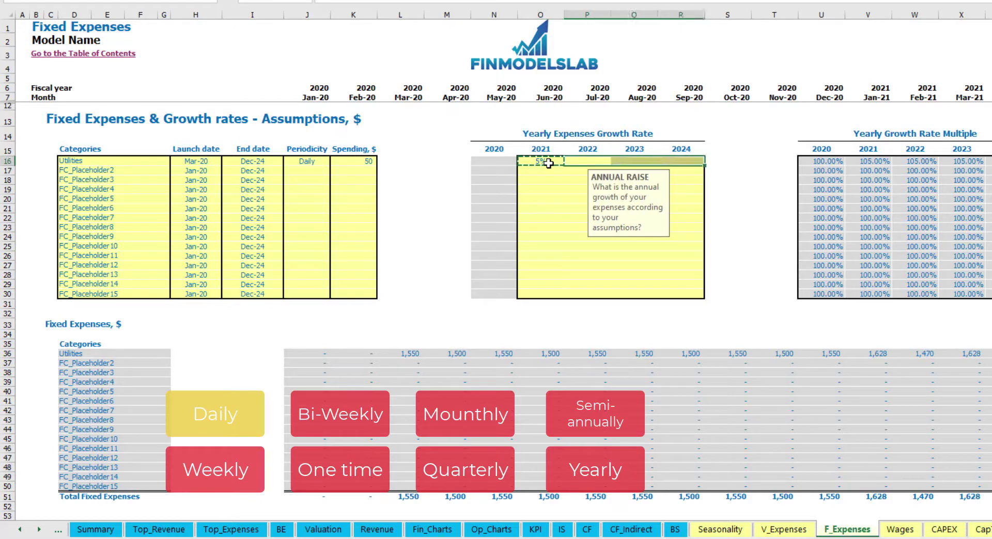
{"action": "key", "text": "ctrl+v"}
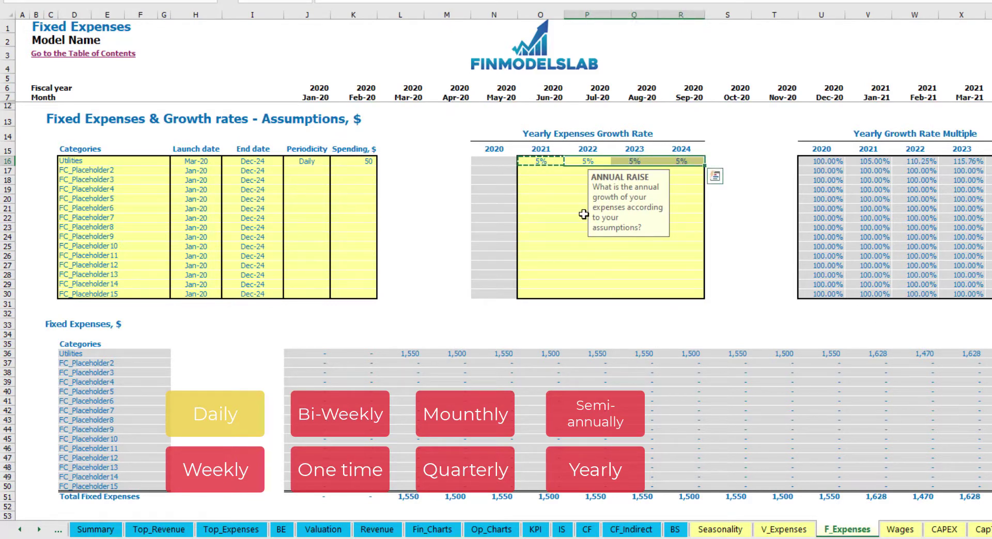
{"action": "left_click_drag", "start_coordinate": [546, 162], "coordinate": [671, 161]}
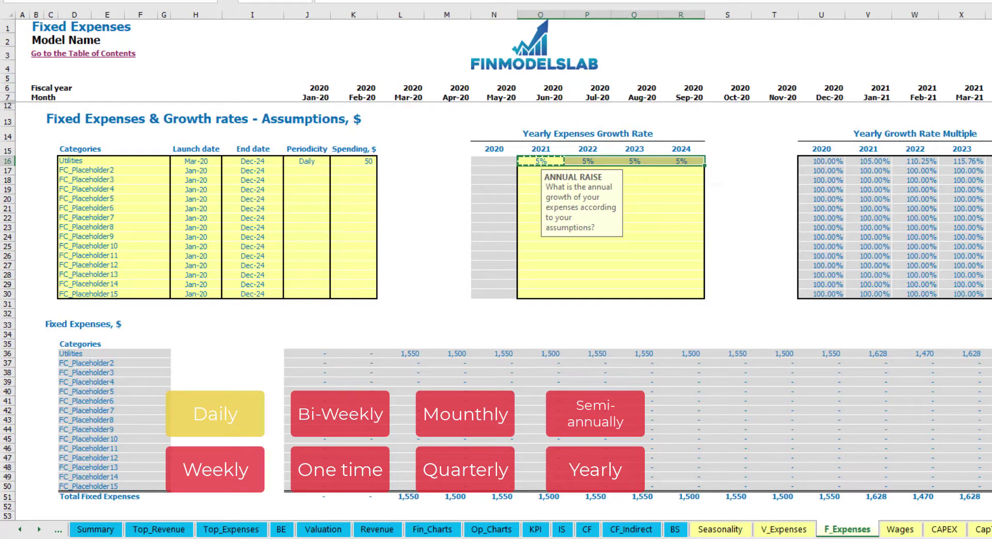
{"action": "scroll", "coordinate": [603, 395], "scroll_direction": "right", "scroll_amount": 5}
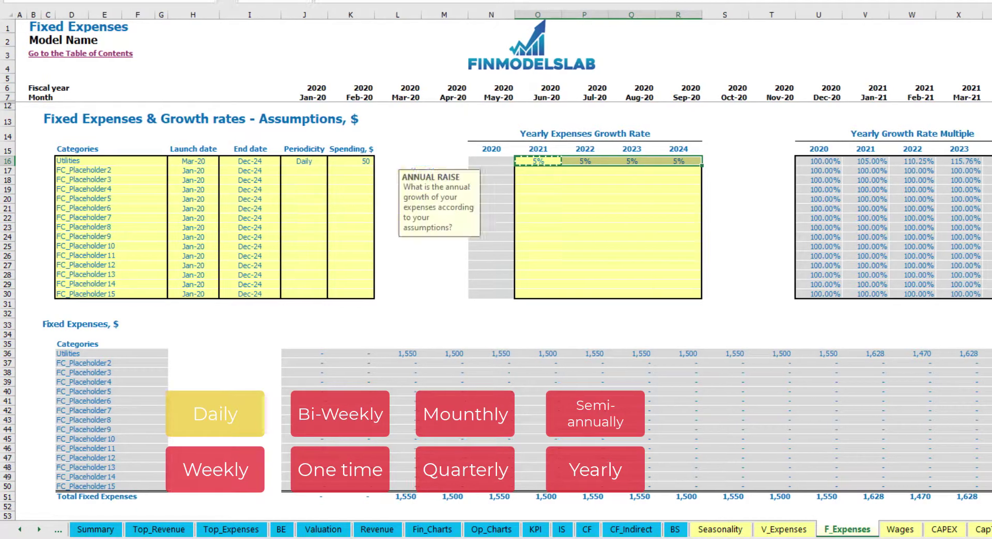
{"action": "scroll", "coordinate": [504, 268], "scroll_direction": "right", "scroll_amount": 7}
{"action": "scroll", "coordinate": [504, 268], "scroll_direction": "left", "scroll_amount": 13}
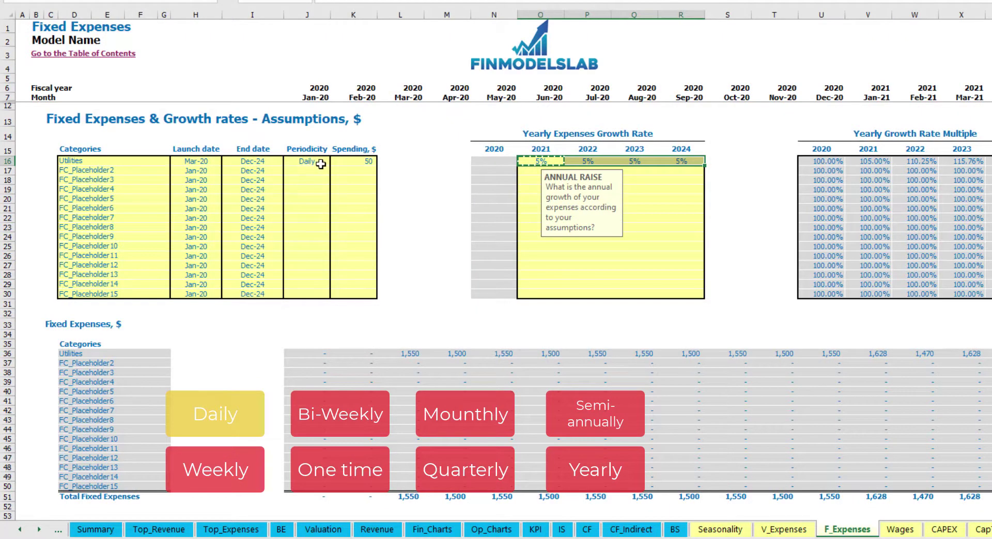
Step: Name the second fixed expense category Advertising, with launch date Mar-20 and end date Aug-24
{"action": "left_click", "coordinate": [123, 168]}
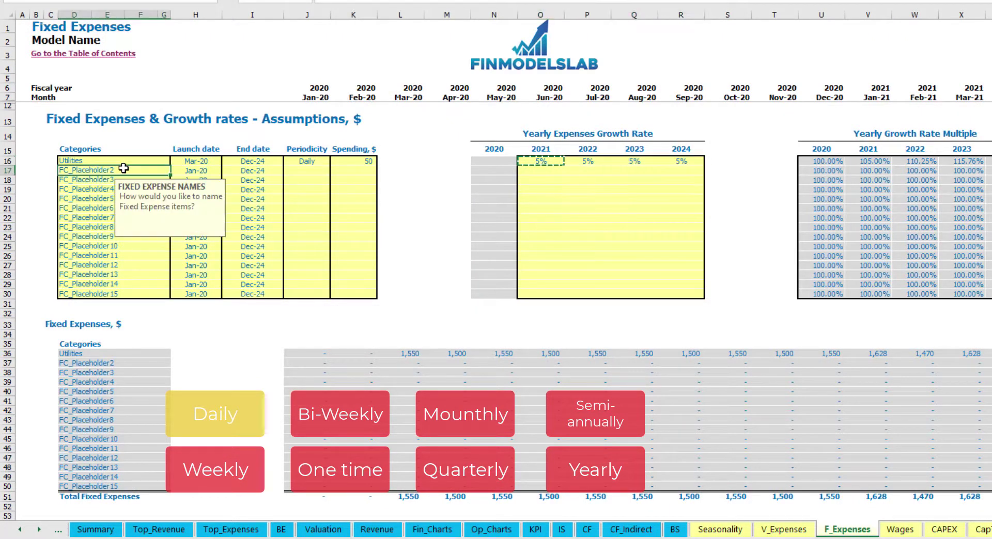
{"action": "type", "text": "Advertising"}
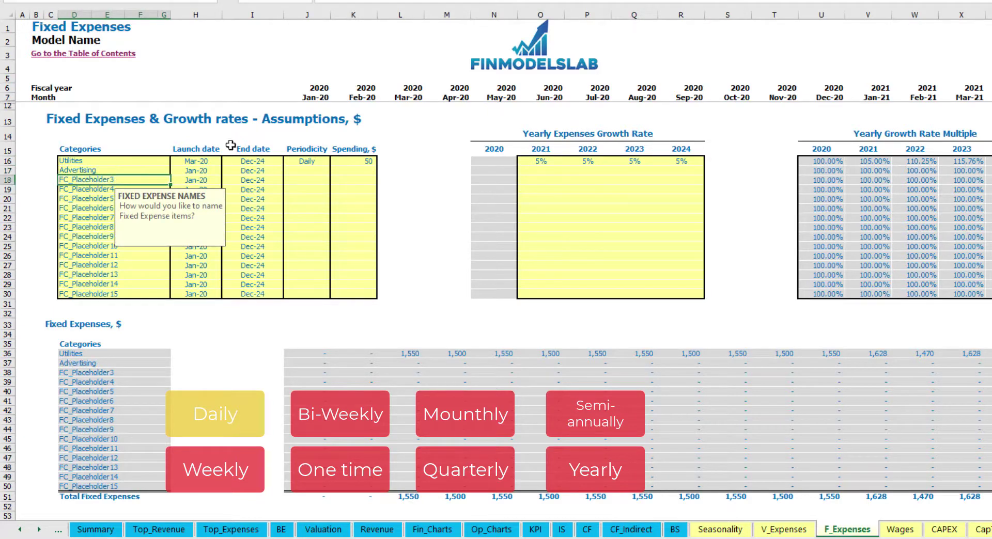
{"action": "left_click", "coordinate": [195, 172]}
{"action": "left_click", "coordinate": [227, 170]}
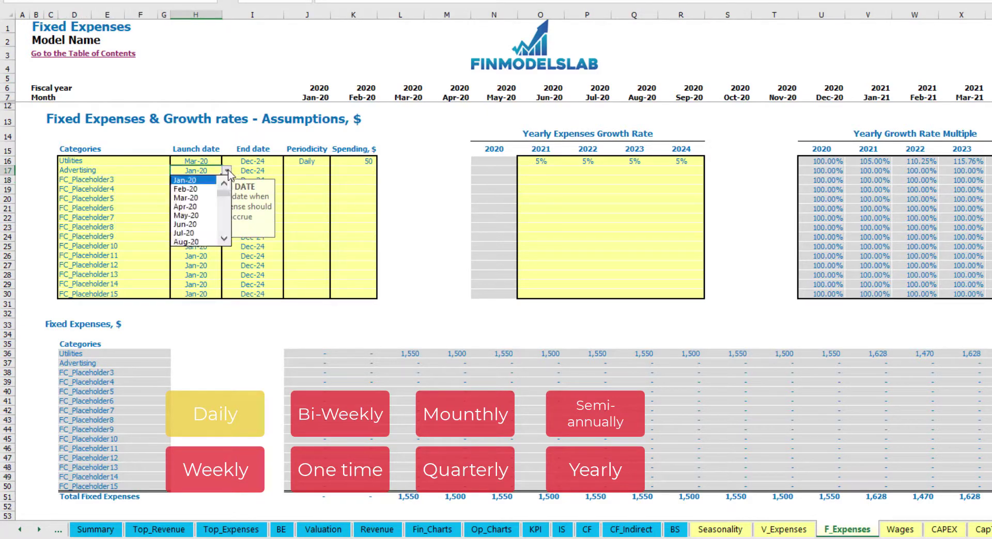
{"action": "left_click", "coordinate": [204, 199]}
{"action": "left_click", "coordinate": [262, 171]}
{"action": "left_click", "coordinate": [287, 170]}
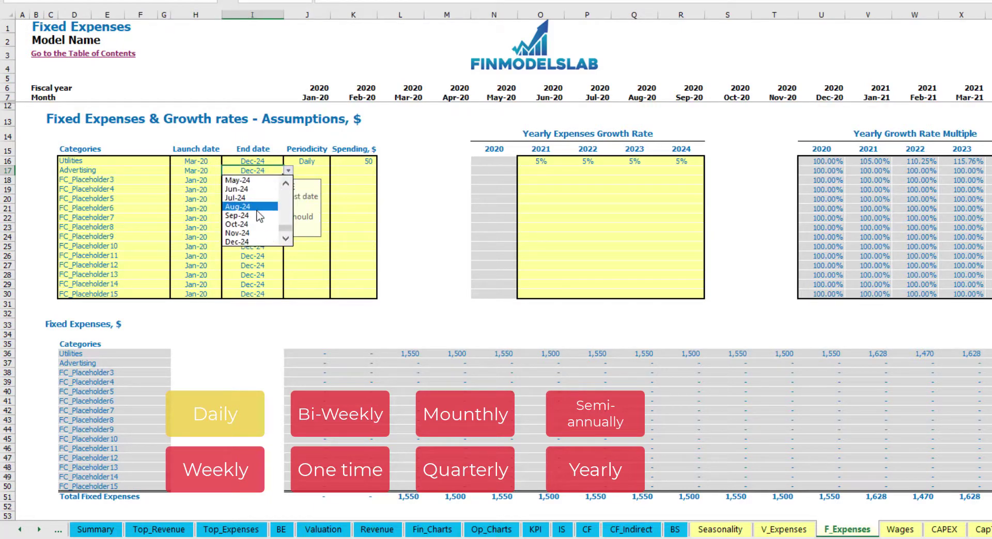
{"action": "left_click", "coordinate": [256, 208]}
Step: Set the Advertising periodicity to Weekly with spending of $100
{"action": "left_click", "coordinate": [305, 170]}
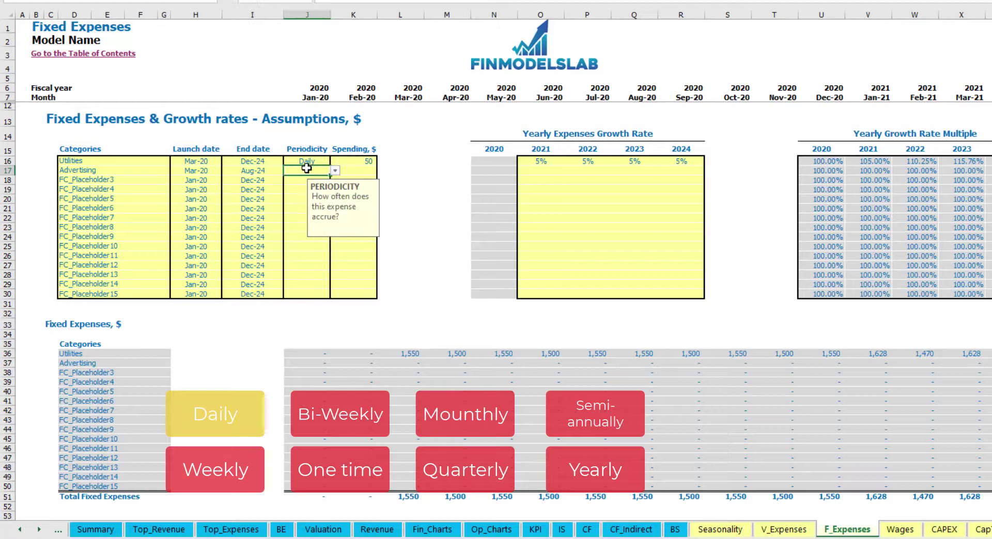
{"action": "left_click", "coordinate": [335, 171]}
{"action": "left_click", "coordinate": [316, 199]}
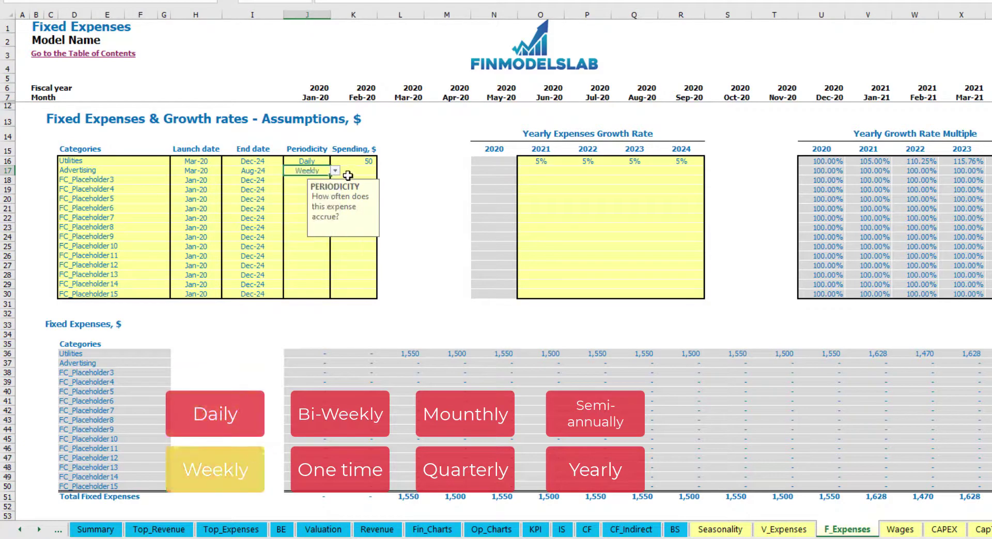
{"action": "left_click", "coordinate": [351, 174]}
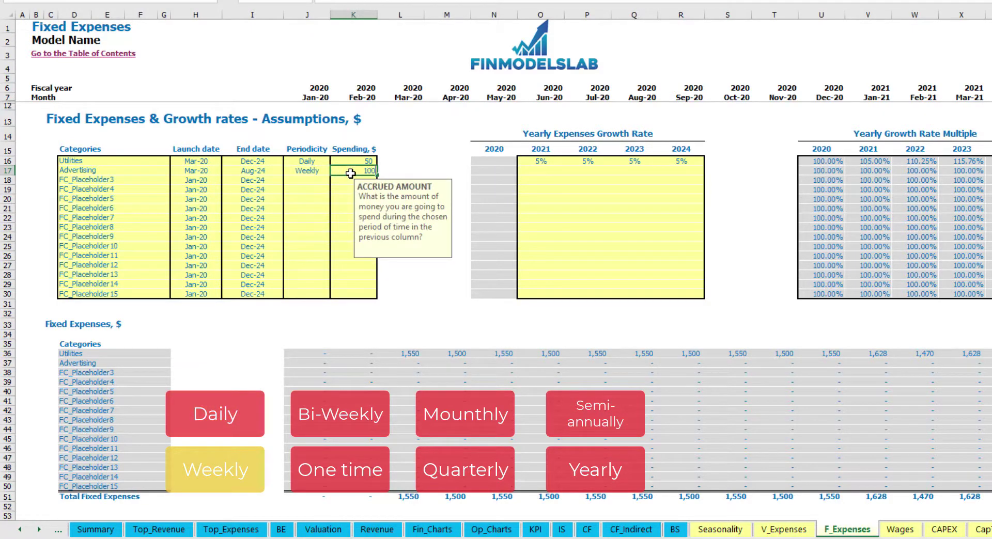
{"action": "type", "text": "100"}
{"action": "key", "text": "Return"}
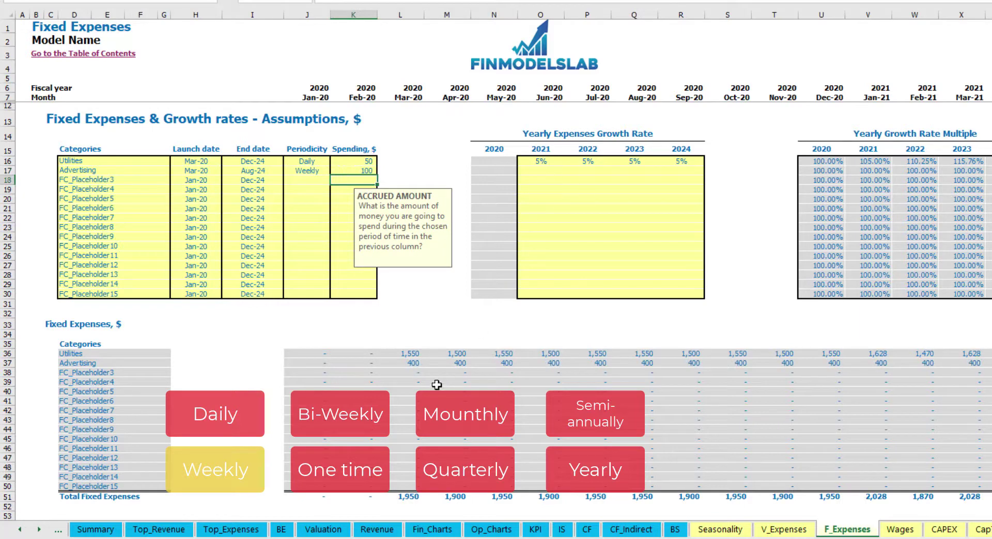
Step: Examine the monthly Advertising amounts from Mar-20 through to 2024 in the Fixed Expenses table
{"action": "left_click", "coordinate": [413, 363]}
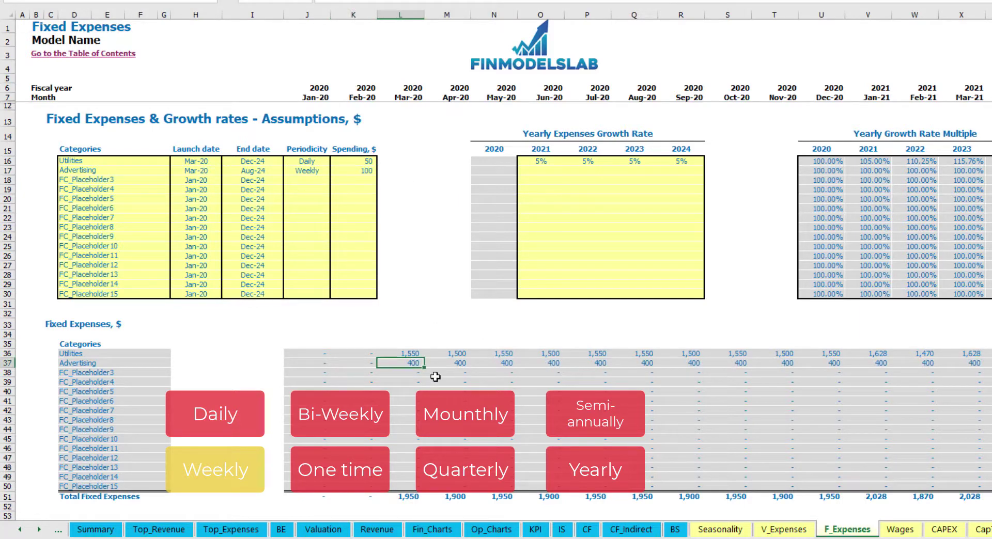
{"action": "left_click_drag", "start_coordinate": [987, 530], "coordinate": [991, 531]}
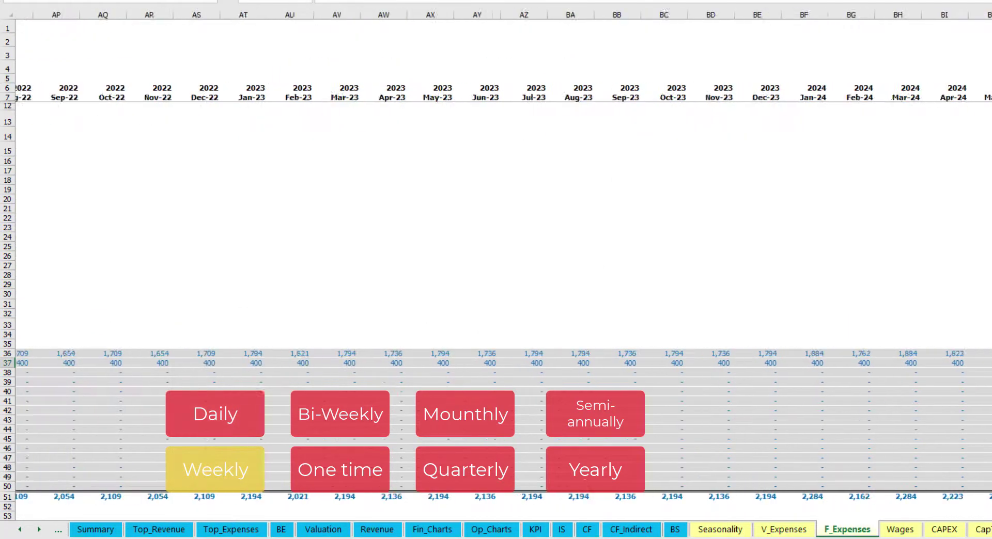
{"action": "scroll", "coordinate": [503, 270], "scroll_direction": "right", "scroll_amount": 1}
{"action": "key", "text": "ctrl+space"}
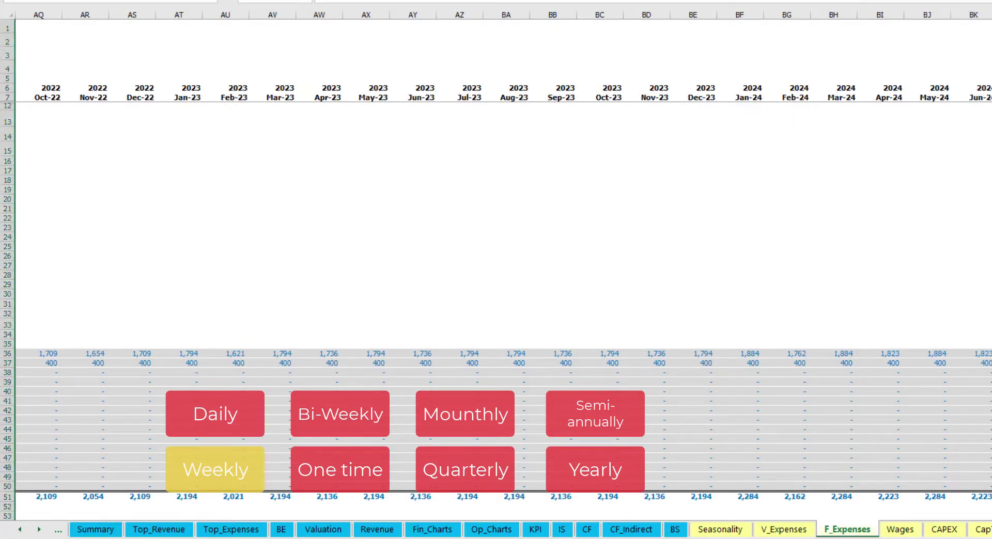
{"action": "left_click", "coordinate": [991, 363]}
{"action": "key", "text": "Home"}
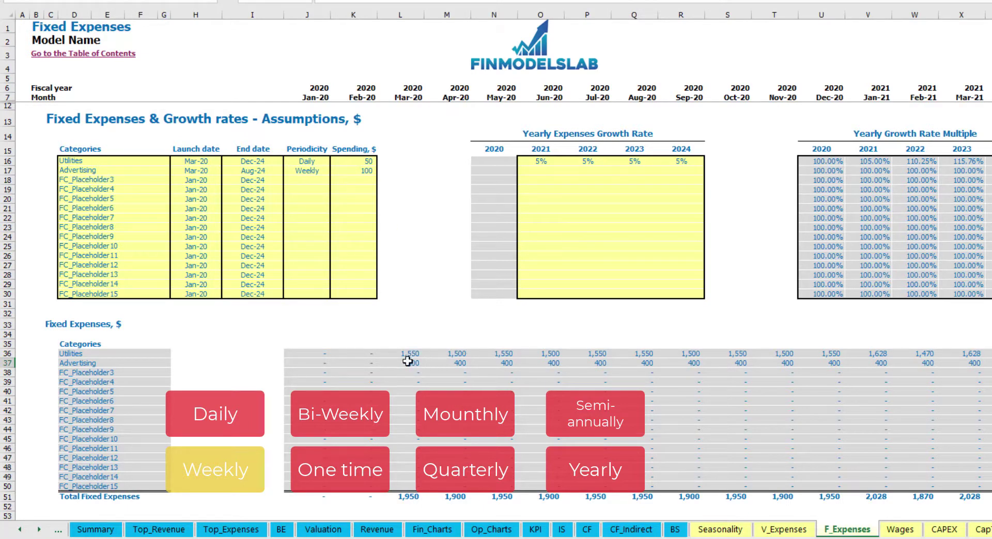
Step: Change the Advertising periodicity to Bi-Weekly and its spending to $500
{"action": "left_click", "coordinate": [309, 171]}
{"action": "left_click", "coordinate": [335, 170]}
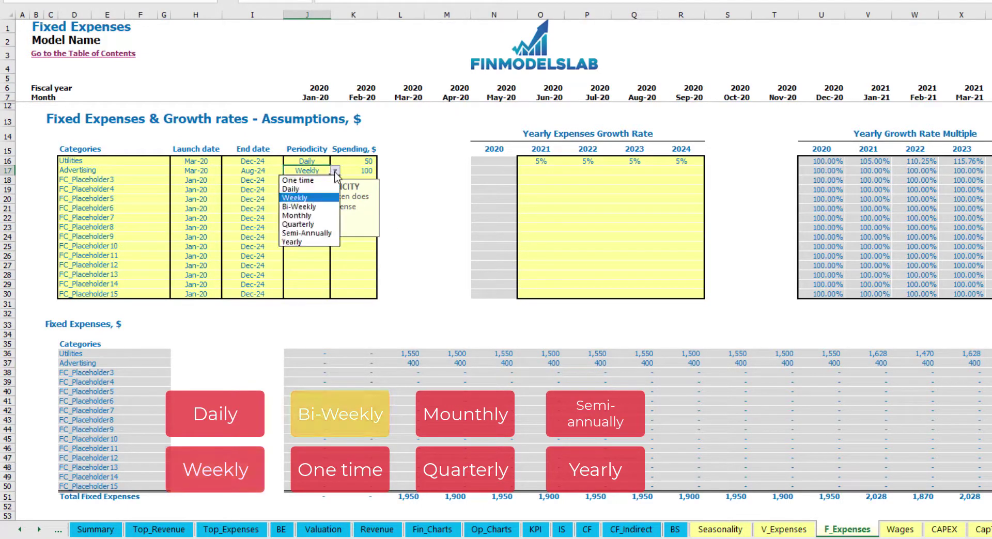
{"action": "left_click", "coordinate": [318, 207]}
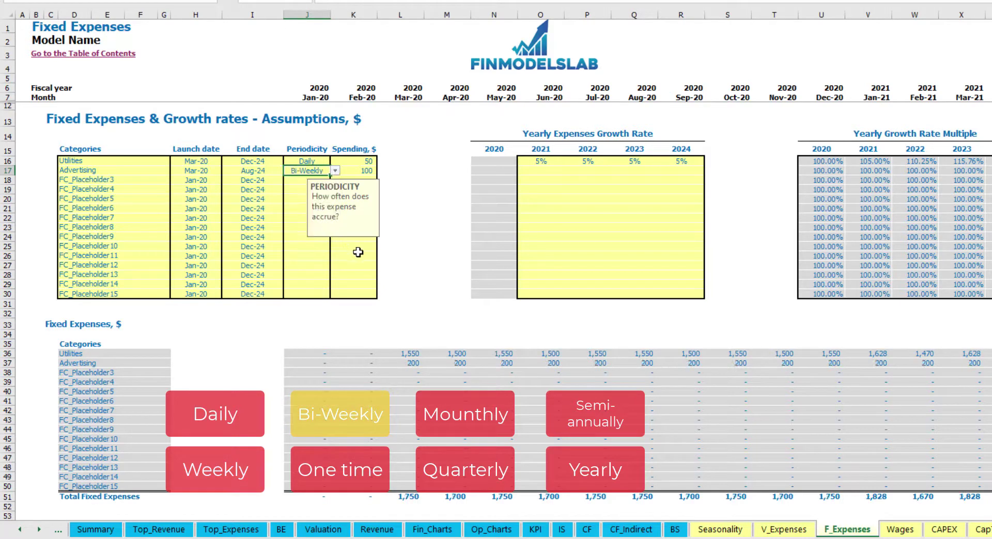
{"action": "left_click", "coordinate": [352, 171]}
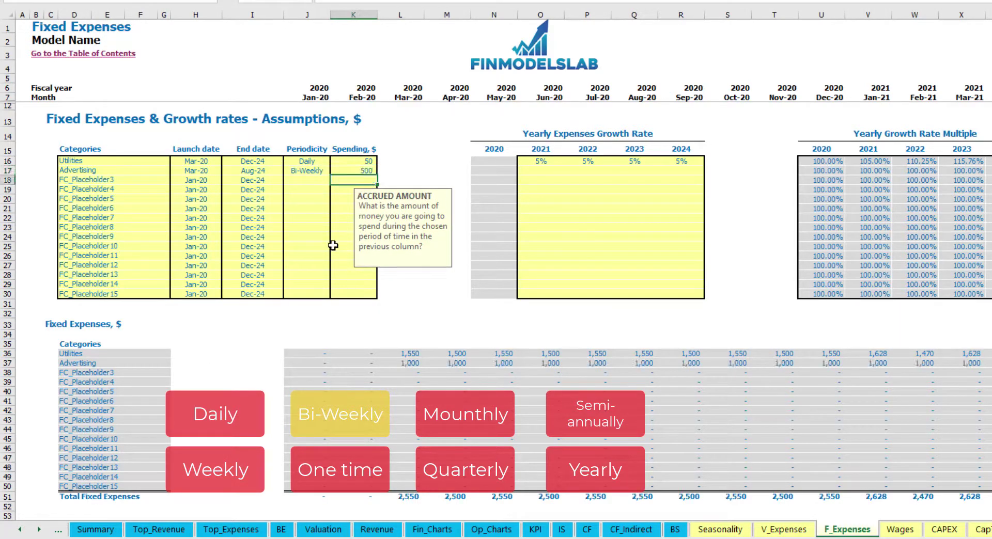
Step: Set the Advertising launch date to Jul-20
{"action": "left_click", "coordinate": [212, 162]}
{"action": "left_click", "coordinate": [202, 170]}
{"action": "left_click", "coordinate": [231, 172]}
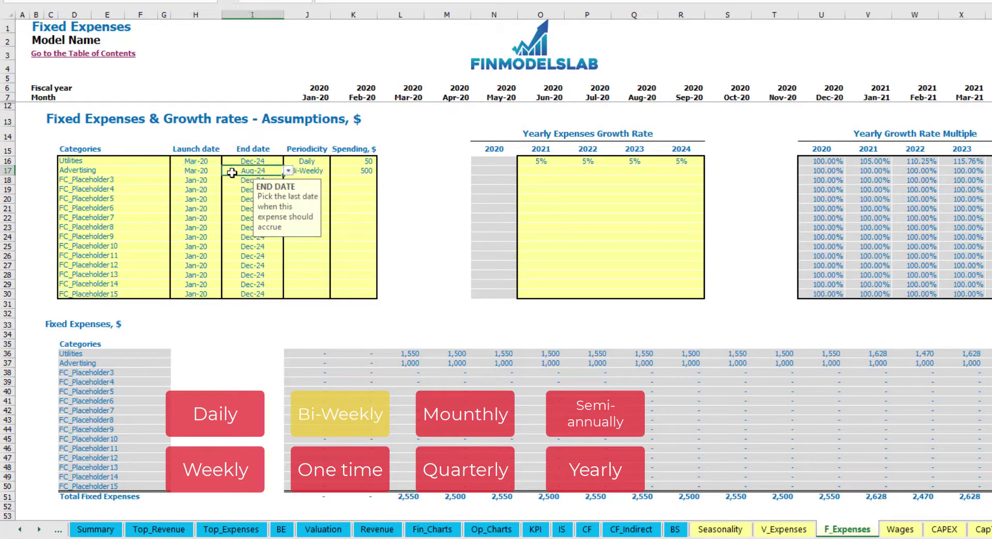
{"action": "left_click", "coordinate": [216, 172]}
{"action": "left_click", "coordinate": [227, 171]}
{"action": "left_click", "coordinate": [212, 216]}
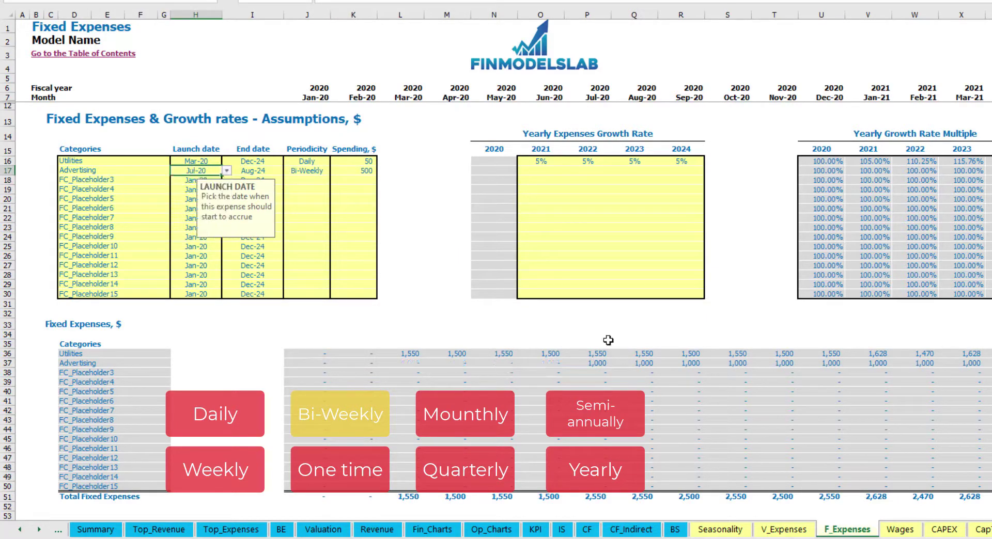
Step: Examine the Advertising amounts month by month from Jul-20 onward in the Fixed Expenses table
{"action": "left_click", "coordinate": [604, 364]}
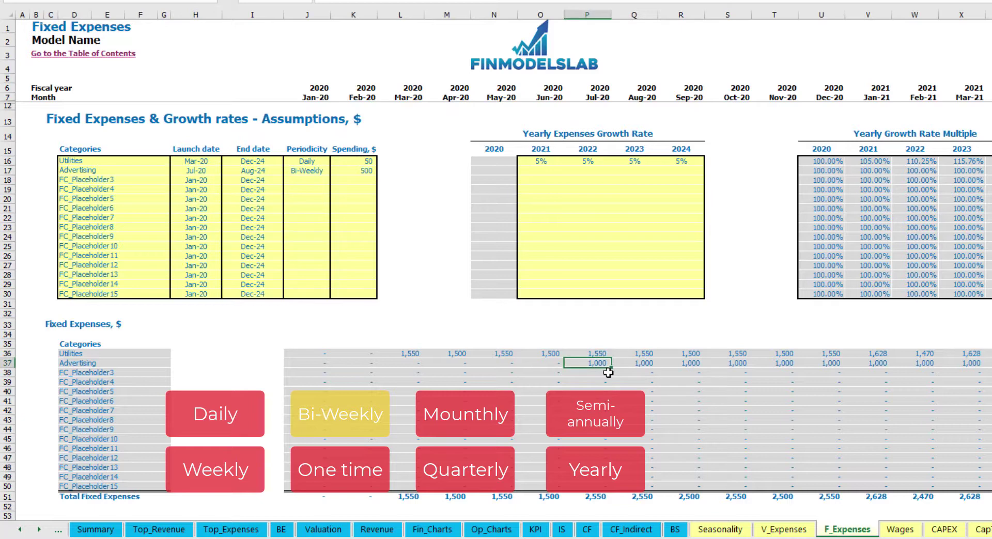
{"action": "key", "text": "Right"}
{"action": "key", "text": "Right"}
{"action": "key", "text": "Right"}
{"action": "key", "text": "Right"}
{"action": "key", "text": "Right"}
{"action": "key", "text": "Right"}
{"action": "key", "text": "Right"}
{"action": "key", "text": "Right"}
{"action": "key", "text": "Right"}
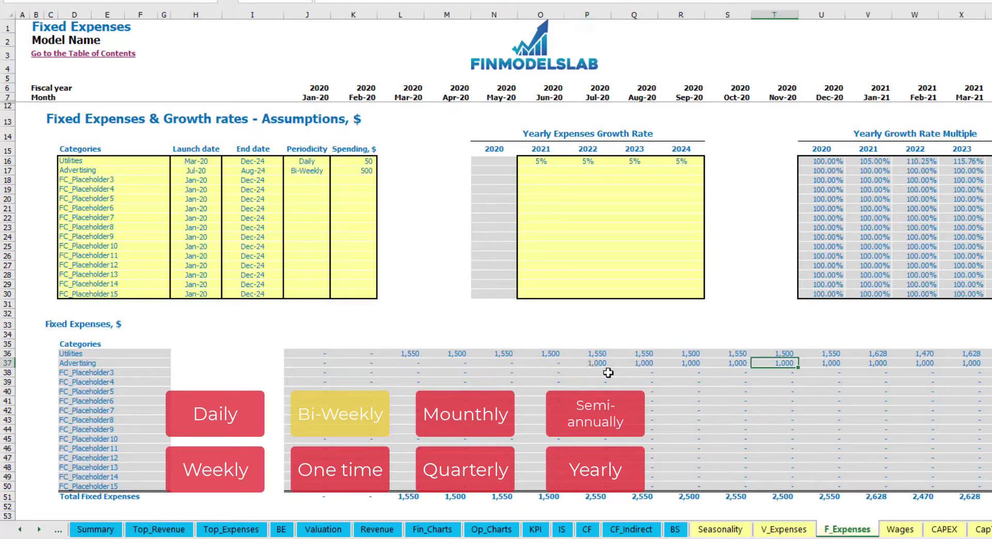
{"action": "key", "text": "Right"}
{"action": "key", "text": "Right"}
{"action": "key", "text": "Right"}
{"action": "key", "text": "Right"}
{"action": "key", "text": "Right"}
{"action": "key", "text": "Right"}
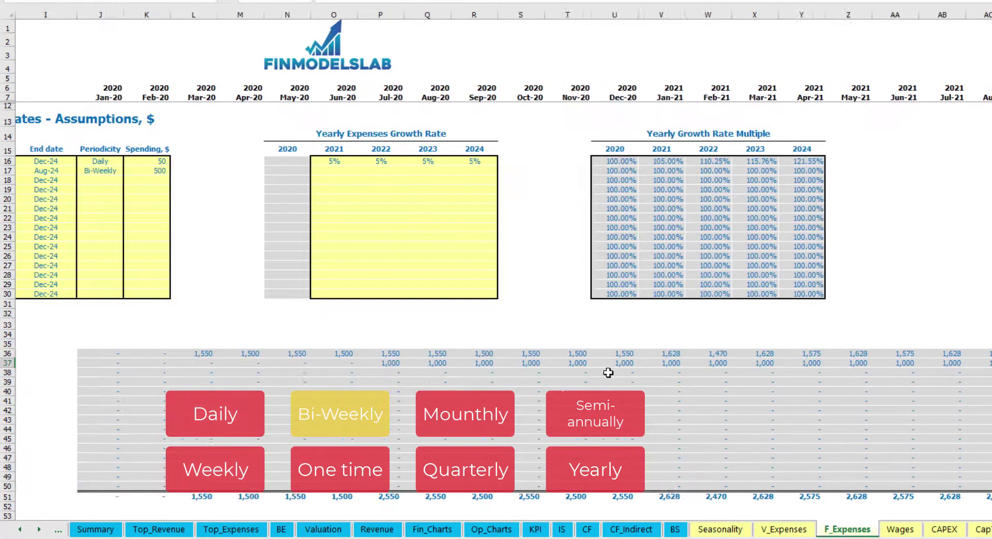
{"action": "key", "text": "Home"}
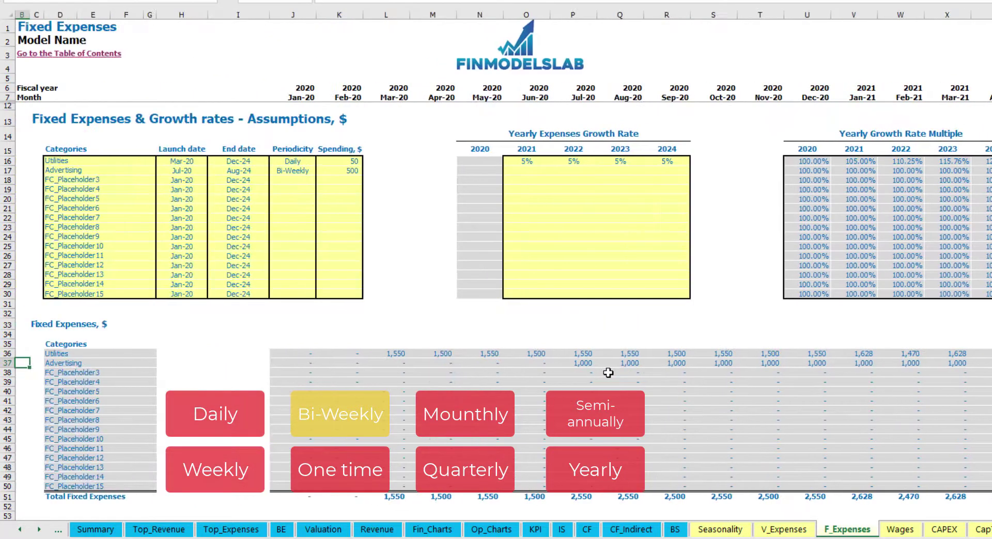
{"action": "left_click", "coordinate": [573, 366]}
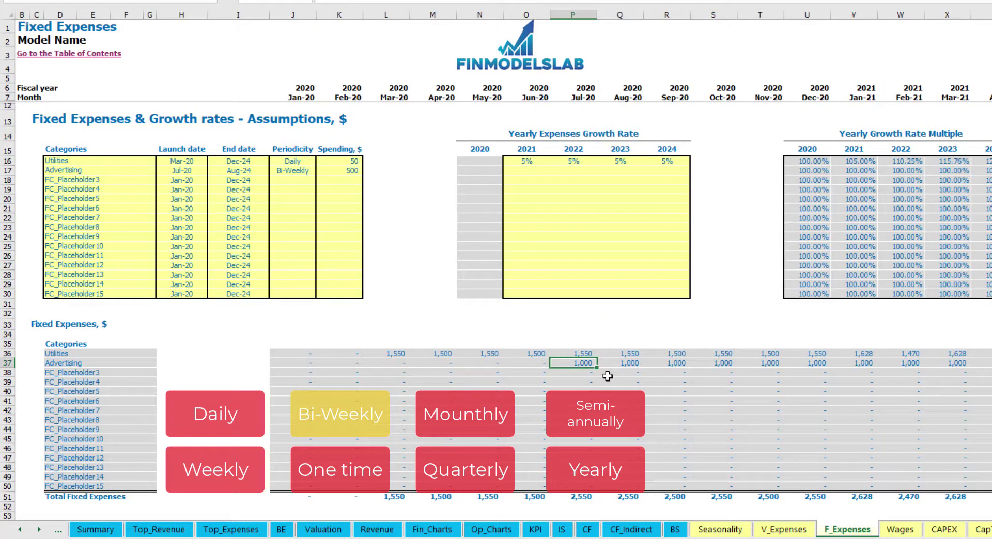
Step: Set the Advertising yearly growth rate to 3% for 2021 through 2024 and review its monthly amounts from Jan-21 onward
{"action": "left_click", "coordinate": [526, 174]}
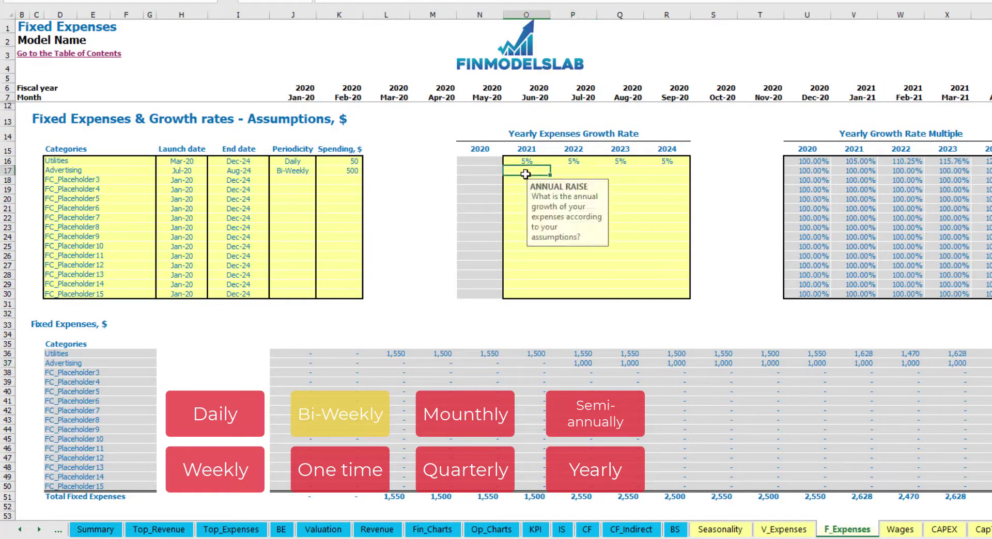
{"action": "type", "text": "3%"}
{"action": "key", "text": "ctrl+Return"}
{"action": "key", "text": "ctrl+c"}
{"action": "key", "text": "Right"}
{"action": "key", "text": "shift+Right"}
{"action": "key", "text": "shift+Right"}
{"action": "key", "text": "ctrl+v"}
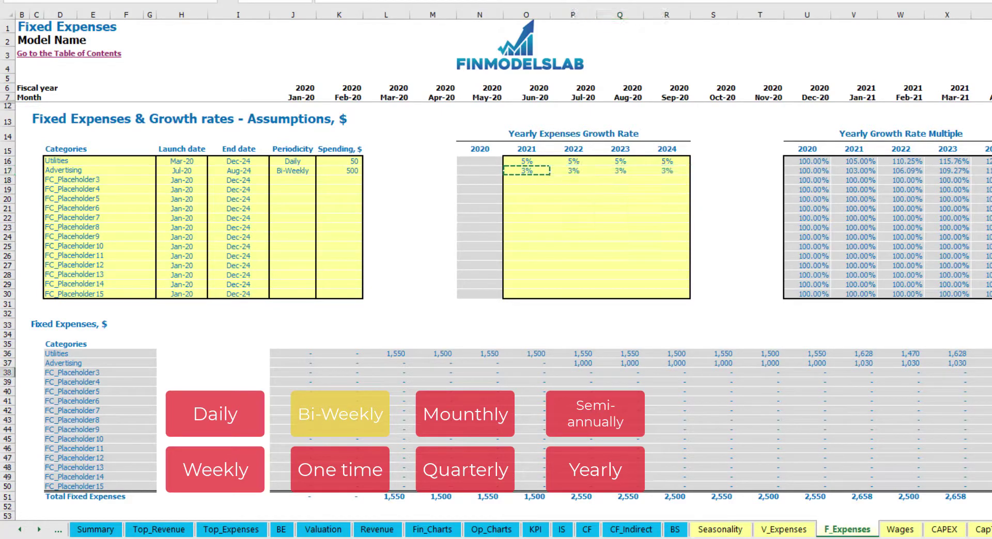
{"action": "left_click", "coordinate": [880, 363]}
{"action": "left_click", "coordinate": [853, 362]}
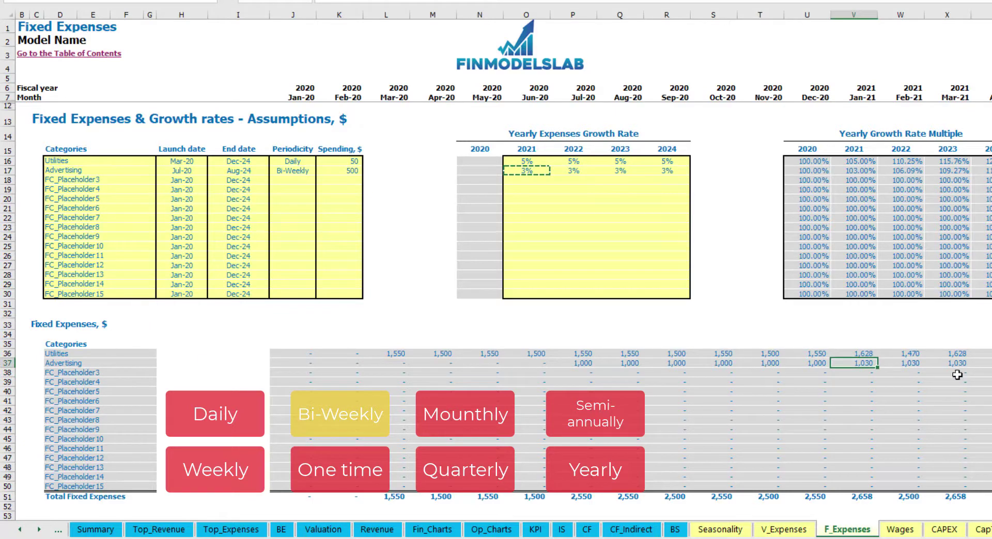
{"action": "scroll", "coordinate": [496, 258], "scroll_direction": "right", "scroll_amount": 10}
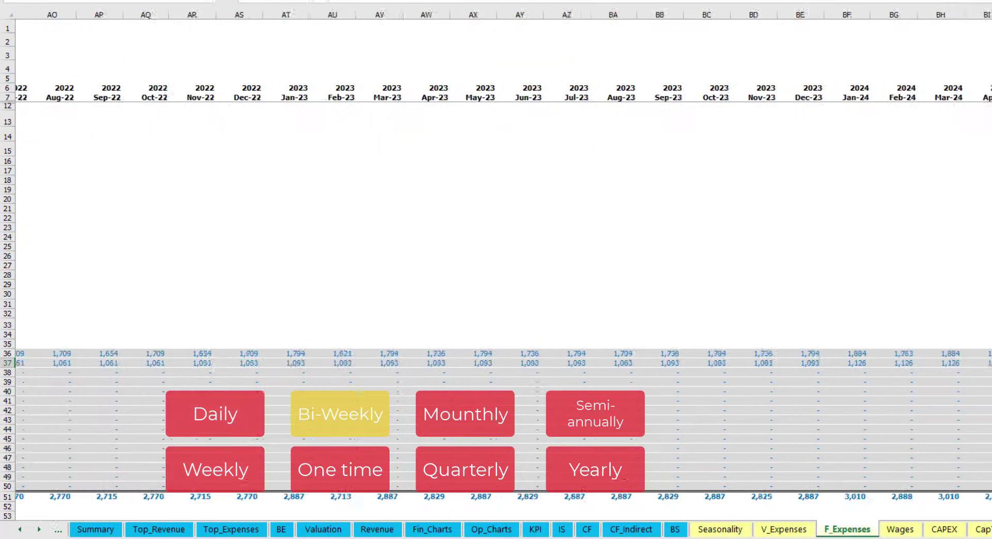
Step: Rename the third fixed expense category, FC_Placeholder3, as Office Setup
{"action": "key", "text": "ctrl+space"}
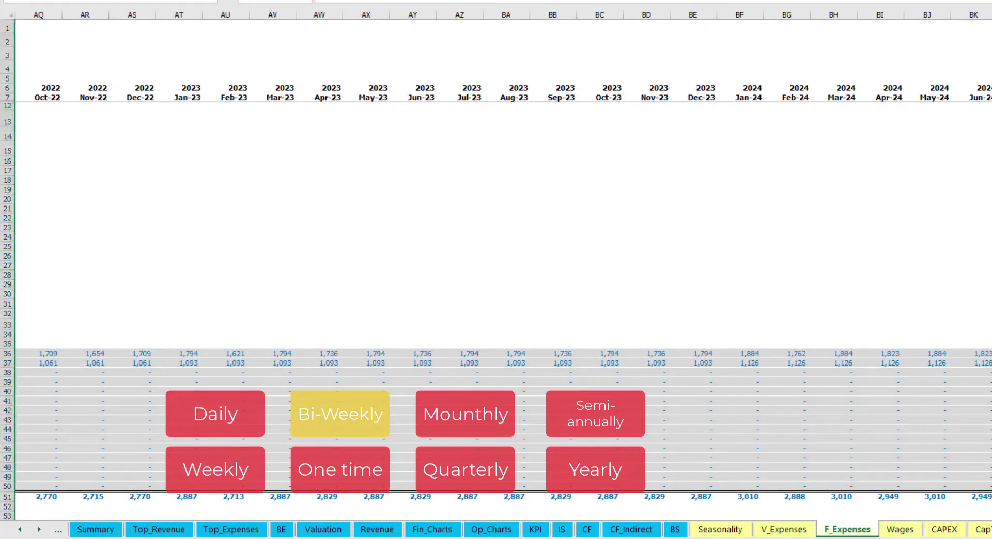
{"action": "scroll", "coordinate": [231, 235], "scroll_direction": "left", "scroll_amount": 10}
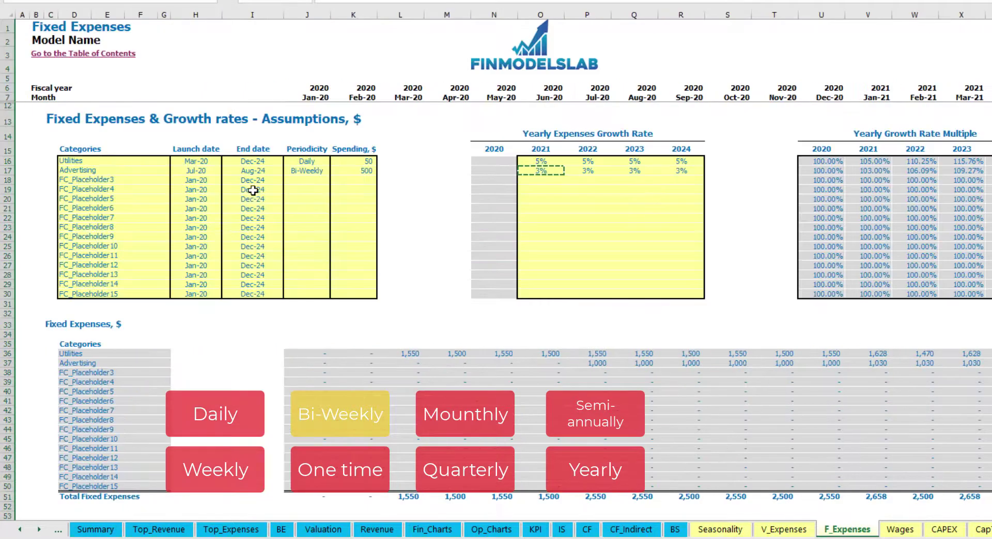
{"action": "left_click", "coordinate": [255, 171]}
{"action": "left_click", "coordinate": [92, 179]}
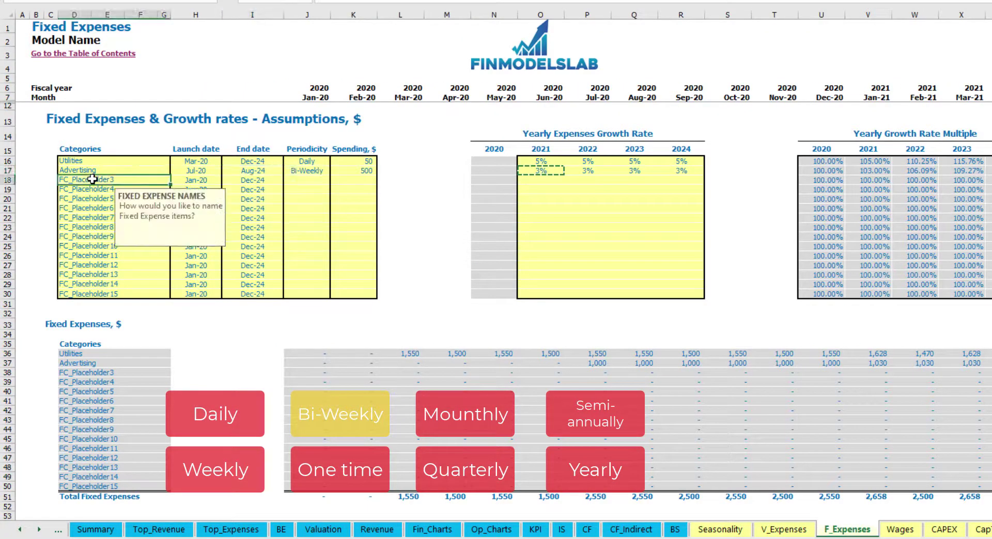
{"action": "type", "text": "Se"}
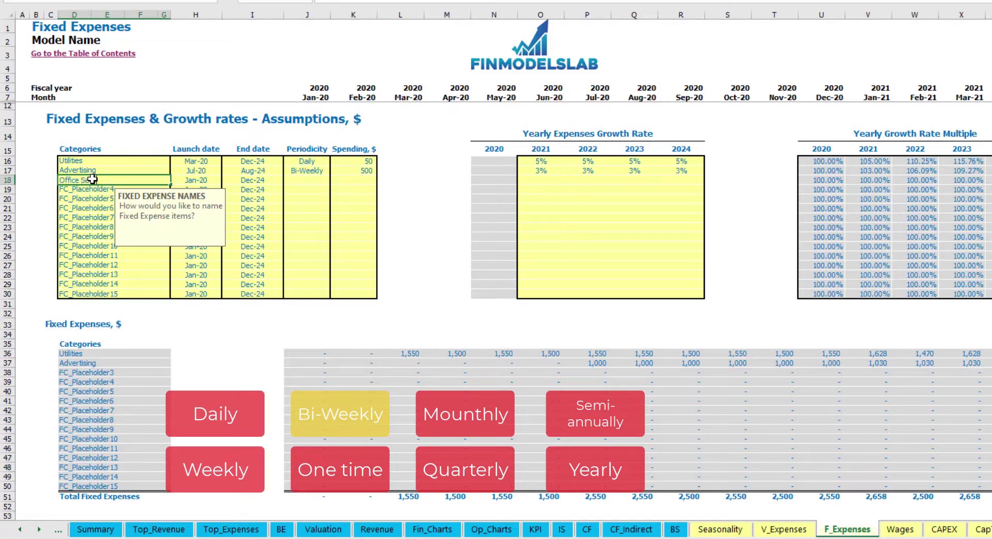
{"action": "type", "text": "tup"}
Step: Set the Office Setup periodicity to One time and its launch date to Feb-20
{"action": "left_click", "coordinate": [308, 180]}
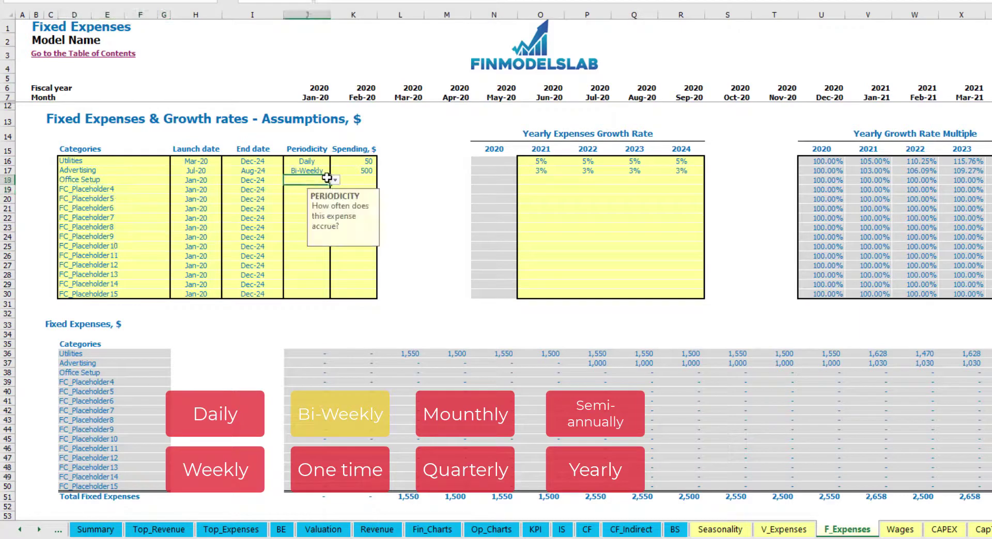
{"action": "left_click", "coordinate": [335, 181]}
{"action": "left_click", "coordinate": [298, 189]}
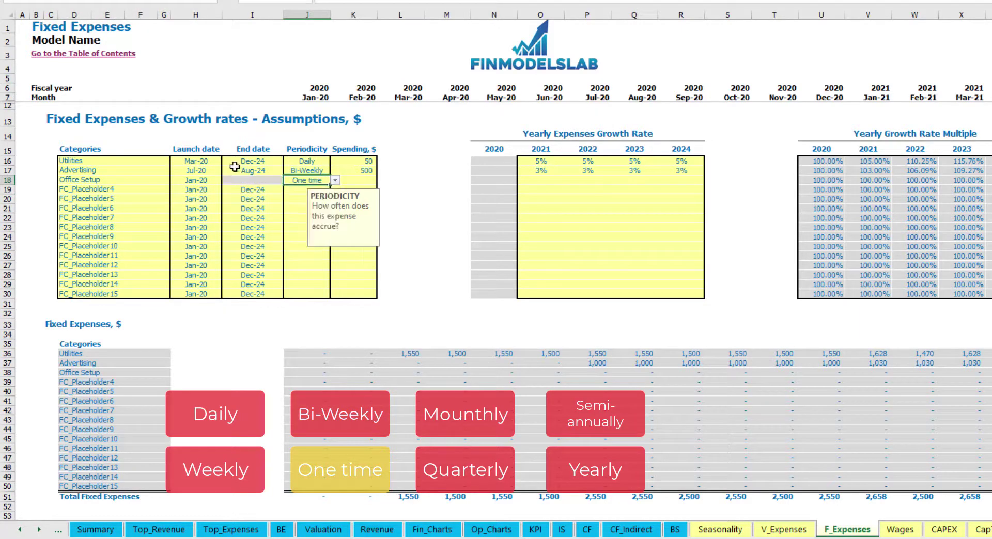
{"action": "left_click", "coordinate": [210, 179]}
{"action": "left_click", "coordinate": [226, 180]}
{"action": "left_click", "coordinate": [210, 199]}
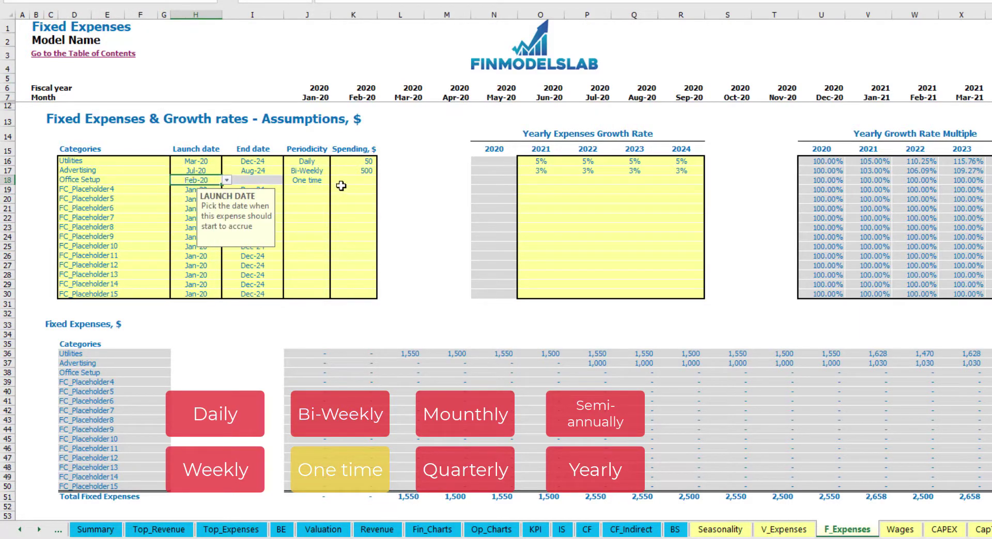
Step: Enter $5,000 as the Office Setup spending and check its Feb-20 amount in the Fixed Expenses table
{"action": "left_click", "coordinate": [345, 180]}
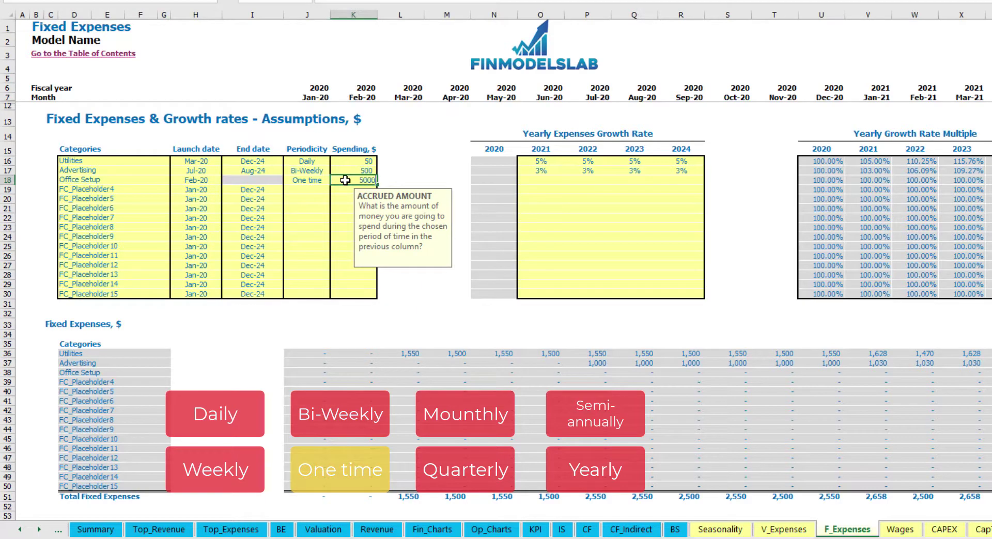
{"action": "type", "text": "5000"}
{"action": "key", "text": "Return"}
{"action": "left_click_drag", "start_coordinate": [541, 181], "coordinate": [681, 181]}
{"action": "left_click", "coordinate": [364, 372]}
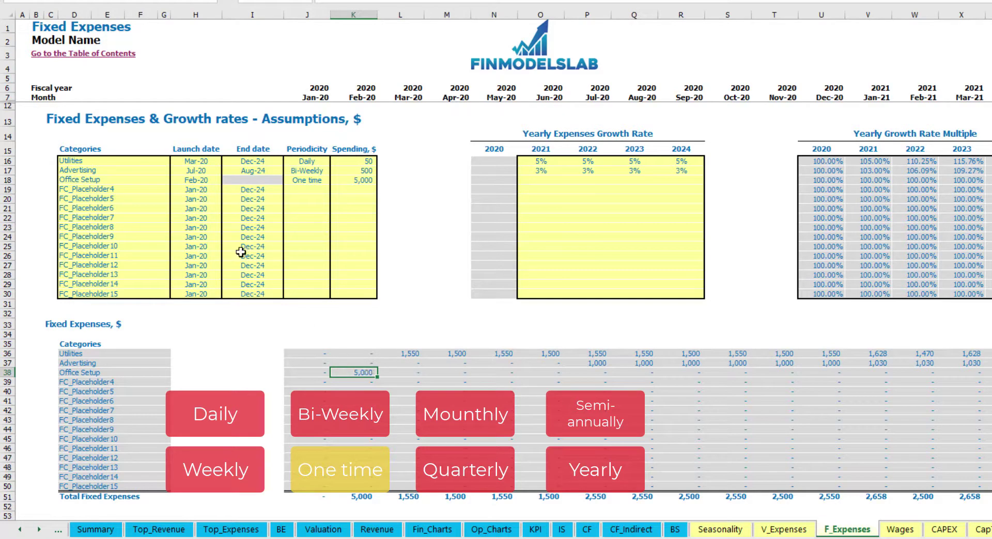
Step: Rename the fourth fixed expense category, FC_Placeholder4, as Insurance
{"action": "left_click", "coordinate": [145, 193]}
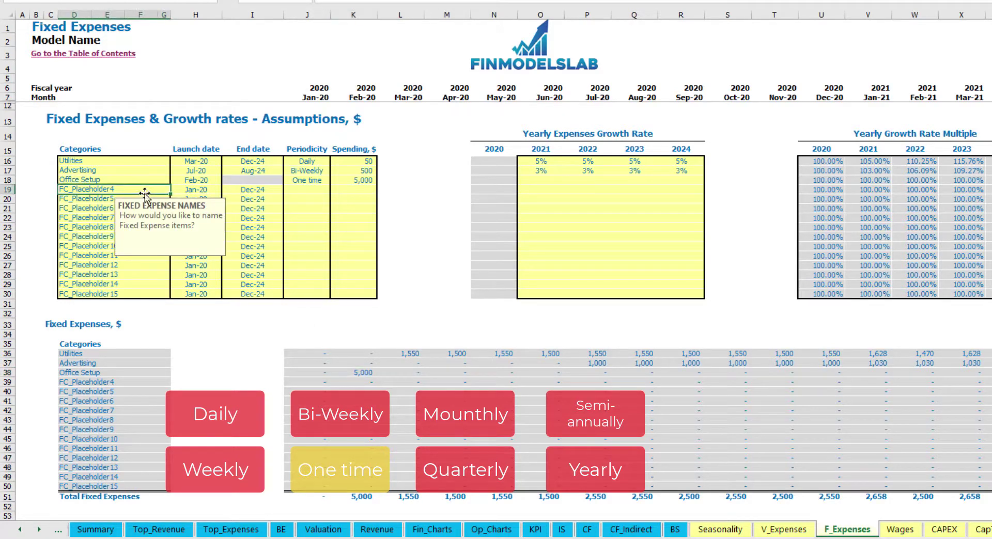
{"action": "type", "text": "Insurance"}
{"action": "key", "text": "Return"}
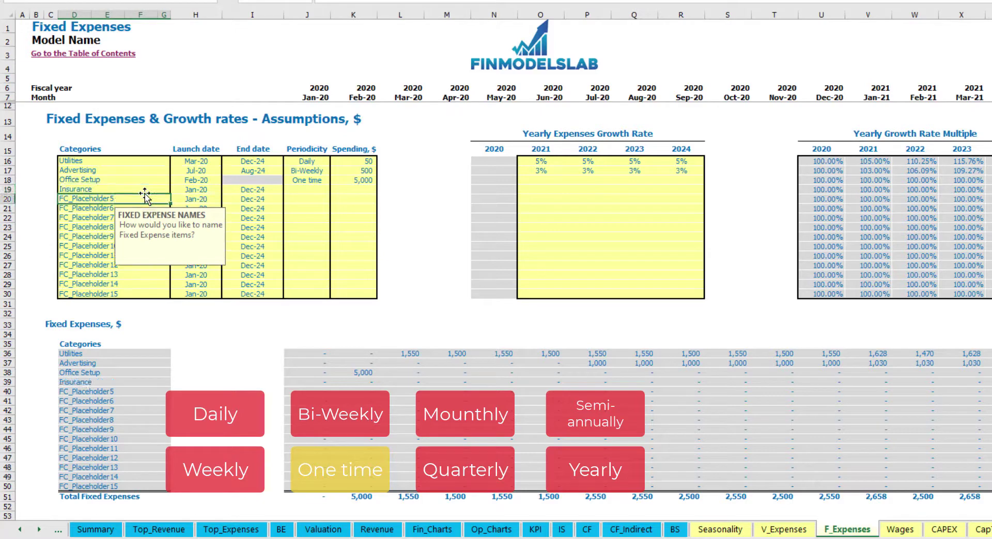
Step: Set the Insurance periodicity to Monthly and its spending to $1,000
{"action": "left_click", "coordinate": [201, 191]}
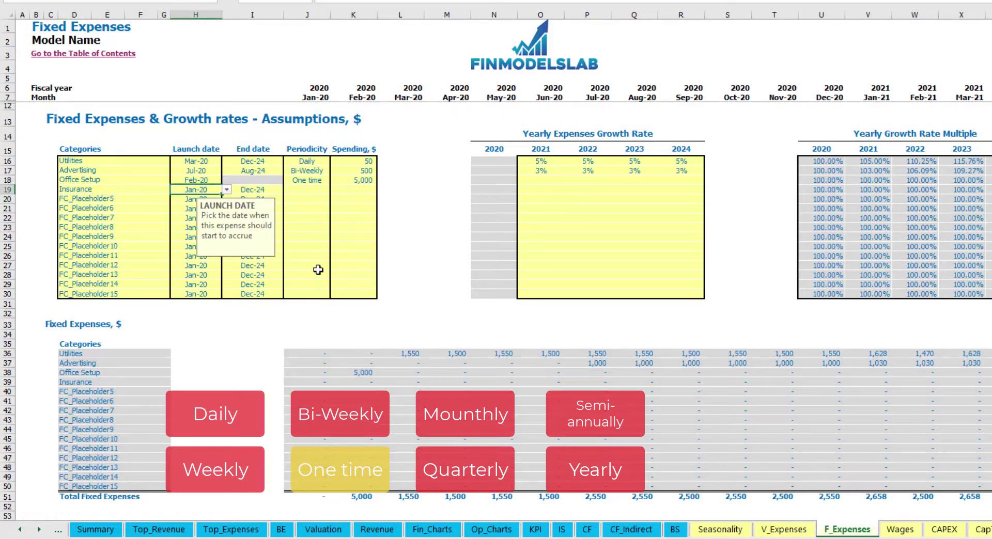
{"action": "left_click", "coordinate": [262, 190]}
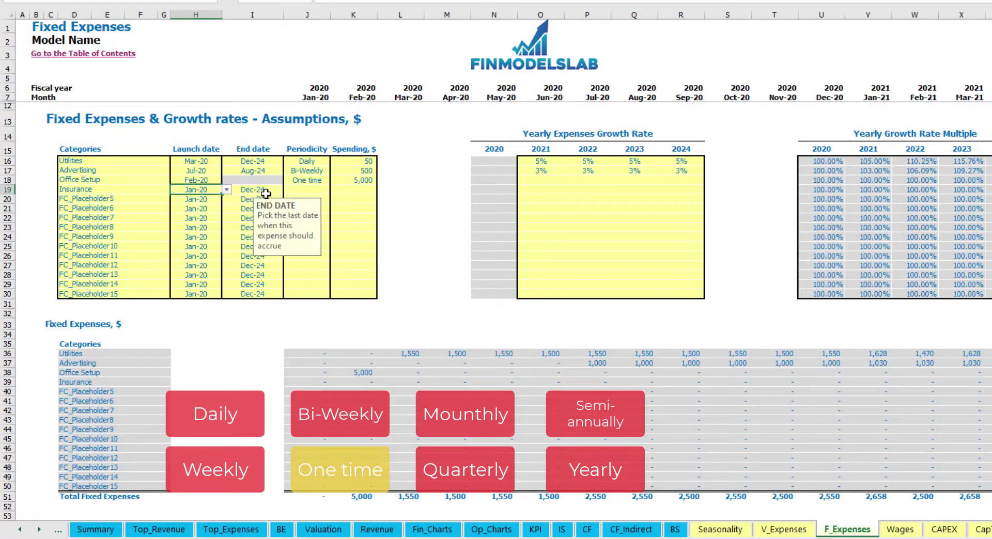
{"action": "left_click", "coordinate": [316, 190]}
{"action": "left_click", "coordinate": [335, 190]}
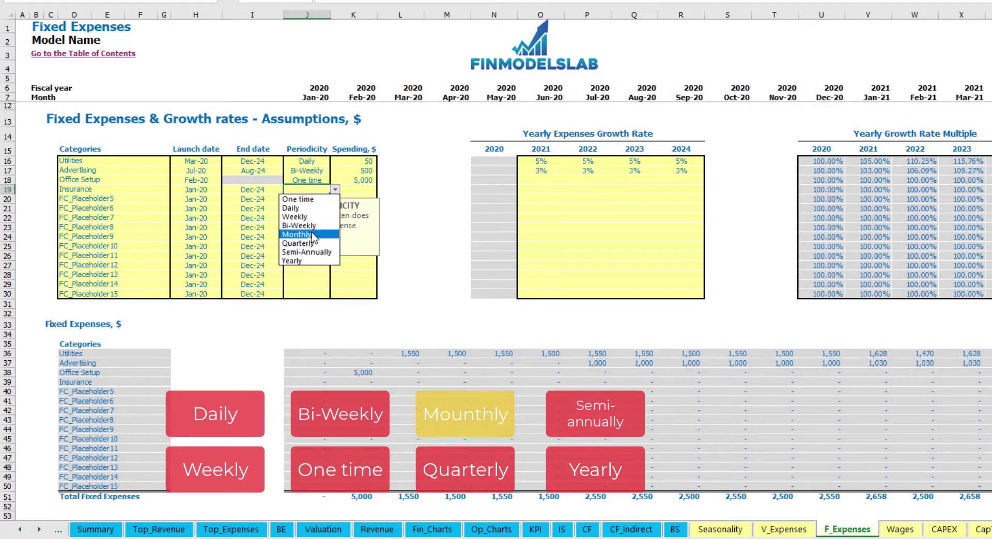
{"action": "left_click", "coordinate": [297, 235]}
{"action": "left_click", "coordinate": [360, 189]}
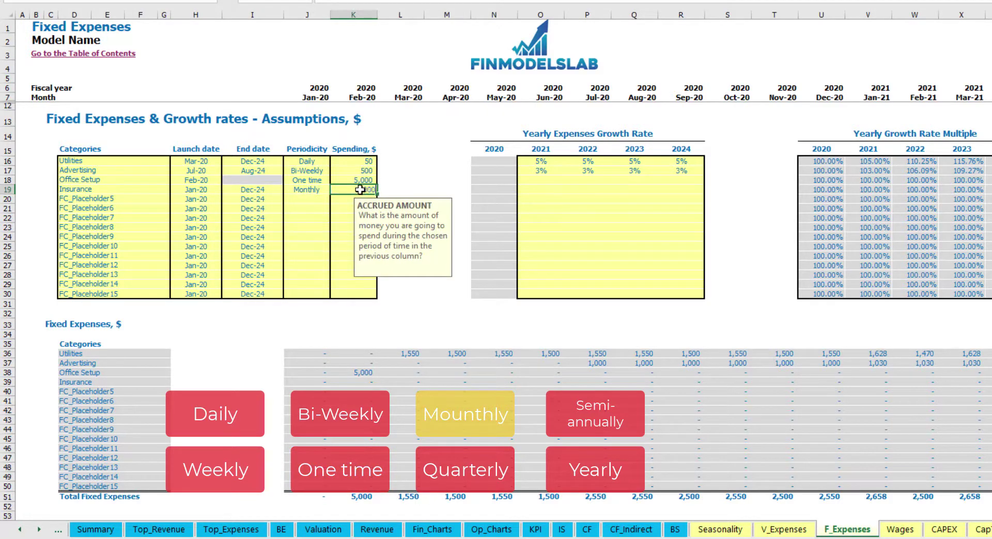
{"action": "type", "text": "1000"}
Step: Enter Insurance yearly growth rates of 5% for 2021, 3% for 2022, 2% for 2023 and 1% for 2024
{"action": "left_click", "coordinate": [542, 191]}
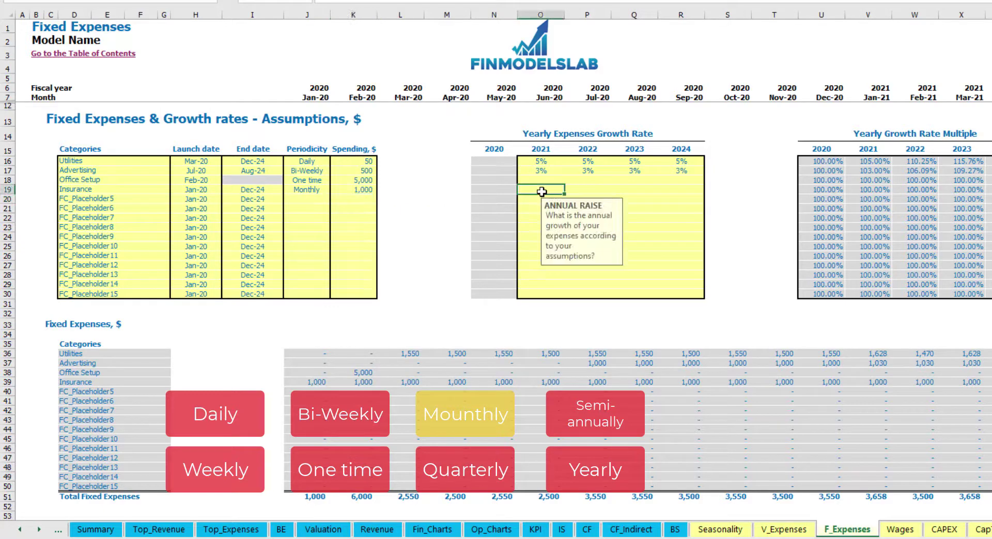
{"action": "type", "text": "5"}
{"action": "key", "text": "Return"}
{"action": "key", "text": "Right"}
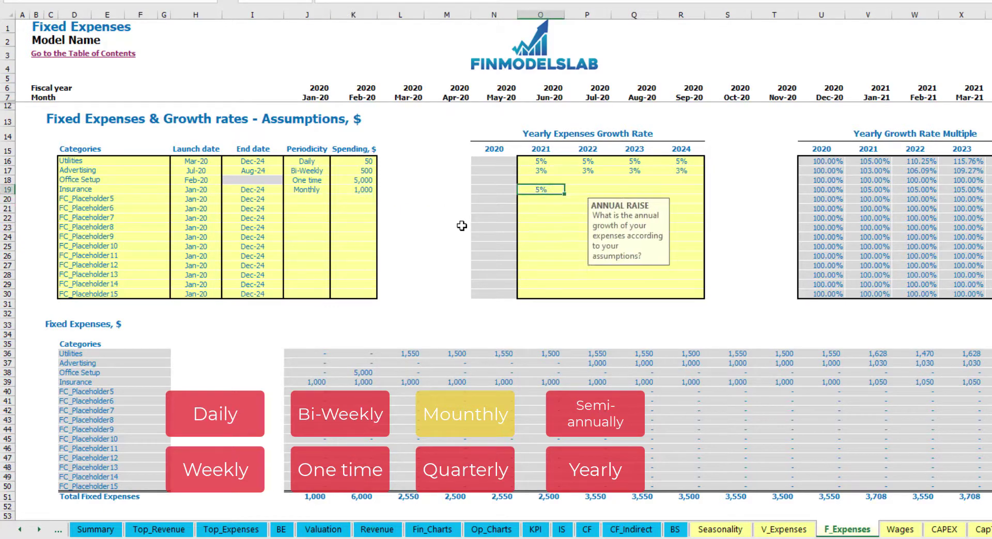
{"action": "type", "text": "3"}
{"action": "key", "text": "Return"}
{"action": "key", "text": "Right"}
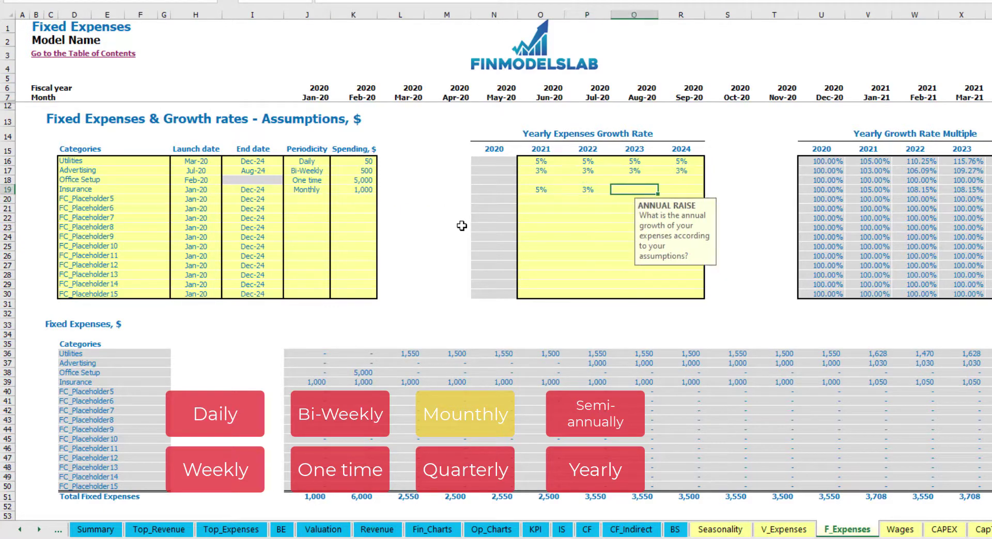
{"action": "type", "text": "3"}
{"action": "key", "text": "Return"}
{"action": "key", "text": "Right"}
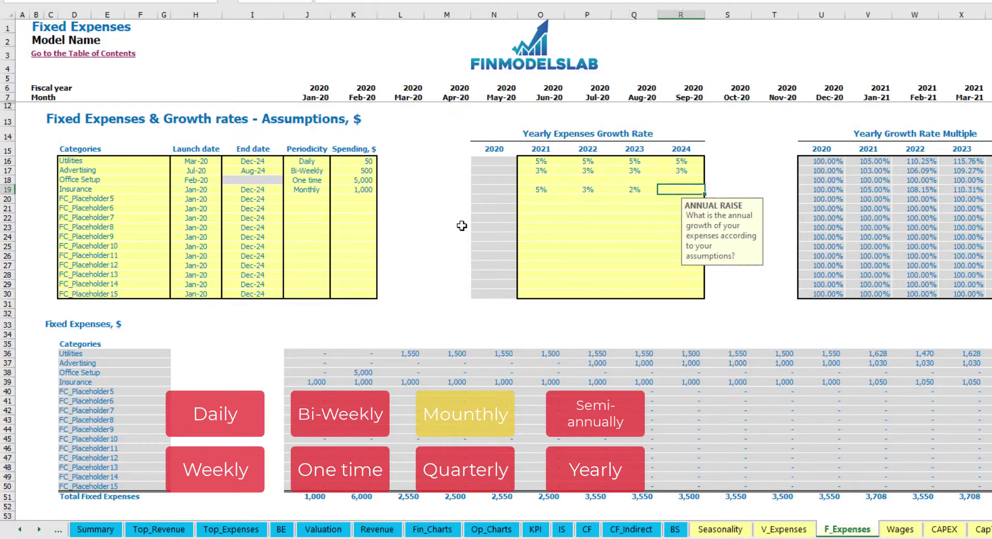
{"action": "key", "text": "Return"}
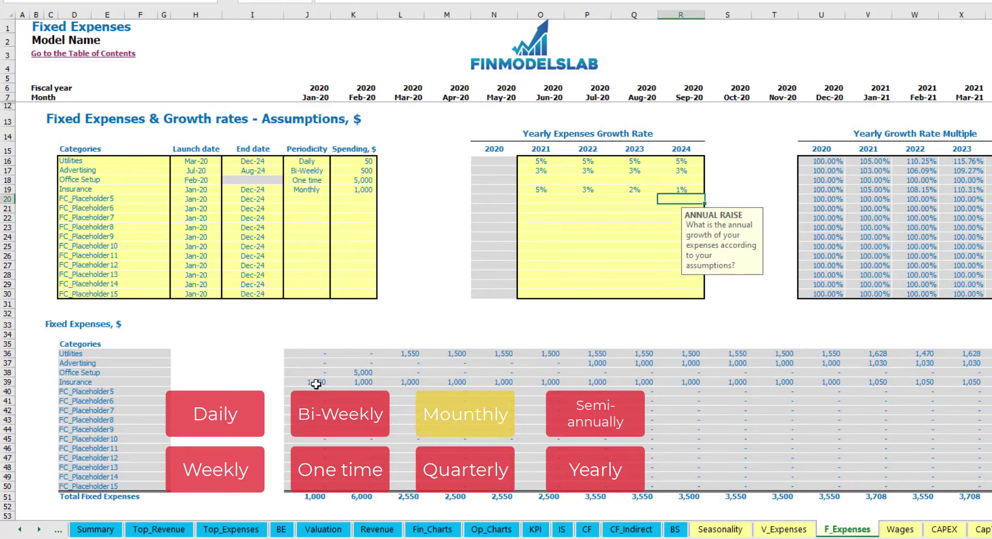
Step: Review the monthly Insurance amounts in the Fixed Expenses table from Jan-20 through 2021
{"action": "left_click_drag", "start_coordinate": [316, 384], "coordinate": [853, 382]}
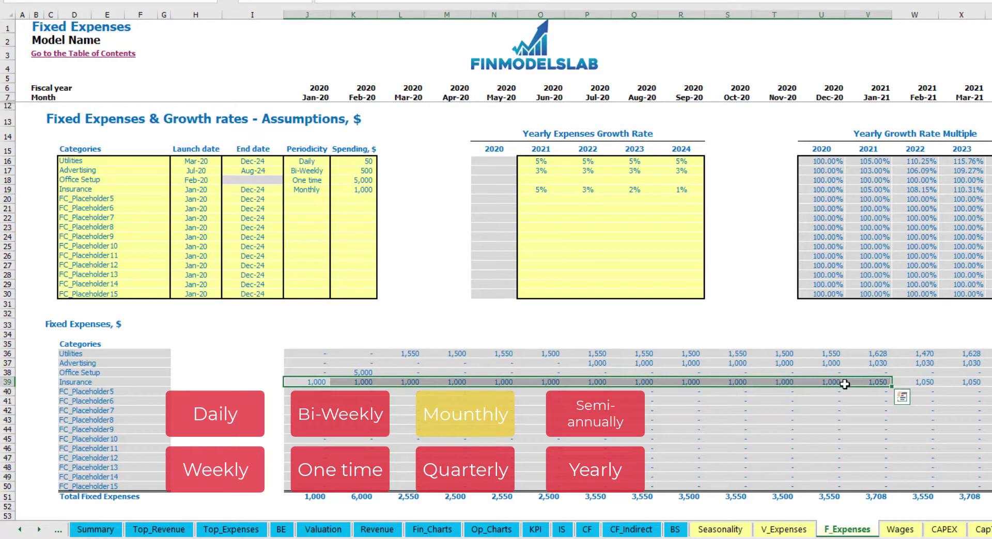
{"action": "left_click", "coordinate": [852, 383]}
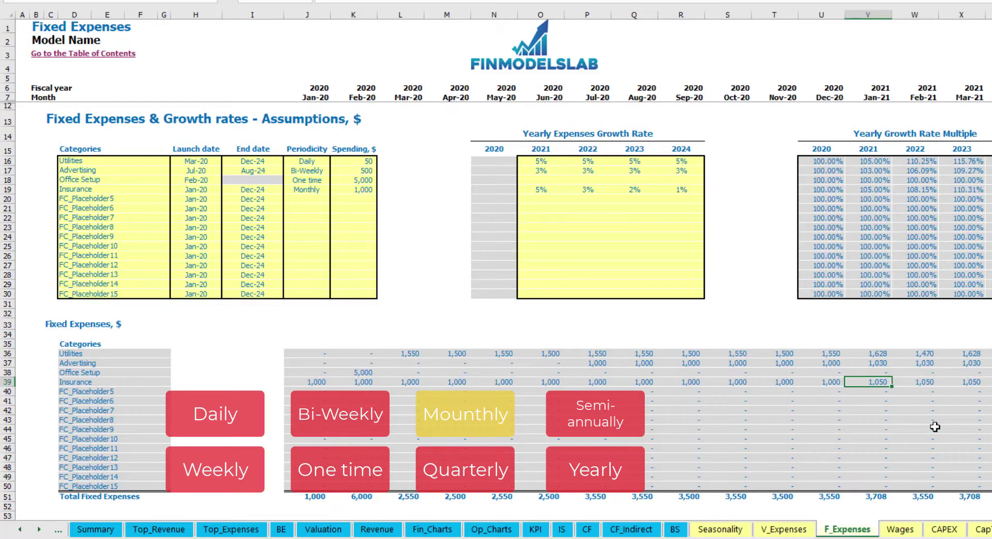
{"action": "scroll", "coordinate": [496, 258], "scroll_direction": "right", "scroll_amount": 3}
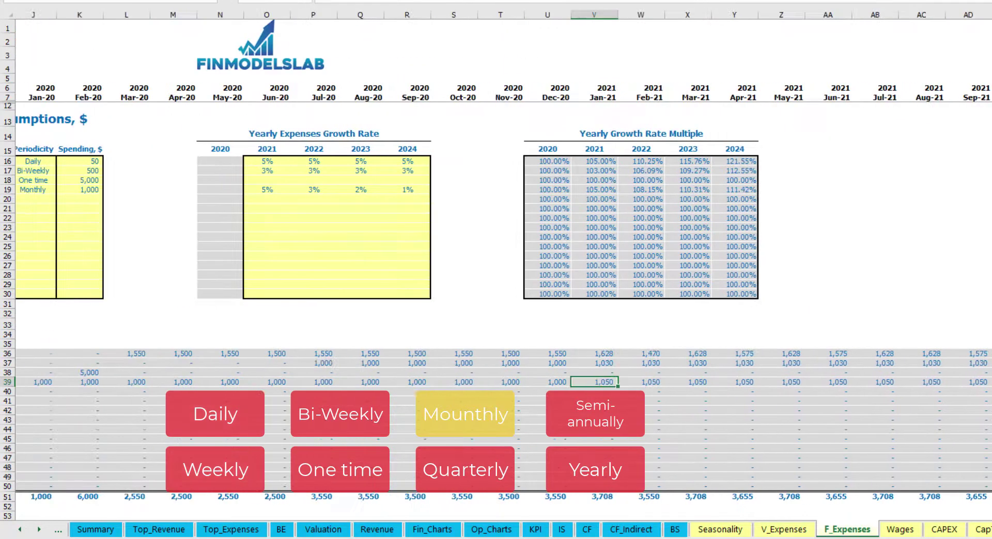
{"action": "left_click", "coordinate": [989, 14]}
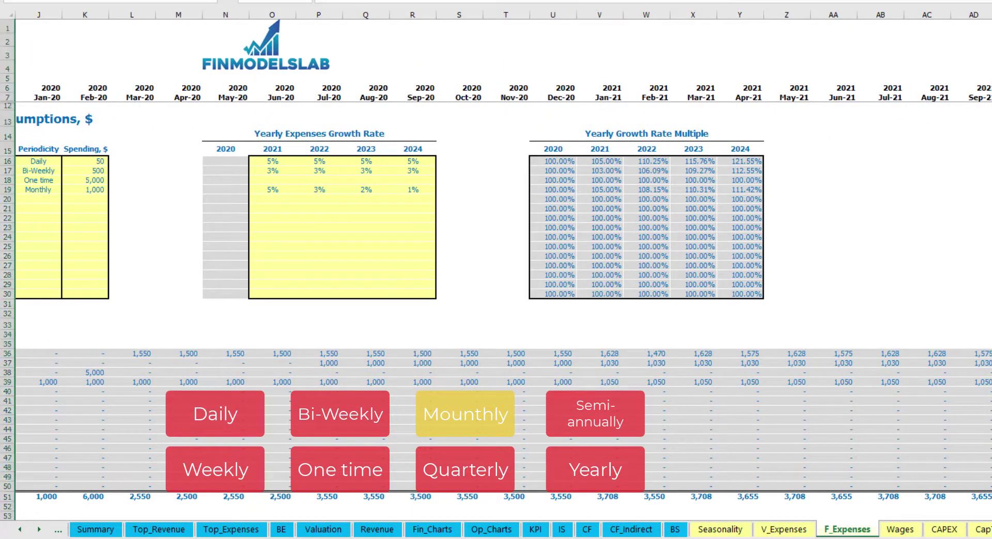
{"action": "left_click", "coordinate": [990, 382]}
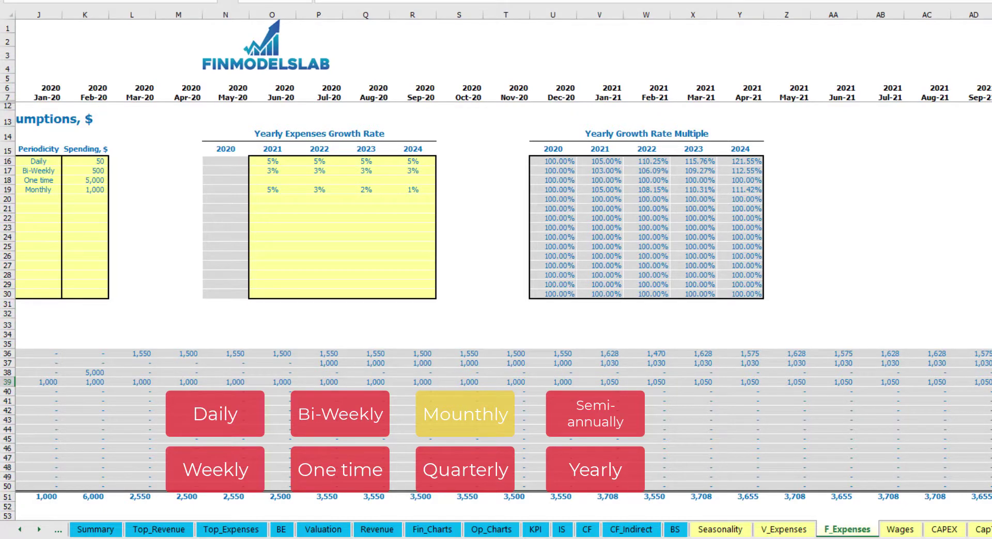
{"action": "scroll", "coordinate": [709, 403], "scroll_direction": "left", "scroll_amount": 5}
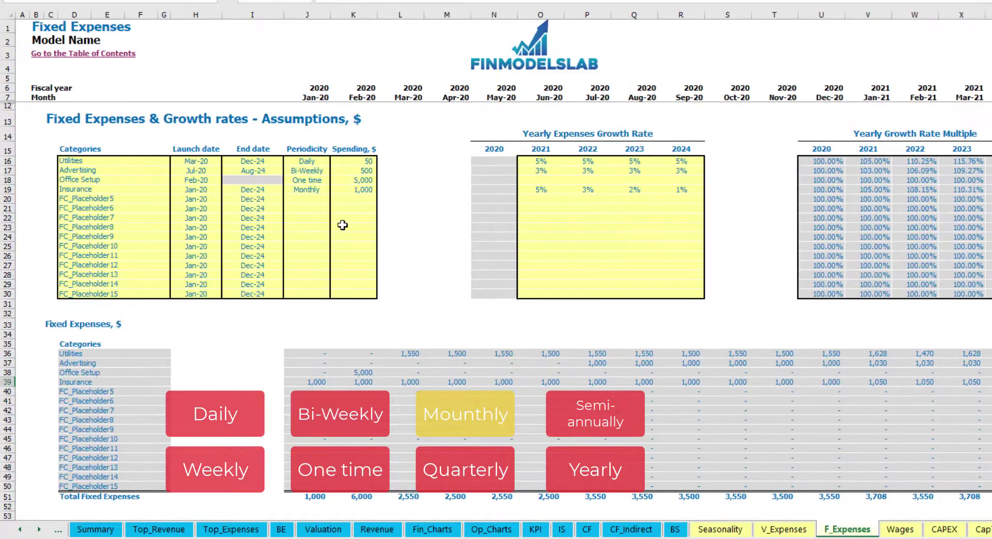
Step: Change the Insurance periodicity to Quarterly and check which months carry its payments
{"action": "left_click", "coordinate": [312, 190]}
{"action": "left_click", "coordinate": [334, 191]}
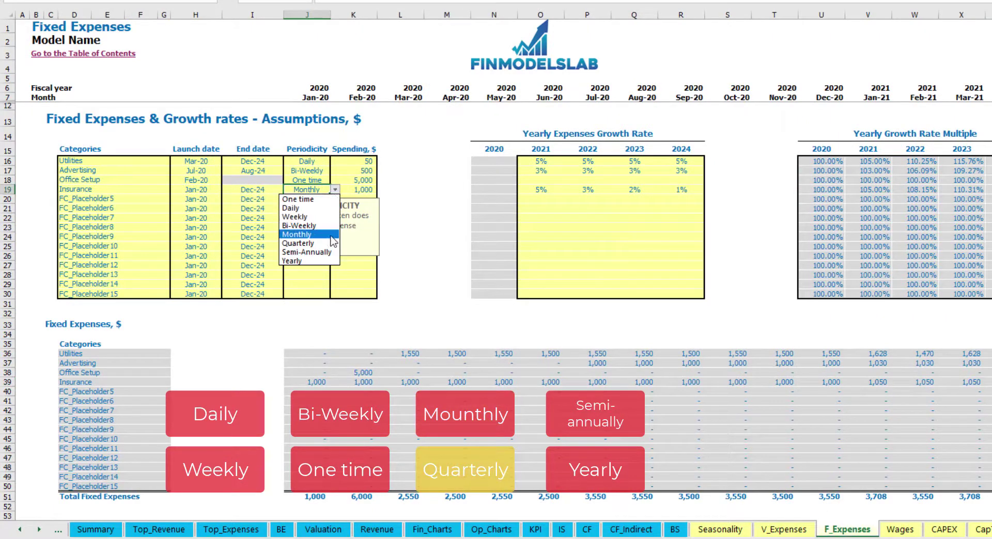
{"action": "left_click", "coordinate": [307, 242]}
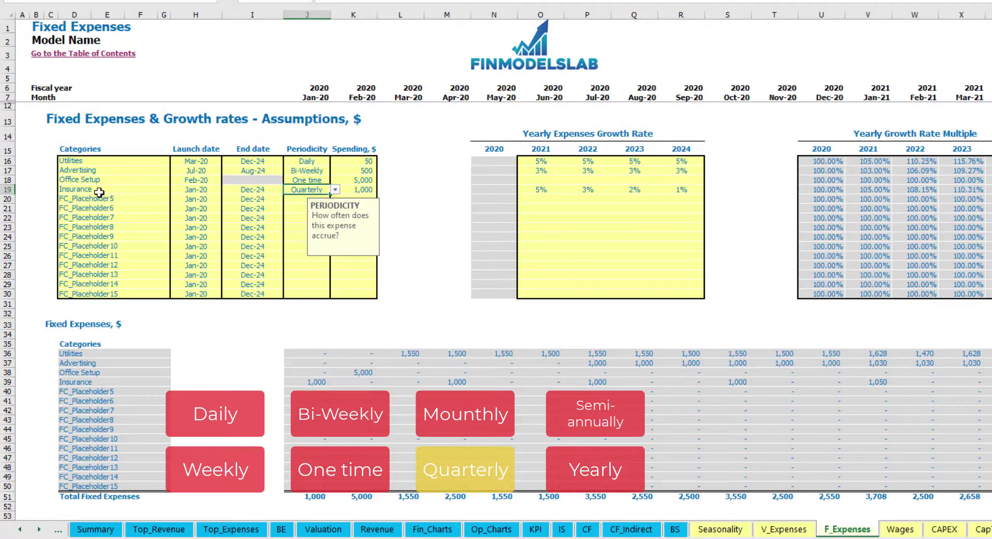
{"action": "left_click", "coordinate": [306, 382]}
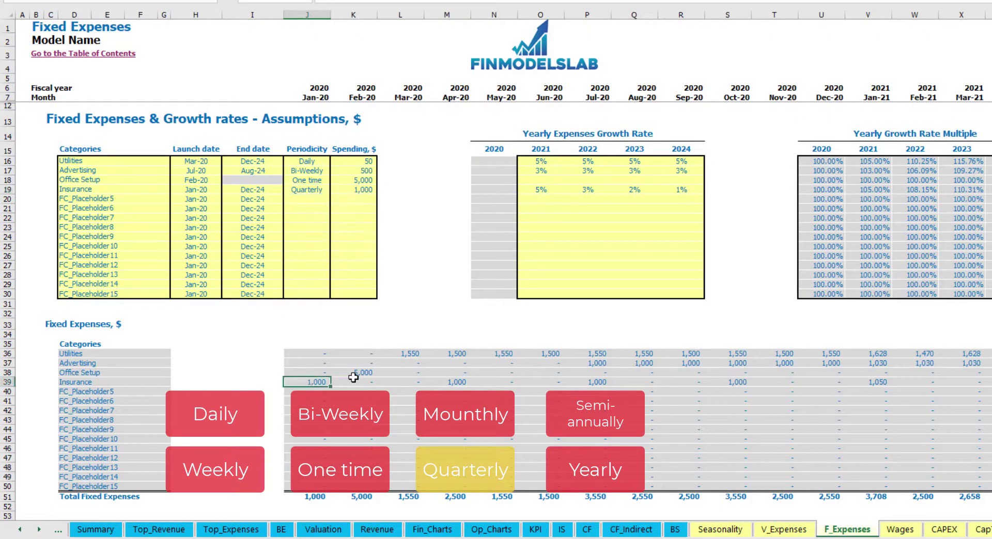
{"action": "left_click", "coordinate": [588, 382]}
Step: Set the Insurance launch date to Feb-20 and review its payments in Feb-20, May-20 and Aug-20
{"action": "left_click", "coordinate": [213, 187]}
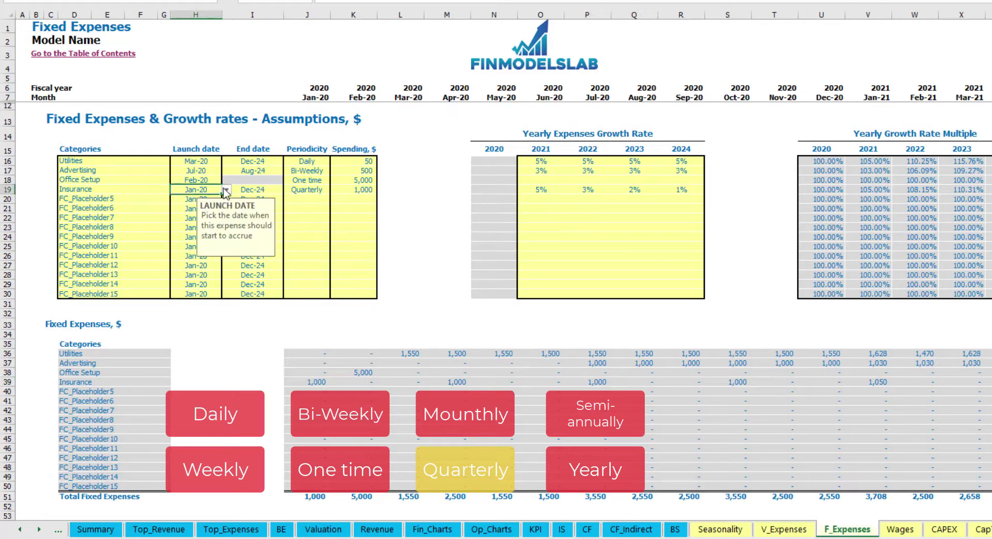
{"action": "left_click", "coordinate": [226, 189]}
{"action": "left_click", "coordinate": [193, 206]}
{"action": "left_click", "coordinate": [371, 380]}
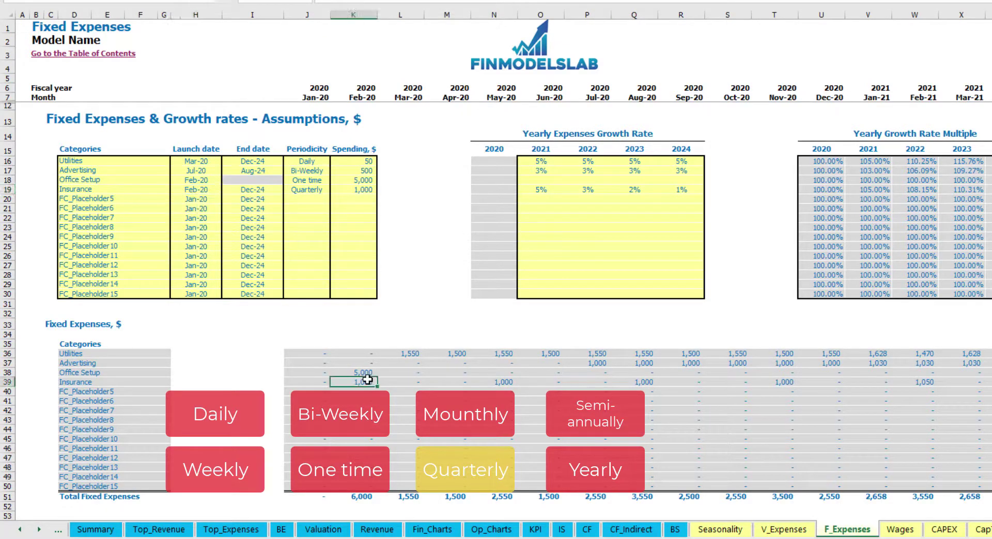
{"action": "left_click", "coordinate": [502, 381]}
{"action": "left_click", "coordinate": [644, 382]}
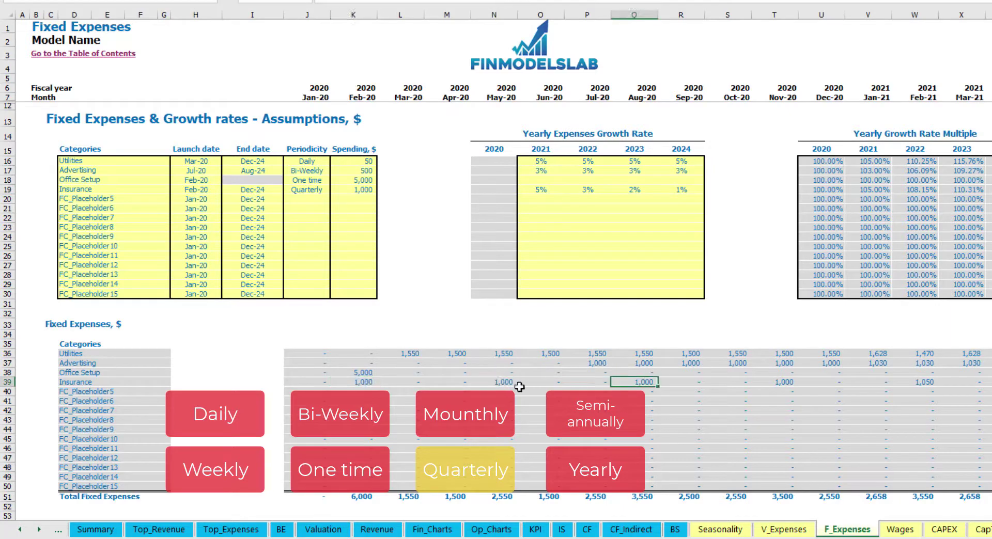
{"action": "left_click", "coordinate": [363, 384]}
{"action": "left_click", "coordinate": [503, 383]}
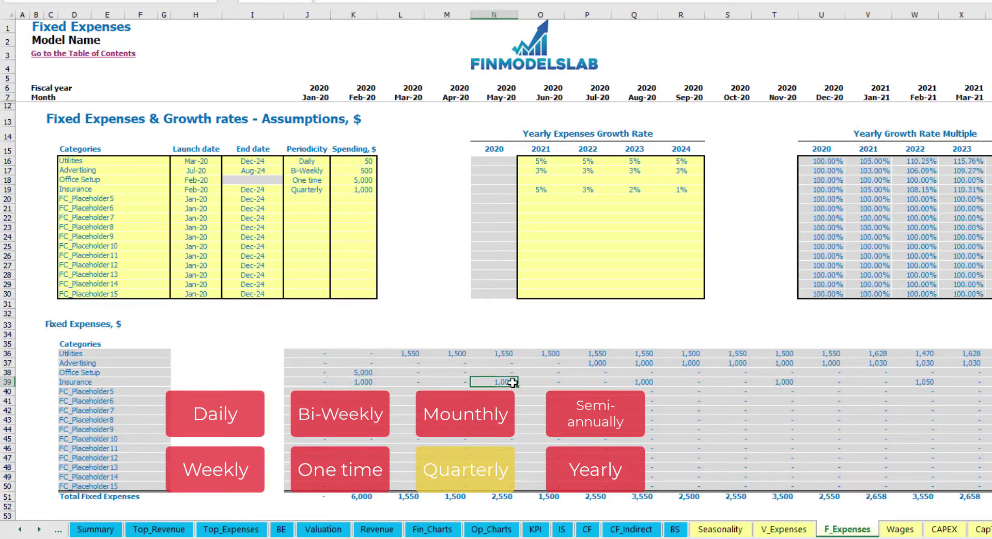
Step: Change the Insurance periodicity to Semi-Annually
{"action": "left_click", "coordinate": [325, 190]}
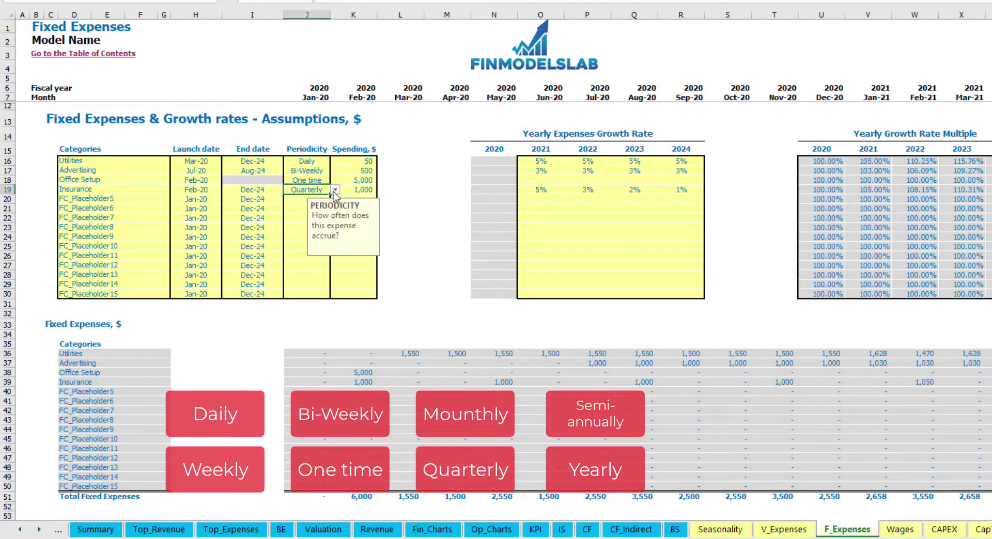
{"action": "left_click", "coordinate": [334, 189]}
{"action": "left_click", "coordinate": [313, 253]}
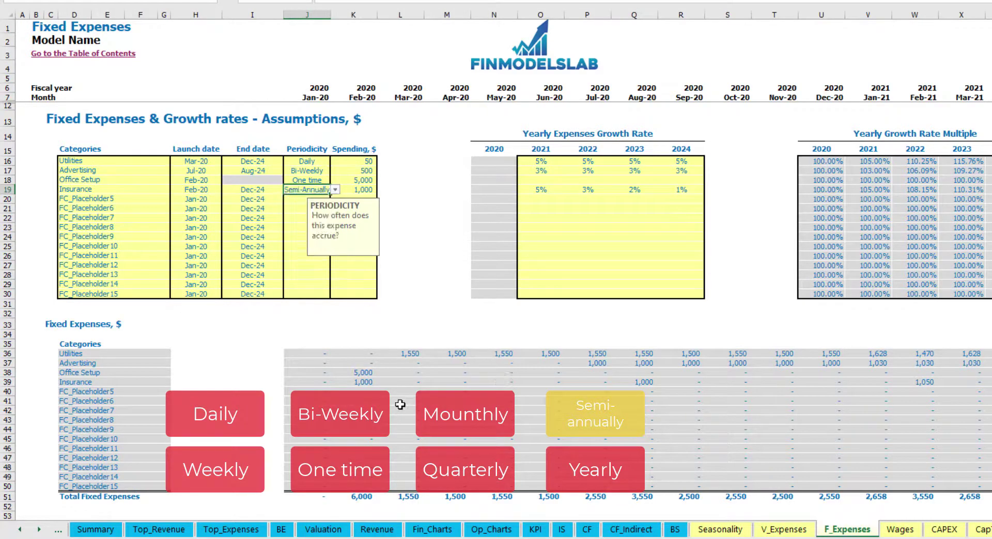
Step: Review the semi-annual Insurance payments across 2020 and early 2021, and change the Insurance periodicity to Yearly
{"action": "left_click_drag", "start_coordinate": [361, 382], "coordinate": [876, 382]}
{"action": "left_click", "coordinate": [911, 391]}
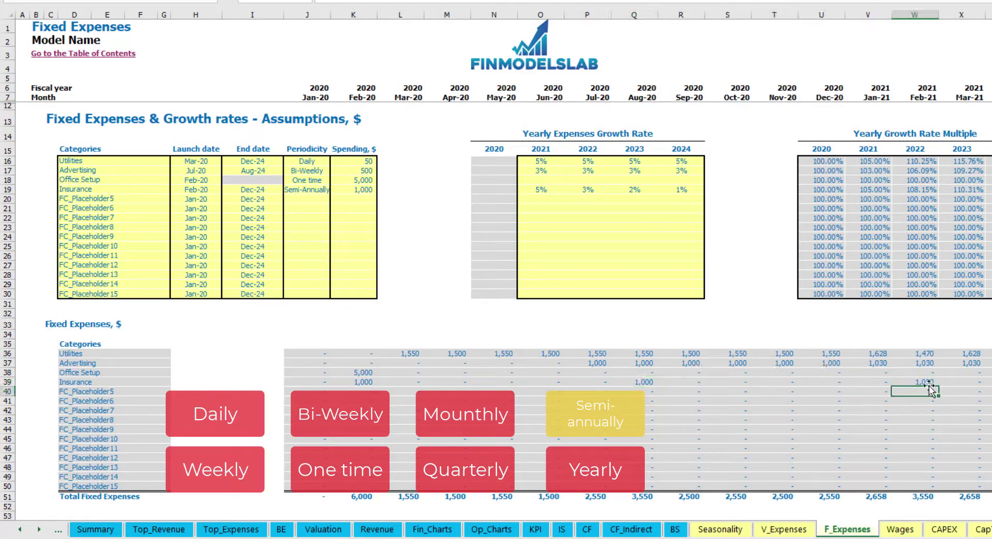
{"action": "left_click", "coordinate": [320, 190]}
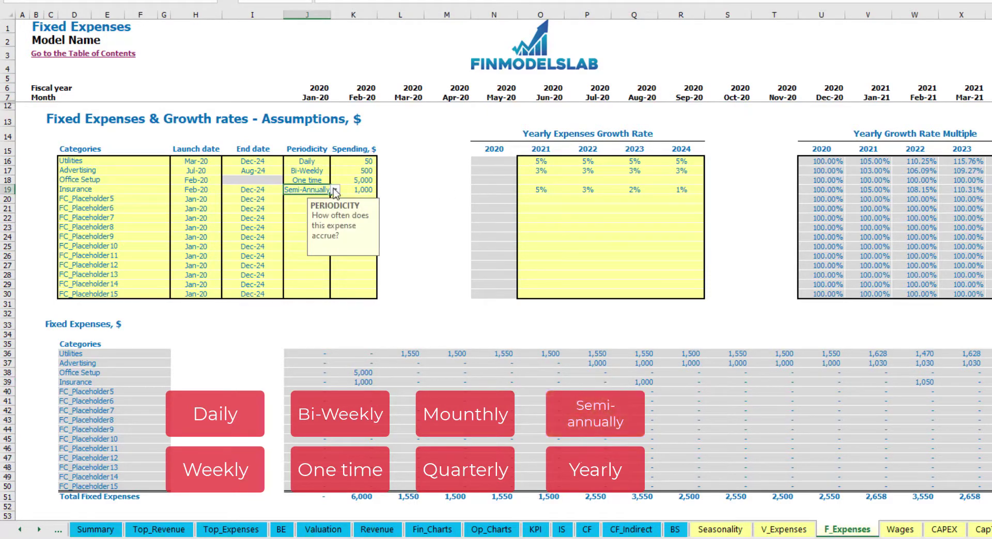
{"action": "left_click", "coordinate": [335, 190]}
{"action": "left_click", "coordinate": [299, 261]}
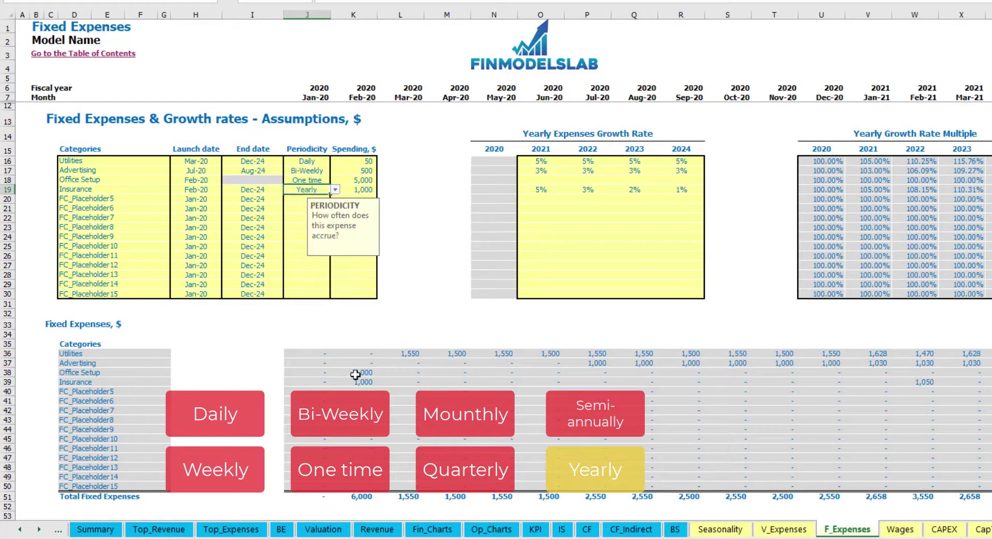
Step: Check the yearly Insurance payments against its launch and end dates, and look over the monthly Fixed Expenses table
{"action": "left_click_drag", "start_coordinate": [355, 384], "coordinate": [955, 383]}
{"action": "left_click", "coordinate": [204, 190]}
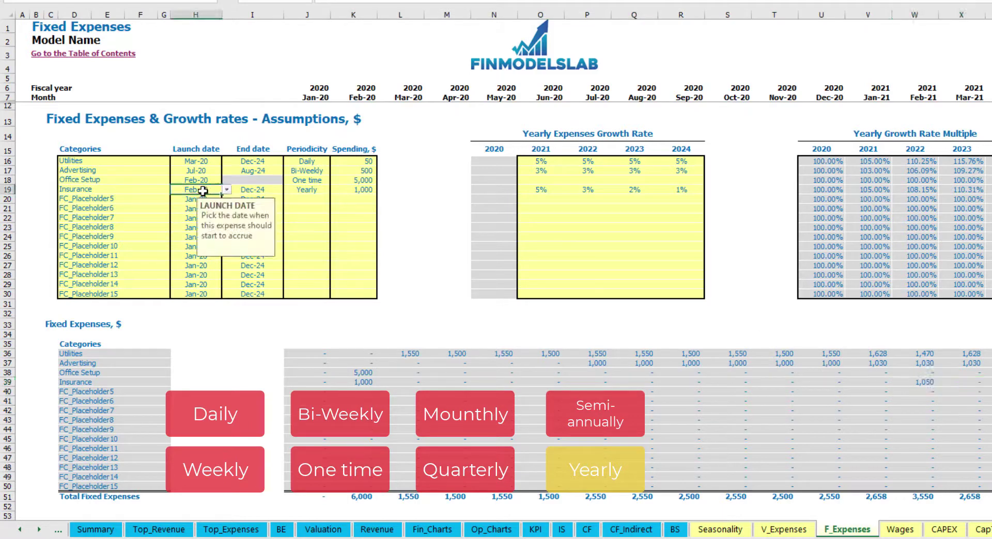
{"action": "left_click", "coordinate": [253, 188]}
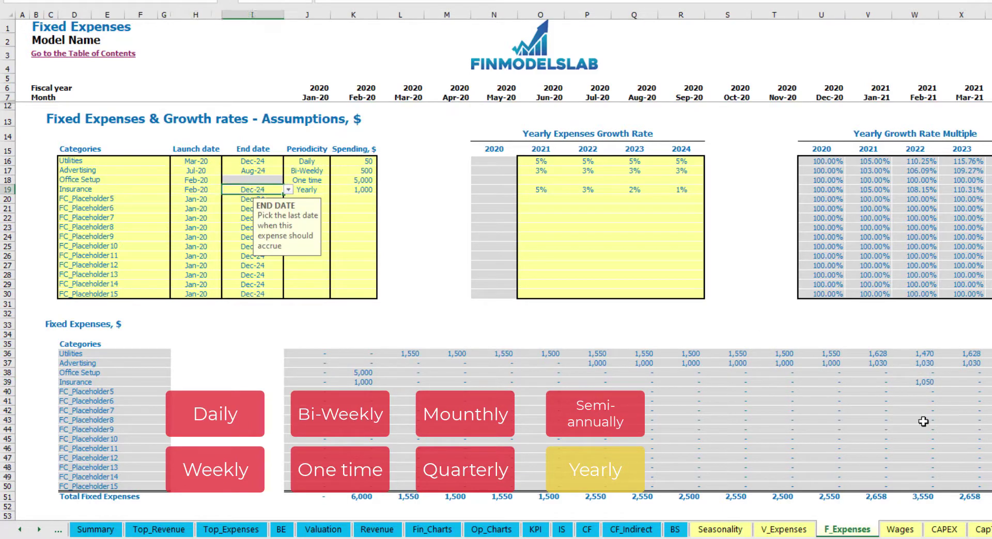
{"action": "left_click", "coordinate": [734, 294]}
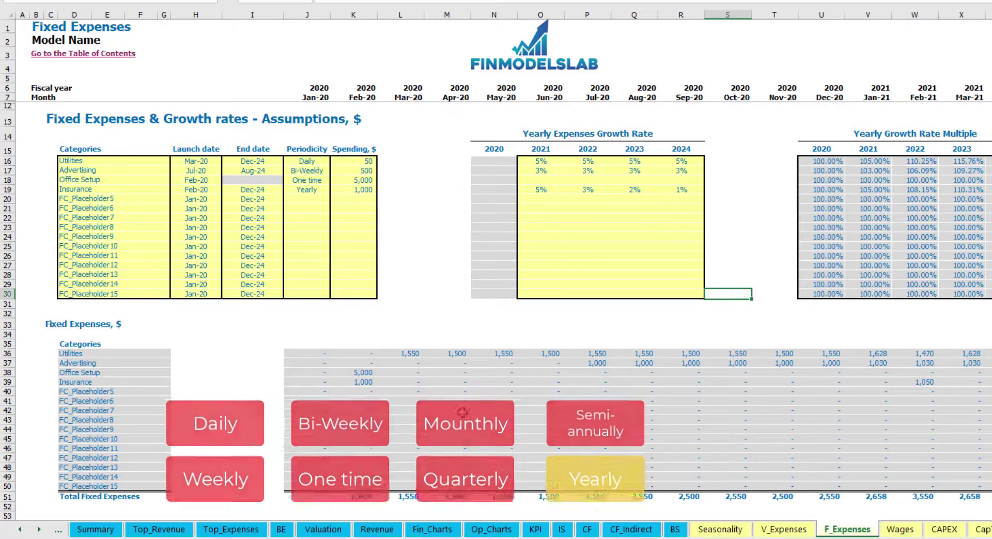
{"action": "left_click_drag", "start_coordinate": [305, 353], "coordinate": [961, 483]}
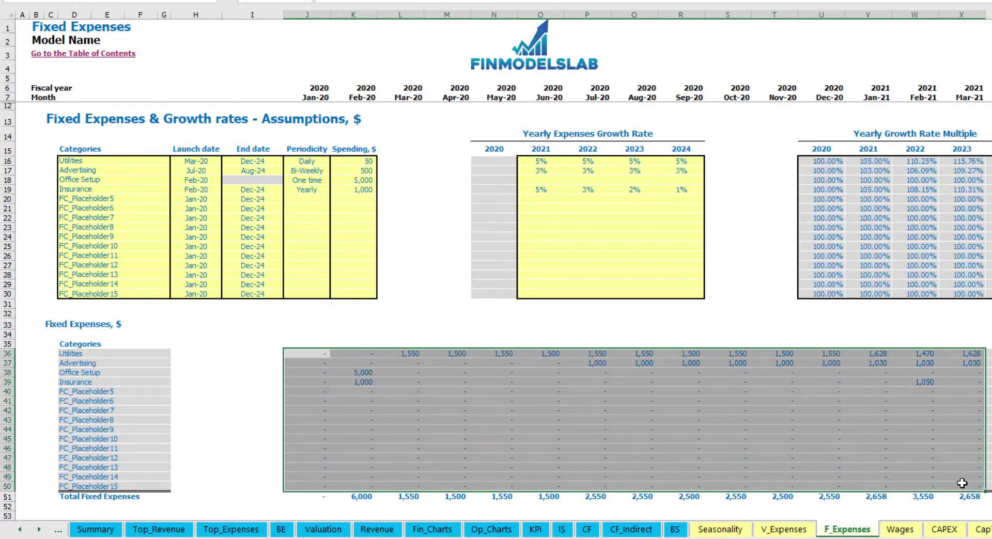
Step: Expand Total Fixed Expenses in the Income Statement and review the Utilities, Advertising, Office Setup, Insurance and placeholder lines
{"action": "left_click", "coordinate": [554, 535]}
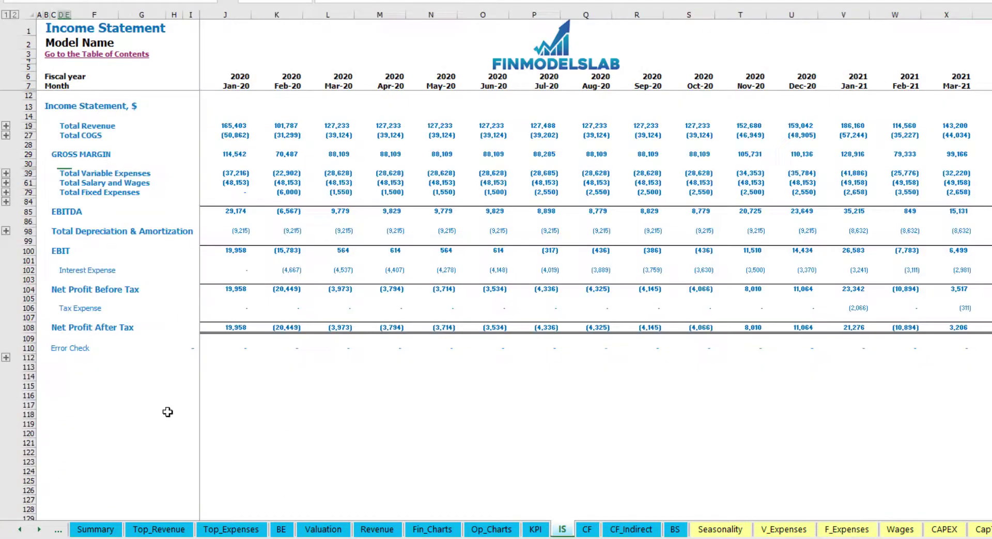
{"action": "left_click", "coordinate": [60, 192]}
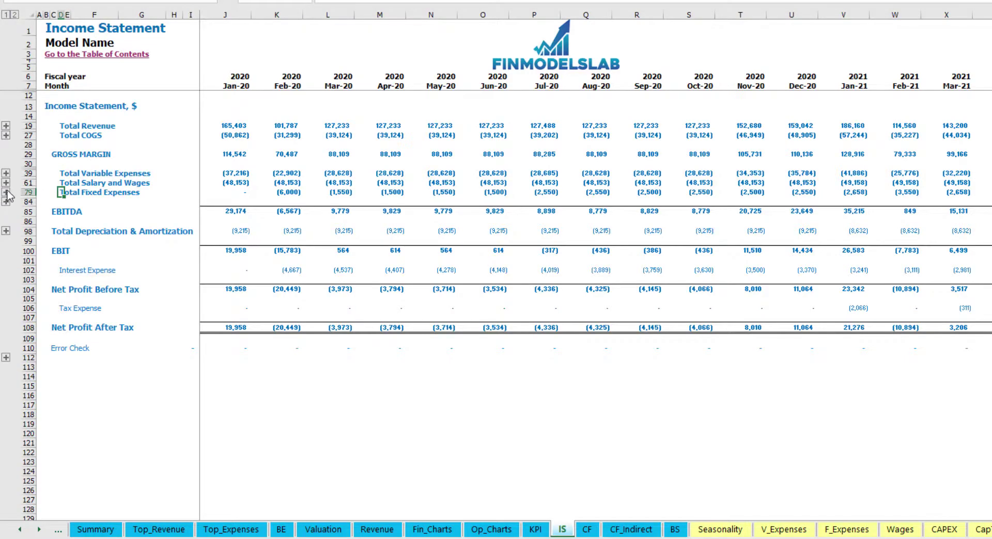
{"action": "left_click", "coordinate": [6, 192]}
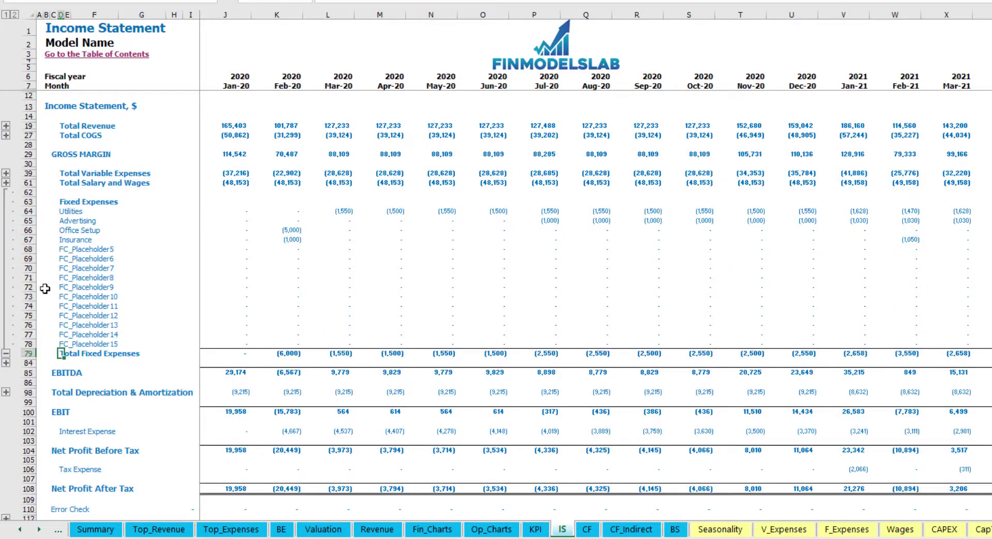
{"action": "left_click", "coordinate": [30, 212]}
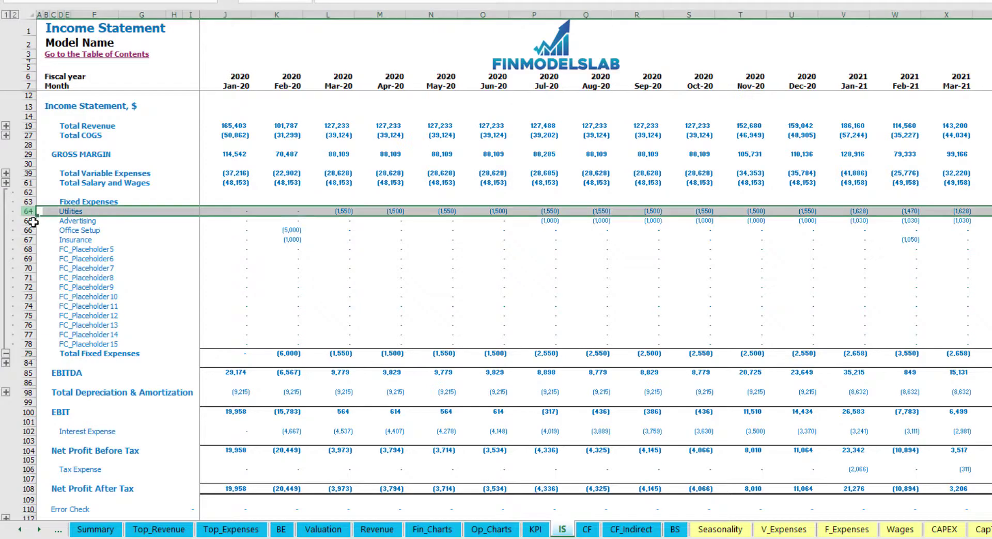
{"action": "left_click_drag", "start_coordinate": [33, 222], "coordinate": [33, 240]}
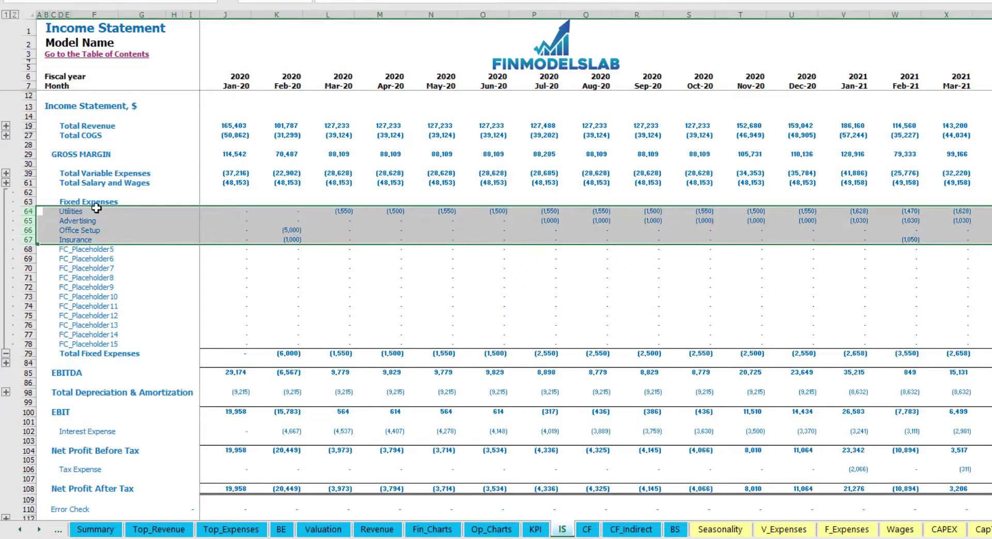
{"action": "left_click_drag", "start_coordinate": [67, 211], "coordinate": [70, 344]}
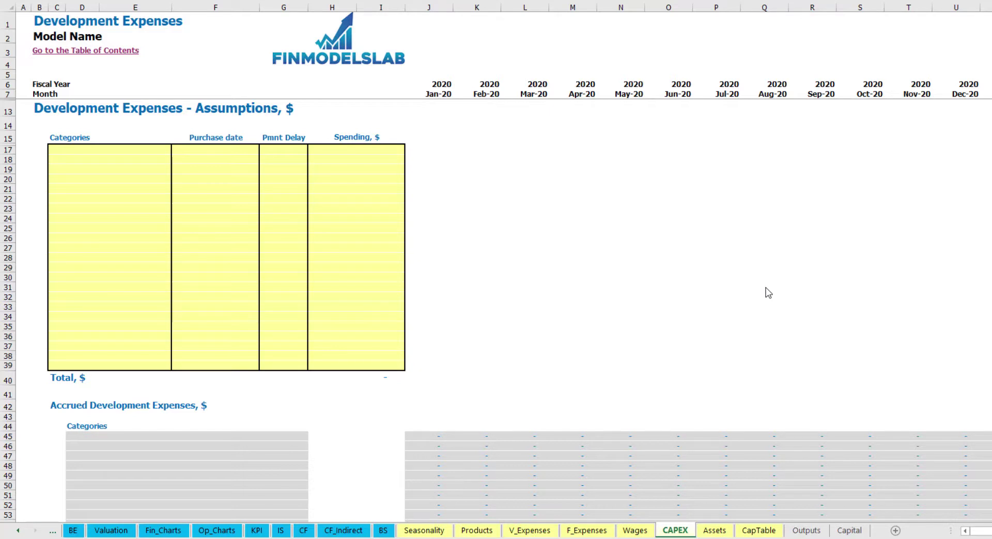
Step: Add the development expense category "Office dev" with purchase date Feb-20 and spending of 10,000
{"action": "left_click", "coordinate": [139, 150]}
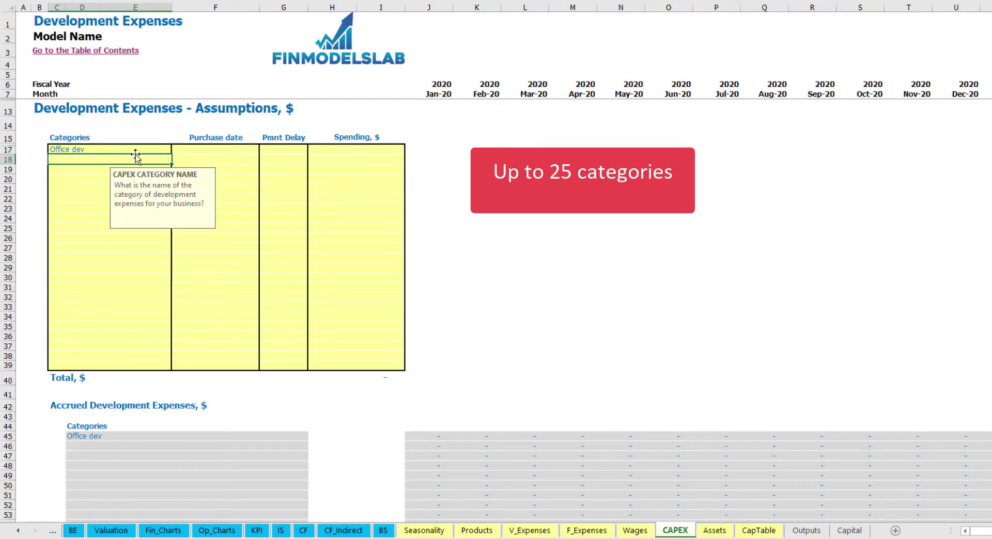
{"action": "left_click", "coordinate": [228, 151]}
{"action": "left_click", "coordinate": [264, 149]}
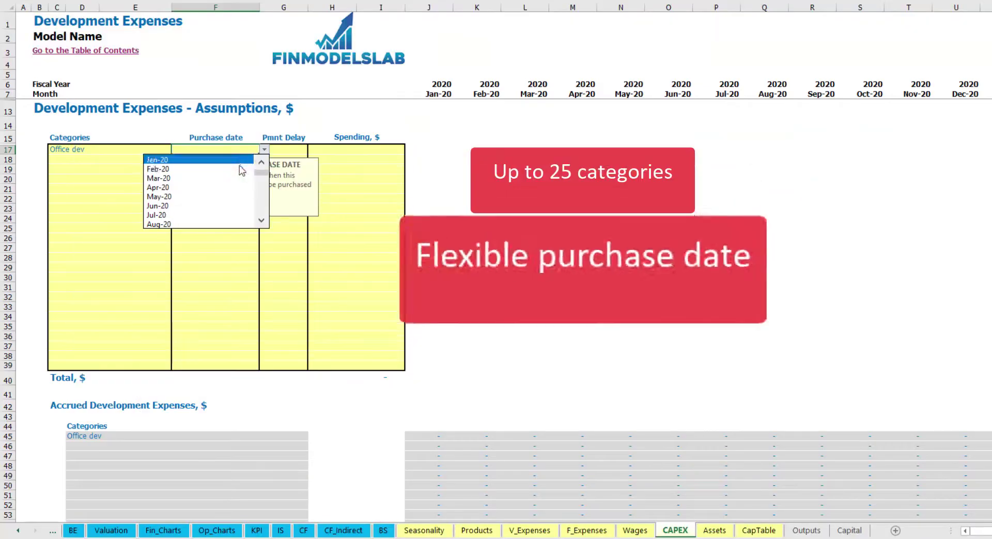
{"action": "left_click", "coordinate": [155, 168]}
{"action": "left_click", "coordinate": [342, 146]}
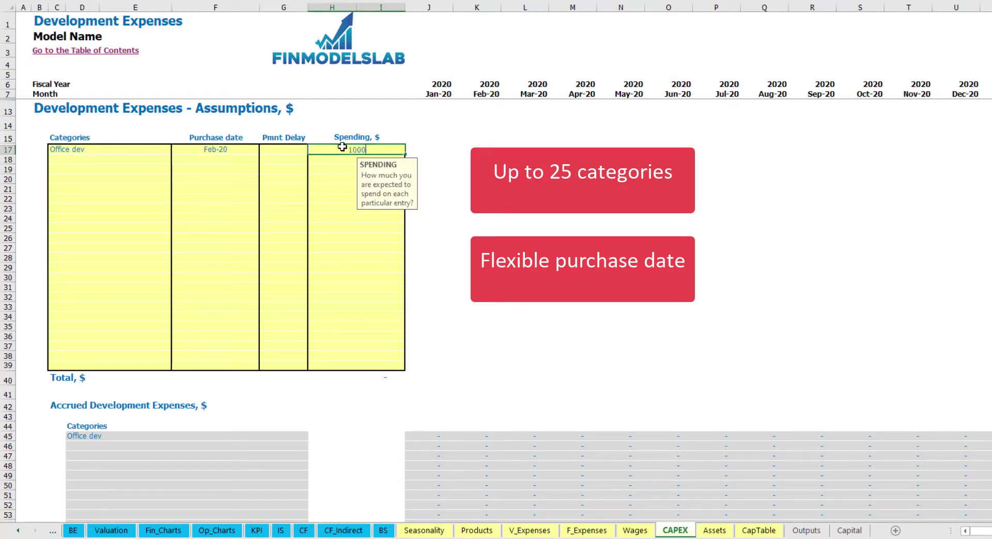
{"action": "key", "text": "Return"}
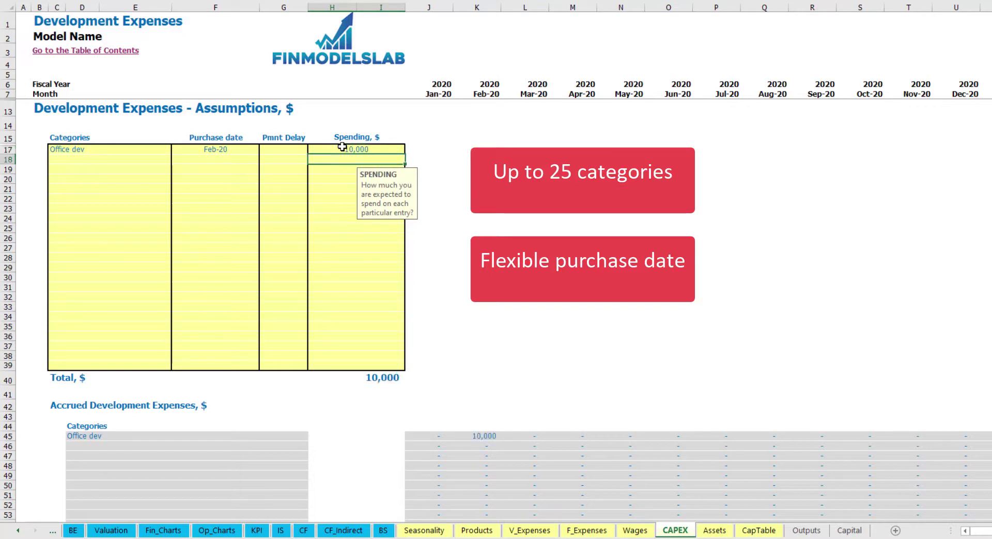
Step: Set the payment delay for Office dev to 2M
{"action": "left_click", "coordinate": [289, 150]}
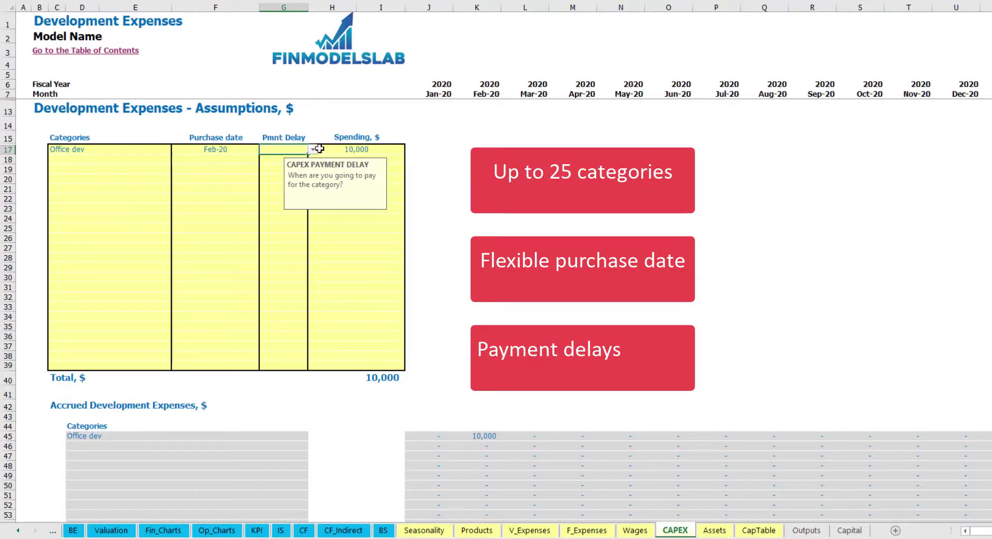
{"action": "left_click", "coordinate": [313, 150]}
{"action": "left_click", "coordinate": [275, 174]}
{"action": "left_click", "coordinate": [511, 182]}
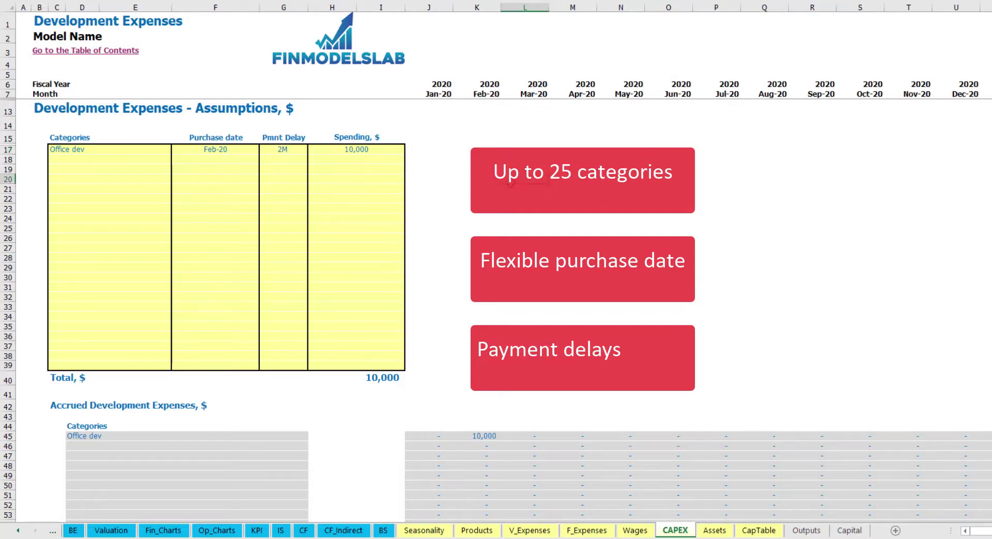
Step: Compare the timing of the Office dev expense in the accrued, paid and summary tables
{"action": "left_click", "coordinate": [484, 438]}
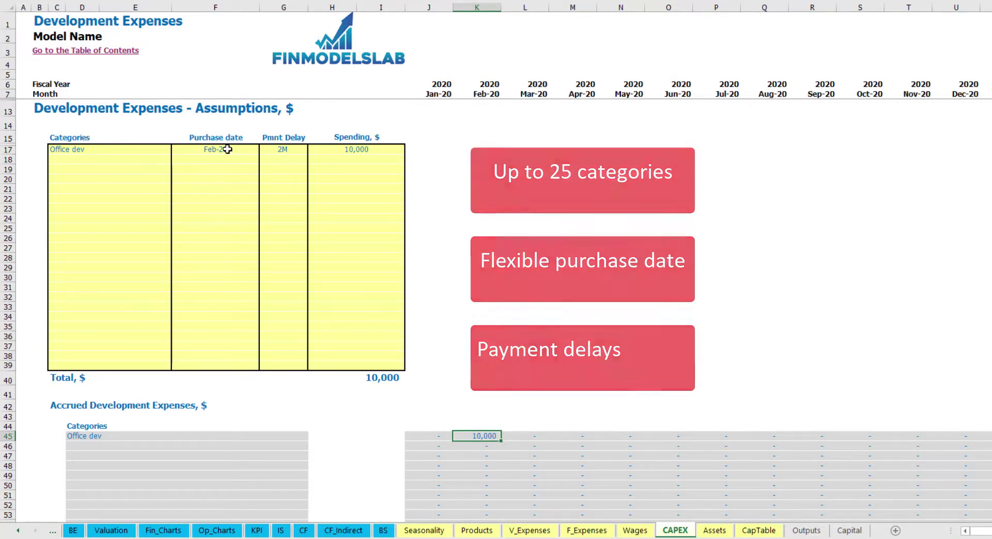
{"action": "scroll", "coordinate": [482, 230], "scroll_direction": "down", "scroll_amount": 10}
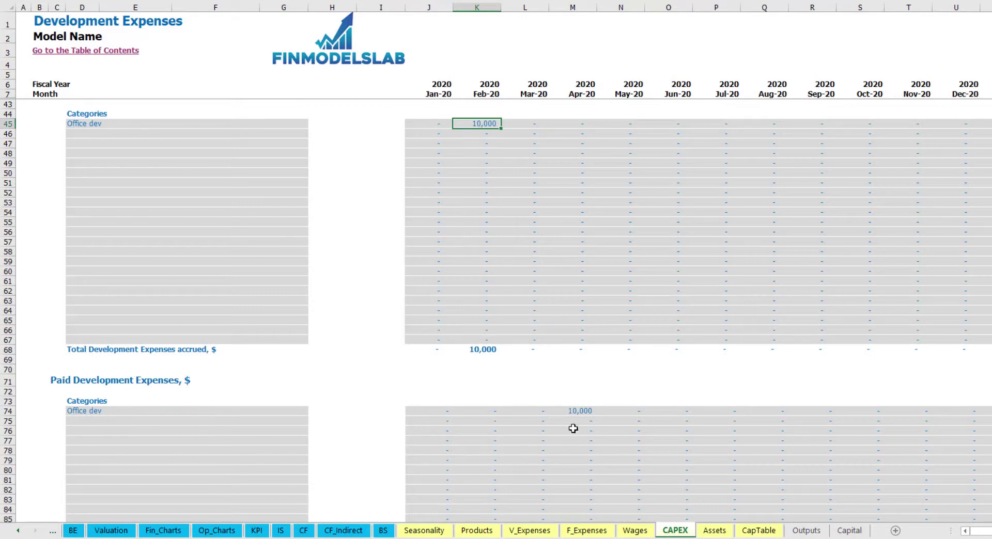
{"action": "left_click", "coordinate": [572, 412]}
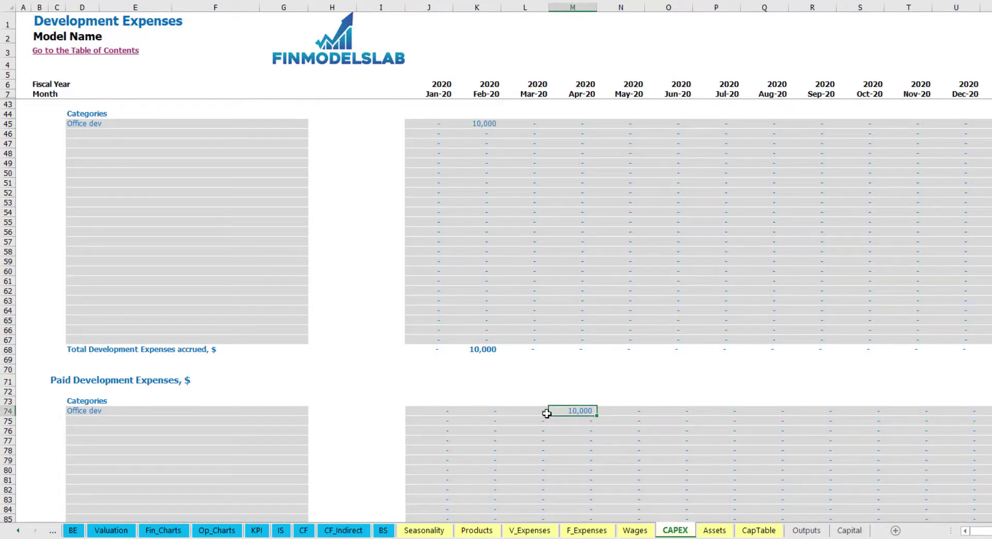
{"action": "scroll", "coordinate": [554, 409], "scroll_direction": "down", "scroll_amount": 3}
{"action": "scroll", "coordinate": [554, 410], "scroll_direction": "down", "scroll_amount": 10}
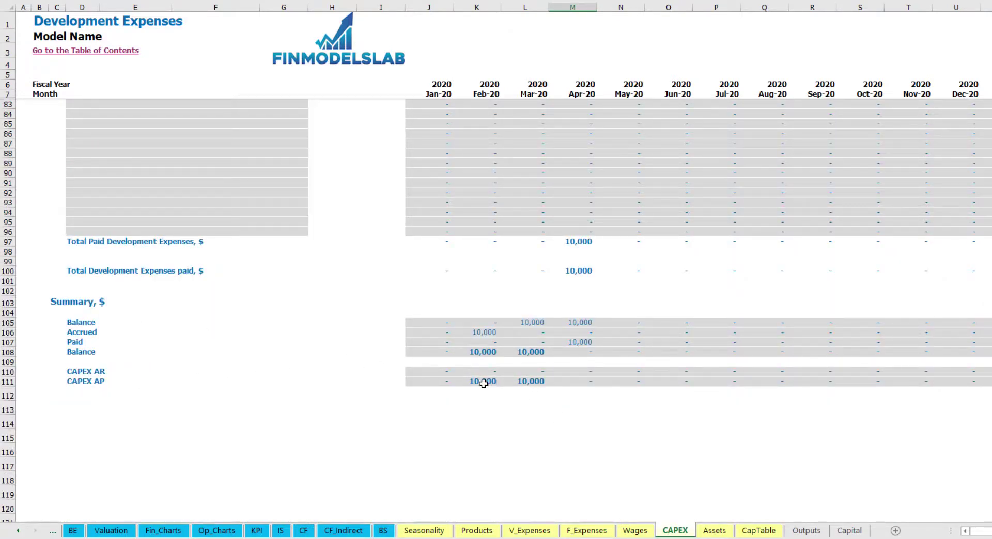
Step: Add a second development expense category "Other dev exp" with purchase date Mar-20 and spending of 5,000
{"action": "scroll", "coordinate": [526, 309], "scroll_direction": "up", "scroll_amount": 20}
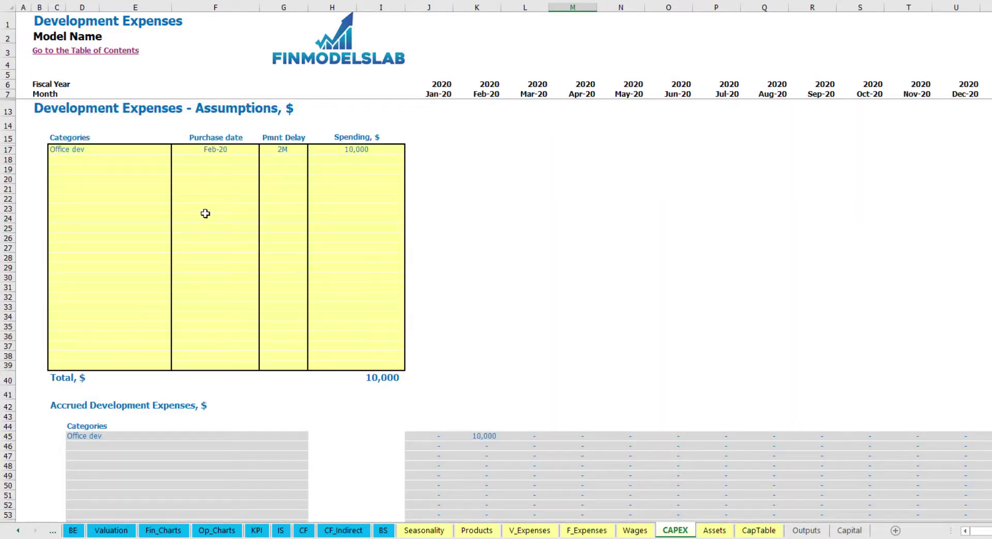
{"action": "left_click", "coordinate": [91, 158]}
{"action": "type", "text": "Other dev"}
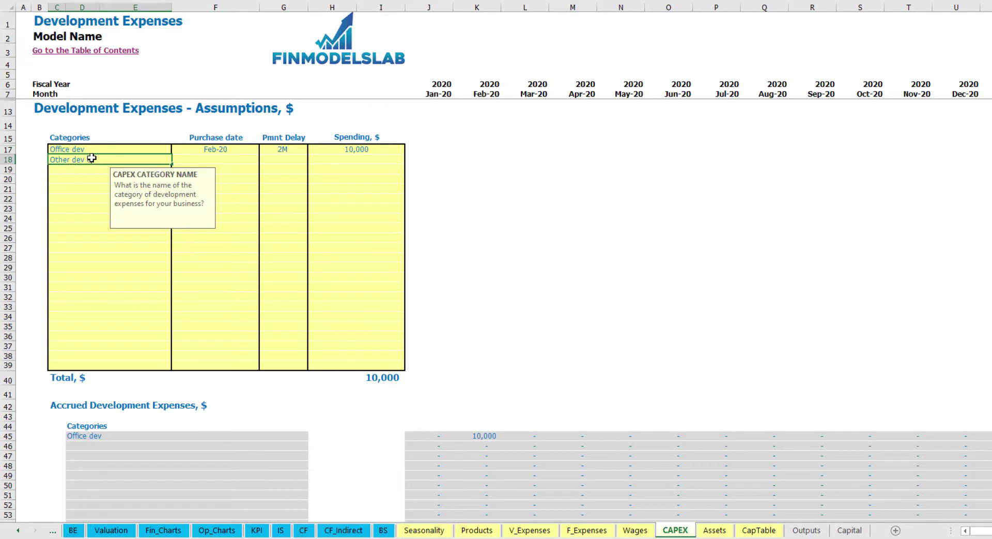
{"action": "type", "text": " exp"}
{"action": "key", "text": "Return"}
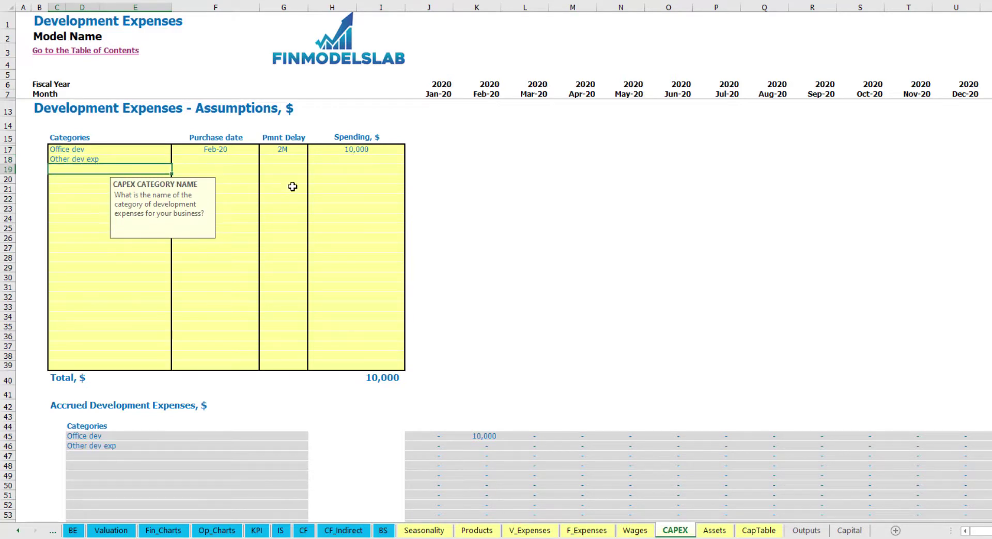
{"action": "left_click", "coordinate": [239, 156]}
{"action": "left_click", "coordinate": [264, 159]}
{"action": "left_click", "coordinate": [242, 186]}
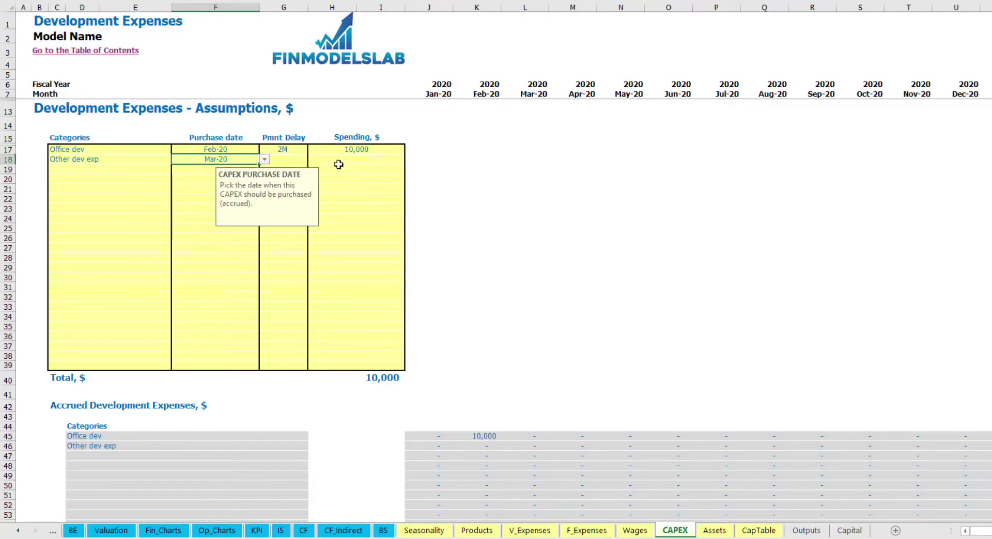
{"action": "left_click", "coordinate": [341, 163]}
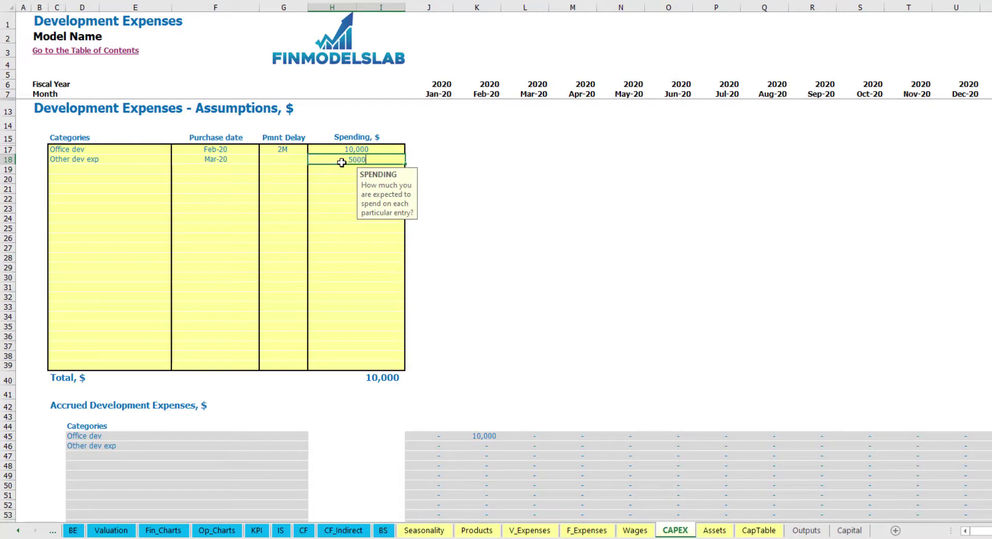
{"action": "key", "text": "Return"}
Step: Set the payment delay for Other dev exp to 0M
{"action": "left_click", "coordinate": [294, 163]}
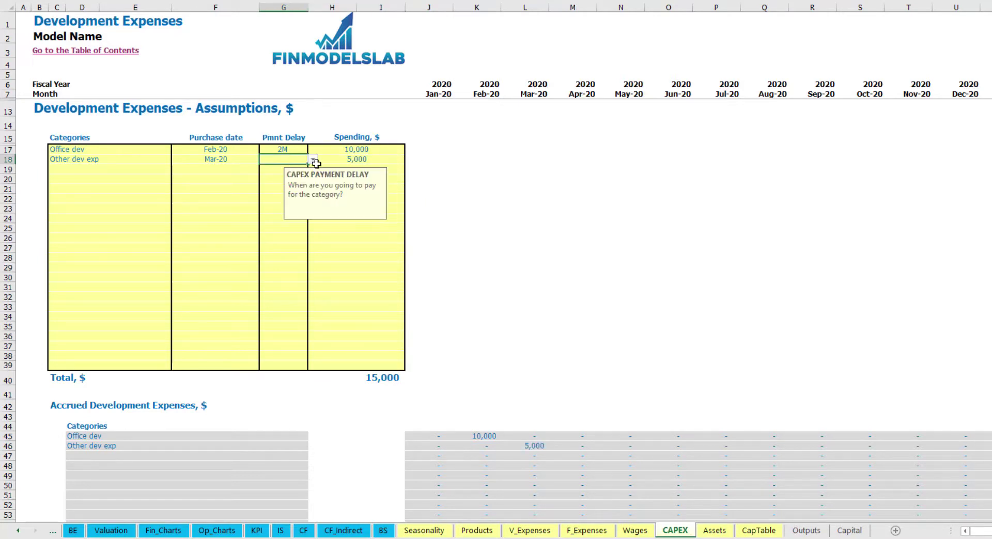
{"action": "left_click", "coordinate": [313, 160]}
{"action": "left_click", "coordinate": [308, 184]}
Step: Check the Other dev exp amount in the accrued and paid tables, and the total of the development assumptions
{"action": "scroll", "coordinate": [520, 410], "scroll_direction": "down", "scroll_amount": 3}
{"action": "left_click", "coordinate": [537, 342]}
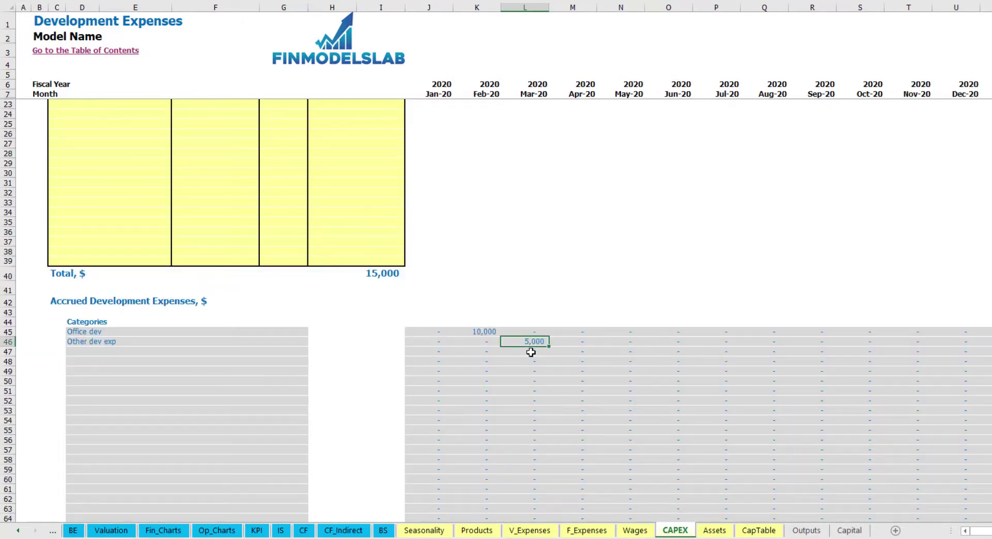
{"action": "scroll", "coordinate": [527, 343], "scroll_direction": "down", "scroll_amount": 10}
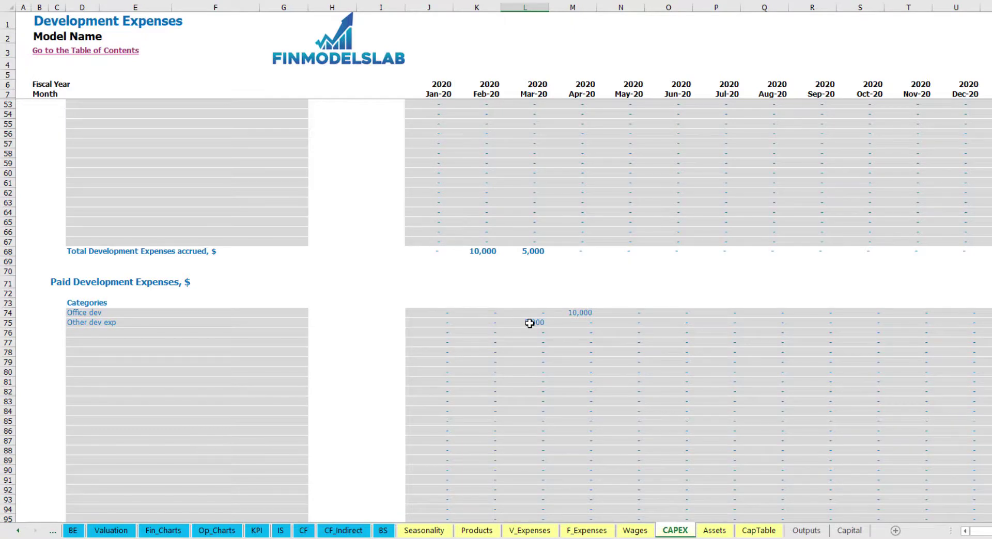
{"action": "scroll", "coordinate": [529, 323], "scroll_direction": "up", "scroll_amount": 13}
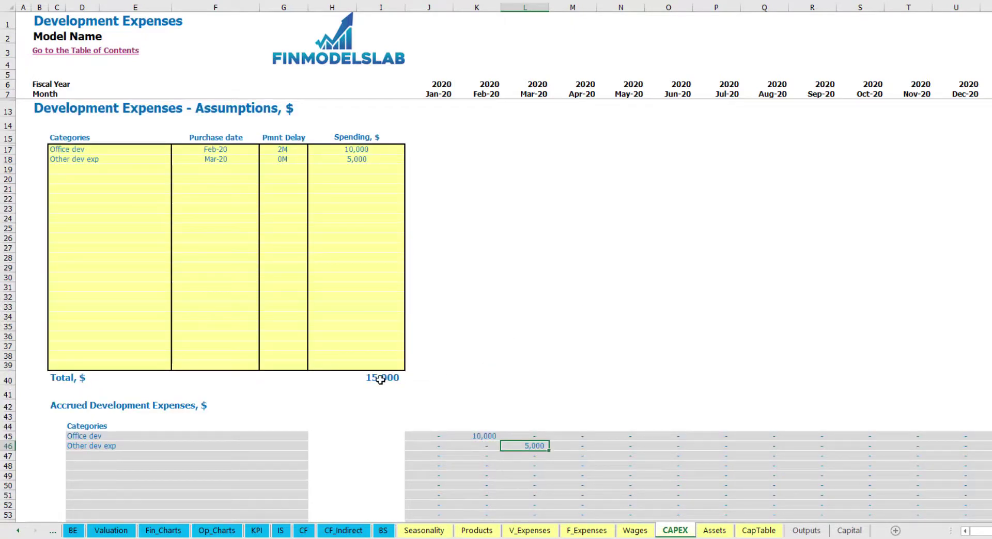
Step: Open the Assets sheet and review the monthly Book Depreciation and Capital Expenditure of Development Expenses
{"action": "left_click", "coordinate": [715, 530]}
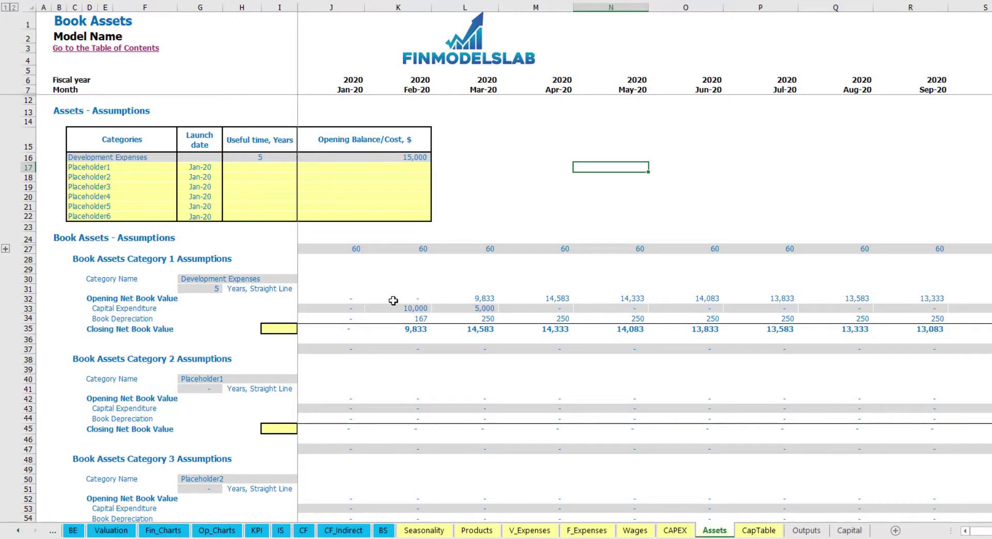
{"action": "left_click", "coordinate": [26, 318]}
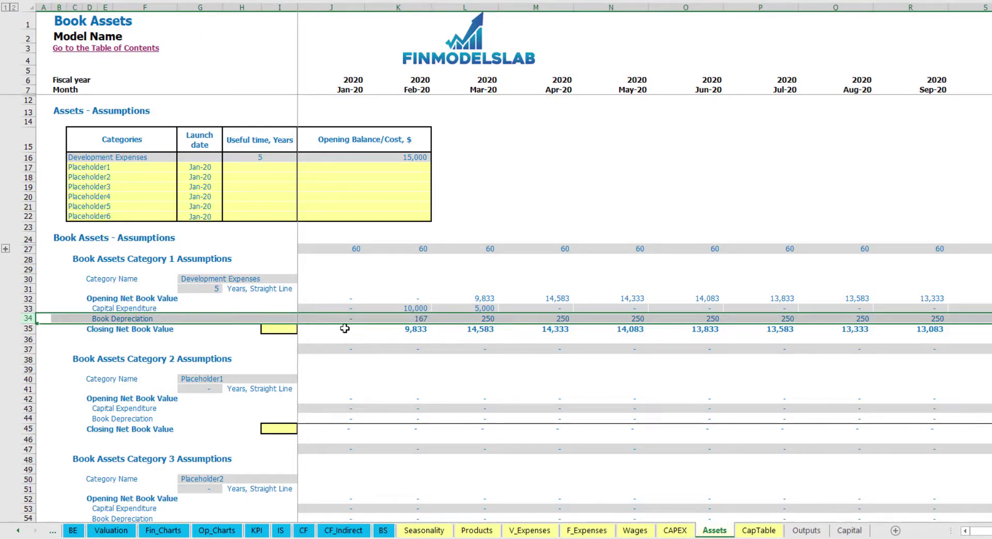
{"action": "left_click_drag", "start_coordinate": [330, 308], "coordinate": [592, 308]}
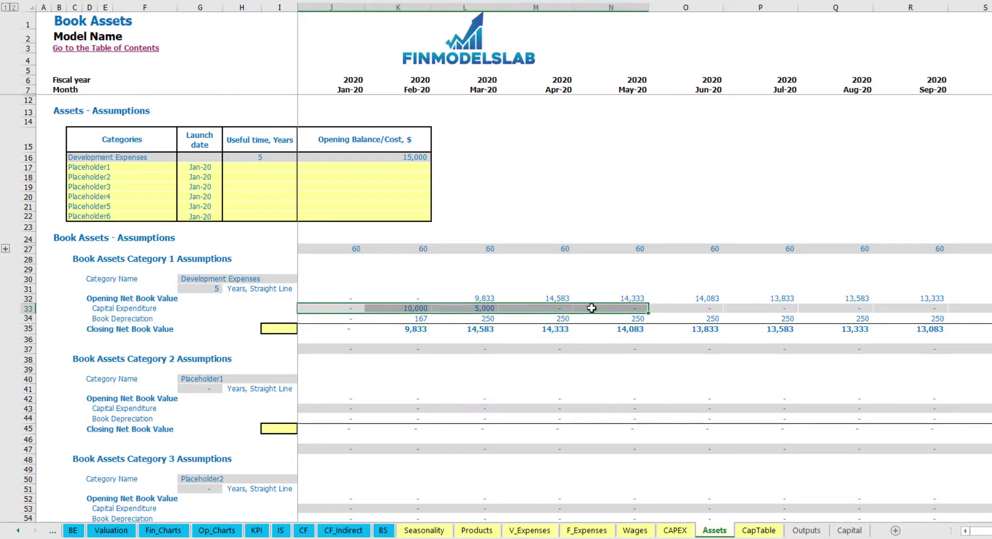
Step: Review the monthly Closing Net Book Value of Development Expenses
{"action": "left_click_drag", "start_coordinate": [351, 333], "coordinate": [654, 333]}
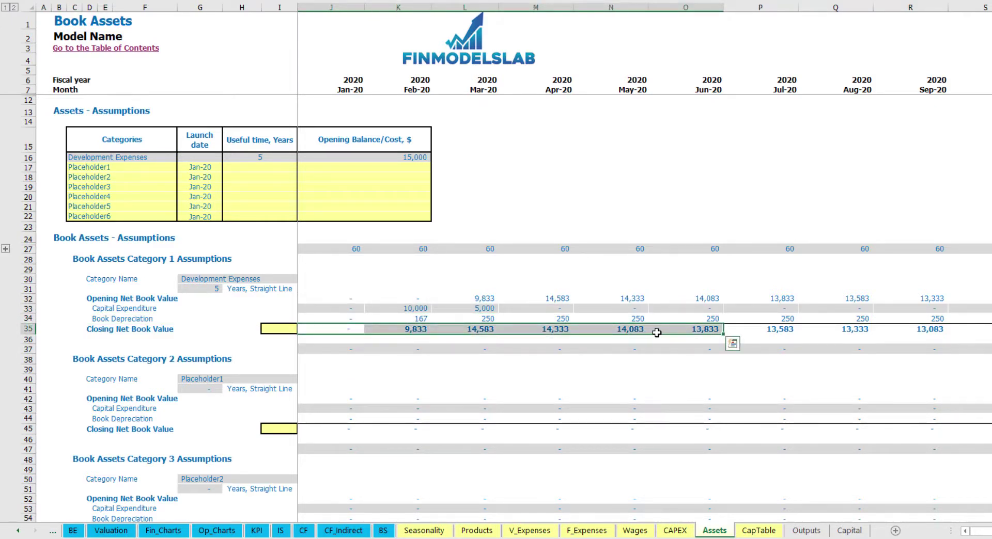
Step: Add an asset category "Other assets" with launch date Apr-20, a useful time of 10 years and an opening cost of 25,000
{"action": "left_click", "coordinate": [137, 164]}
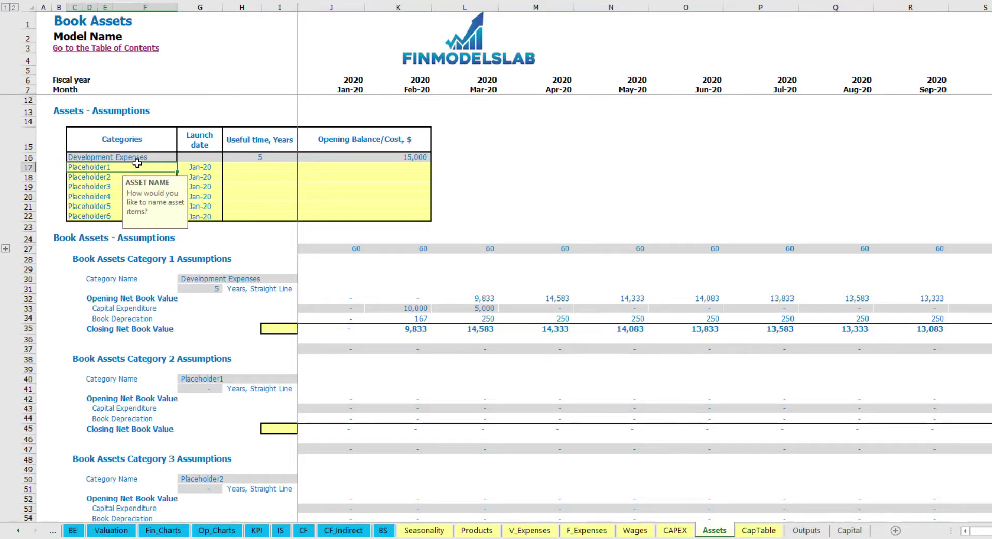
{"action": "type", "text": "Other assets"}
{"action": "key", "text": "Return"}
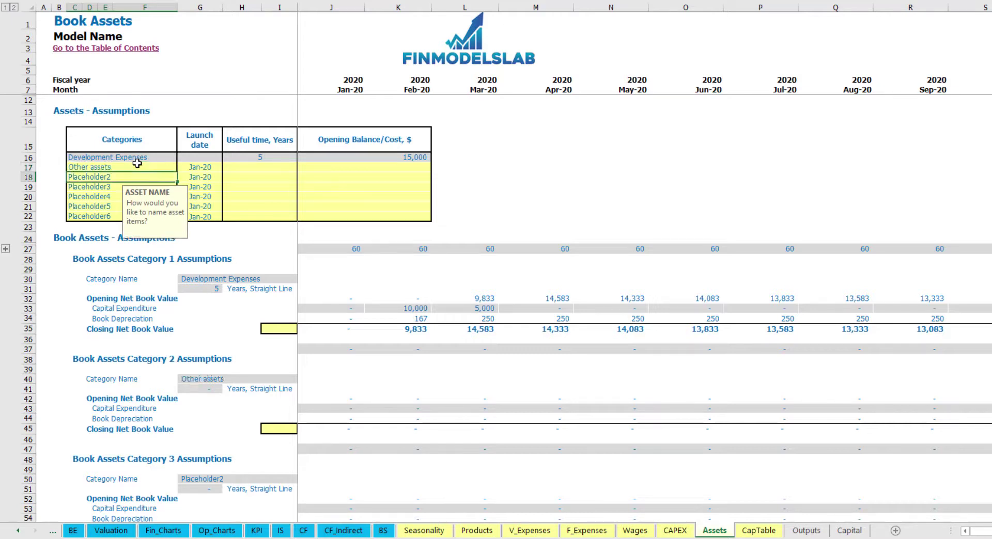
{"action": "left_click", "coordinate": [286, 166]}
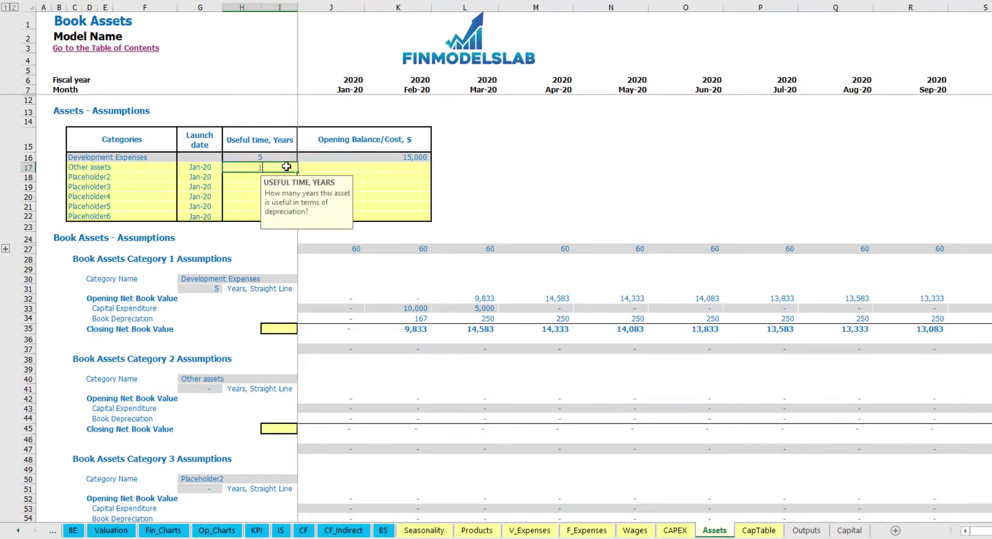
{"action": "left_click", "coordinate": [366, 169]}
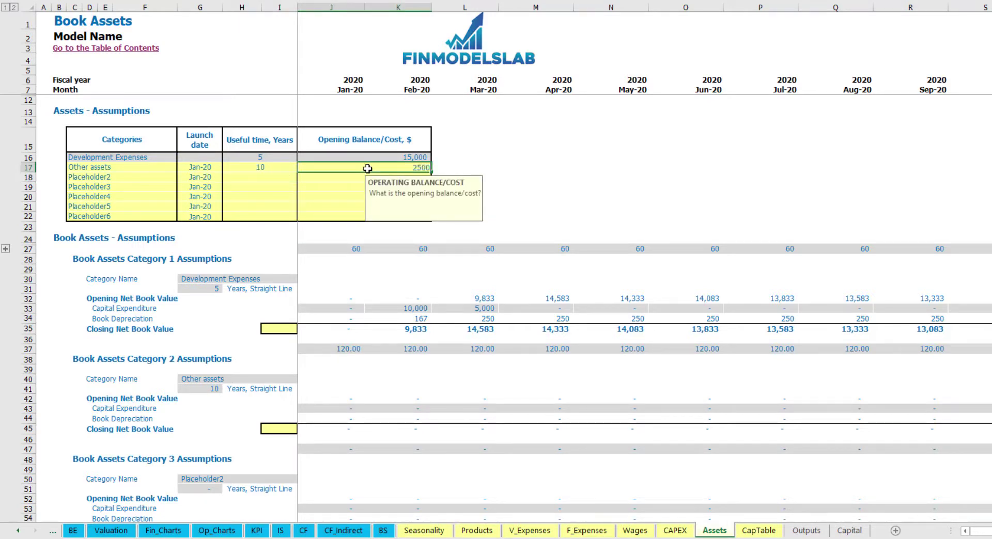
{"action": "key", "text": "Return"}
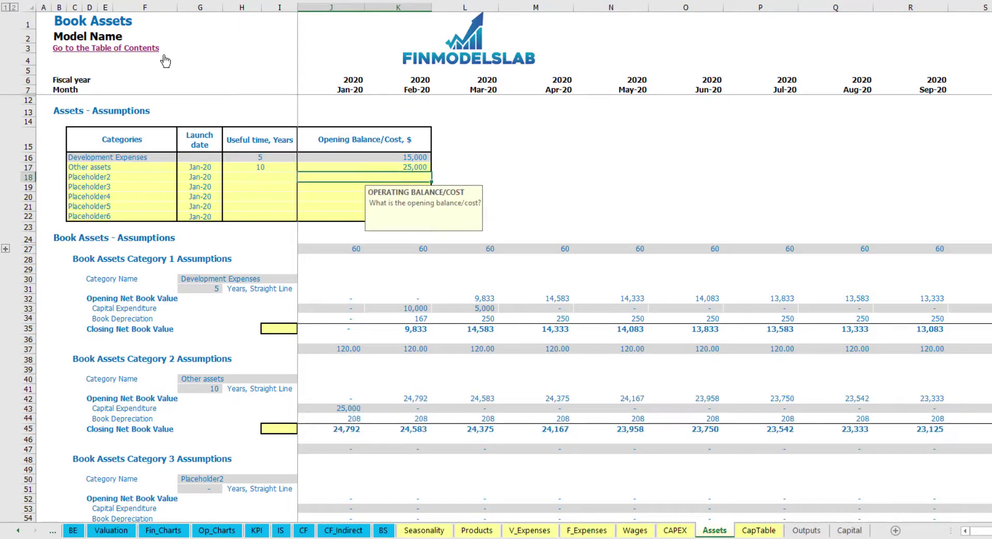
{"action": "left_click", "coordinate": [209, 167]}
{"action": "left_click", "coordinate": [227, 168]}
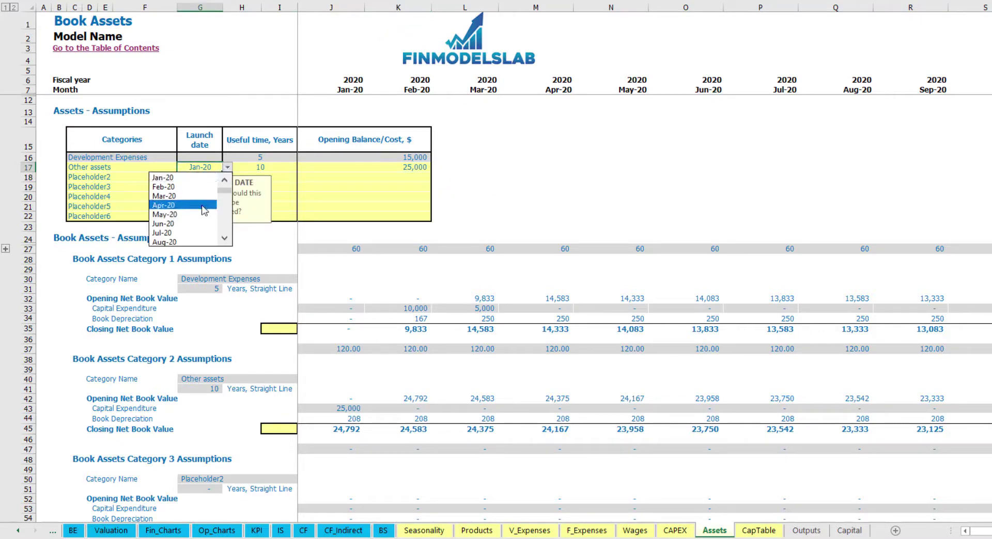
{"action": "left_click", "coordinate": [203, 206]}
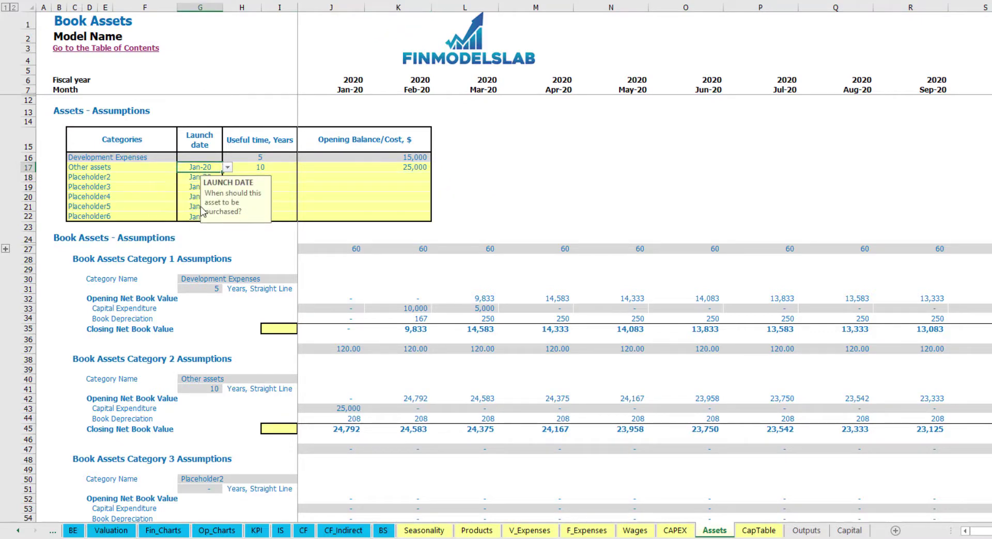
Step: Review the Capital Expenditure, Book Depreciation and Closing Net Book Value of Other assets from Apr-20 onward
{"action": "left_click", "coordinate": [561, 409]}
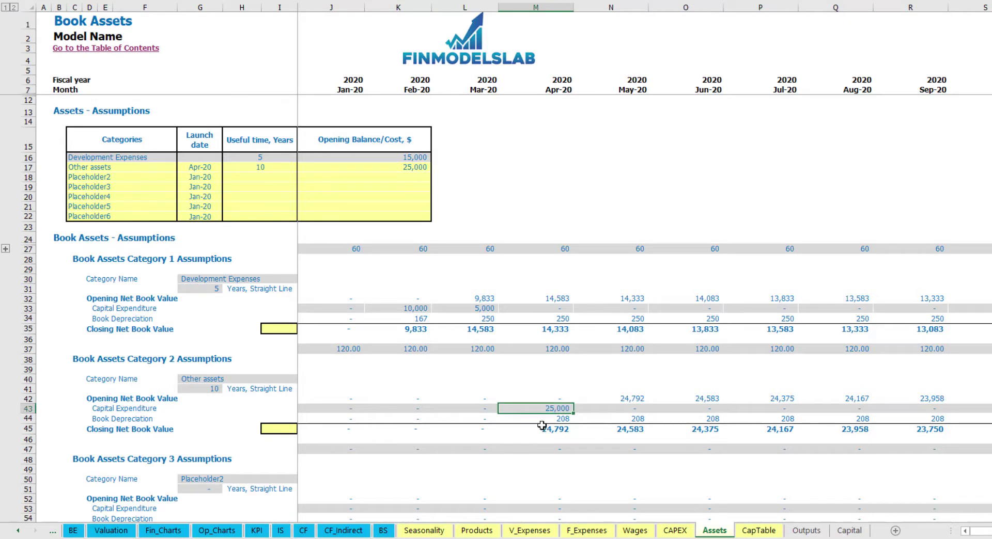
{"action": "left_click_drag", "start_coordinate": [563, 418], "coordinate": [759, 417]}
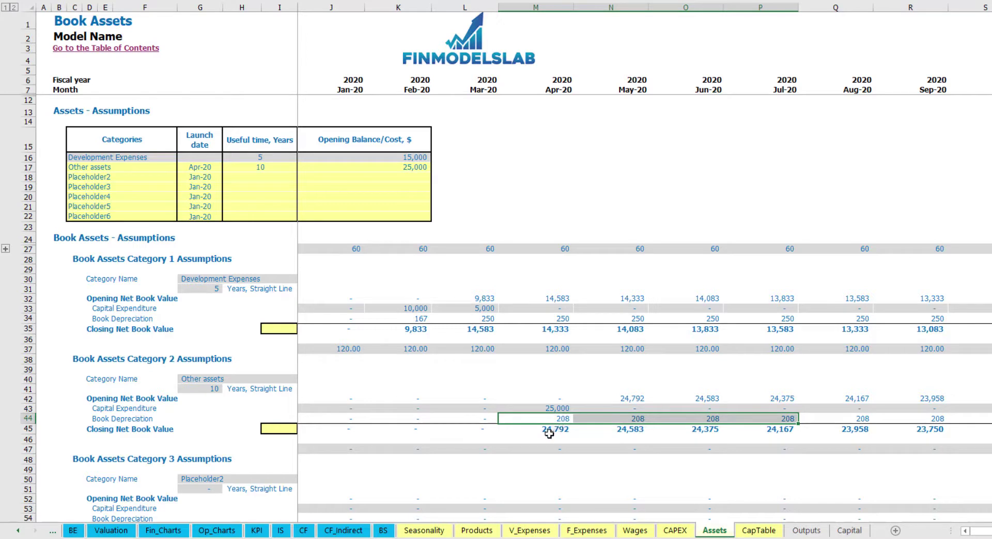
{"action": "left_click_drag", "start_coordinate": [561, 431], "coordinate": [809, 429]}
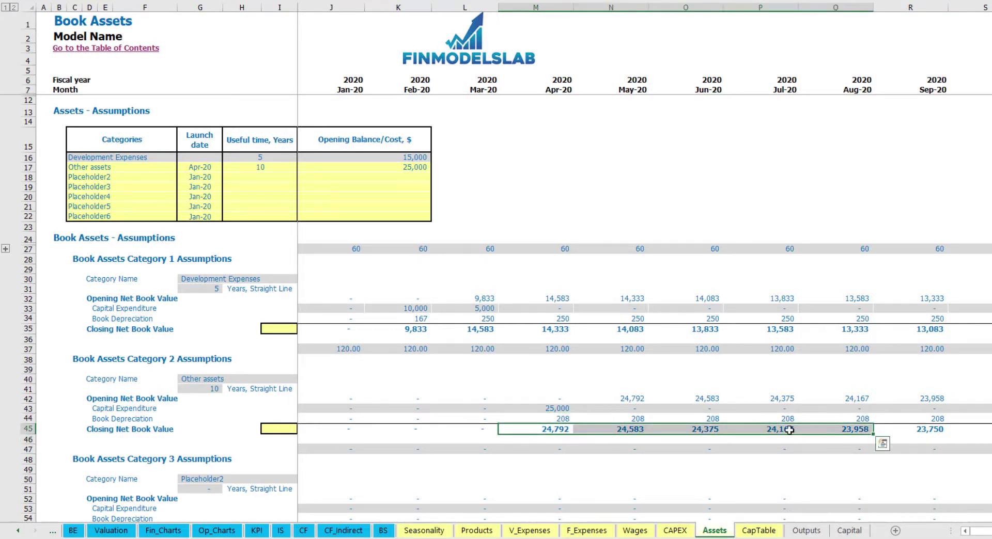
Step: Check Total Depreciation & Amortization in the income statement and Fixed Assets Capital Expenditure in the cash flow statement
{"action": "left_click", "coordinate": [282, 531]}
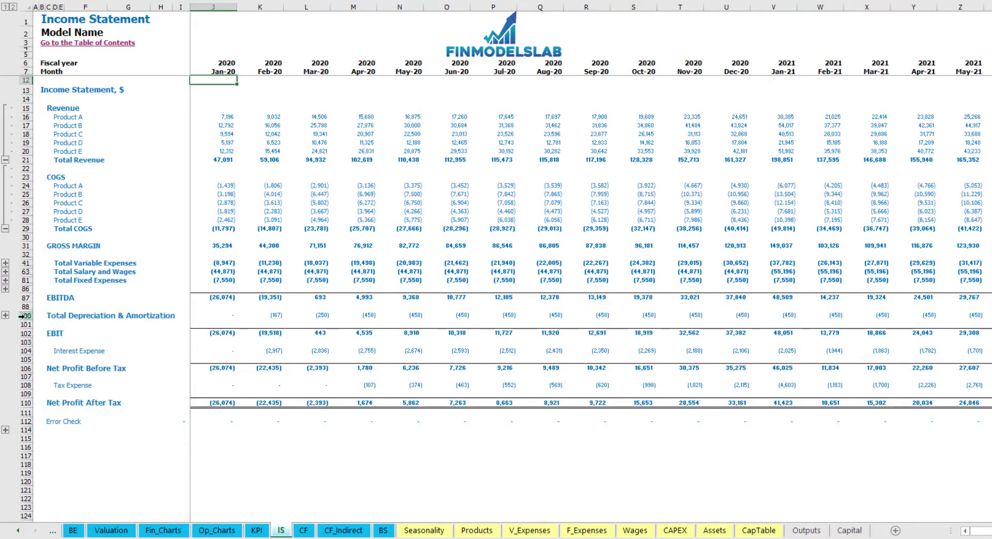
{"action": "left_click", "coordinate": [302, 531]}
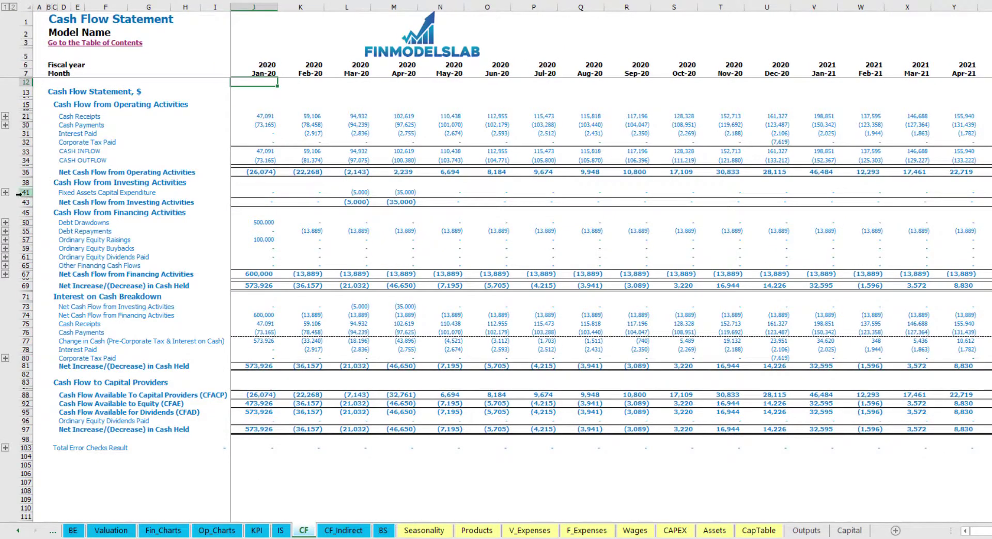
Step: Open the balance sheet and examine the Fixed Assets, CAPEX Prepayment and CAPEX Payable rows
{"action": "left_click", "coordinate": [381, 532]}
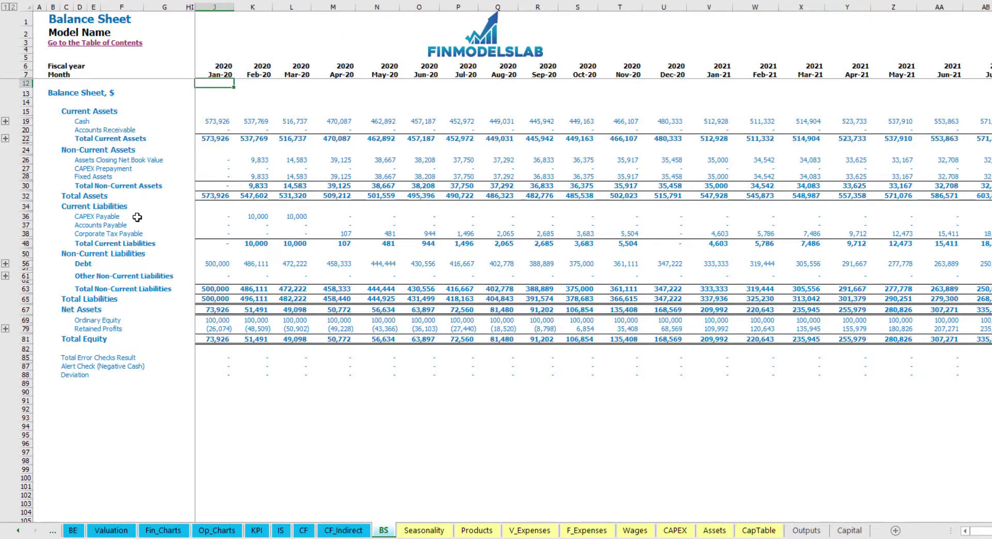
{"action": "left_click", "coordinate": [27, 176]}
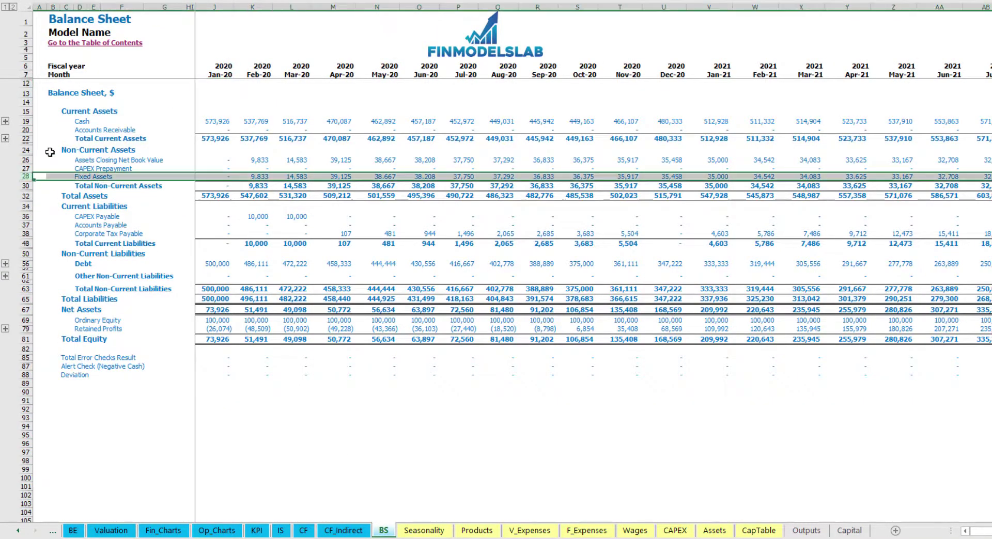
{"action": "left_click", "coordinate": [24, 169]}
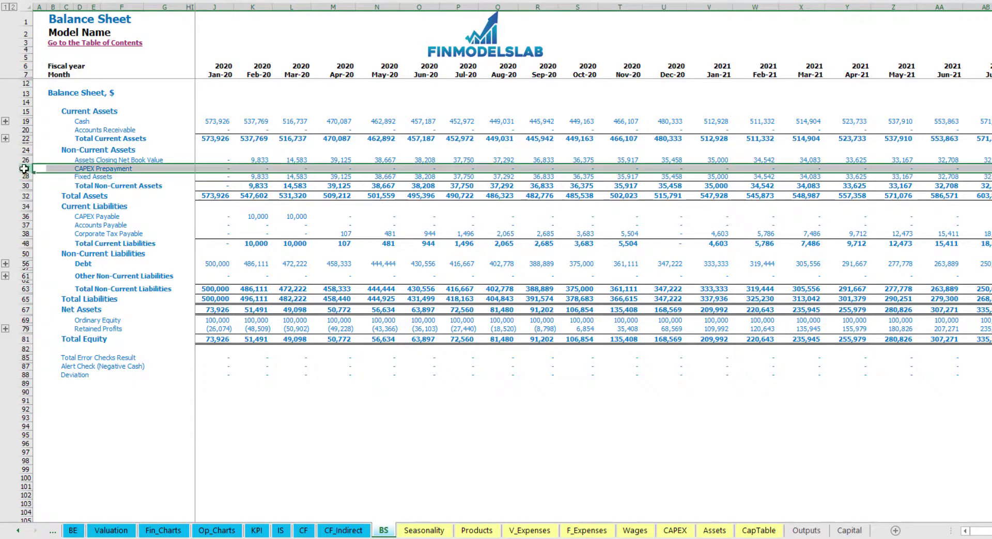
{"action": "left_click", "coordinate": [28, 217]}
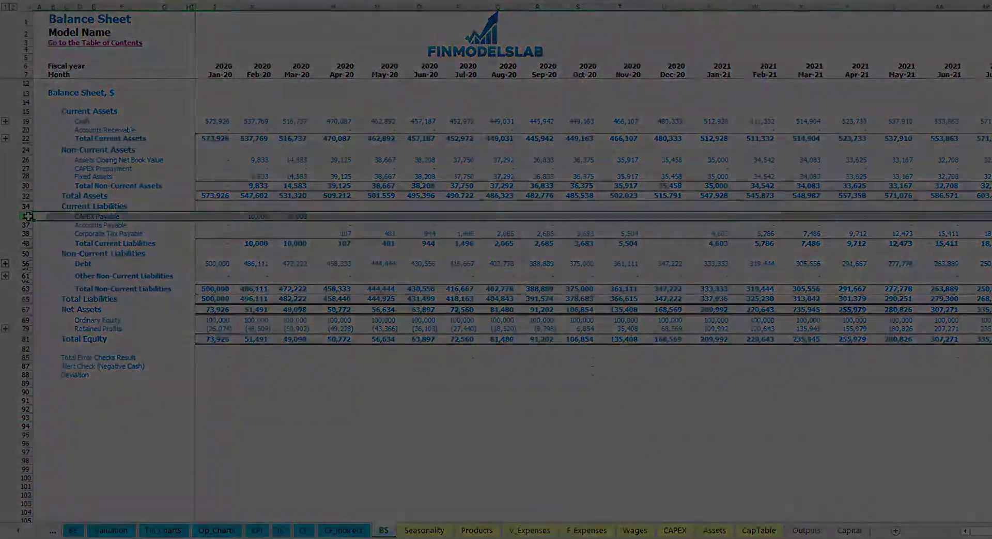
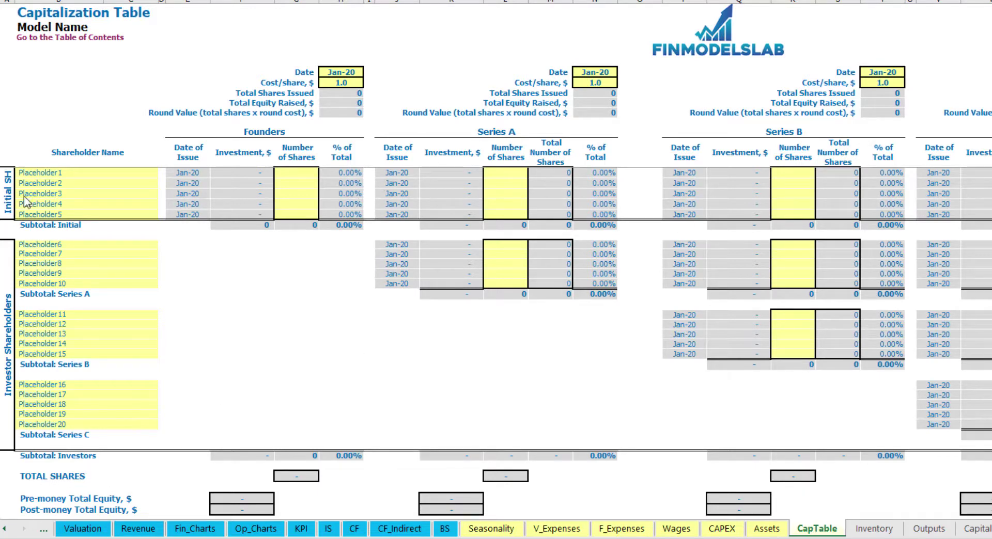
Step: Name the first two initial shareholders in the capitalization table "Founder 1" and "Founder 2"
{"action": "left_click", "coordinate": [44, 171]}
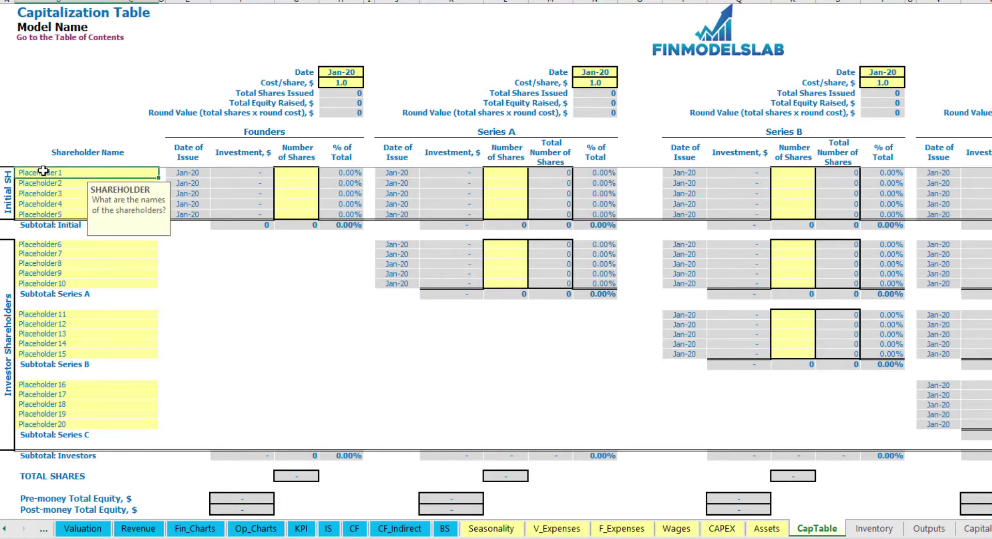
{"action": "type", "text": "Founder"}
{"action": "key", "text": "Return"}
{"action": "key", "text": "Up"}
{"action": "key", "text": "ctrl+c"}
{"action": "key", "text": "Down"}
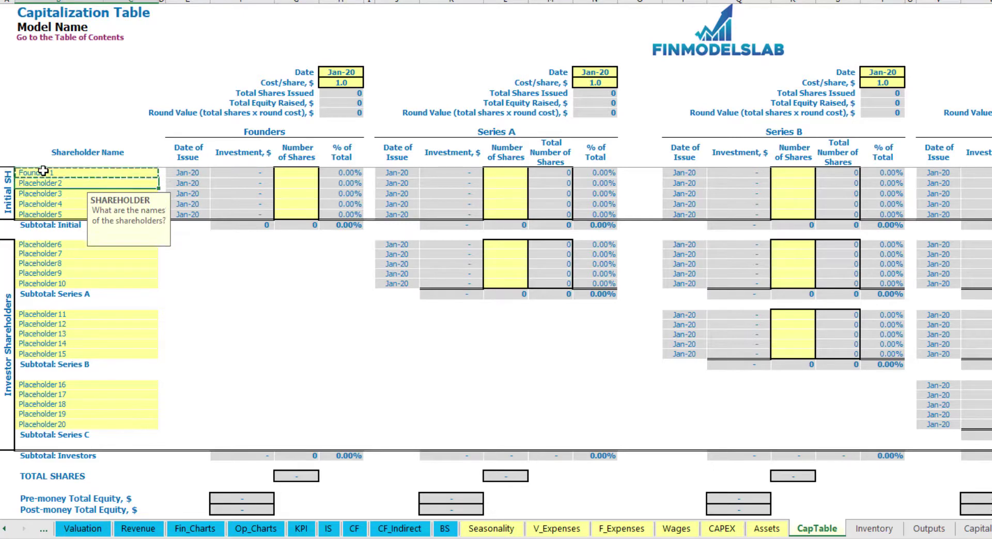
{"action": "key", "text": "ctrl+v"}
{"action": "key", "text": "F2"}
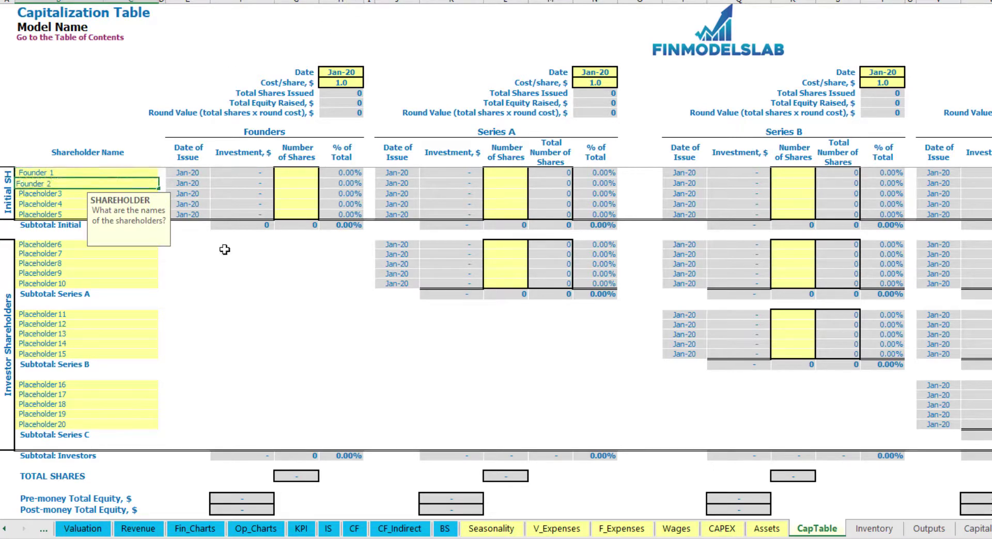
{"action": "type", "text": "2"}
{"action": "key", "text": "Return"}
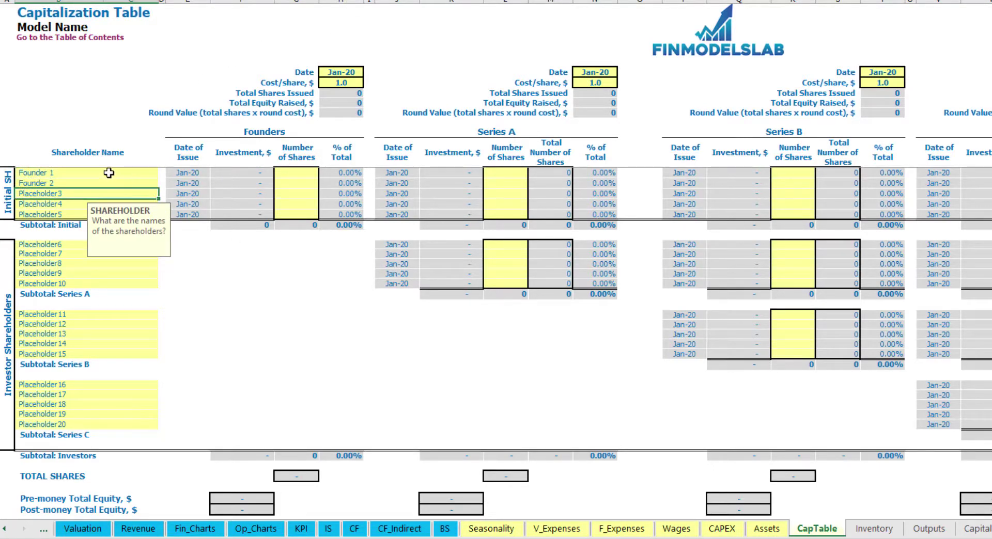
Step: Set the founders' number of shares to 10,000 for Founder 1 and 20,000 for Founder 2
{"action": "left_click", "coordinate": [301, 173]}
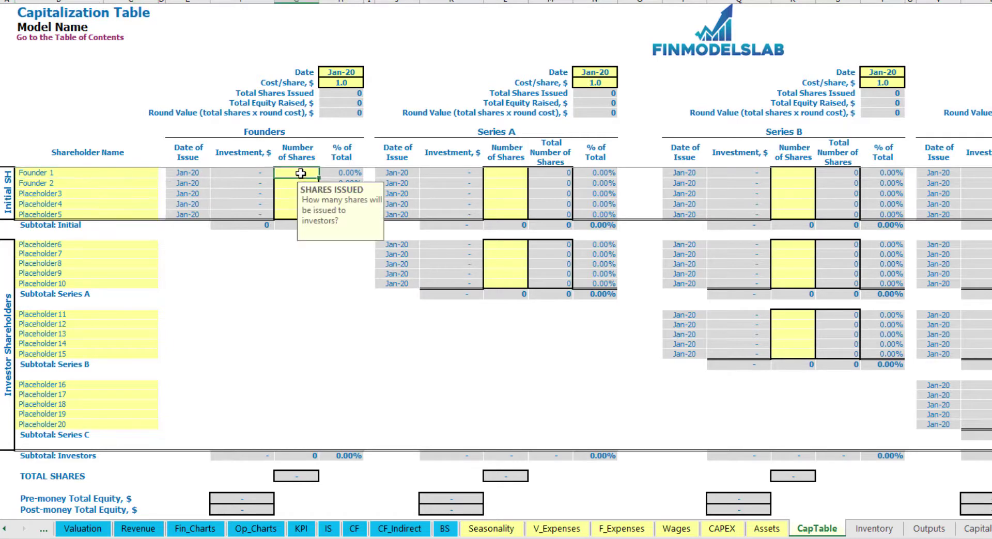
{"action": "type", "text": "10,000"}
{"action": "key", "text": "Return"}
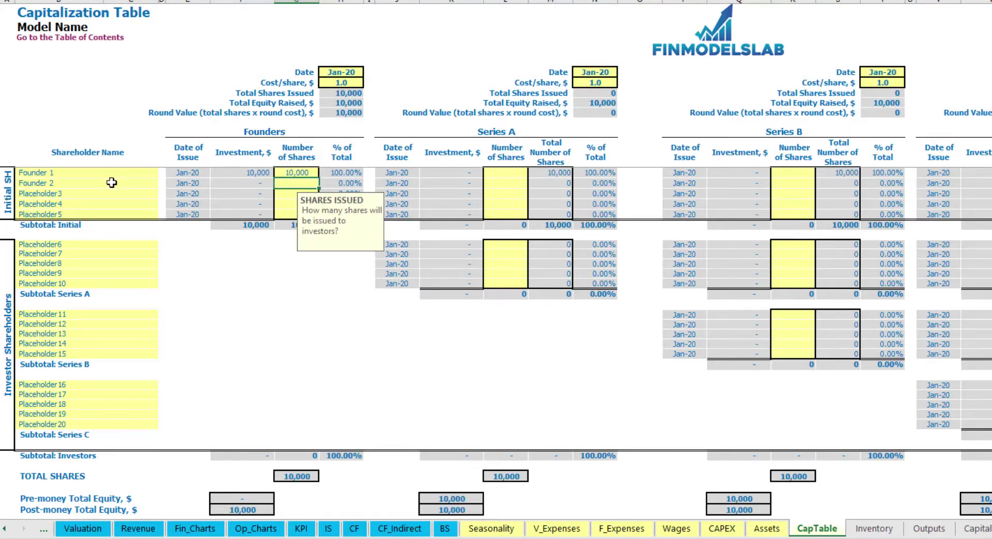
{"action": "type", "text": "20000"}
{"action": "key", "text": "Return"}
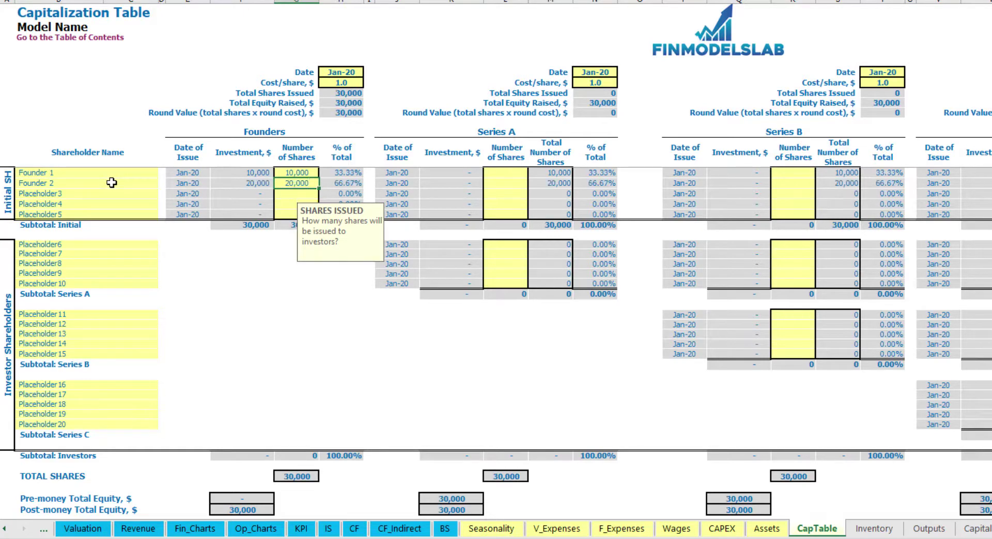
Step: Set the Founders round's cost per share to 2 and its close date to Feb-20
{"action": "left_click", "coordinate": [336, 74]}
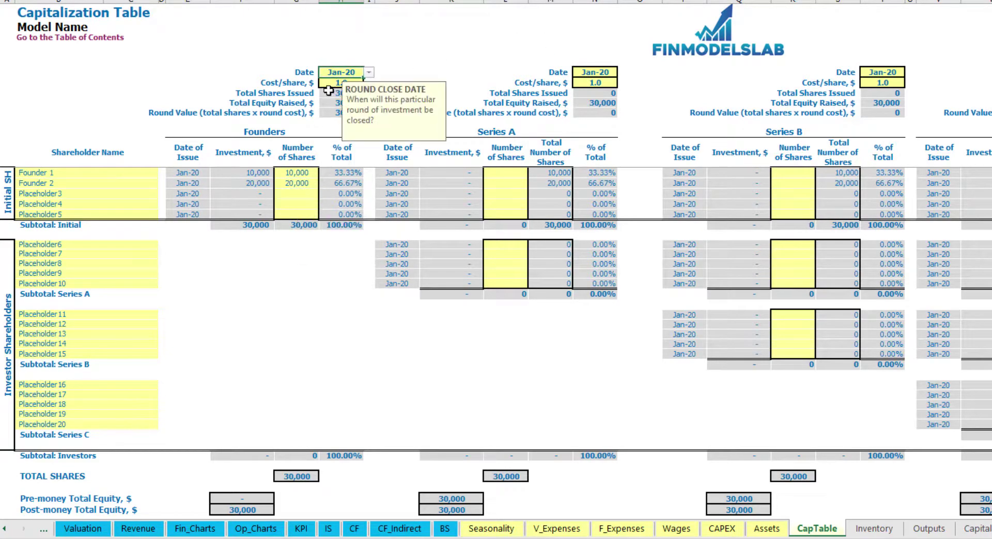
{"action": "left_click", "coordinate": [329, 84]}
{"action": "type", "text": "2"}
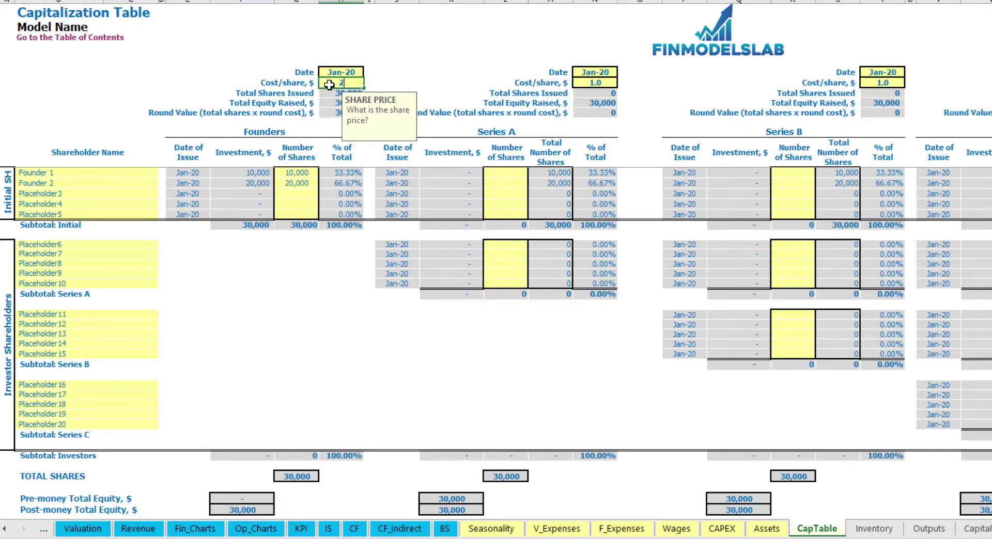
{"action": "key", "text": "Return"}
{"action": "left_click", "coordinate": [360, 70]}
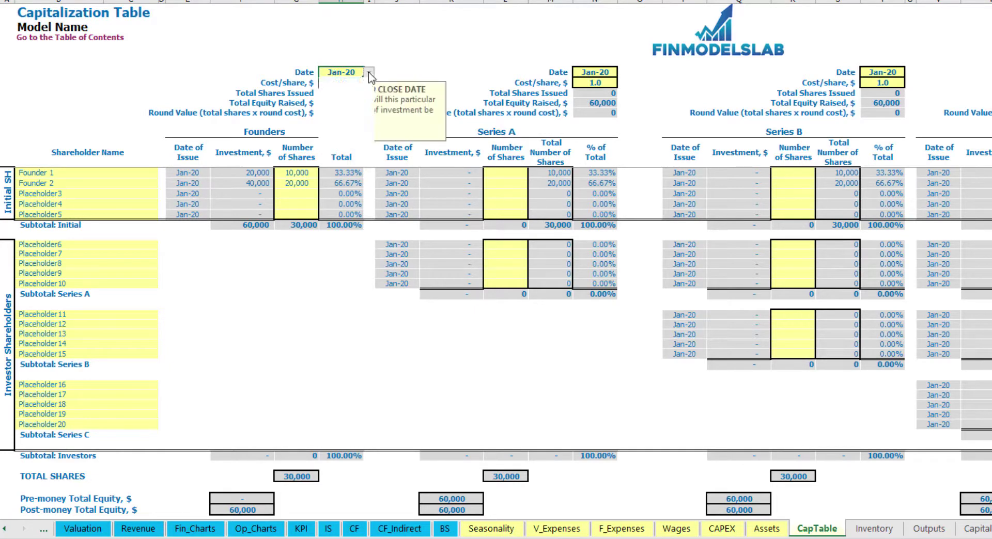
{"action": "left_click", "coordinate": [369, 73]}
{"action": "left_click", "coordinate": [336, 92]}
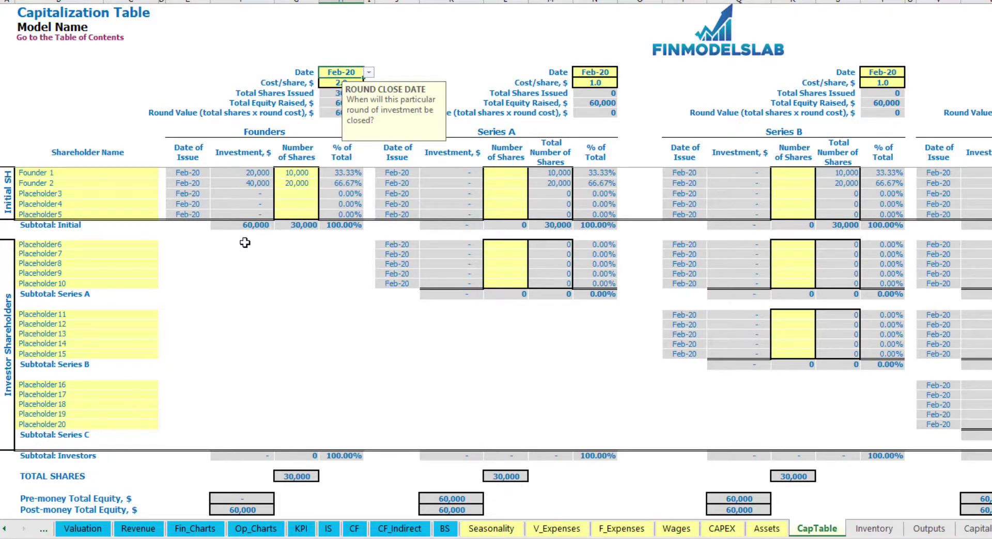
Step: Check each founder's investment, the initial subtotal, the post-money total equity and Founder 1's percentage of the total
{"action": "left_click", "coordinate": [250, 174]}
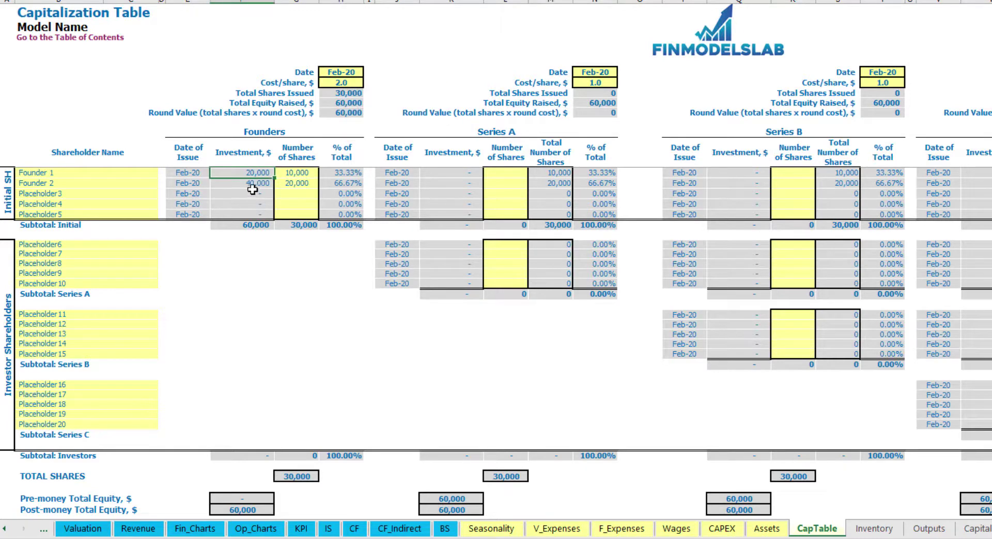
{"action": "left_click", "coordinate": [247, 184]}
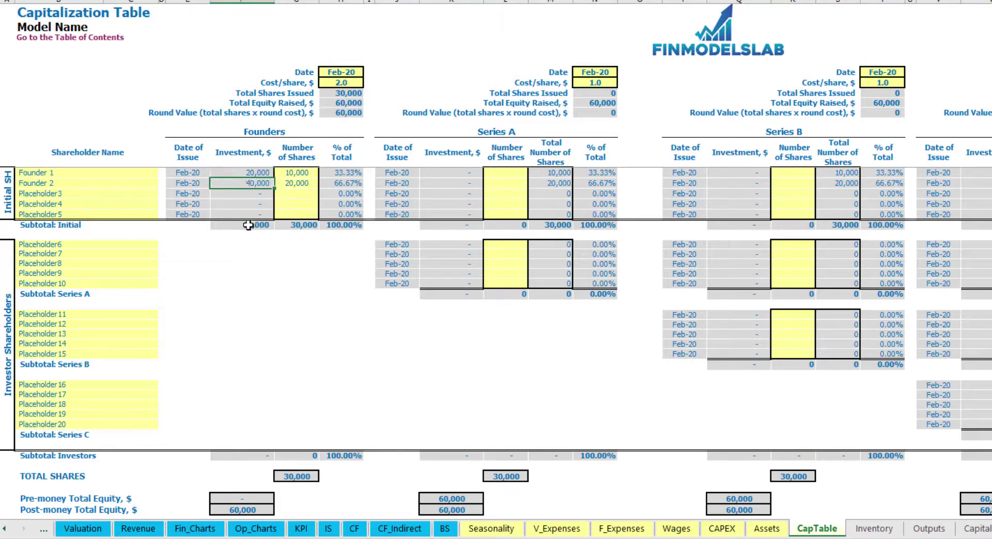
{"action": "left_click", "coordinate": [248, 225]}
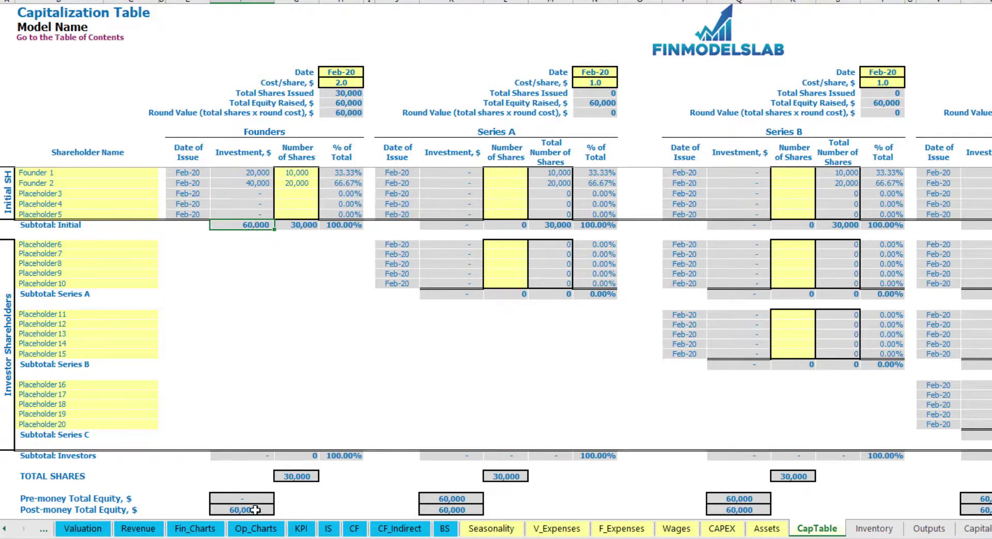
{"action": "left_click", "coordinate": [0, 510]}
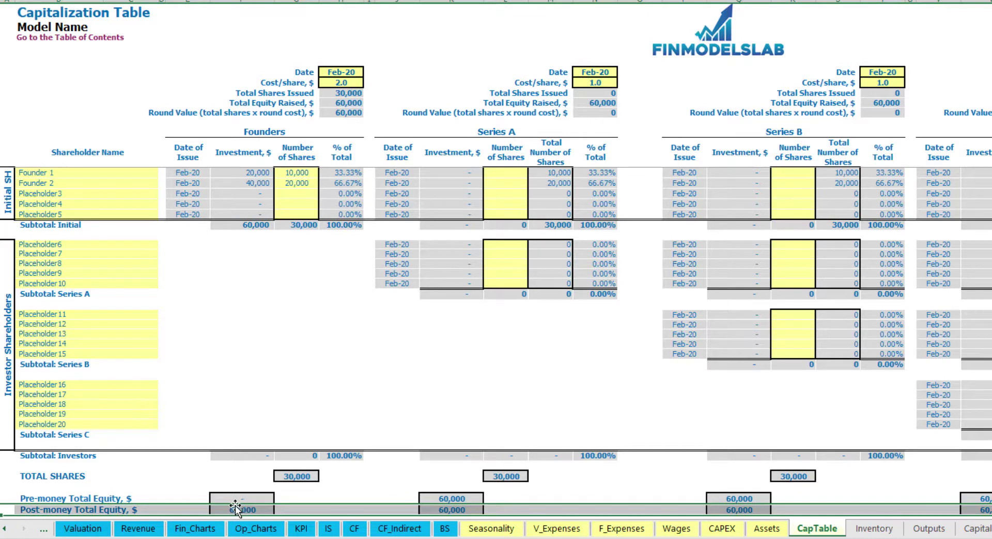
{"action": "left_click", "coordinate": [350, 174]}
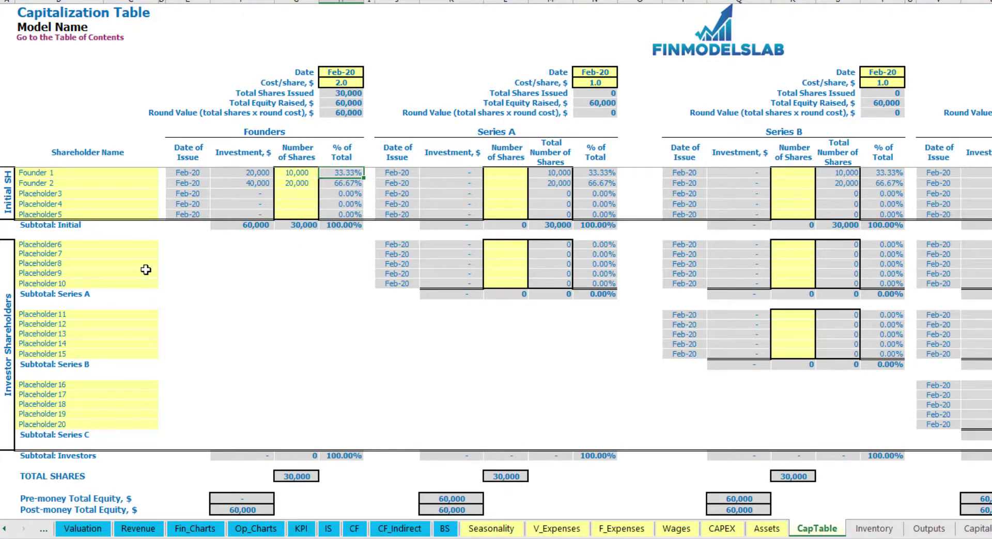
Step: Locate the first Series A investor placeholder and the Series A round section
{"action": "left_click", "coordinate": [123, 245]}
{"action": "left_click", "coordinate": [520, 136]}
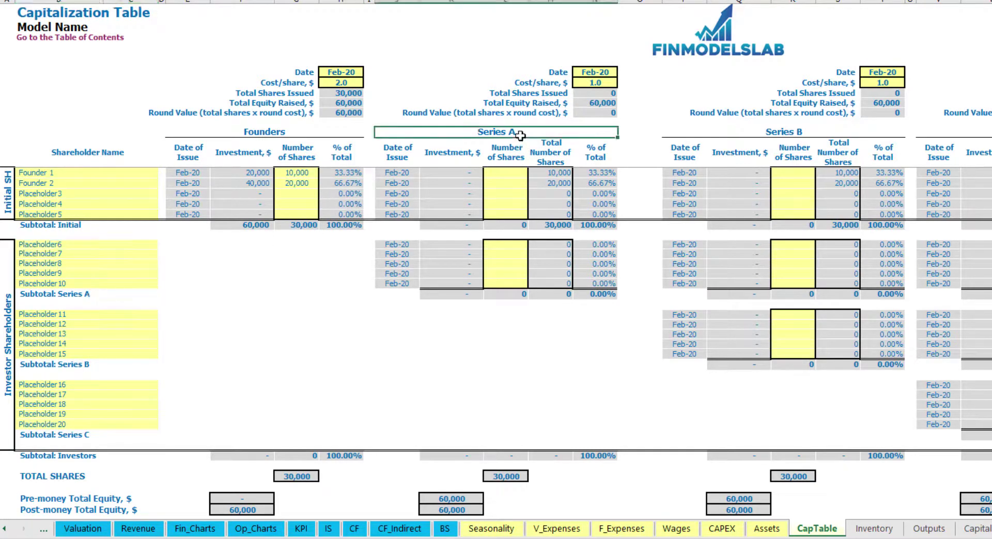
Step: Rename the first Series A shareholder placeholder as Investor 1
{"action": "left_click", "coordinate": [65, 242]}
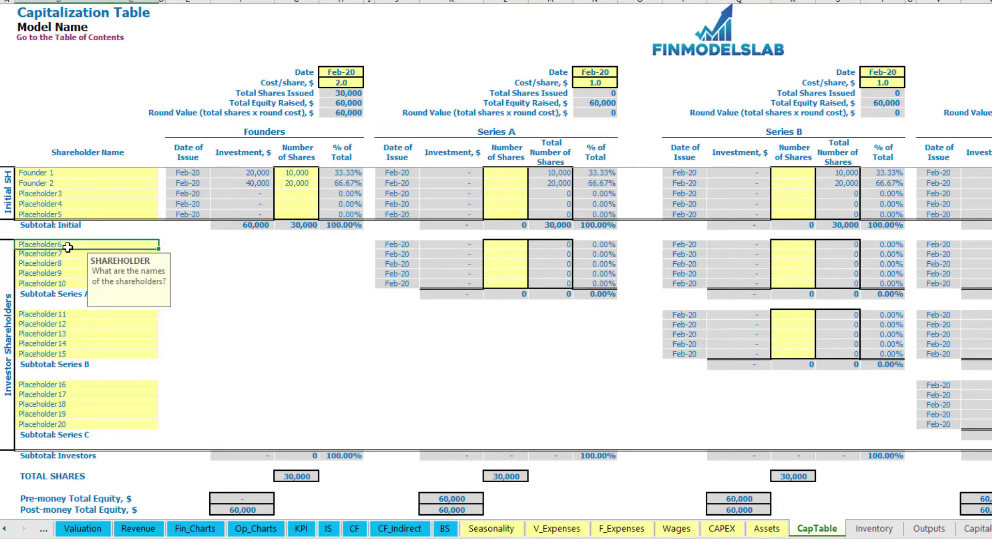
{"action": "key", "text": "BackSpace"}
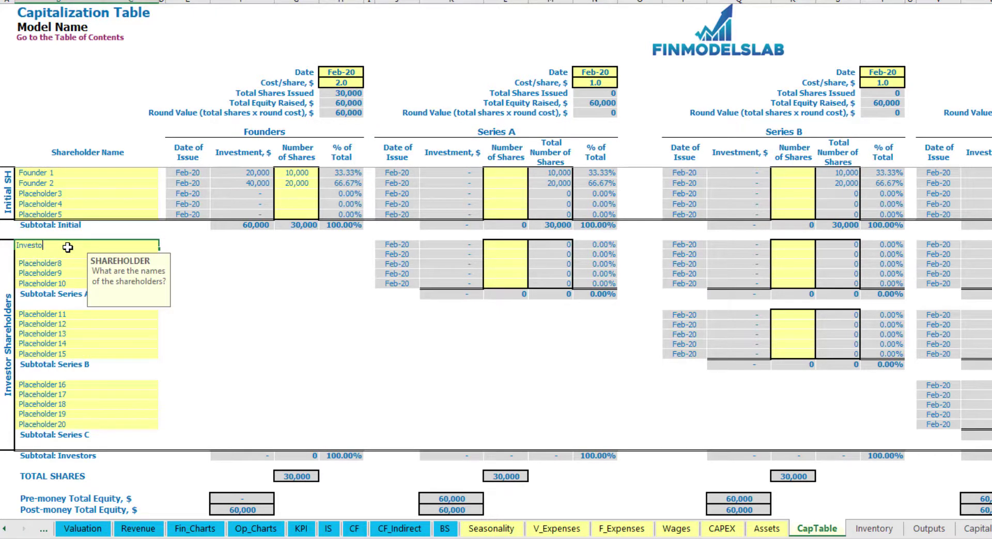
{"action": "type", "text": "Investor 1"}
{"action": "key", "text": "Return"}
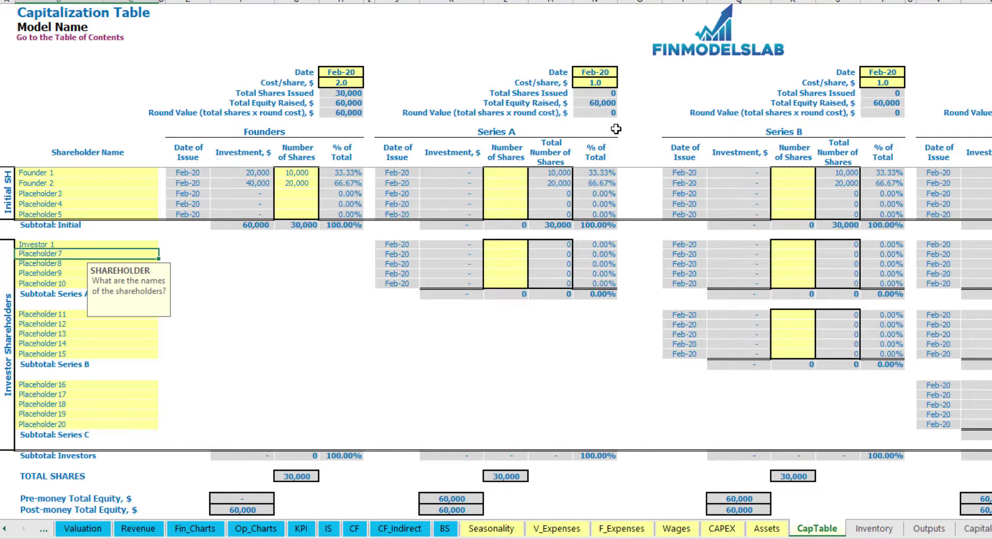
Step: Set the Series A round's close date to May-20 and its cost per share to 5
{"action": "left_click", "coordinate": [603, 70]}
{"action": "left_click", "coordinate": [623, 75]}
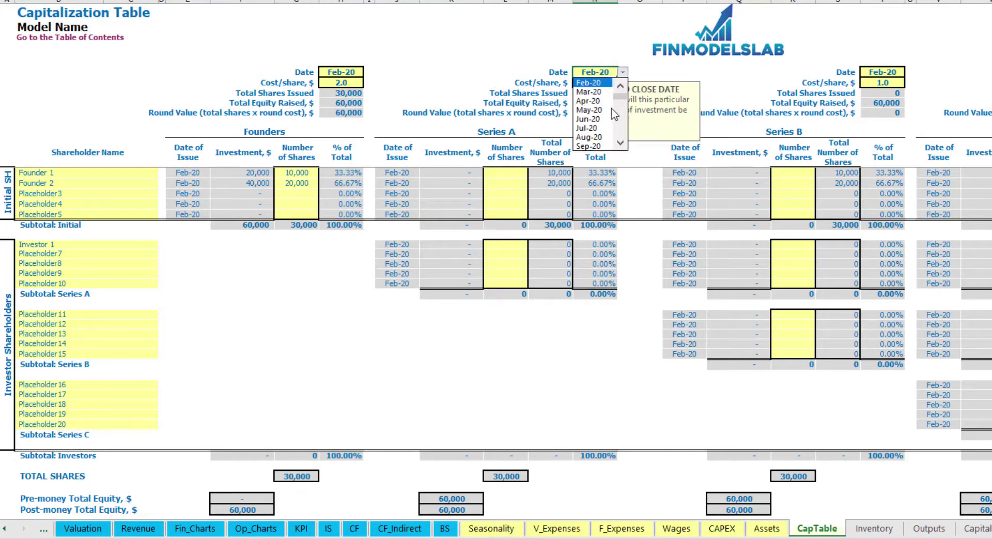
{"action": "left_click", "coordinate": [612, 107]}
{"action": "left_click", "coordinate": [589, 82]}
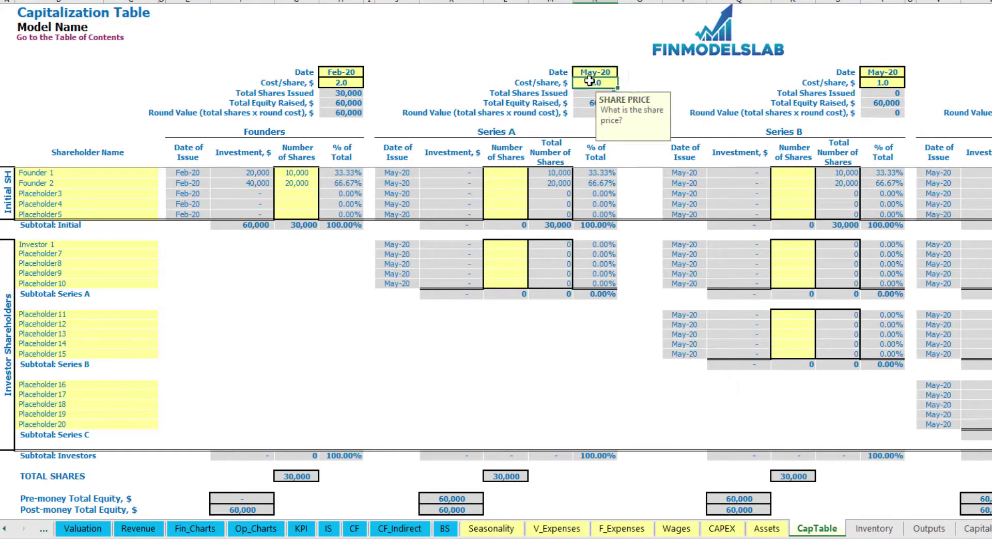
{"action": "type", "text": "5"}
{"action": "key", "text": "Return"}
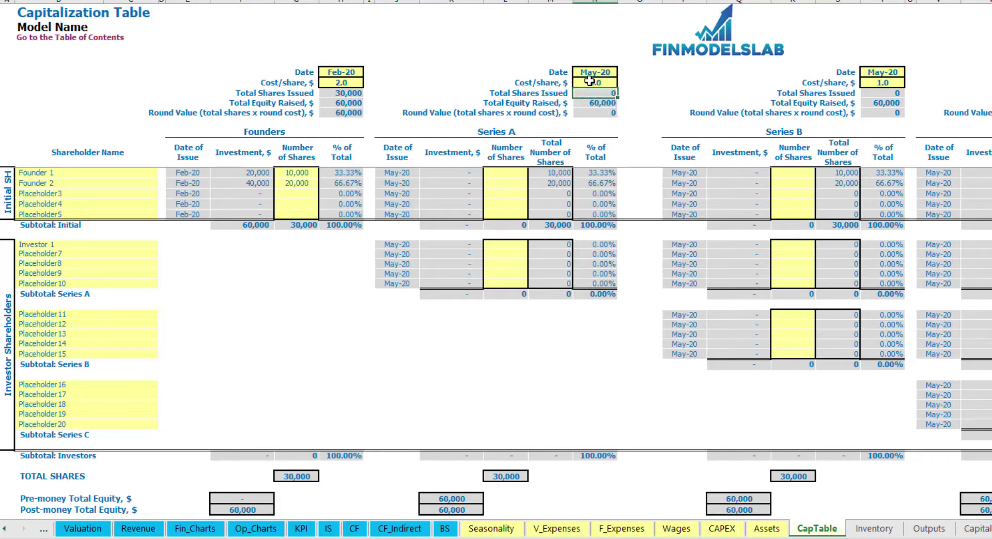
Step: Set Investor 1's number of Series A shares to 1,000
{"action": "left_click", "coordinate": [505, 244]}
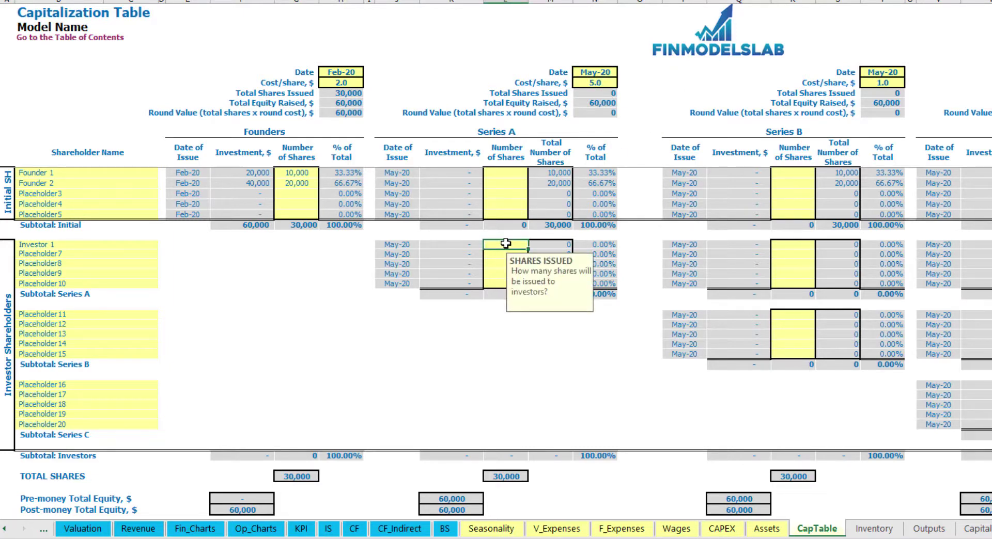
{"action": "type", "text": "1,000"}
{"action": "key", "text": "Return"}
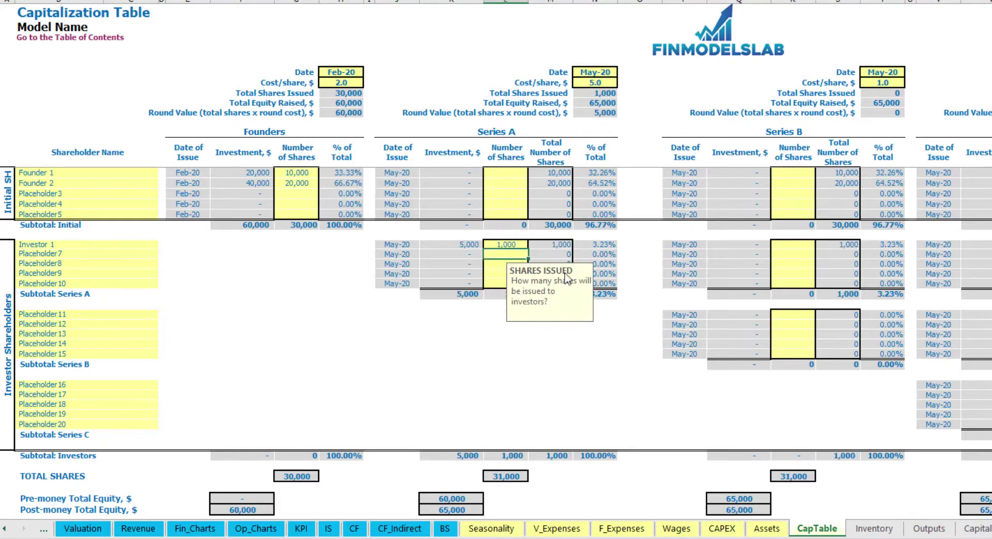
Step: Check Investor 1's investment, the Series A pre-money and post-money total equity, and the ownership percentages of Investor 1 and both founders
{"action": "left_click", "coordinate": [454, 341]}
{"action": "left_click", "coordinate": [460, 245]}
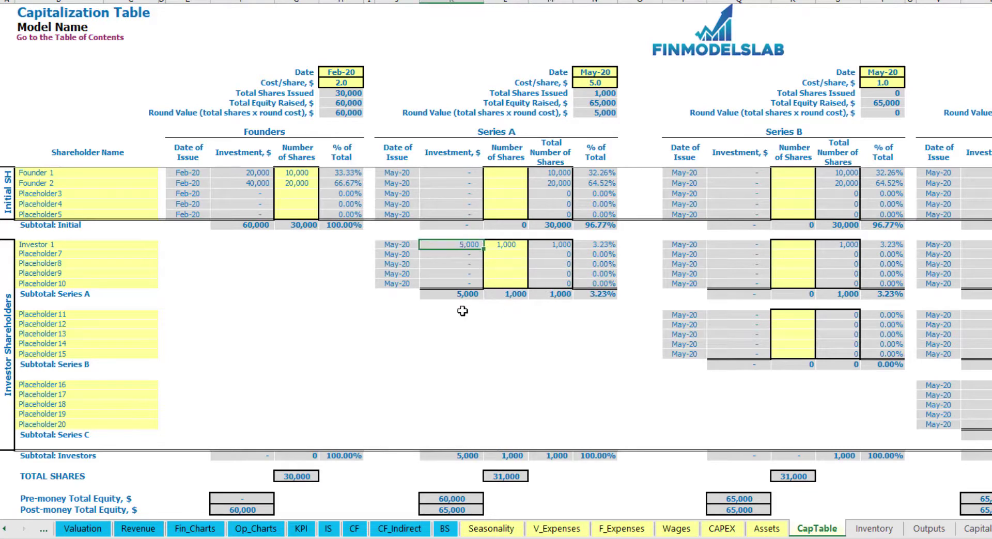
{"action": "left_click", "coordinate": [441, 497]}
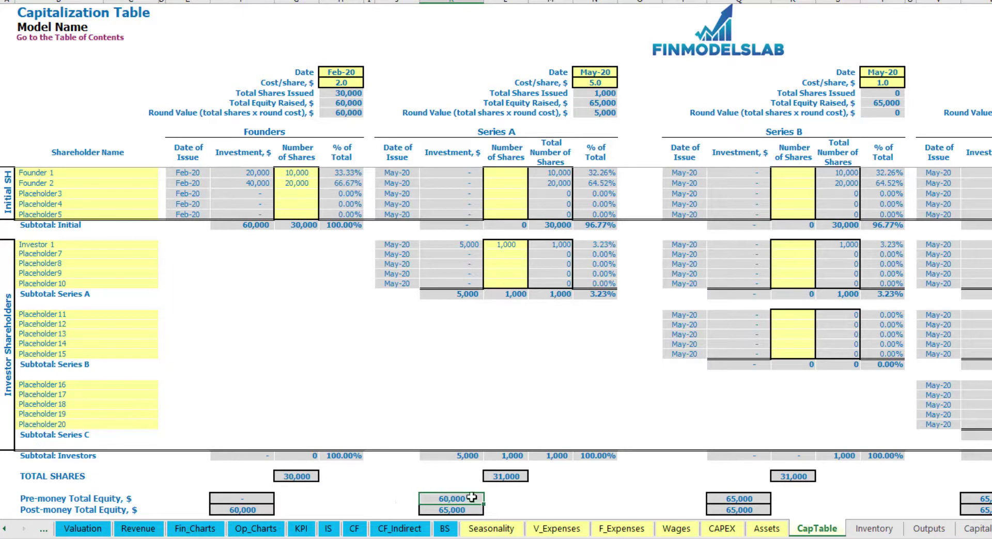
{"action": "key", "text": "Down"}
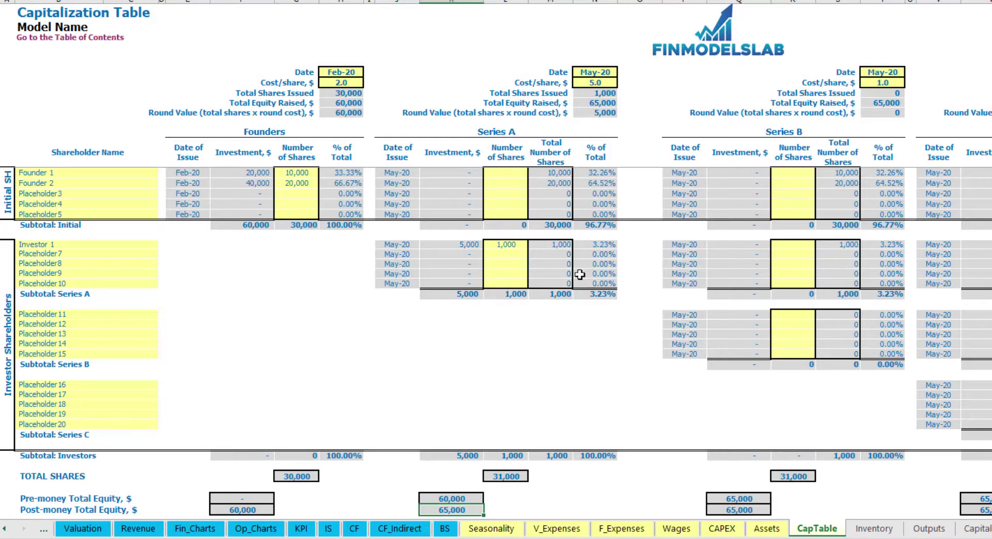
{"action": "left_click", "coordinate": [583, 244]}
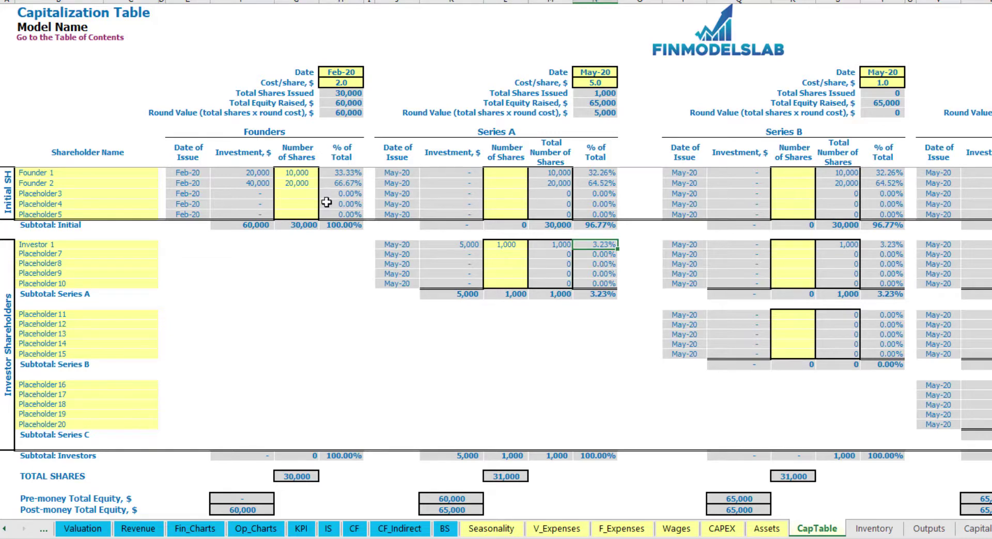
{"action": "left_click_drag", "start_coordinate": [115, 172], "coordinate": [124, 185]}
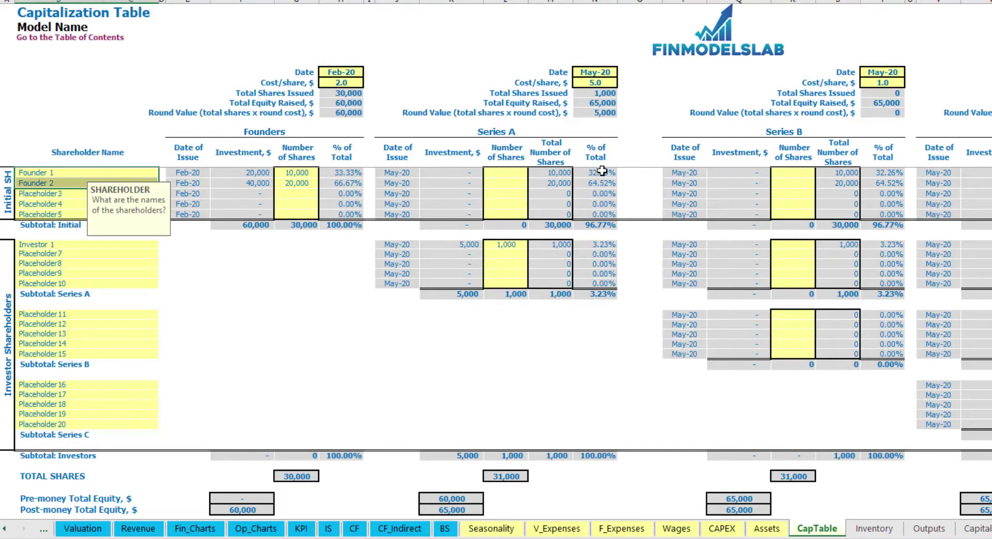
{"action": "left_click_drag", "start_coordinate": [601, 173], "coordinate": [601, 184]}
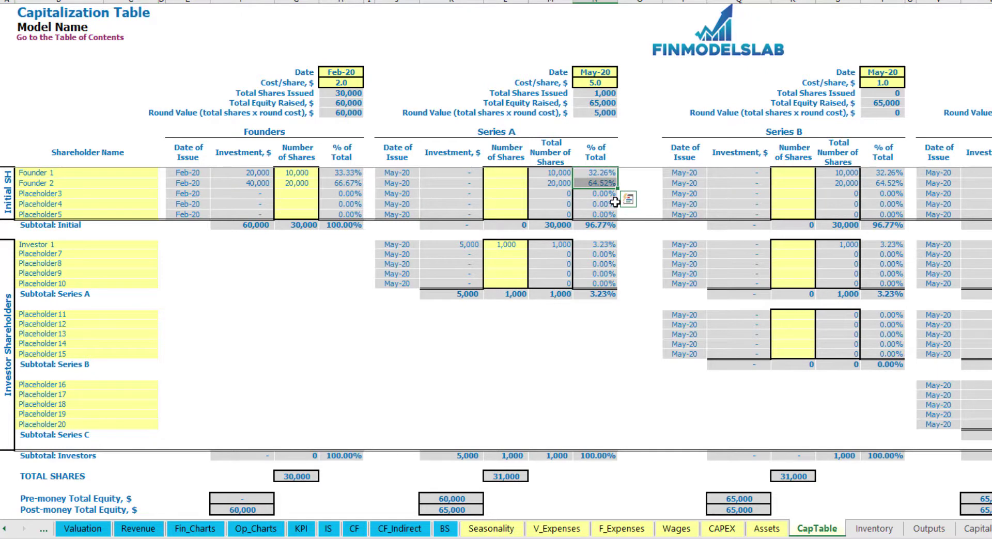
{"action": "key", "text": "shift+Up"}
{"action": "key", "text": "Down"}
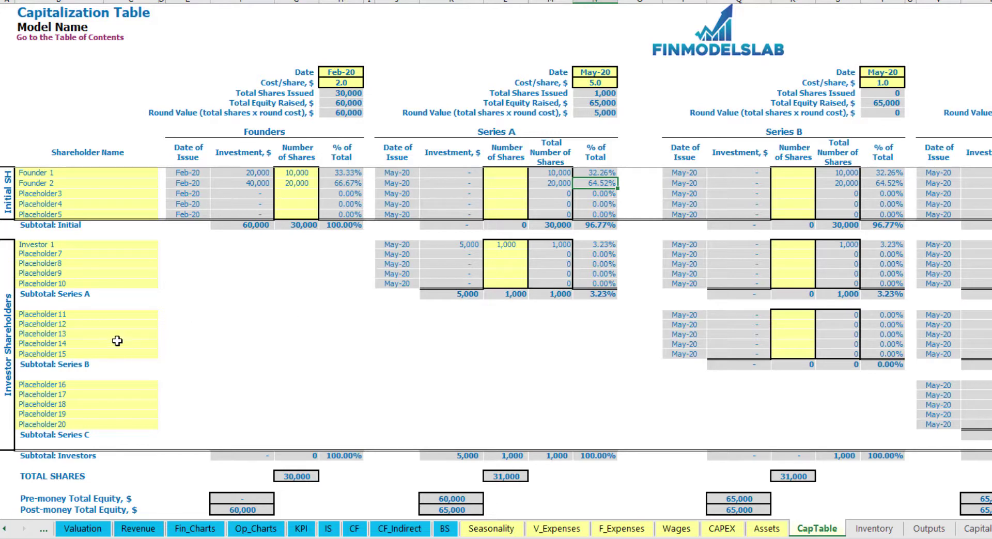
Step: Look over the Series B and Series C shareholder placeholders and the Series A investors' share inputs
{"action": "left_click", "coordinate": [102, 324]}
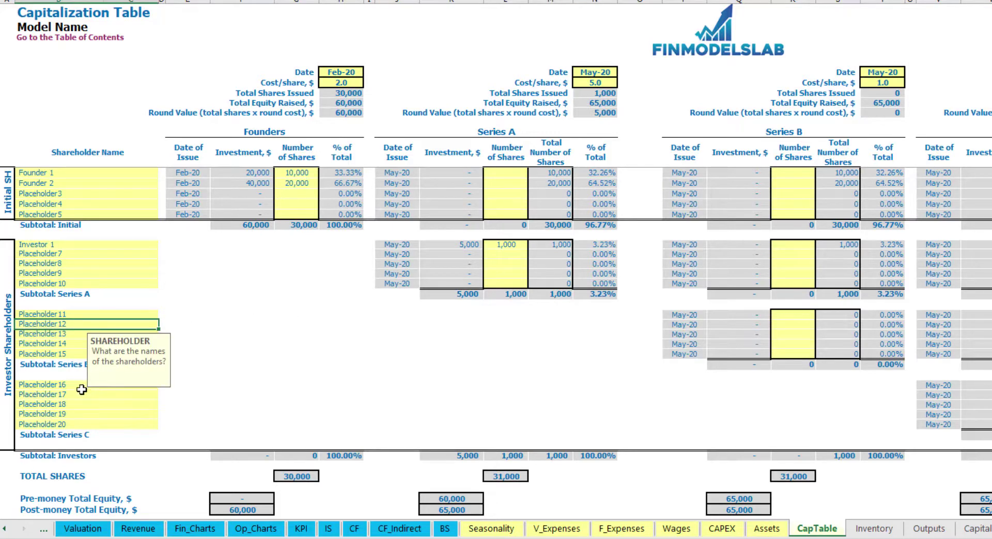
{"action": "left_click", "coordinate": [81, 387]}
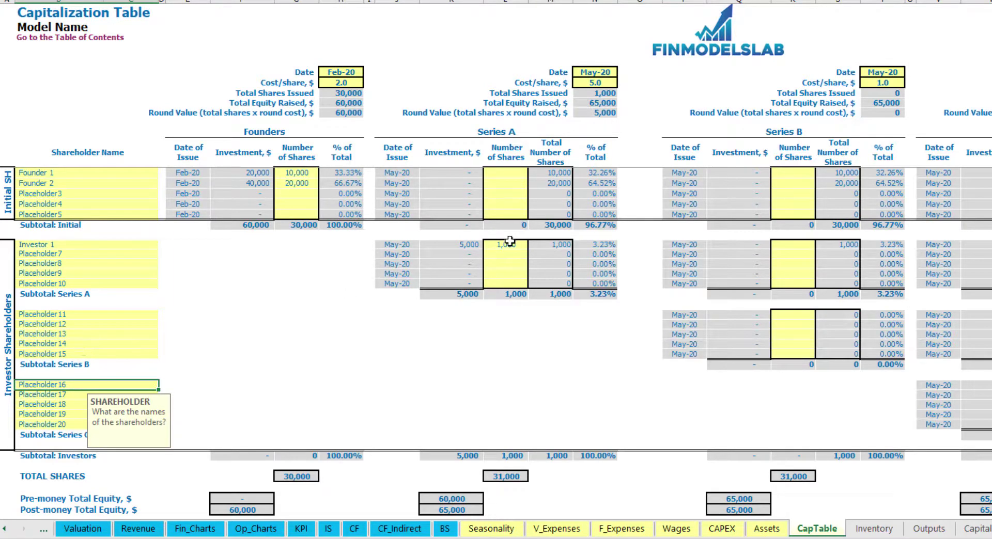
{"action": "left_click_drag", "start_coordinate": [511, 245], "coordinate": [504, 284]}
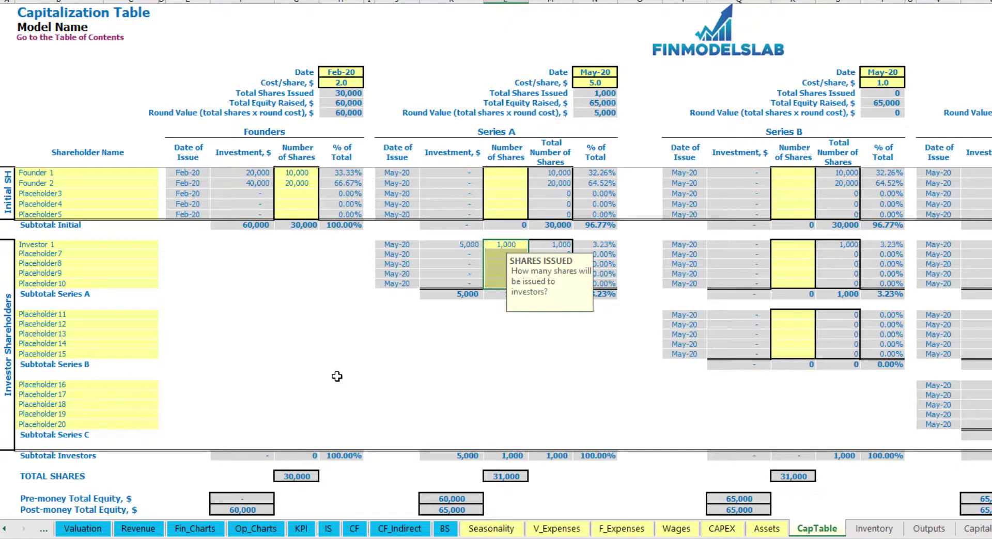
{"action": "left_click", "coordinate": [522, 335]}
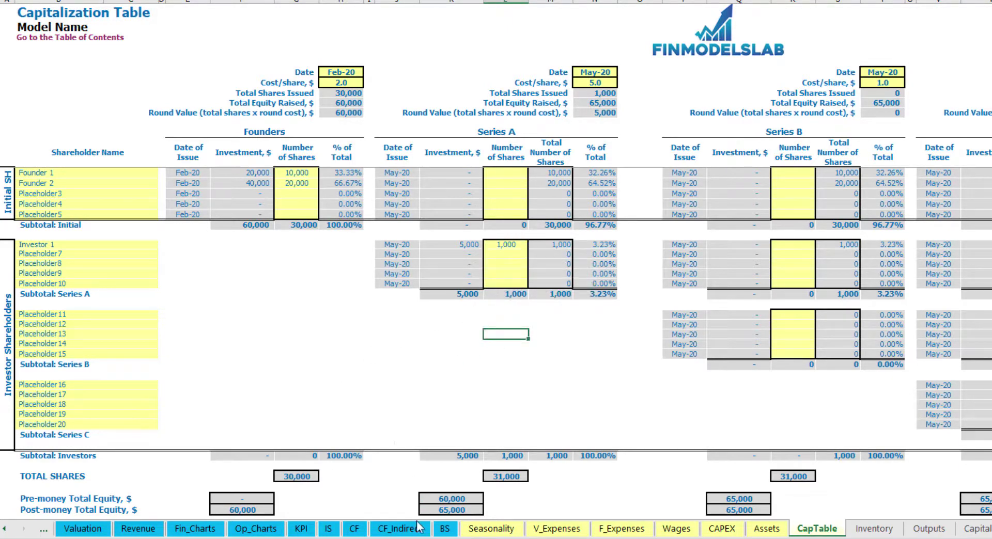
Step: Check the February and May ordinary equity raisings in the Cash Flow Statement and the Ordinary Equity row in the Balance Sheet
{"action": "left_click", "coordinate": [354, 529]}
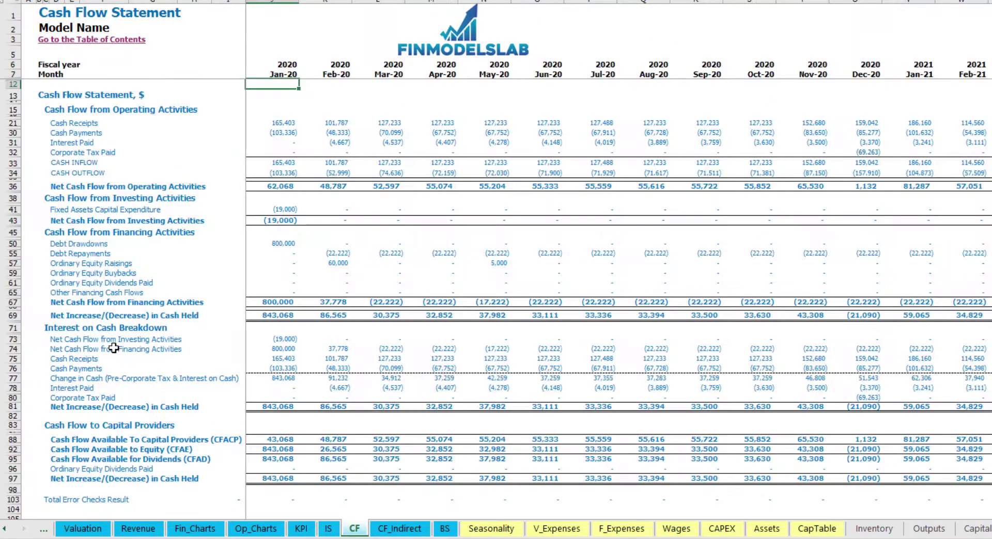
{"action": "left_click", "coordinate": [14, 264]}
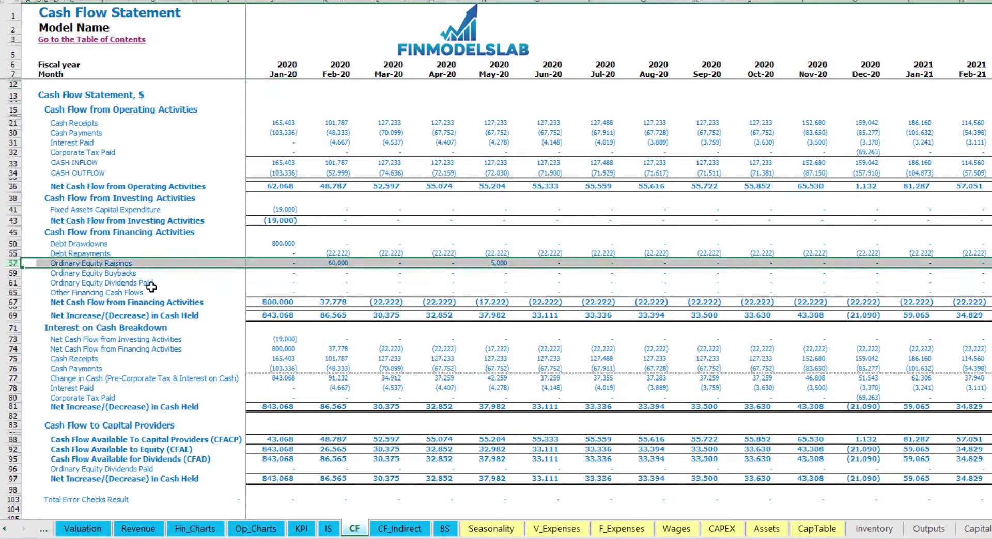
{"action": "left_click", "coordinate": [341, 264]}
{"action": "left_click", "coordinate": [498, 264]}
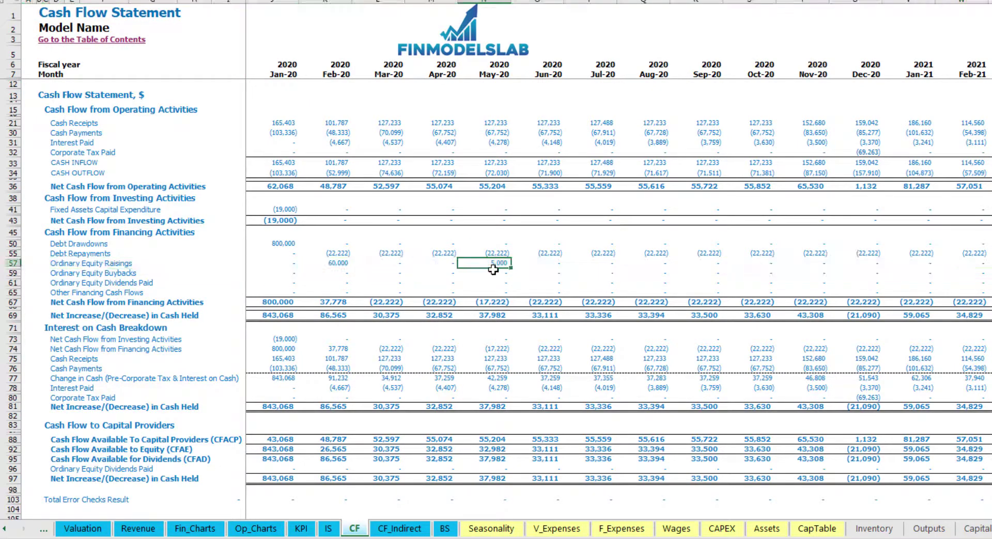
{"action": "left_click", "coordinate": [447, 529]}
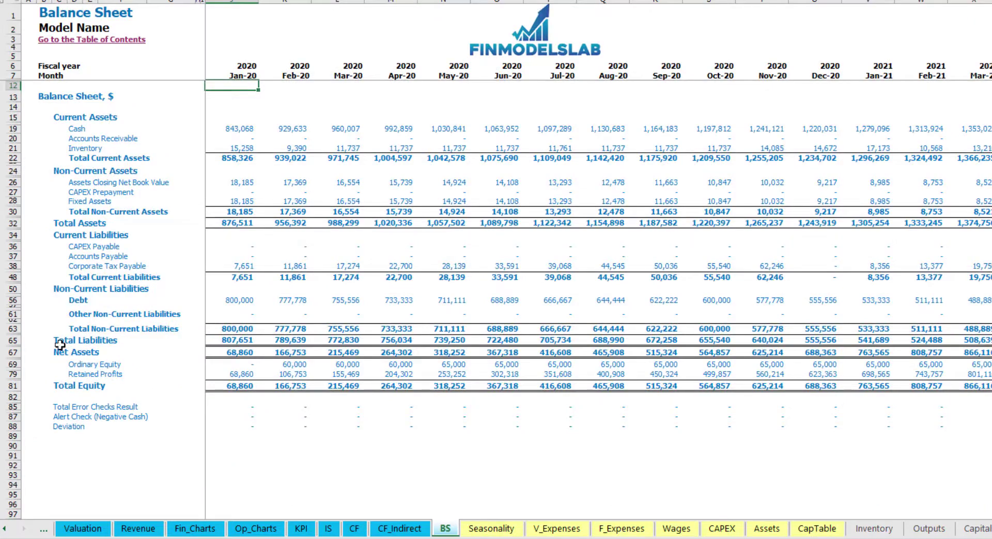
{"action": "left_click", "coordinate": [13, 365]}
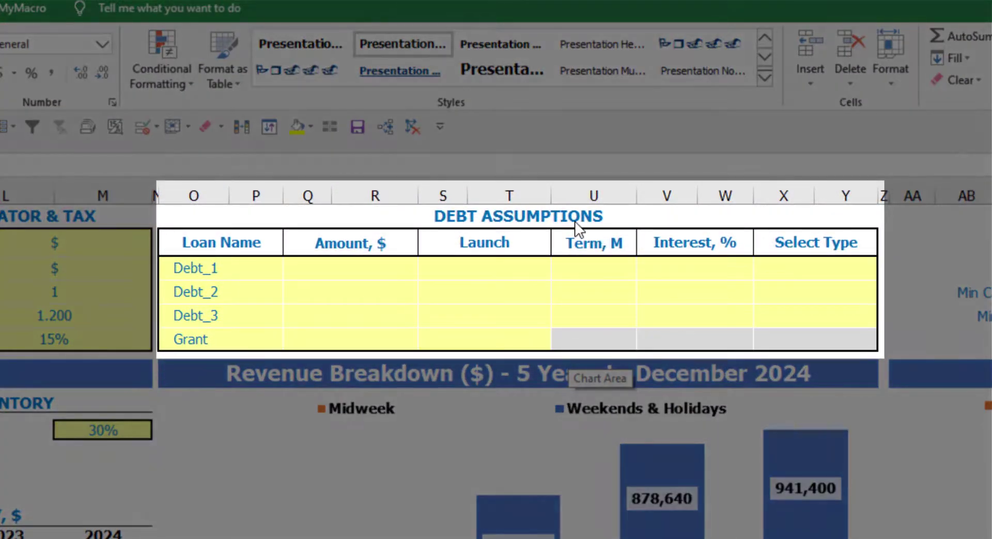
Step: Set the repayment type of Debt_1 in the debt assumptions to Annuity
{"action": "left_click", "coordinate": [576, 215]}
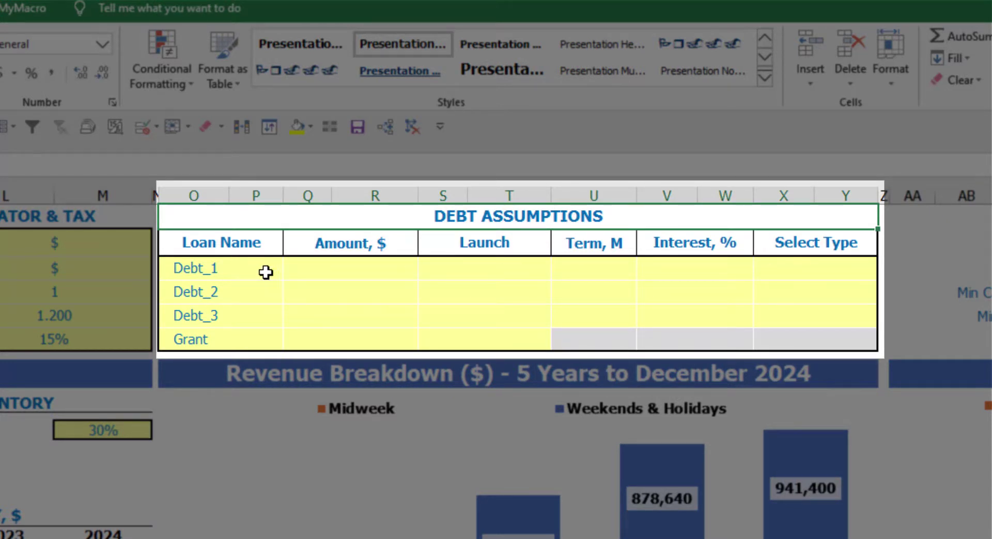
{"action": "left_click", "coordinate": [869, 266]}
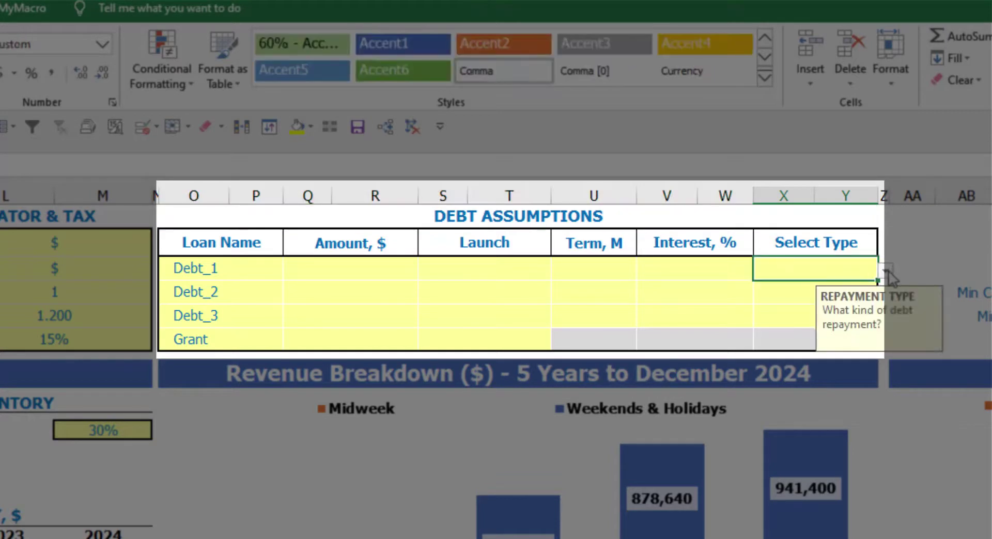
{"action": "left_click", "coordinate": [886, 272]}
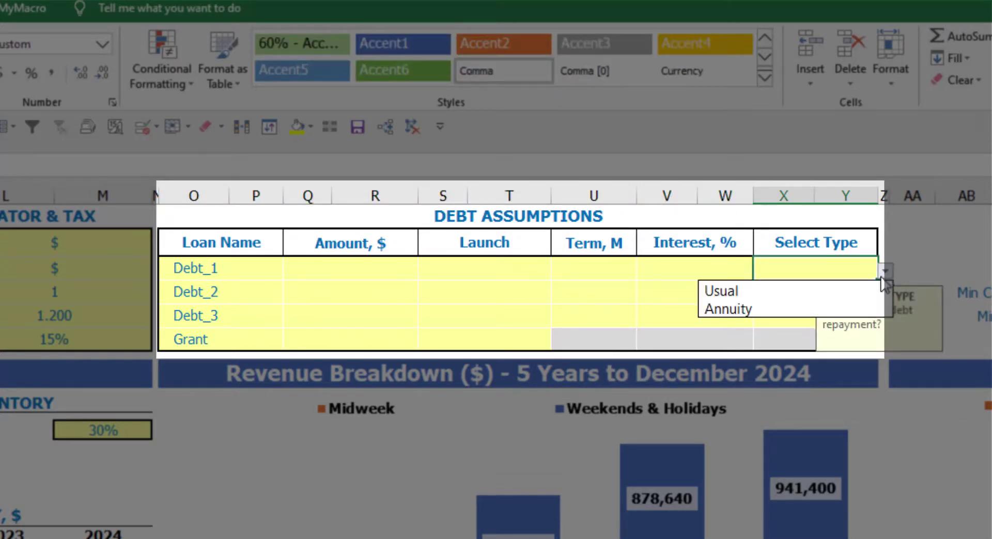
{"action": "left_click", "coordinate": [861, 306]}
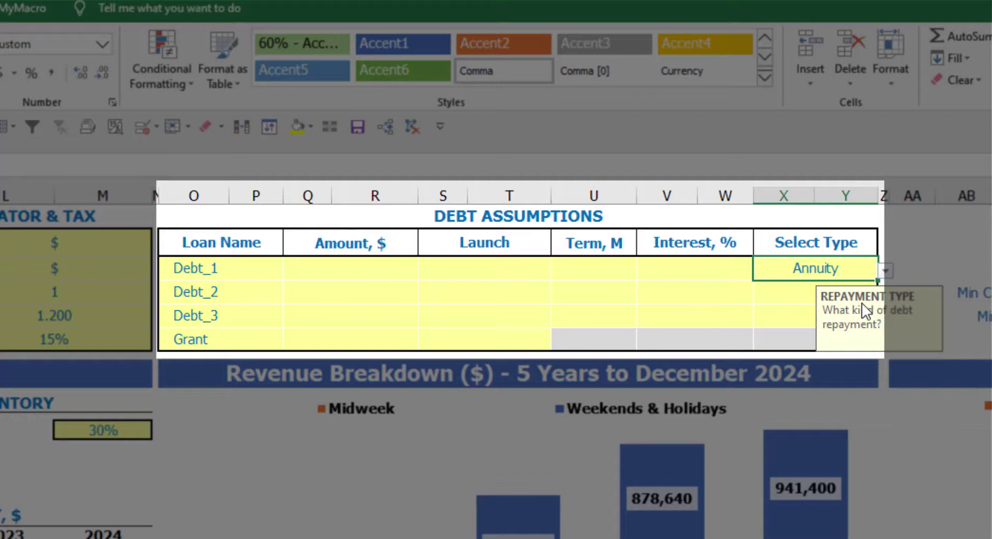
Step: Set the repayment type of Debt_1 to Usual and its loan amount to 1,000,000
{"action": "left_click", "coordinate": [885, 270]}
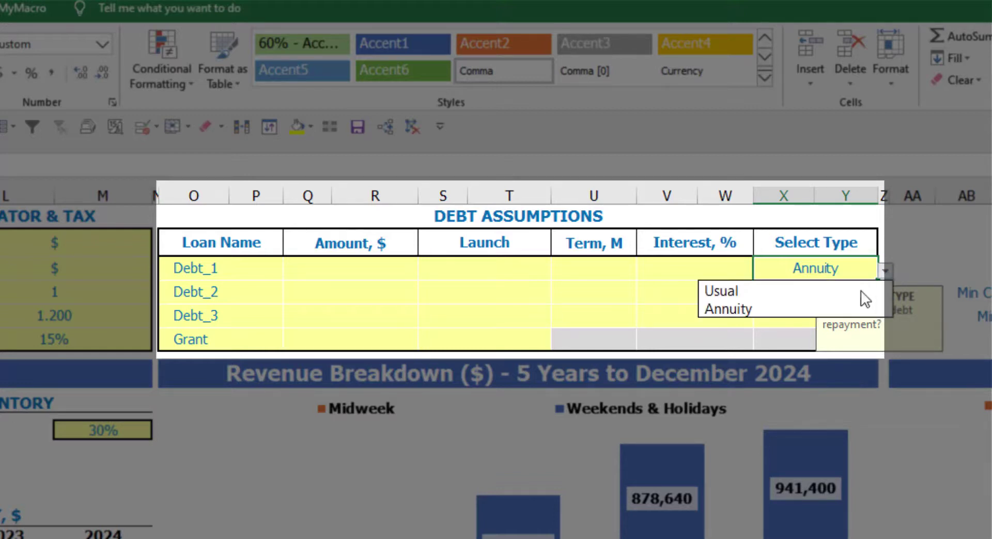
{"action": "left_click", "coordinate": [851, 299]}
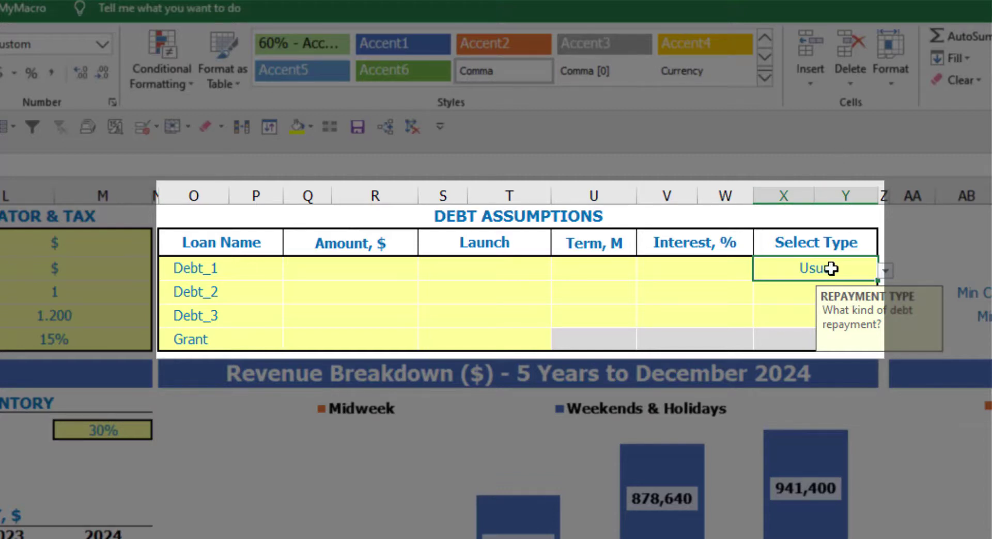
{"action": "left_click", "coordinate": [391, 269]}
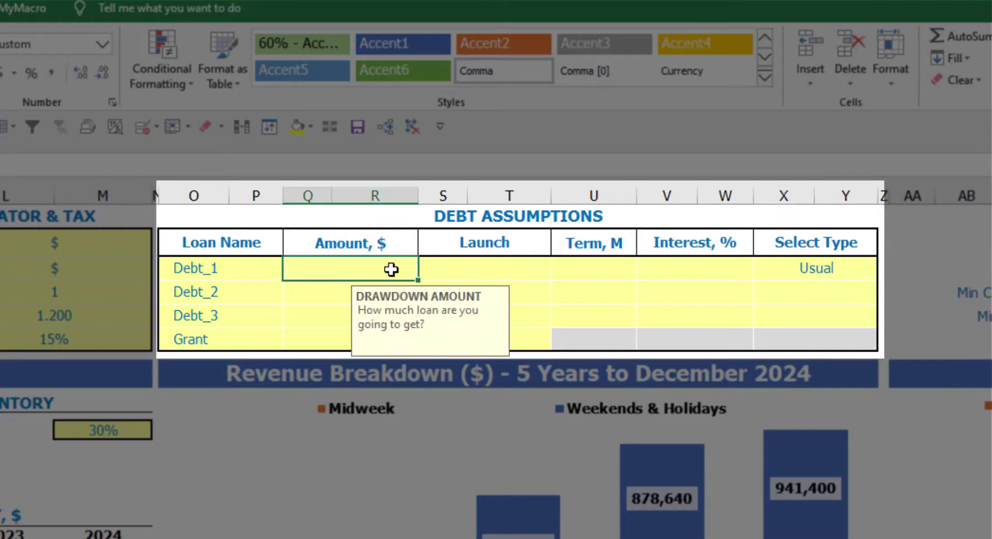
{"action": "type", "text": "1,00"}
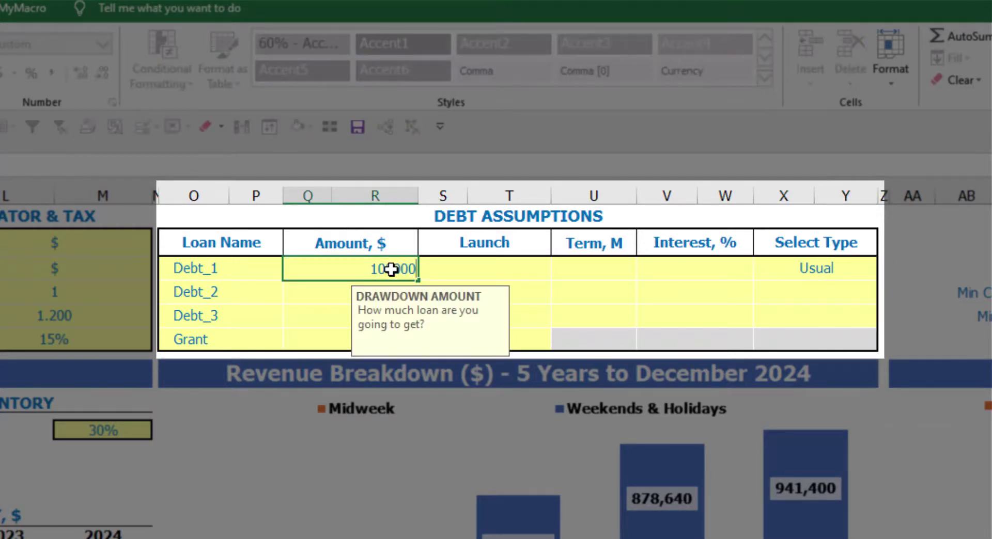
{"action": "type", "text": "0,000"}
{"action": "key", "text": "Return"}
Step: Set the launch month of Debt_1 in the debt assumptions to Feb-20
{"action": "left_click", "coordinate": [548, 264]}
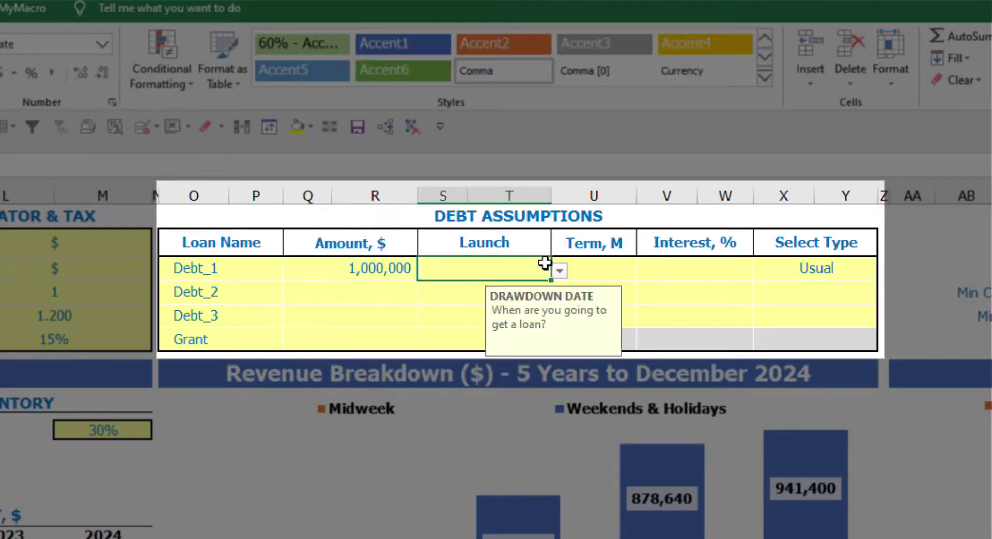
{"action": "left_click", "coordinate": [560, 271]}
{"action": "left_click", "coordinate": [517, 308]}
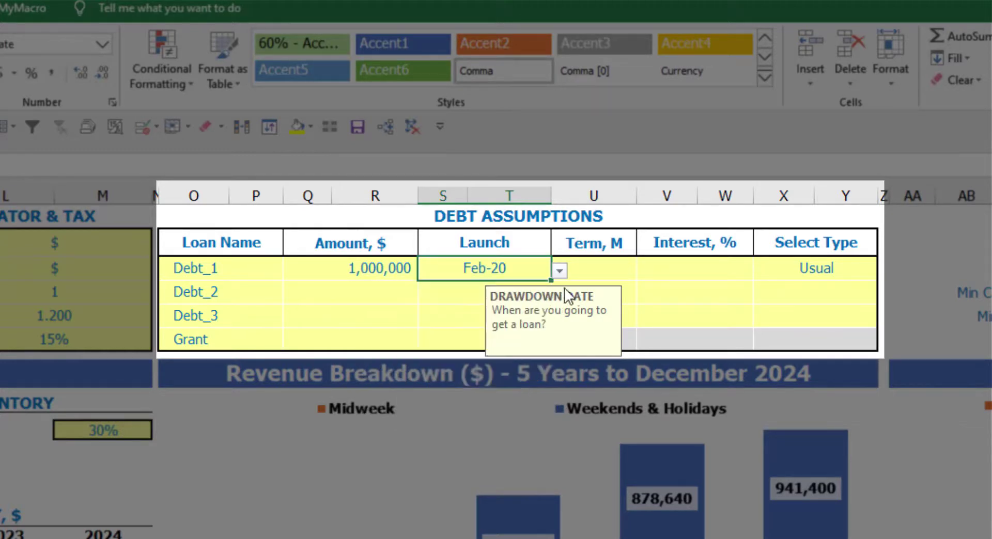
Step: Give Debt_1 a repayment term of 60 months and an interest rate of 5%
{"action": "left_click", "coordinate": [595, 261]}
{"action": "type", "text": "60"}
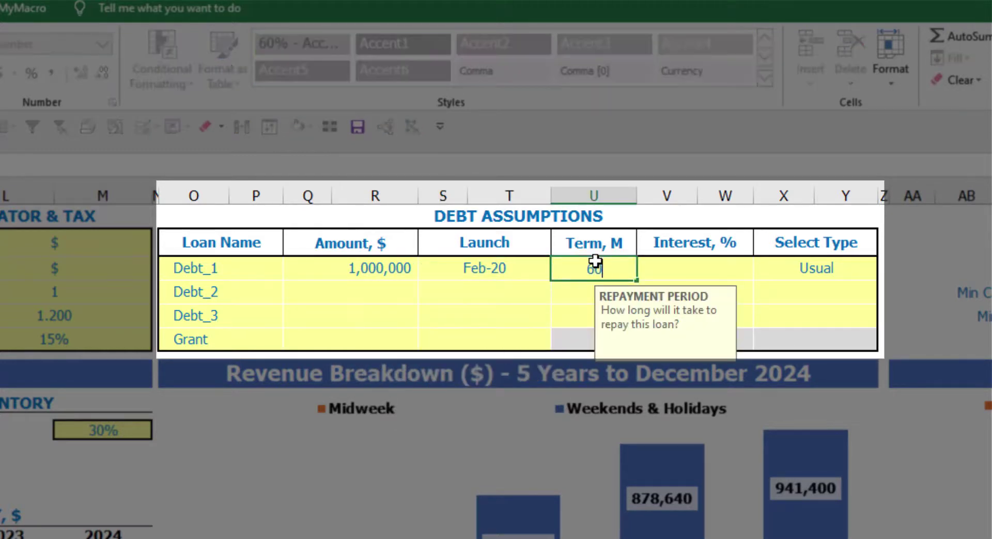
{"action": "key", "text": "Return"}
{"action": "left_click", "coordinate": [654, 267]}
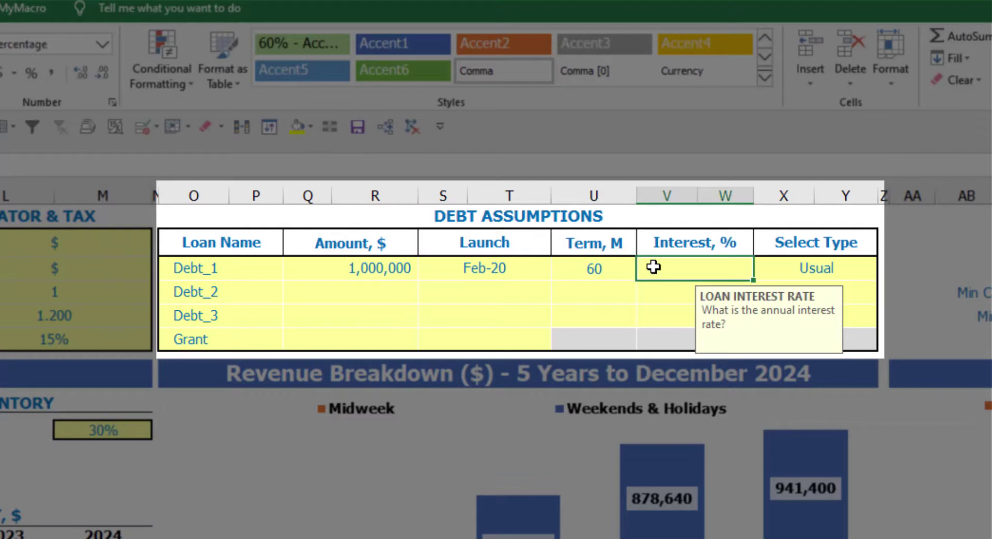
{"action": "type", "text": "5"}
{"action": "key", "text": "Return"}
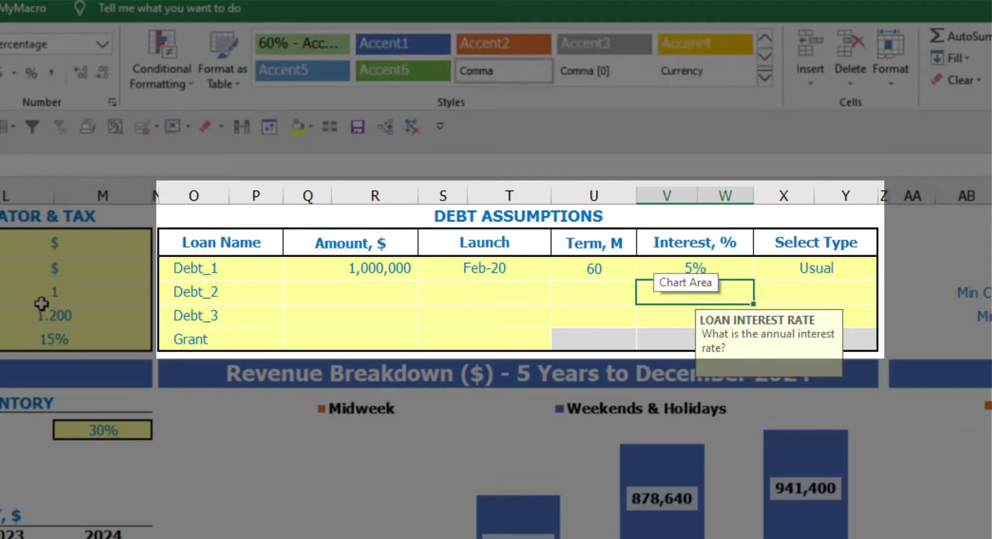
Step: Enter a Grant amount of 500,000 with a Mar-20 launch in the debt assumptions
{"action": "left_click", "coordinate": [371, 343]}
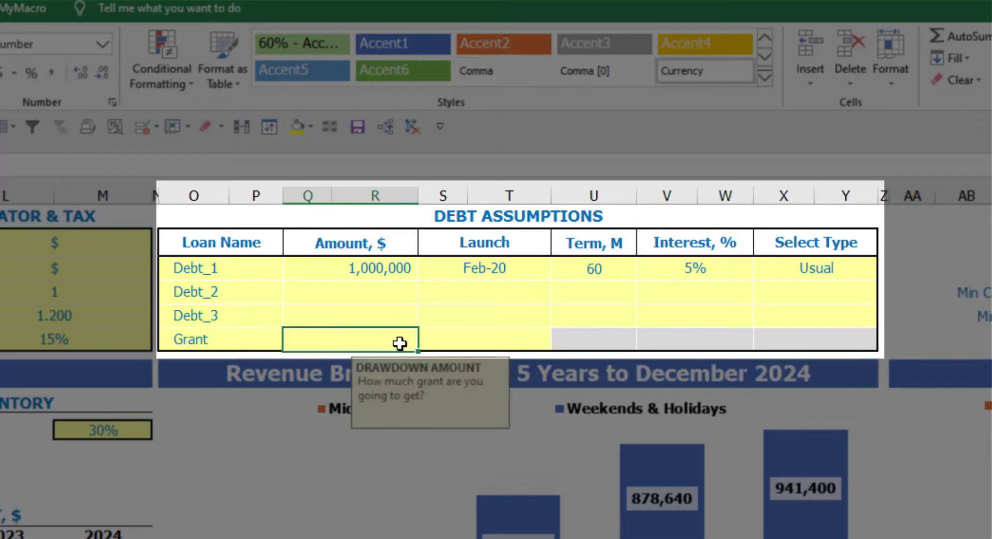
{"action": "type", "text": "500000"}
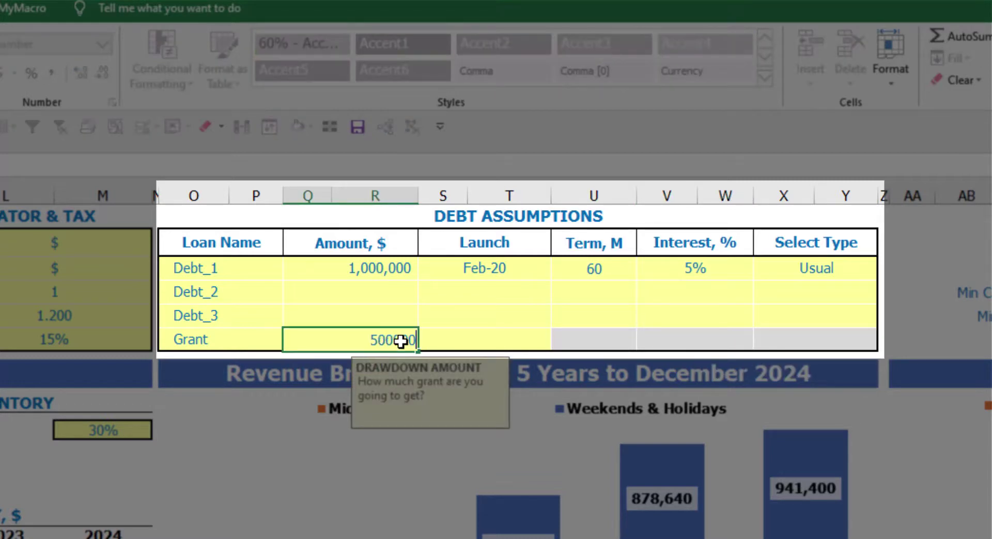
{"action": "key", "text": "Return"}
{"action": "left_click", "coordinate": [510, 341]}
{"action": "left_click", "coordinate": [560, 342]}
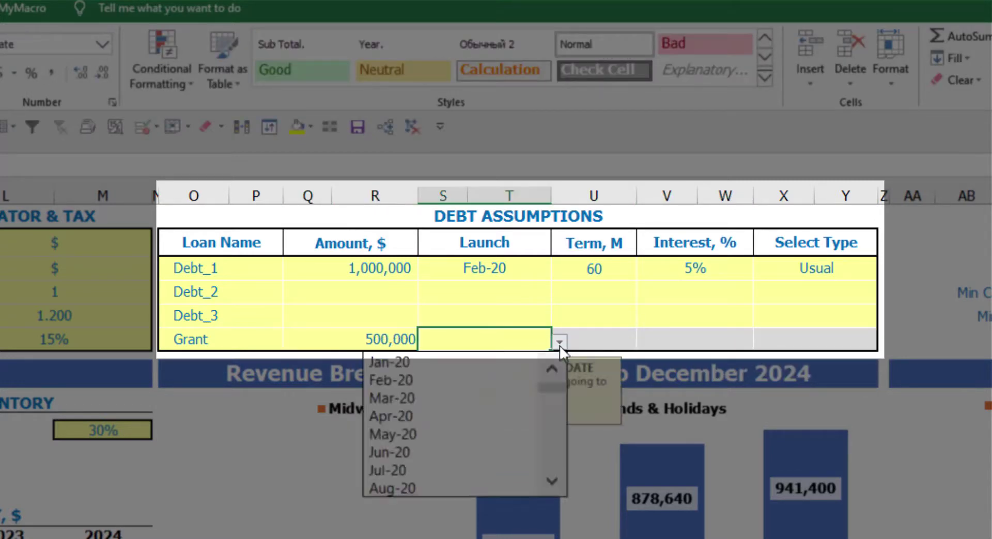
{"action": "left_click", "coordinate": [496, 399]}
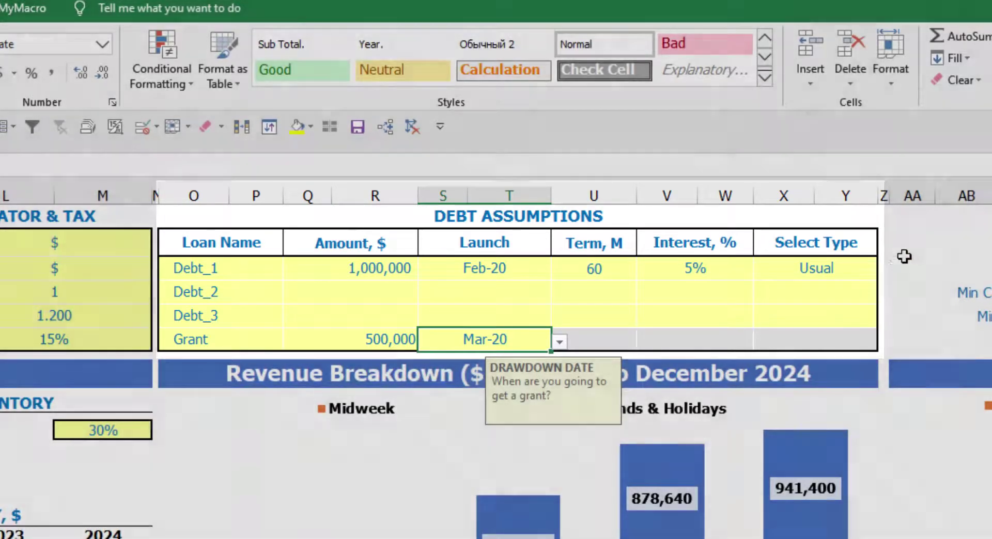
{"action": "left_click", "coordinate": [903, 256]}
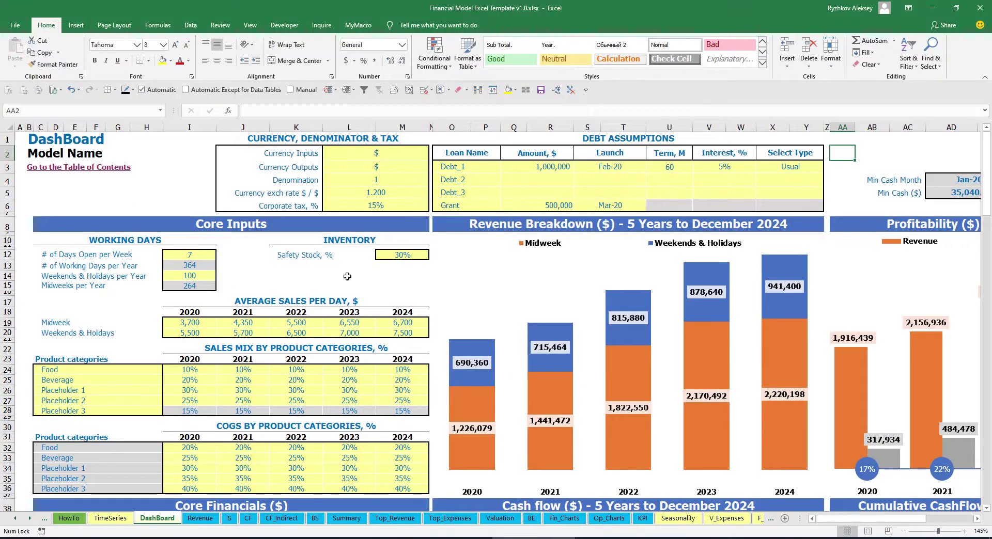
Step: Look over the Debt_1, Debt_2, Debt_3 and Total Debts calculations on the Capital sheet
{"action": "left_click", "coordinate": [28, 521]}
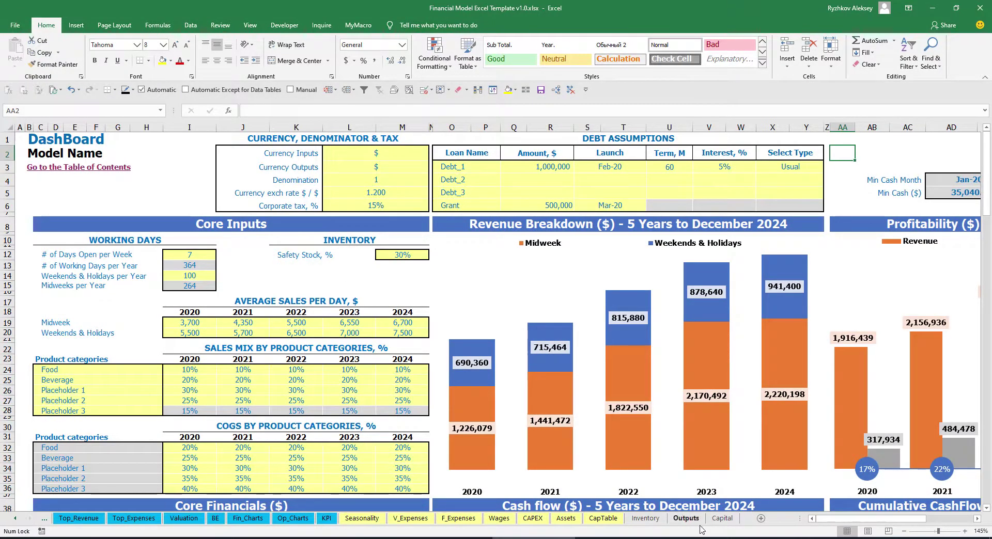
{"action": "left_click", "coordinate": [733, 523]}
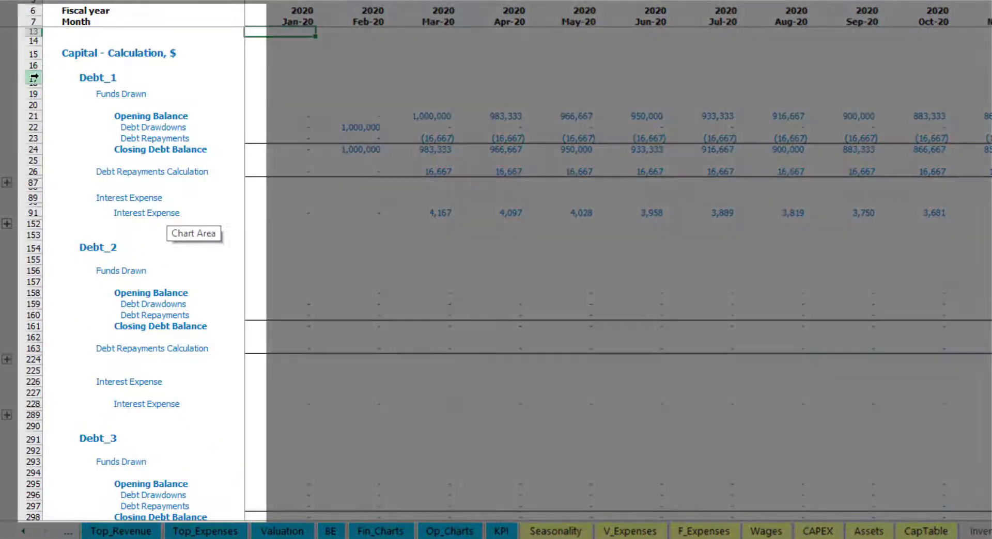
{"action": "scroll", "coordinate": [31, 232], "scroll_direction": "down", "scroll_amount": 6}
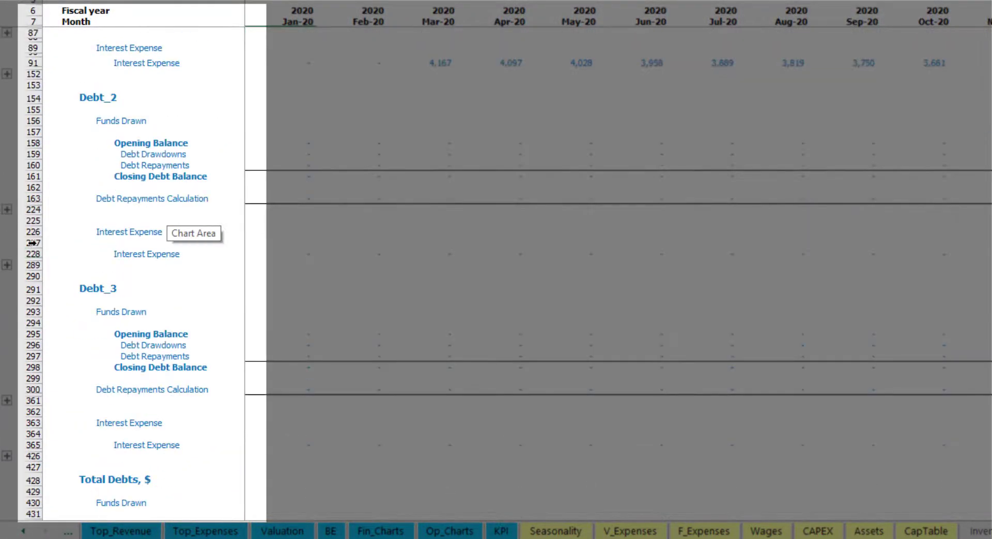
{"action": "scroll", "coordinate": [42, 226], "scroll_direction": "down", "scroll_amount": 3}
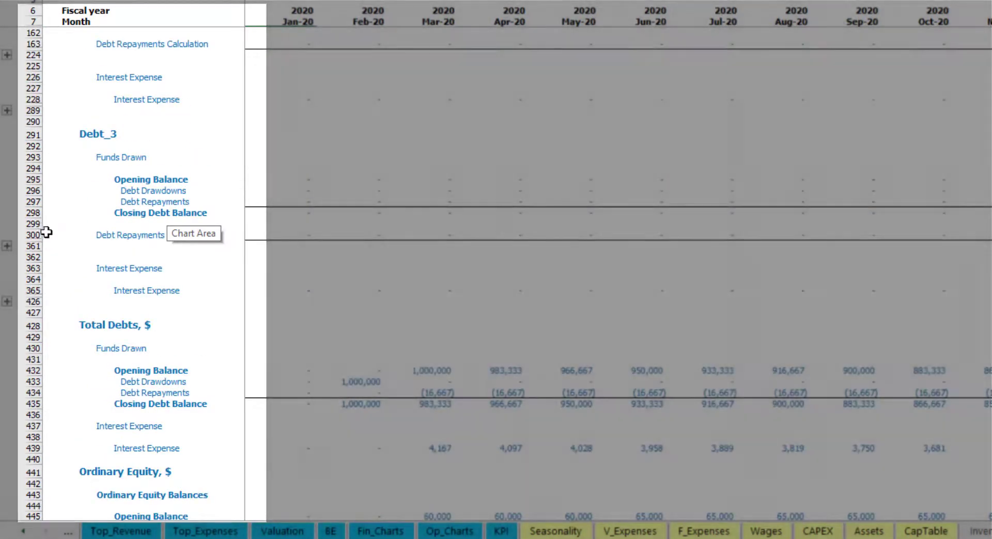
{"action": "scroll", "coordinate": [62, 257], "scroll_direction": "up", "scroll_amount": 5}
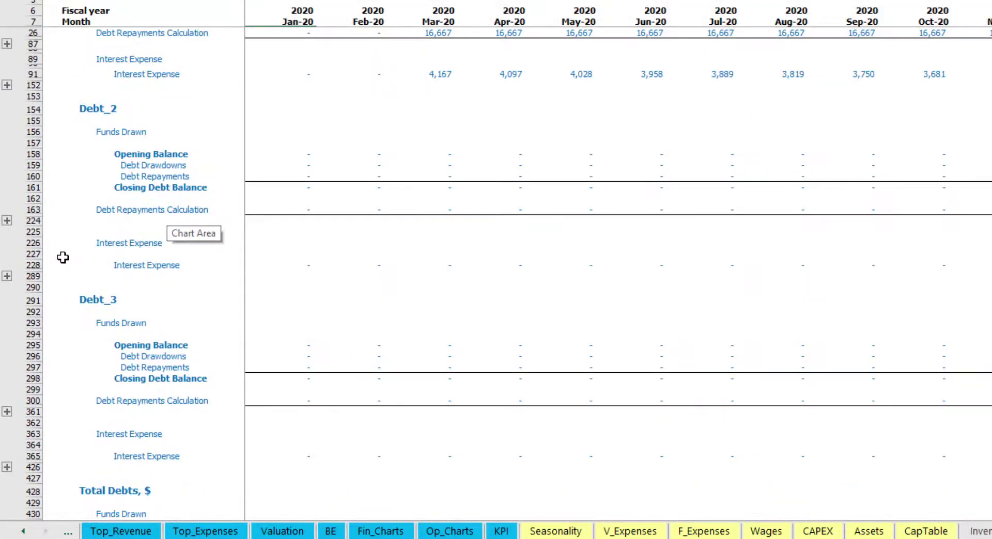
{"action": "scroll", "coordinate": [63, 257], "scroll_direction": "up", "scroll_amount": 4}
Step: Check the Interest Expense row in the Income Statement
{"action": "left_click", "coordinate": [23, 531]}
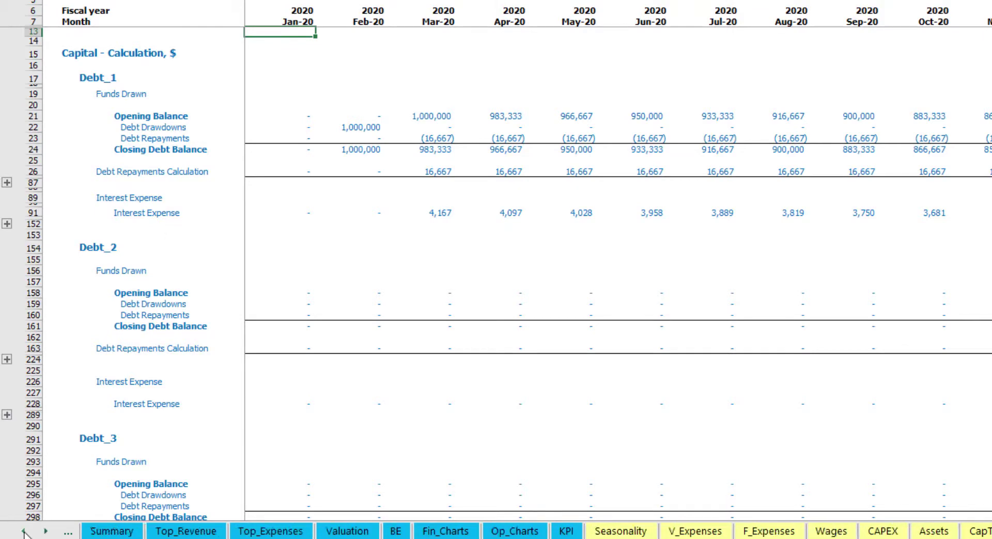
{"action": "left_click", "coordinate": [23, 531]}
{"action": "left_click", "coordinate": [24, 531]}
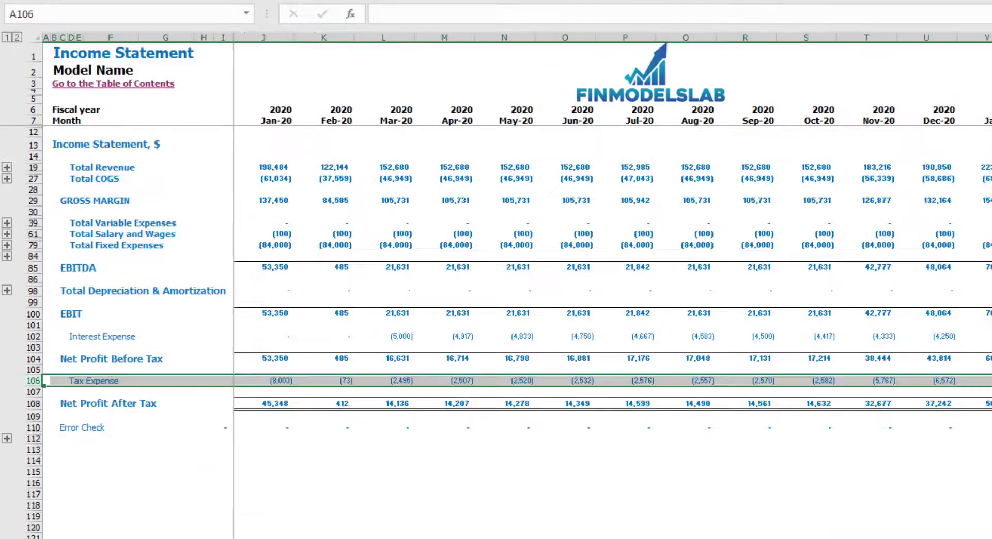
{"action": "left_click", "coordinate": [33, 336]}
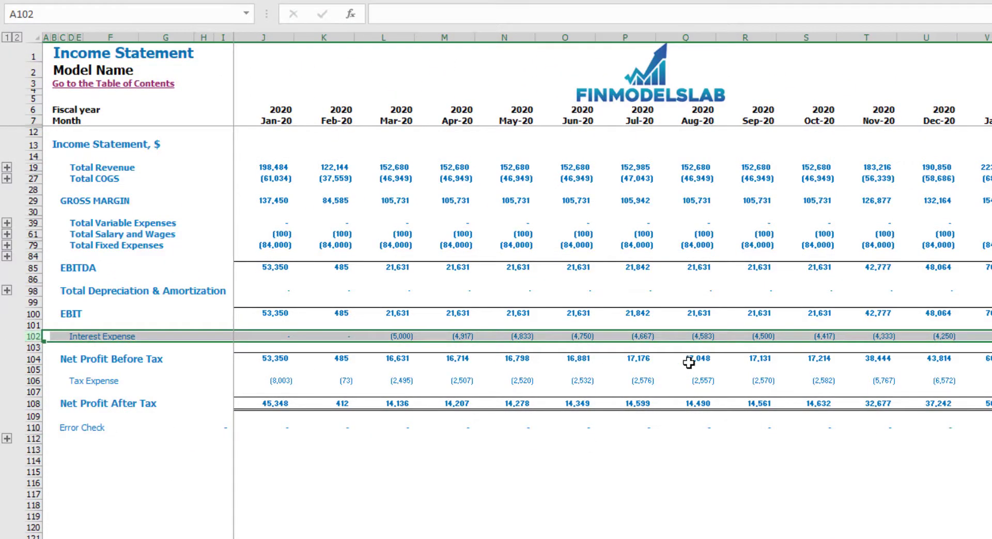
Step: Check the interest paid, debt drawdowns and debt repayments in the Cash Flow Statement and the Debt row in the Balance Sheet
{"action": "left_click", "coordinate": [220, 537]}
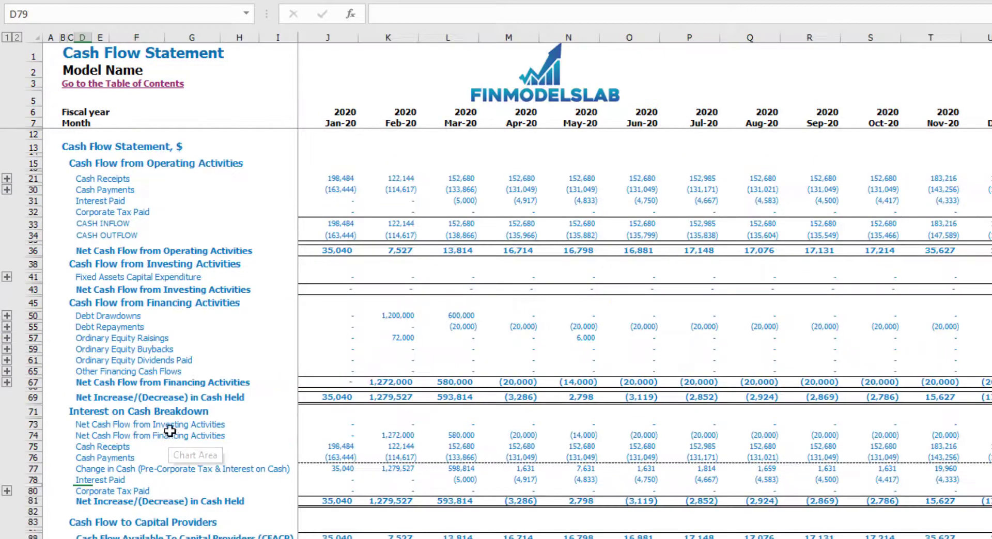
{"action": "left_click", "coordinate": [33, 201]}
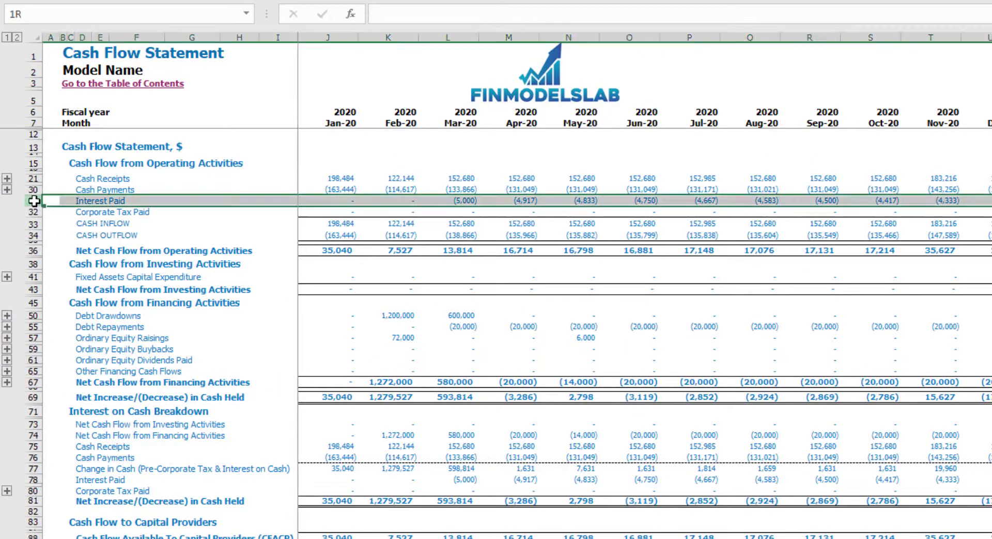
{"action": "left_click", "coordinate": [31, 315]}
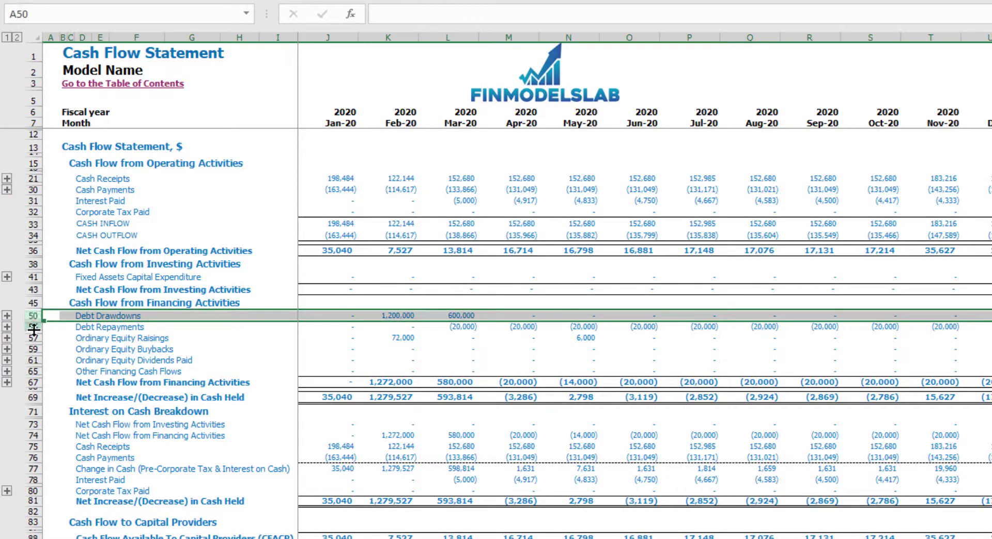
{"action": "left_click", "coordinate": [33, 327]}
{"action": "key", "text": "ctrl+Page_Down"}
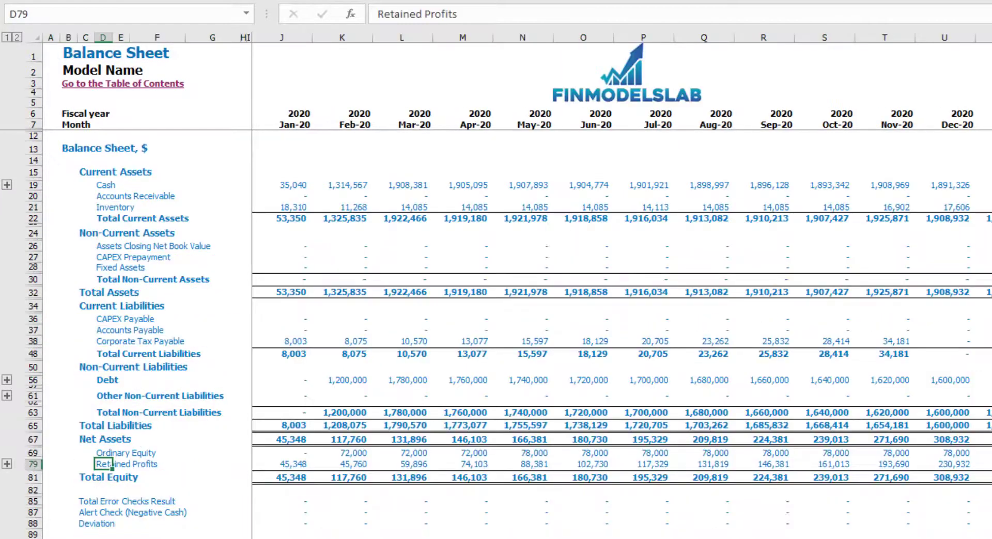
{"action": "left_click", "coordinate": [33, 381]}
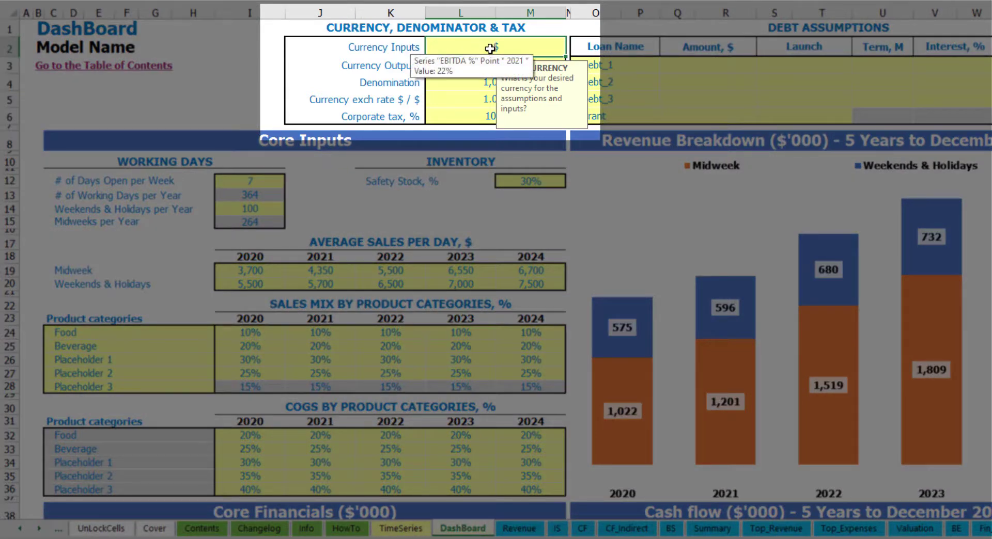
Step: Examine the Currency Inputs and Currency Outputs settings and their explanatory notes on the DashBoard sheet
{"action": "left_click", "coordinate": [233, 54]}
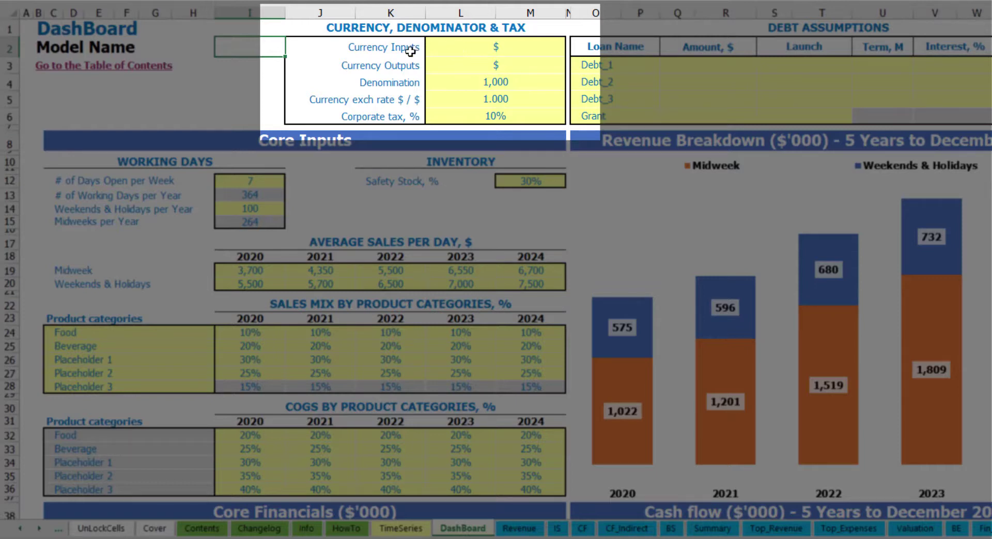
{"action": "left_click", "coordinate": [488, 49]}
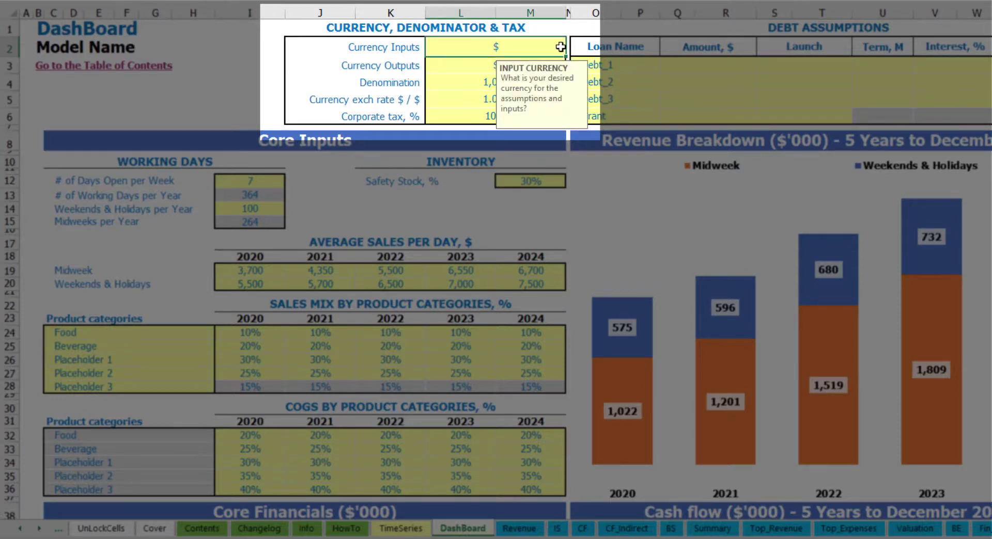
{"action": "left_click", "coordinate": [457, 63]}
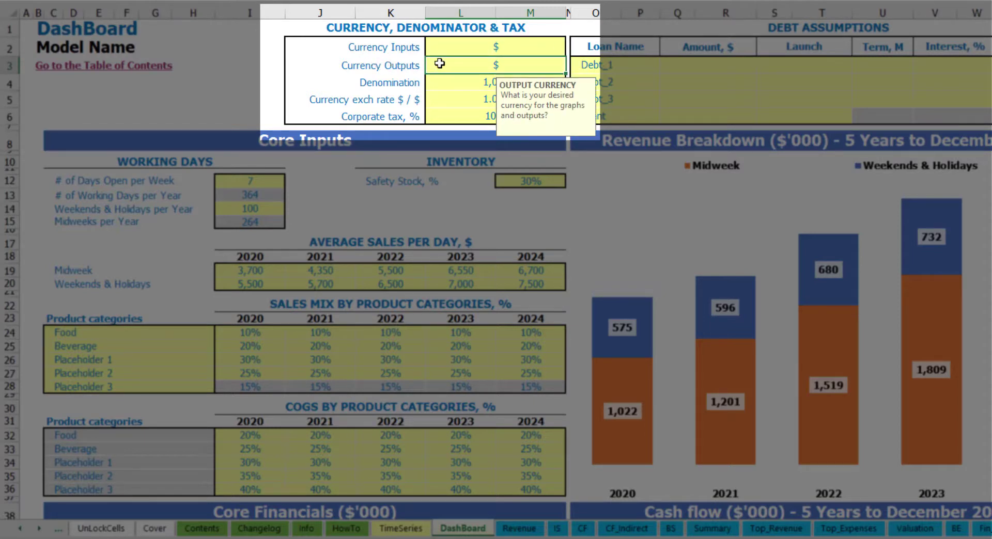
{"action": "left_click", "coordinate": [466, 49]}
{"action": "left_click", "coordinate": [463, 66]}
Step: Set the input currency to USD and the output currency to EUR on the DashBoard sheet
{"action": "left_click", "coordinate": [480, 49]}
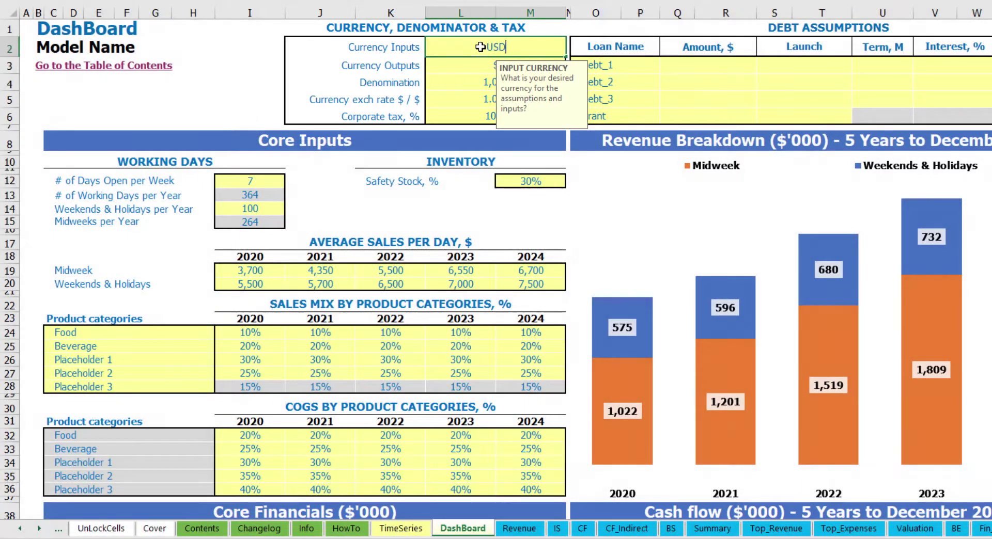
{"action": "type", "text": "USD"}
{"action": "key", "text": "Return"}
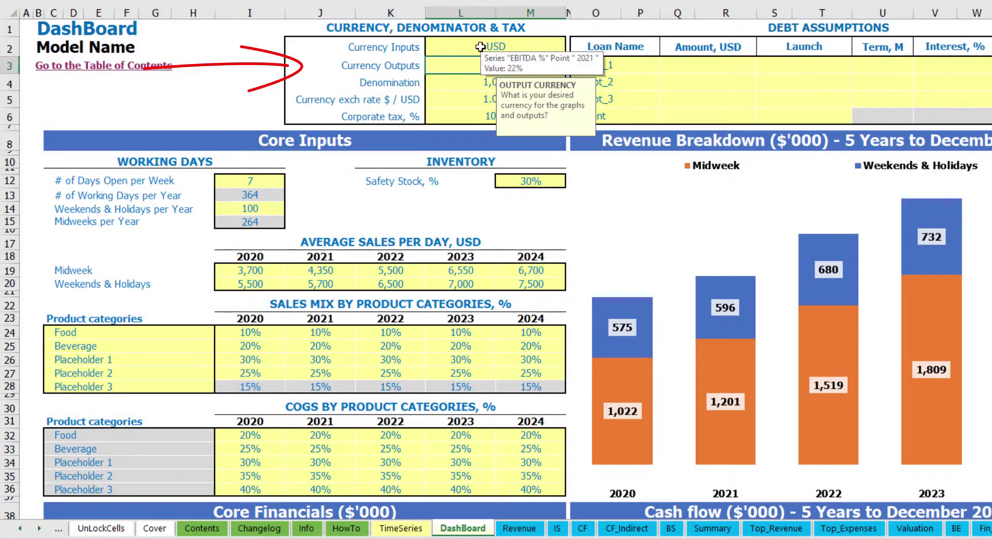
{"action": "type", "text": "EUR"}
{"action": "key", "text": "Return"}
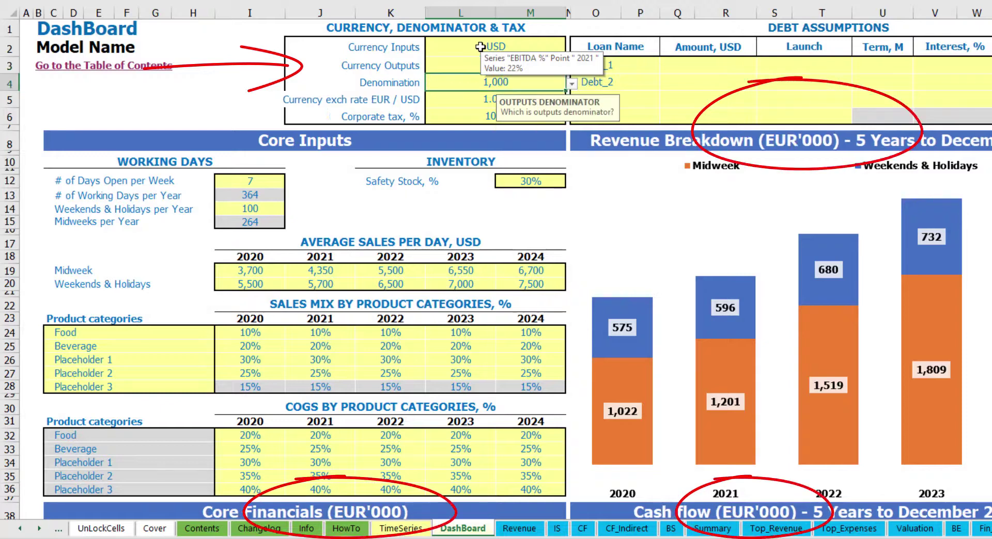
{"action": "left_click", "coordinate": [258, 71]}
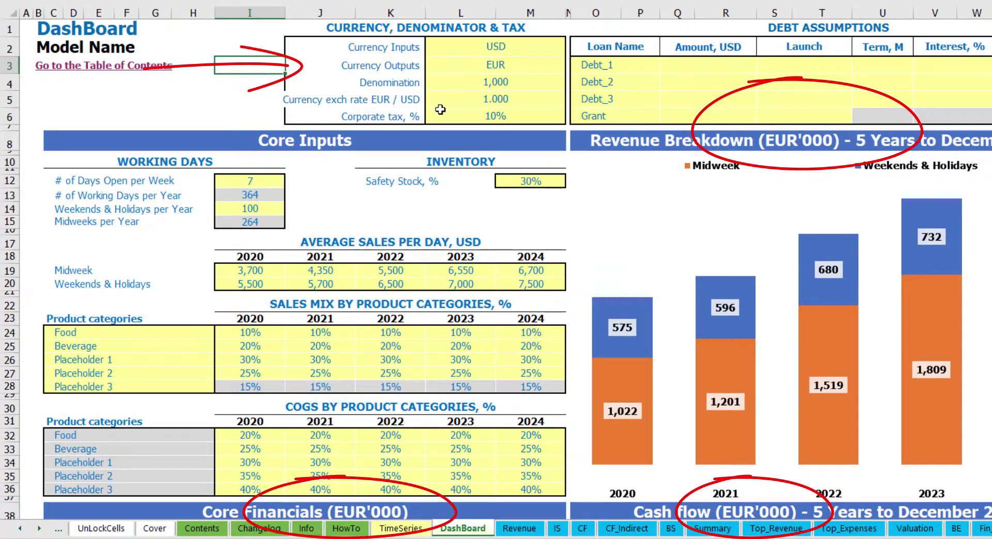
Step: Set the EUR / USD currency exchange rate to 1.2 and recheck the input and output currency settings
{"action": "left_click", "coordinate": [478, 98]}
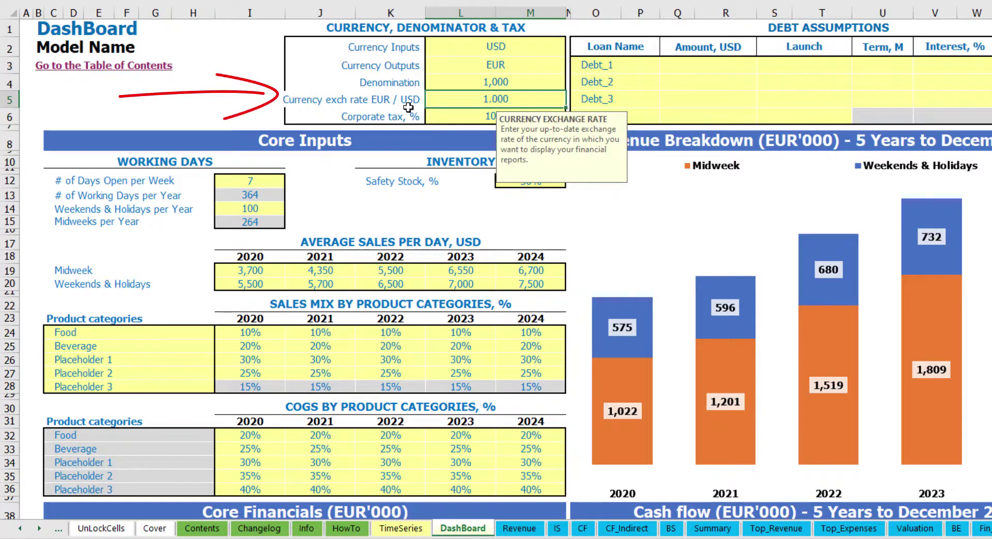
{"action": "type", "text": "1.2"}
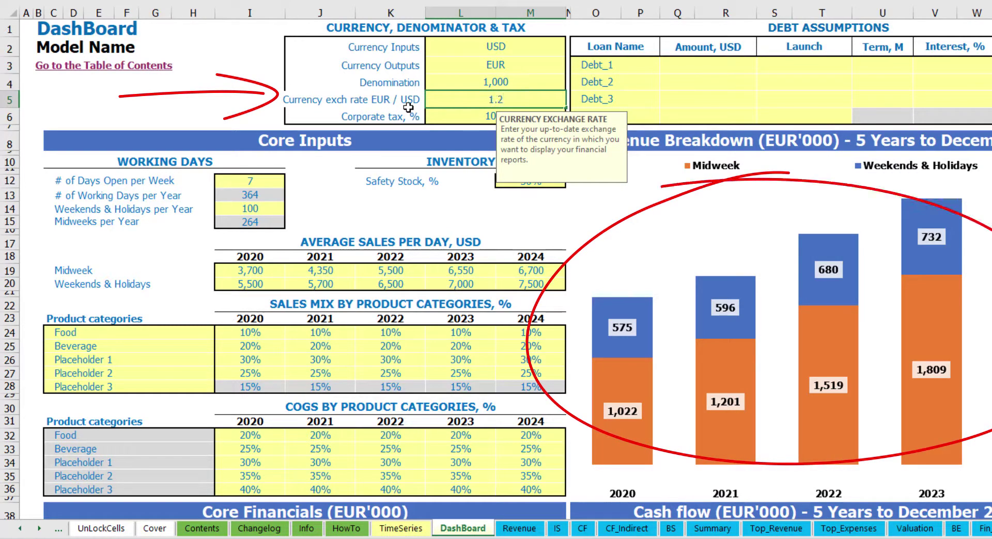
{"action": "key", "text": "Return"}
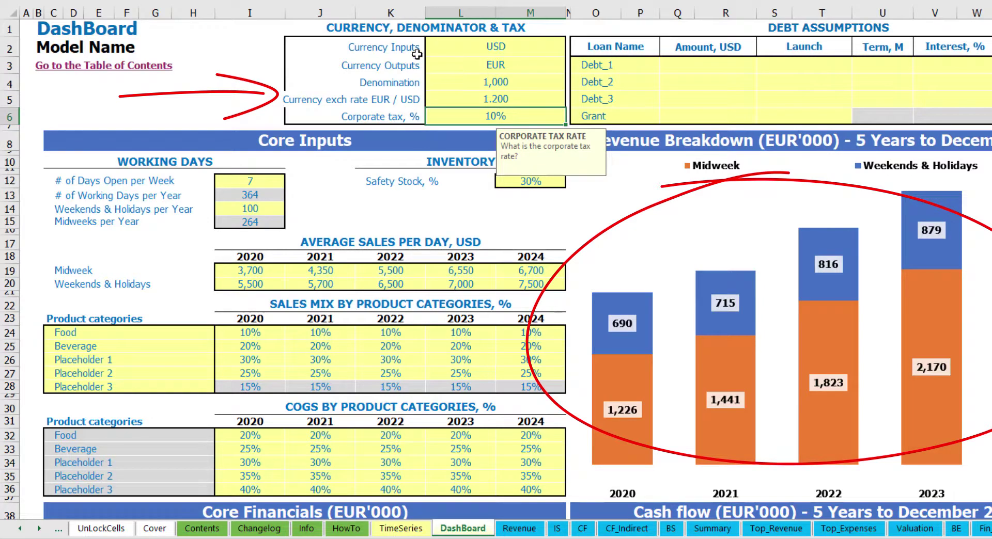
{"action": "left_click", "coordinate": [471, 46]}
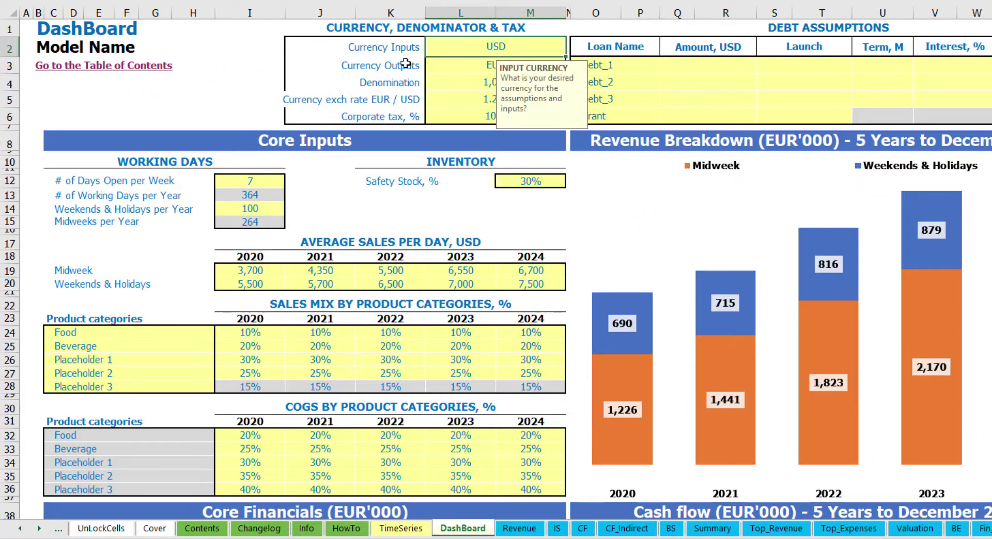
{"action": "left_click", "coordinate": [461, 66]}
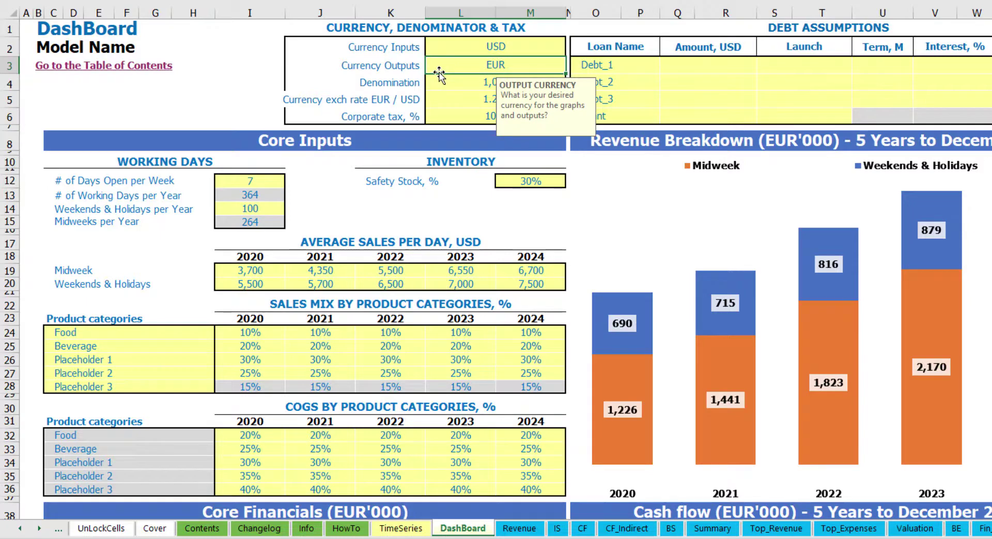
Step: Review the exchange rate and Denomination settings on the DashBoard sheet and the annual and monthly Income Statement headings on the Summary sheet
{"action": "left_click", "coordinate": [446, 100]}
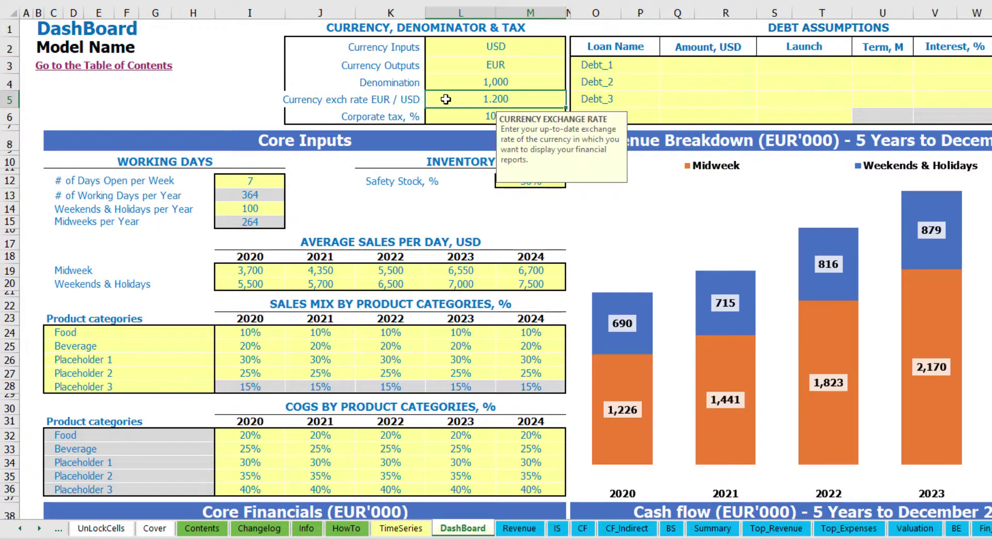
{"action": "left_click", "coordinate": [470, 76]}
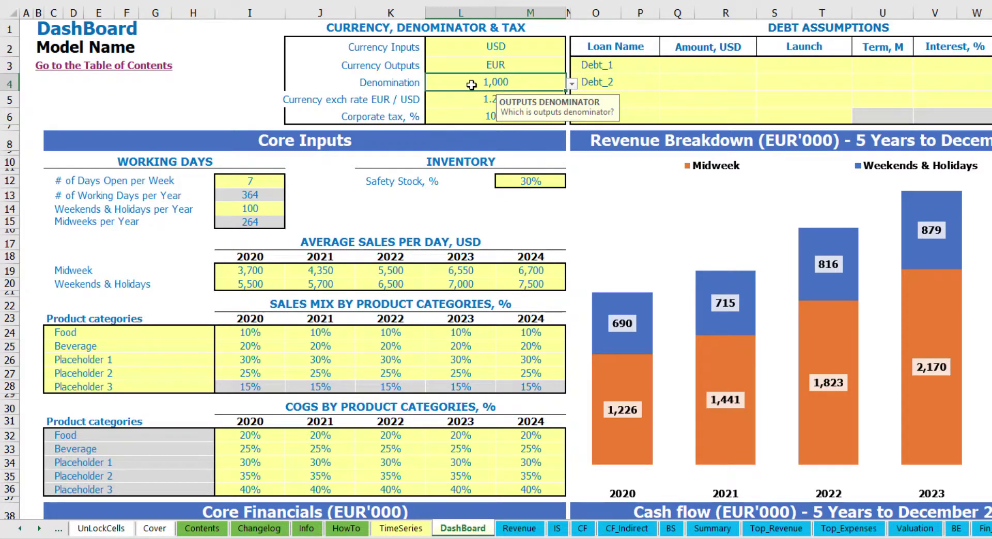
{"action": "left_click", "coordinate": [712, 528]}
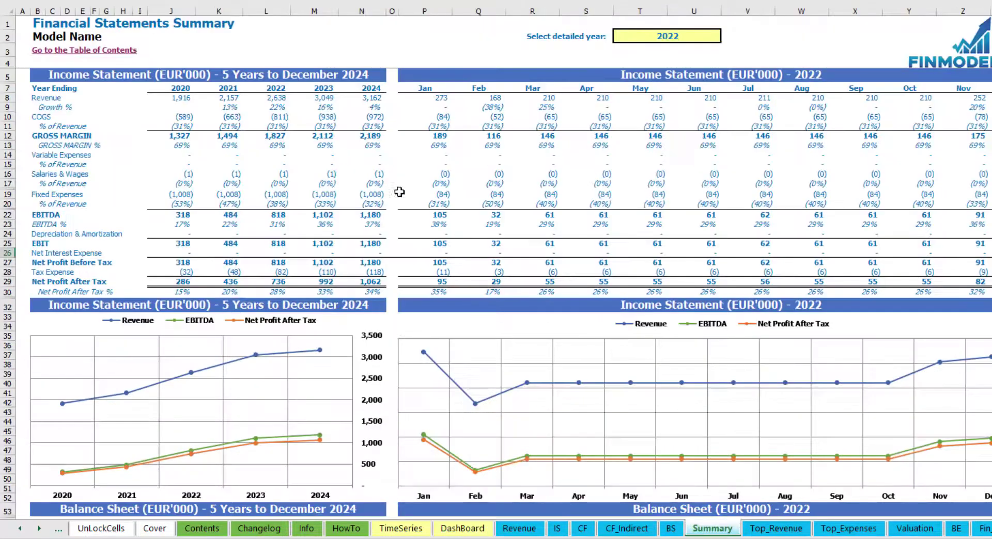
{"action": "left_click", "coordinate": [214, 78]}
{"action": "left_click", "coordinate": [718, 74]}
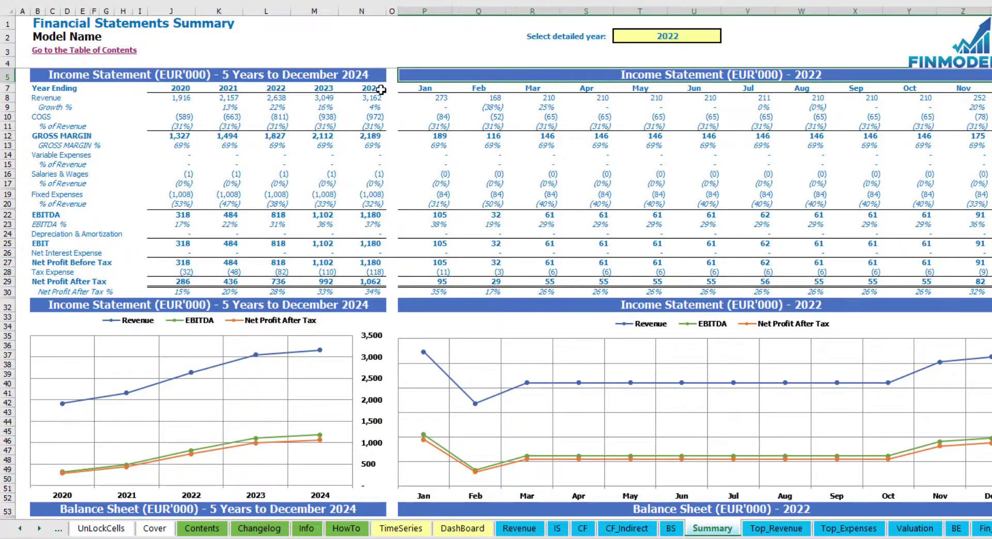
{"action": "left_click", "coordinate": [283, 73]}
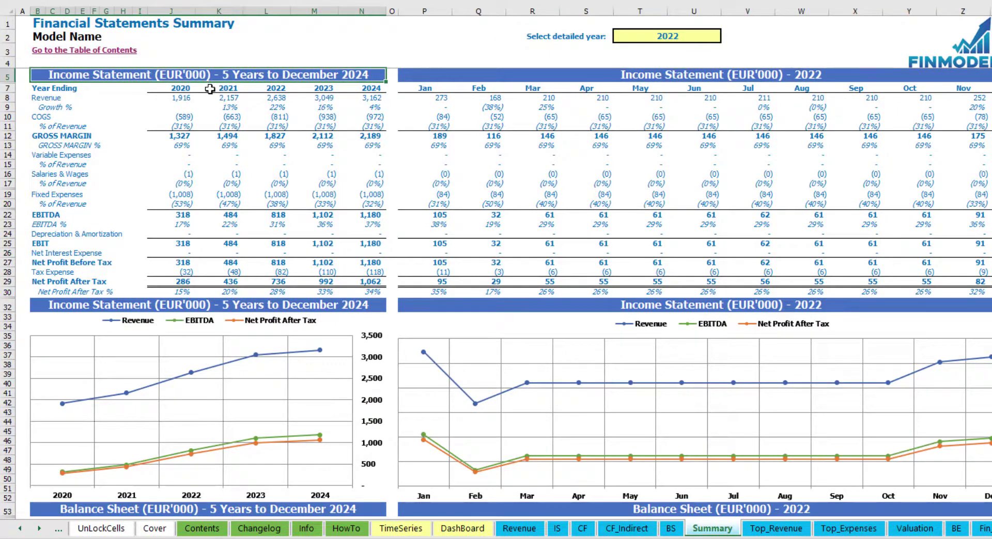
Step: Set the DashBoard output denomination to 1,000,000 and check the Income Statement headings on the Summary sheet
{"action": "left_click", "coordinate": [462, 528]}
{"action": "left_click", "coordinate": [571, 83]}
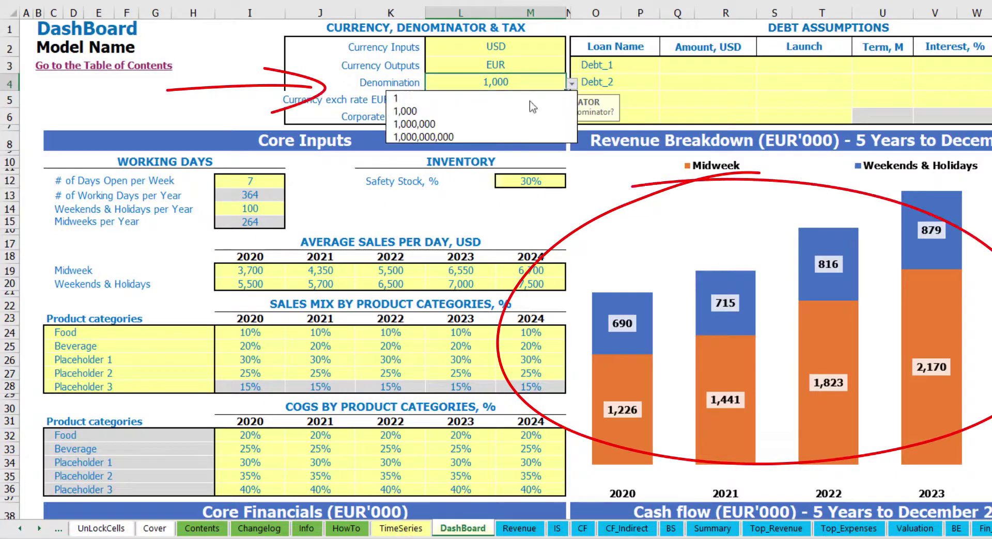
{"action": "left_click", "coordinate": [504, 125]}
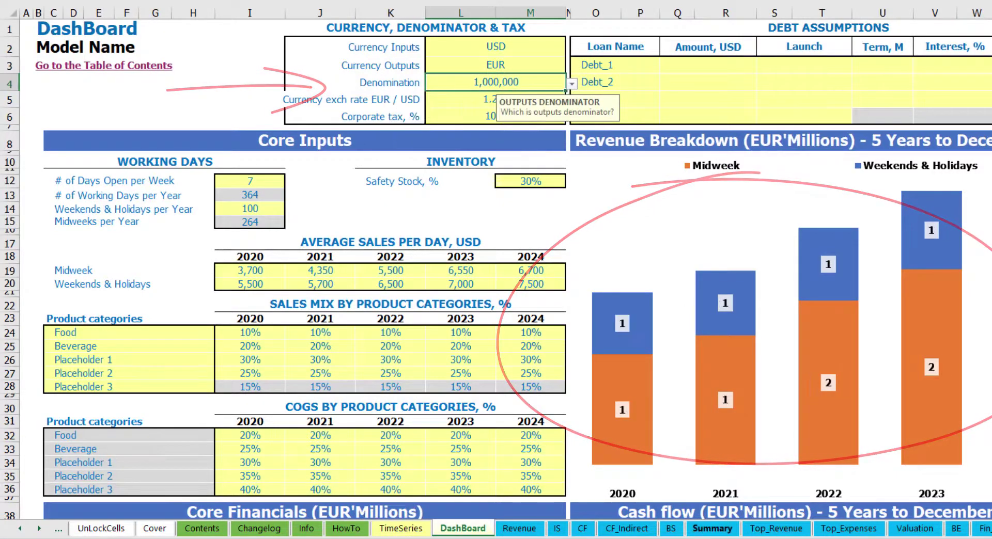
{"action": "left_click", "coordinate": [710, 526]}
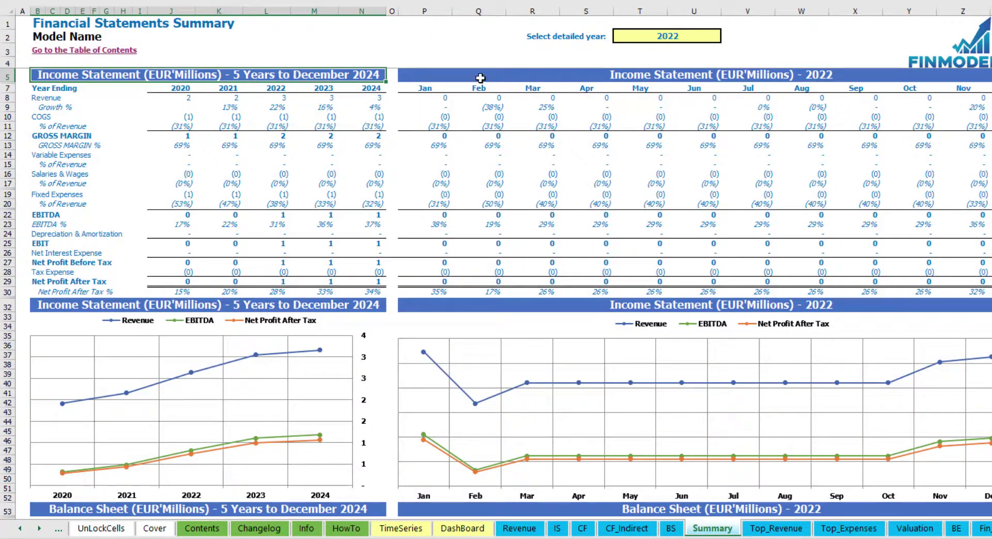
{"action": "left_click", "coordinate": [545, 74]}
Step: Set the DashBoard output denomination to 1 and check the Income Statement figures on the Summary sheet
{"action": "left_click", "coordinate": [462, 528]}
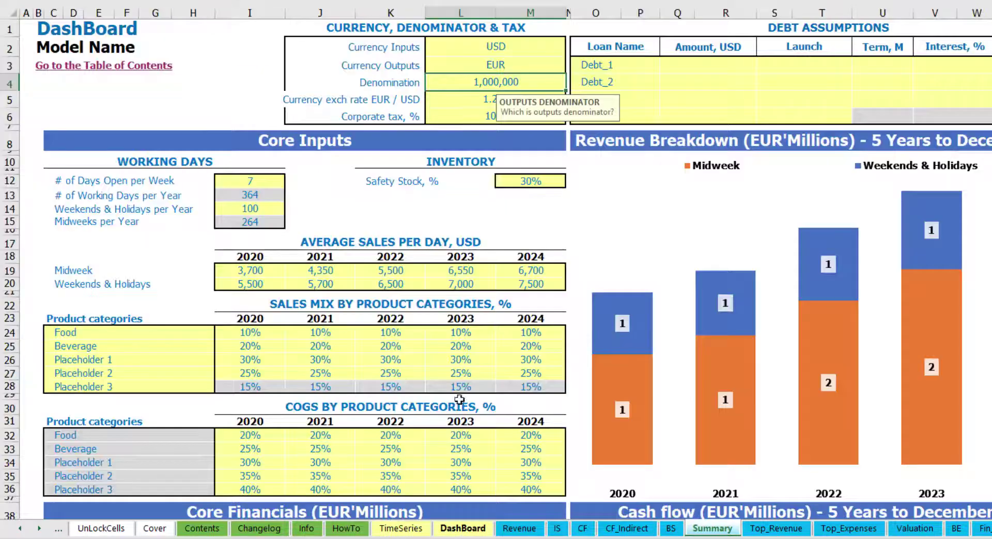
{"action": "left_click", "coordinate": [571, 83]}
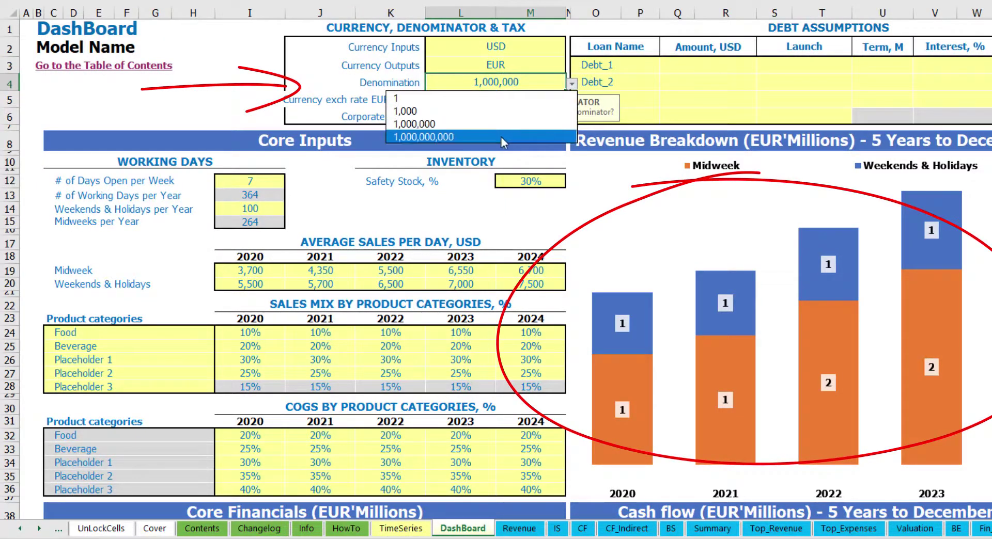
{"action": "left_click", "coordinate": [480, 98]}
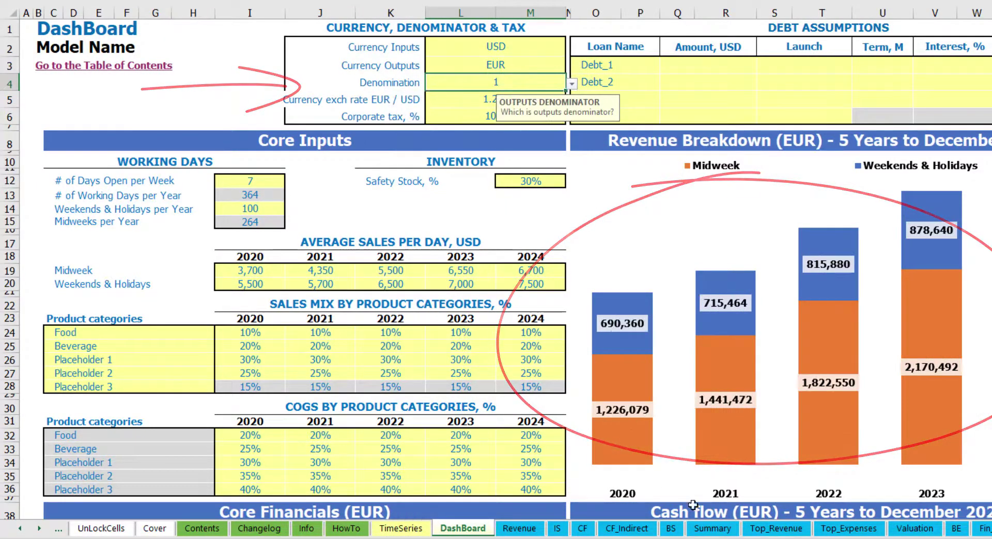
{"action": "left_click", "coordinate": [712, 528]}
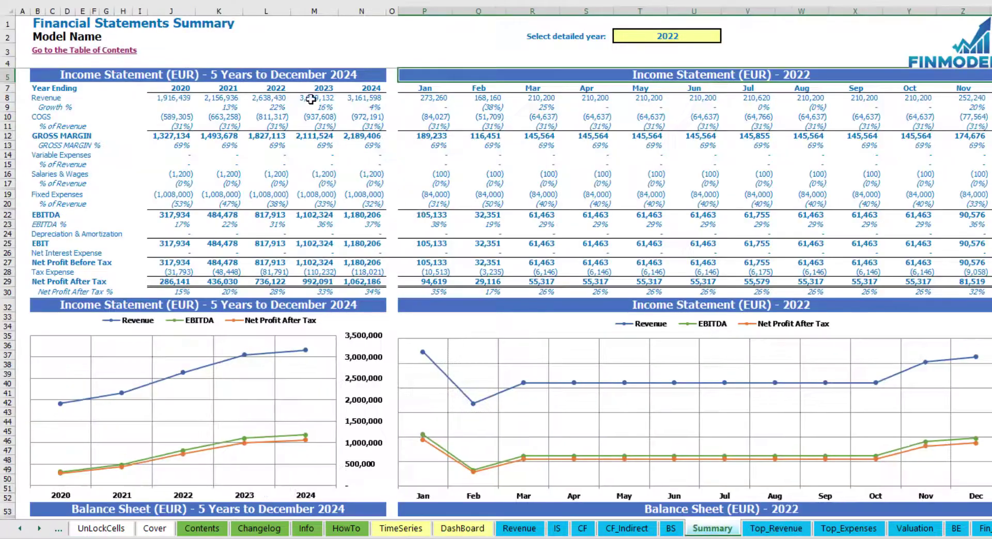
Step: Set the corporate tax rate on the DashBoard sheet to 15% and check the Tax Expense row in the Income Statement
{"action": "left_click", "coordinate": [462, 528]}
{"action": "left_click", "coordinate": [467, 110]}
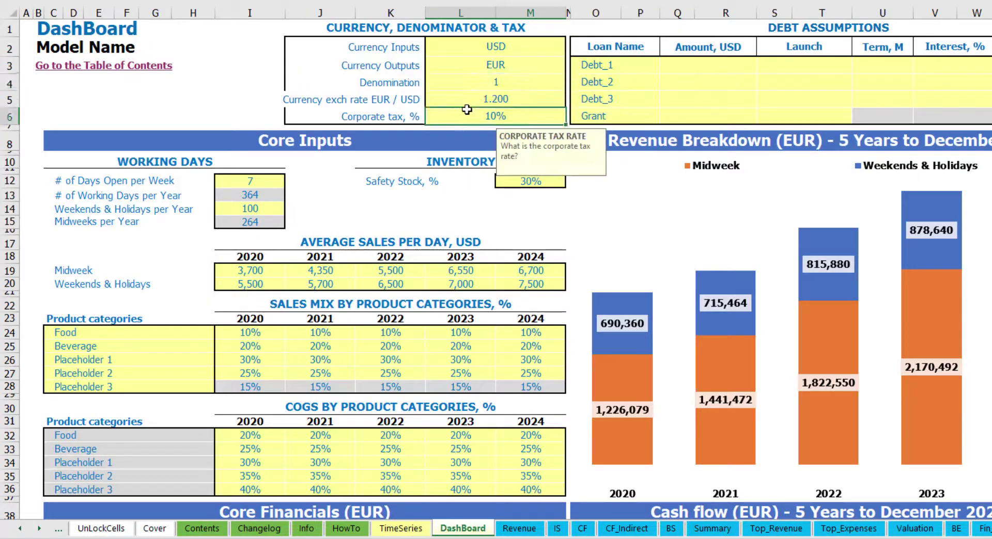
{"action": "type", "text": "15"}
{"action": "key", "text": "Return"}
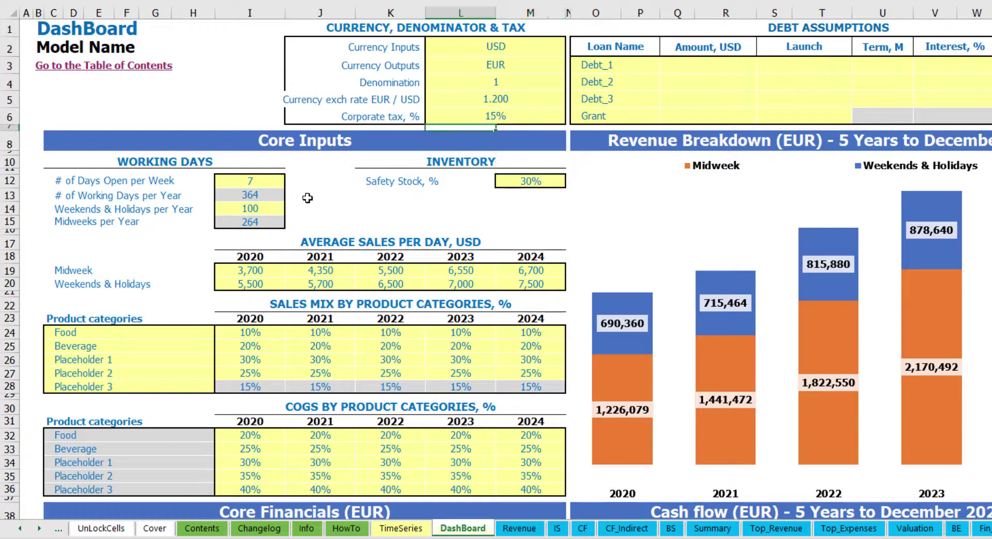
{"action": "left_click", "coordinate": [558, 528]}
{"action": "left_click", "coordinate": [30, 307]}
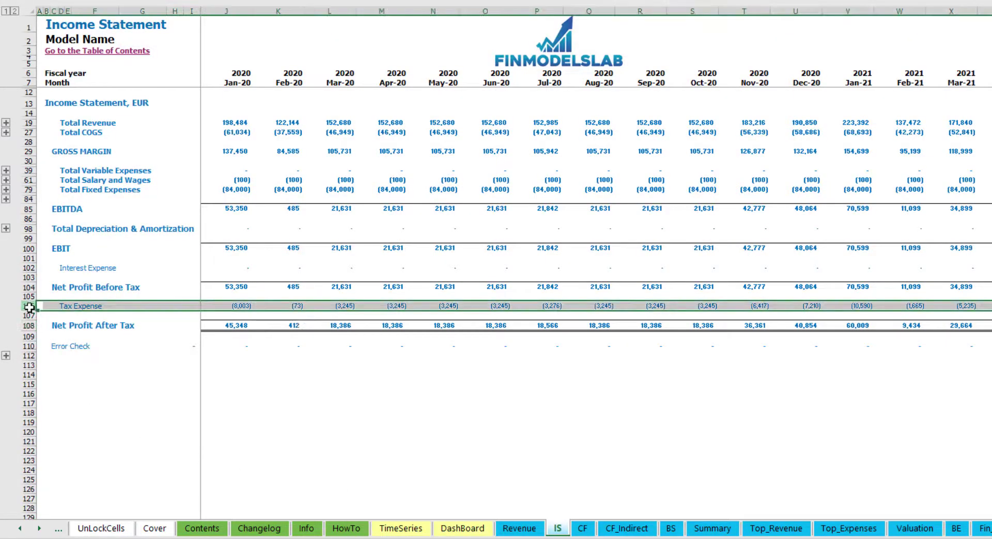